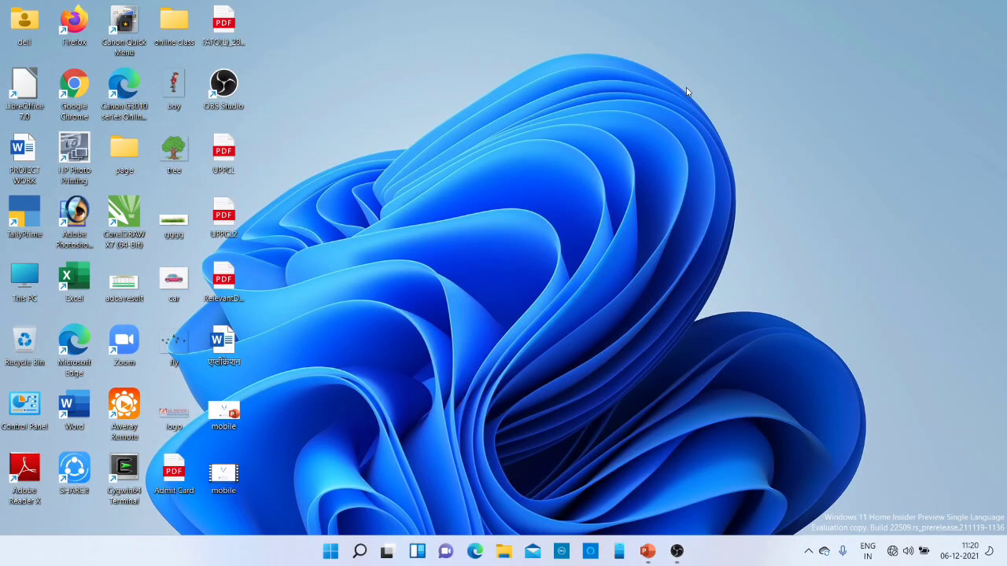
# - Bring up the mobile presentation and play the bunny card as a full-screen slide show
pyautogui.click(646, 550)
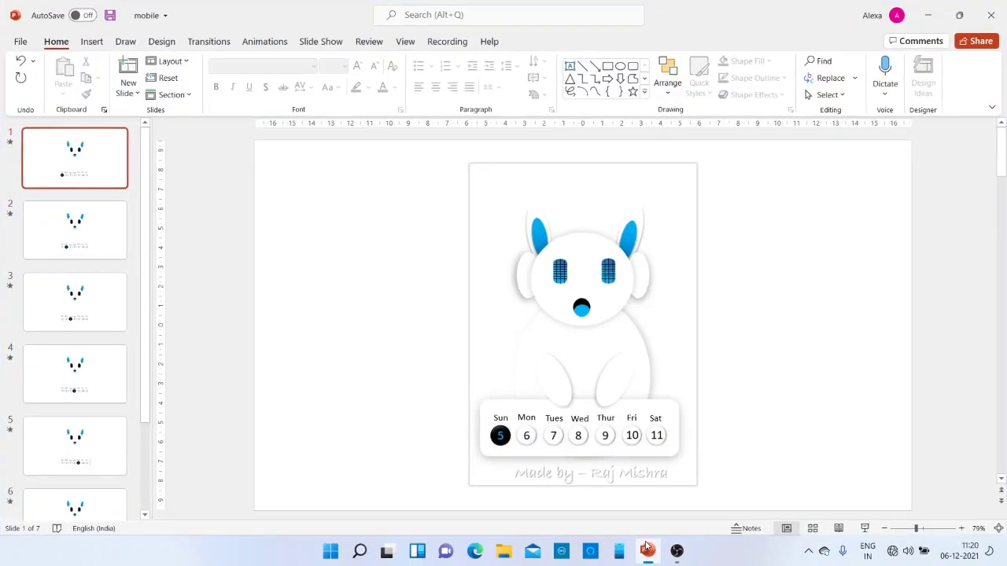
pyautogui.click(865, 528)
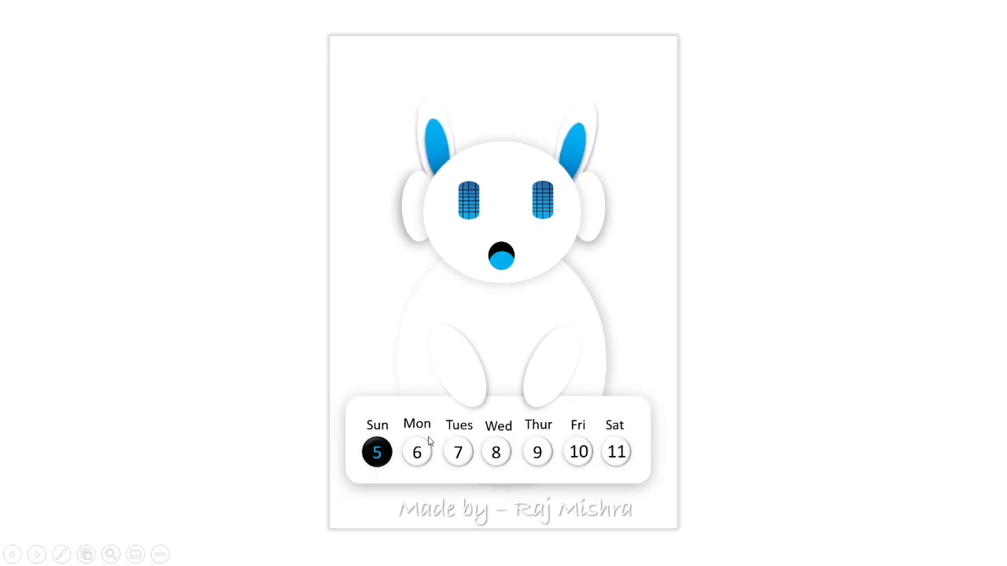
# - Mark each day from Mon 6 through Sat 11 in turn, then Mon 6 and Tues 7 again
pyautogui.click(417, 463)
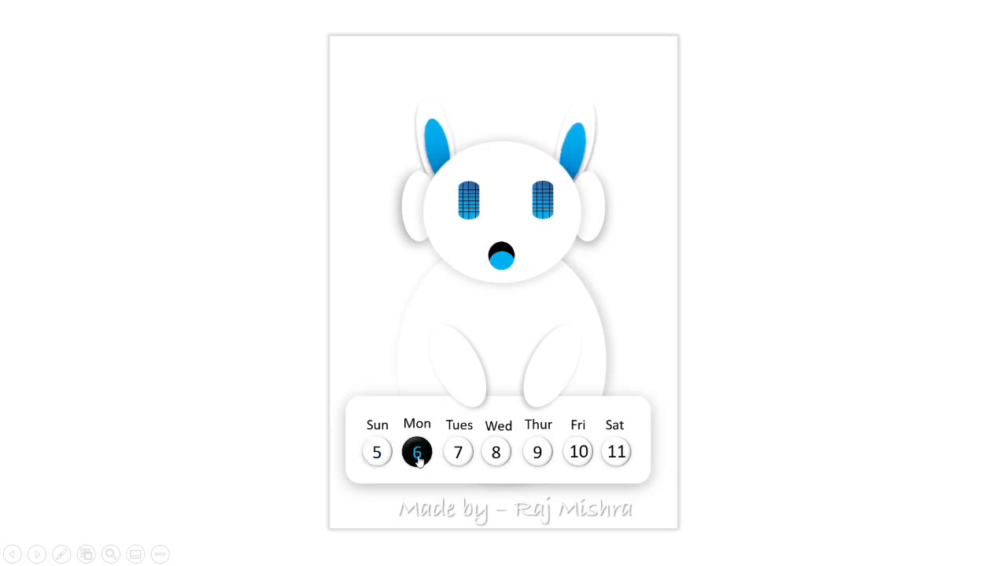
pyautogui.click(460, 456)
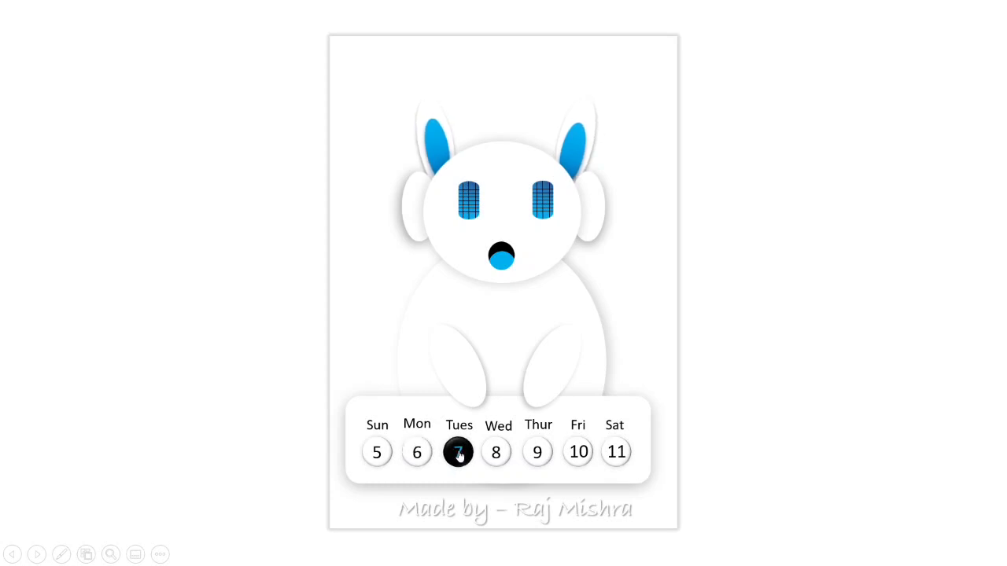
pyautogui.click(499, 458)
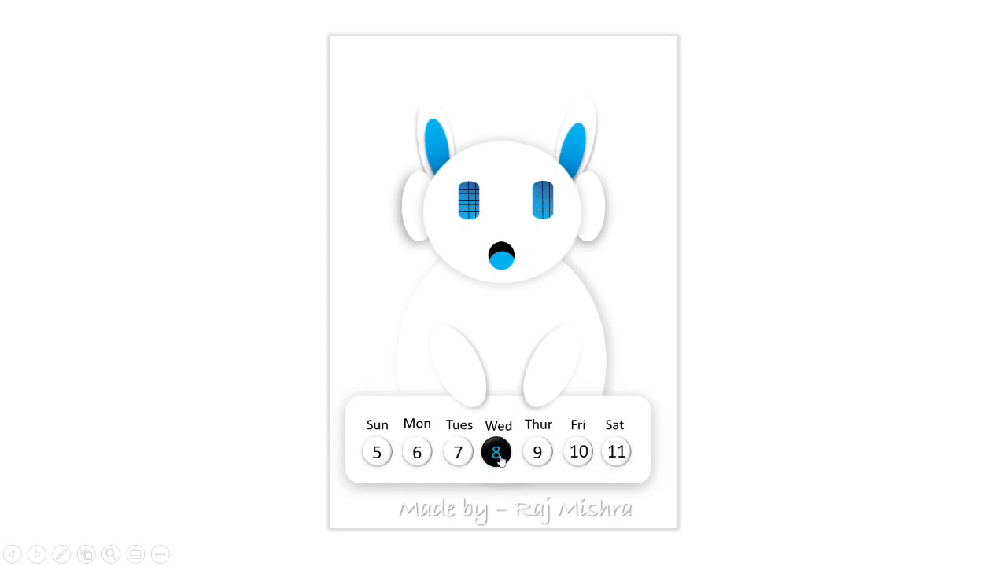
pyautogui.click(541, 460)
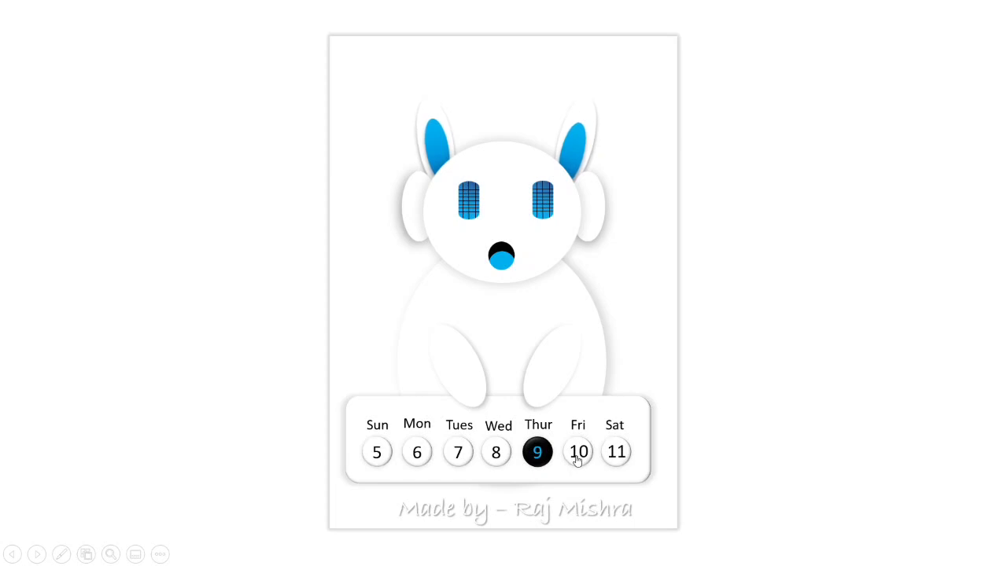
pyautogui.click(577, 460)
pyautogui.click(614, 458)
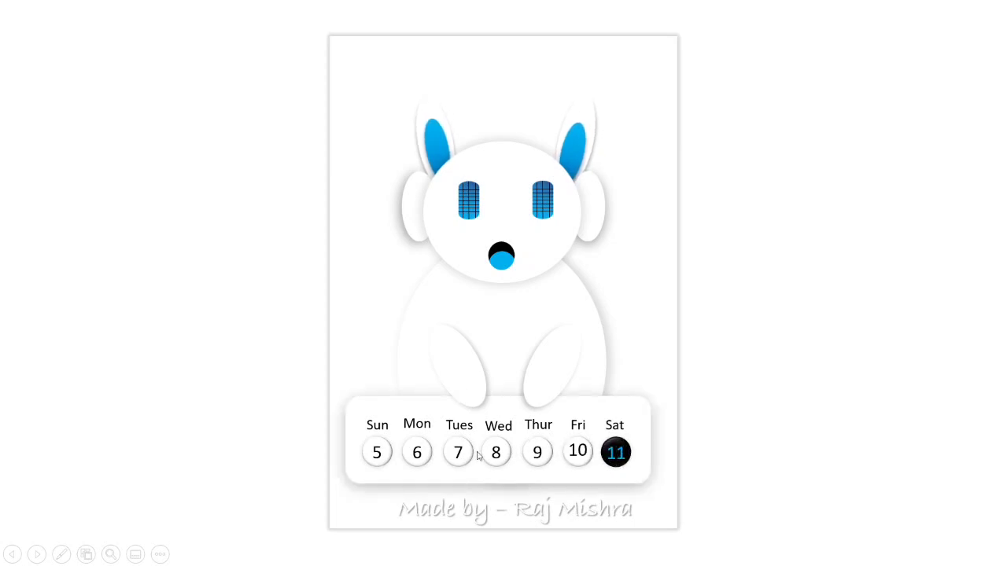
pyautogui.click(418, 459)
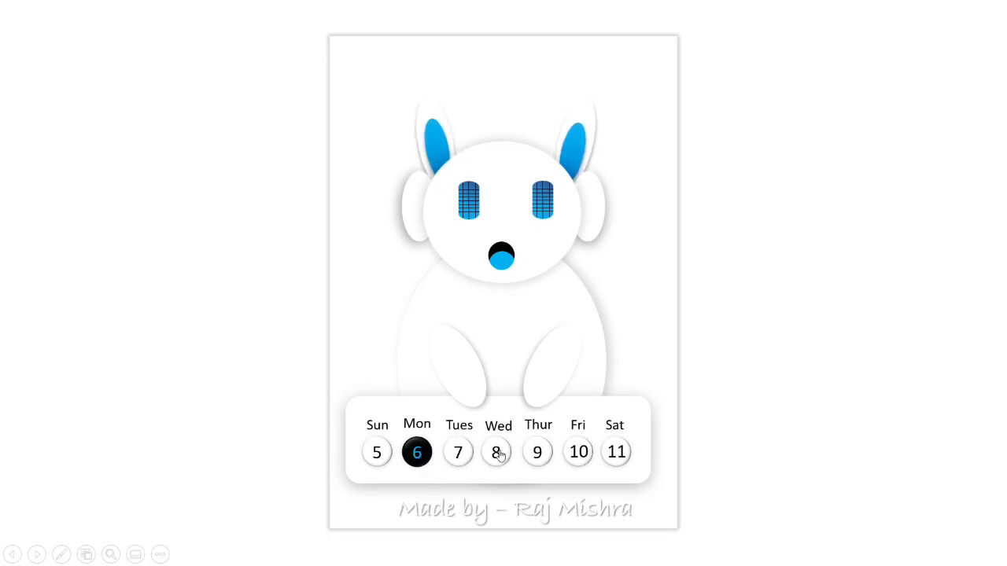
pyautogui.click(454, 457)
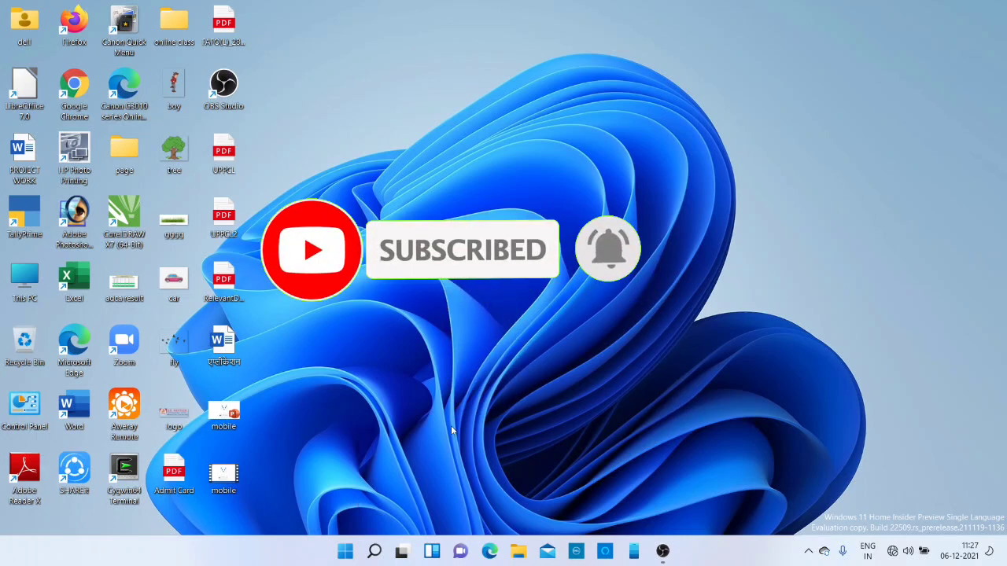
# - Relaunch PowerPoint from the Win+R Run box with the powerpnt command
pyautogui.press('super+r')
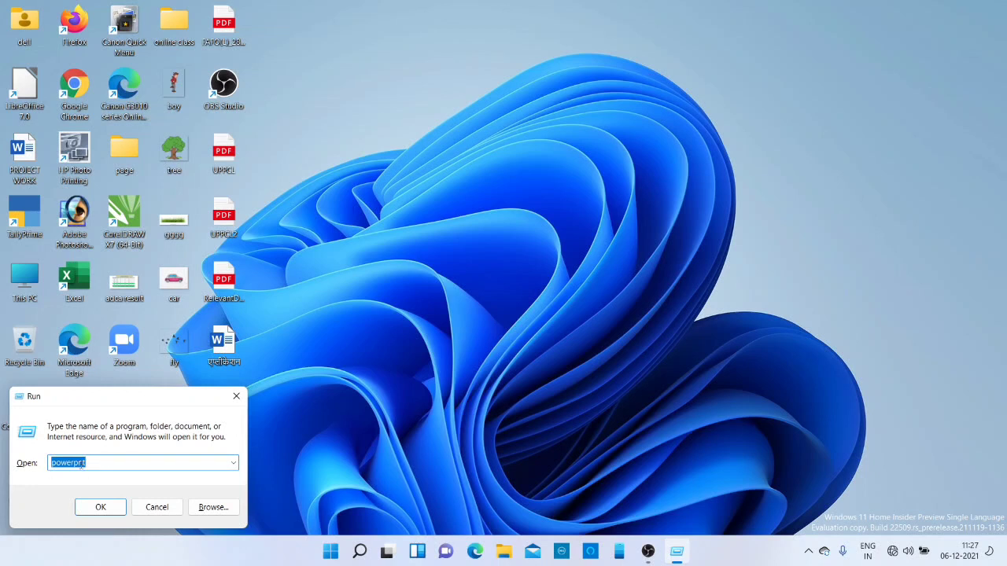
pyautogui.click(98, 463)
pyautogui.press('Return')
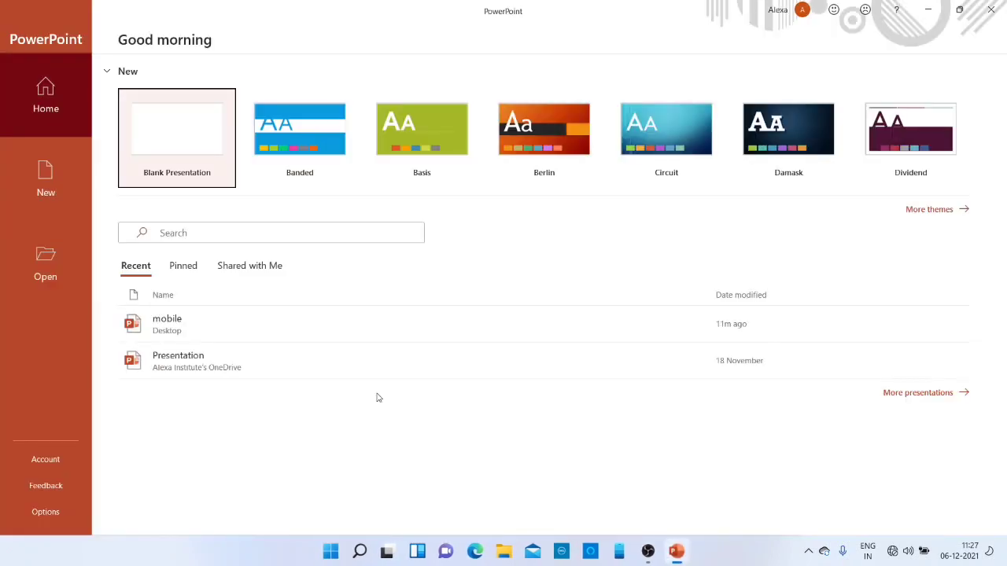
# - Create a blank presentation and delete its title and subtitle placeholders
pyautogui.click(190, 129)
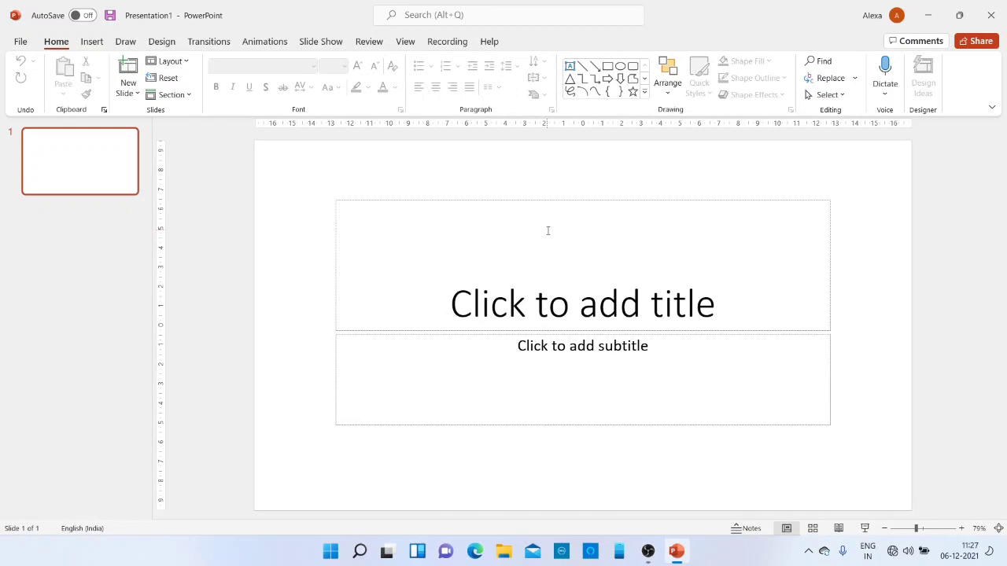
pyautogui.click(608, 199)
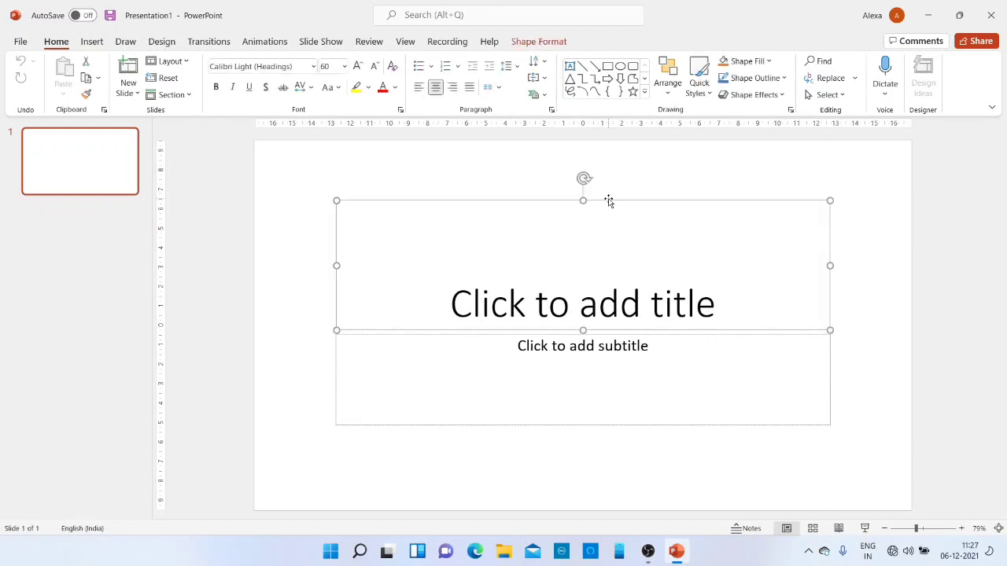
pyautogui.press('Delete')
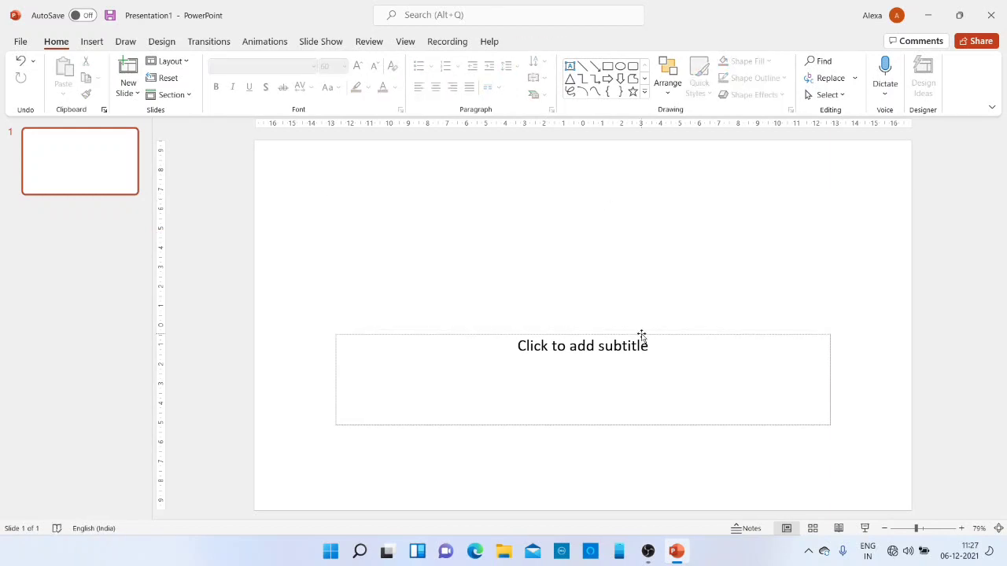
pyautogui.click(661, 334)
pyautogui.press('Delete')
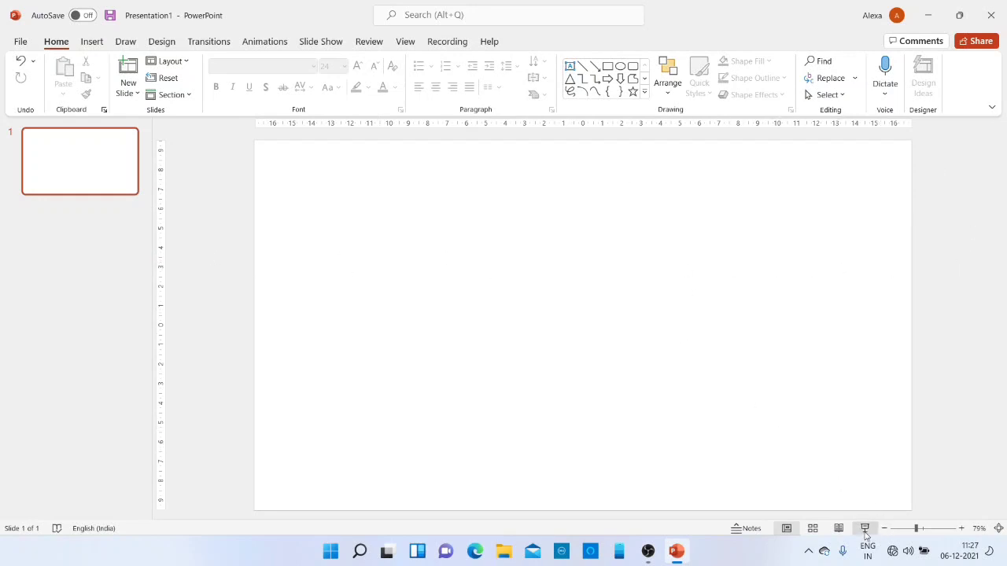
# - Preview the empty slide as a show, then keep the slide size at Widescreen (16:9)
pyautogui.click(865, 528)
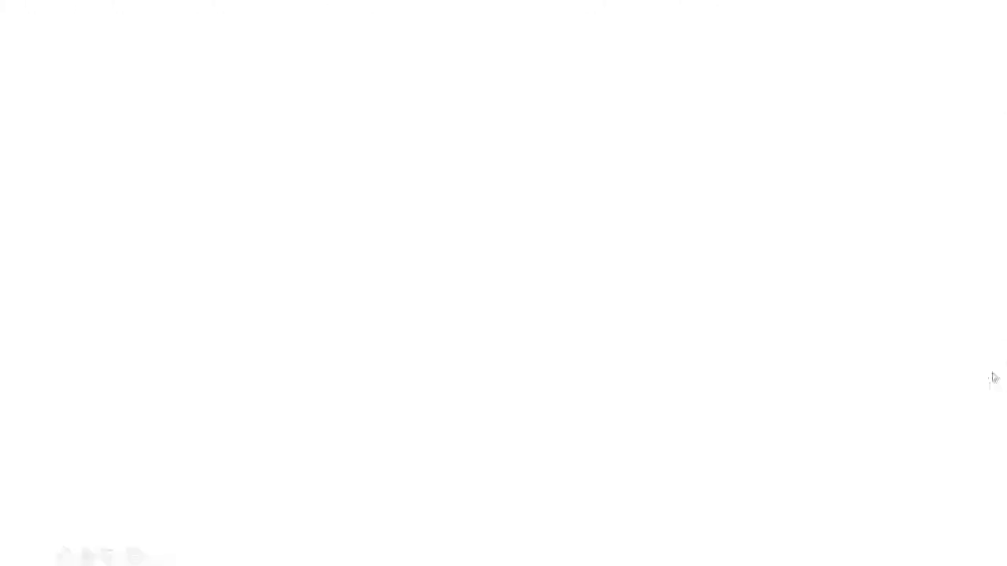
pyautogui.press('Escape')
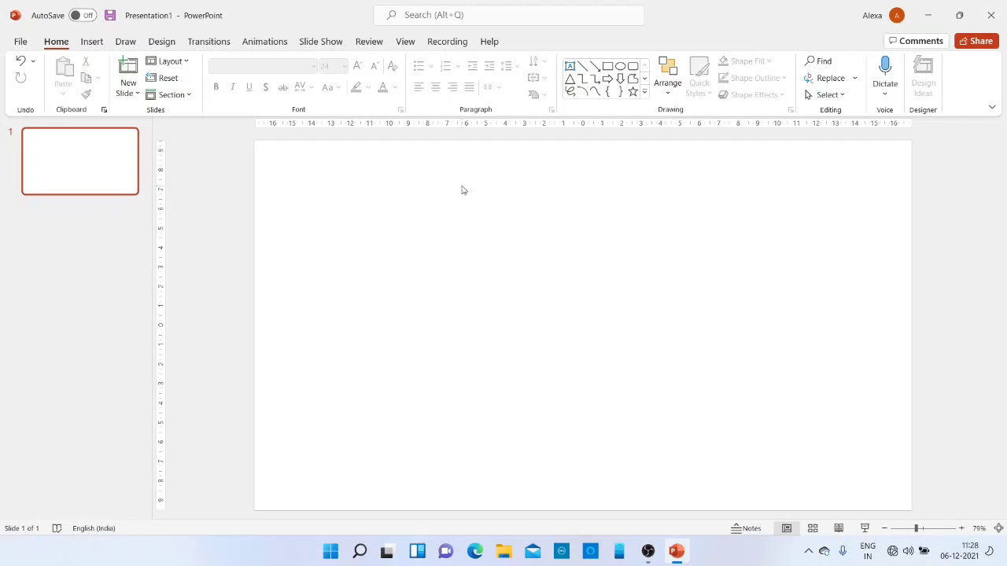
pyautogui.click(160, 41)
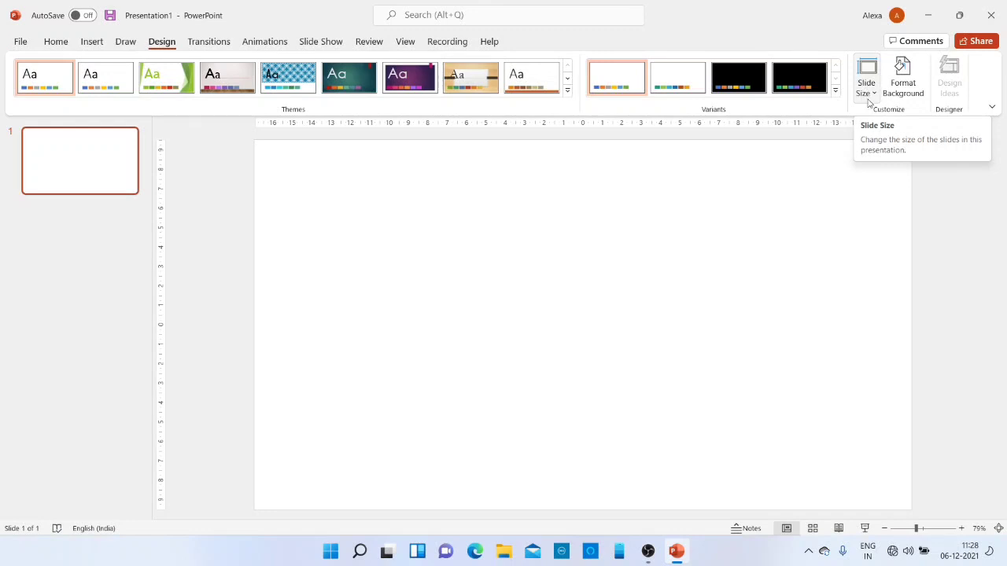
pyautogui.click(877, 100)
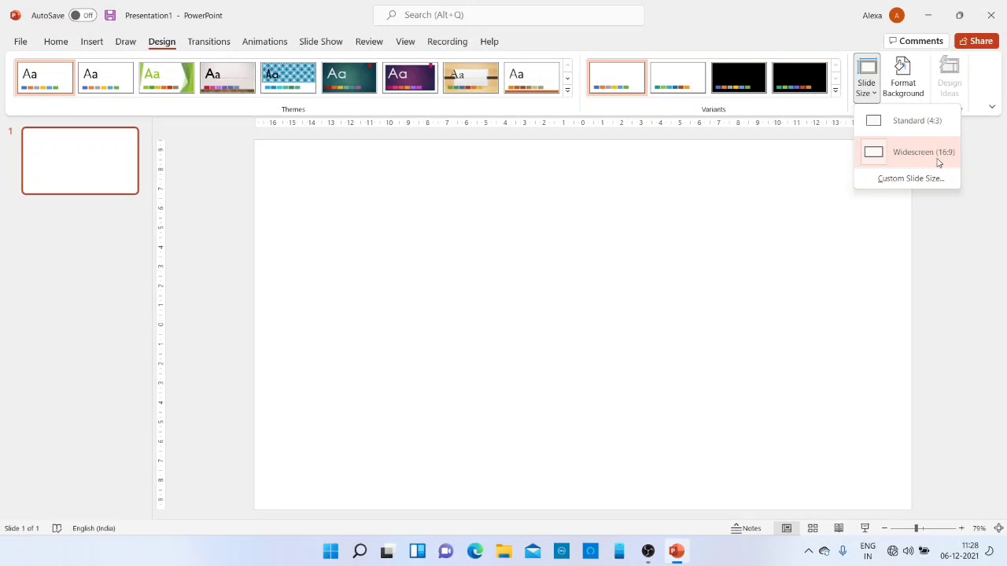
pyautogui.click(938, 162)
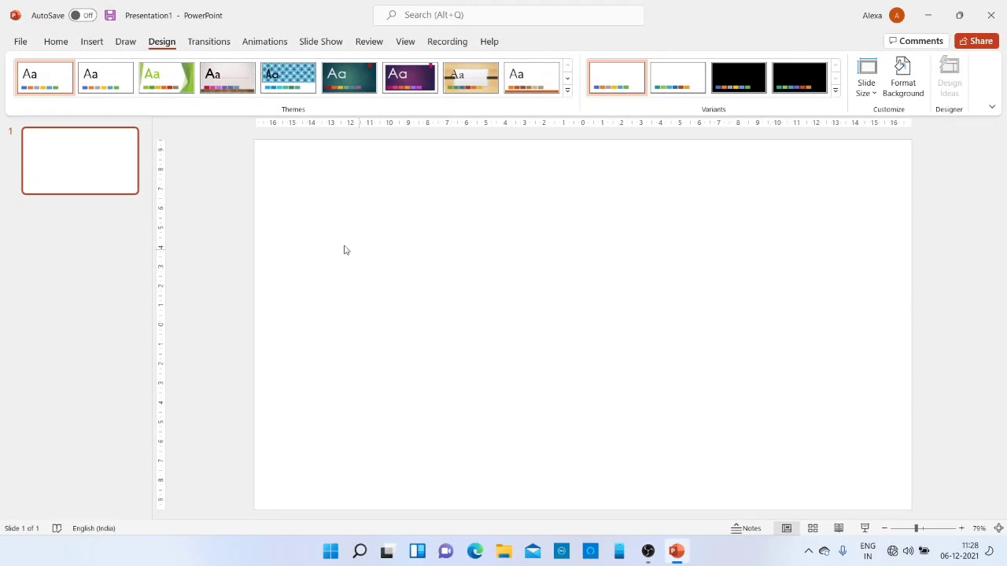
# - Draw a tall 17.32 × 12.3 cm rectangle and nudge it to the slide's centre
pyautogui.click(93, 41)
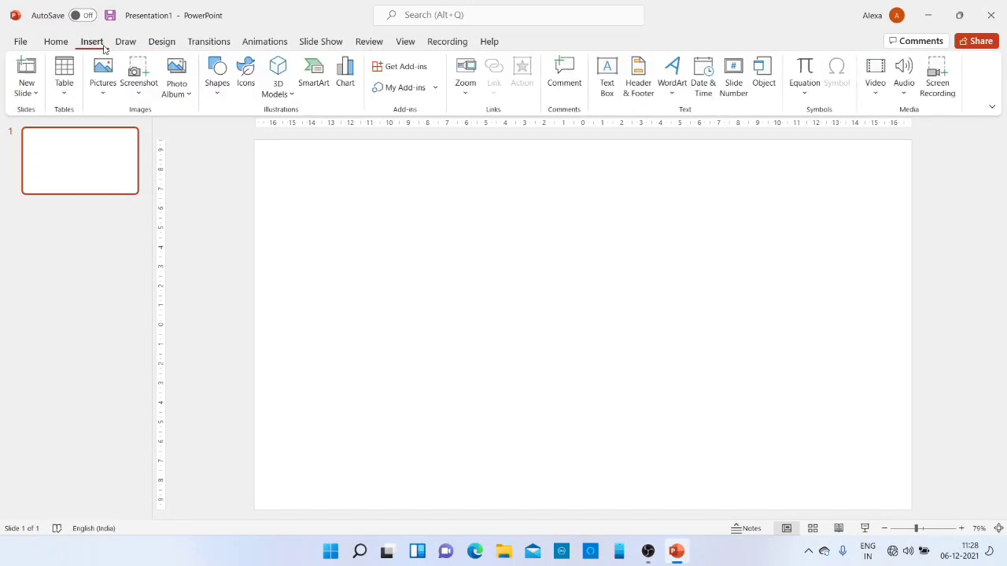
pyautogui.click(219, 95)
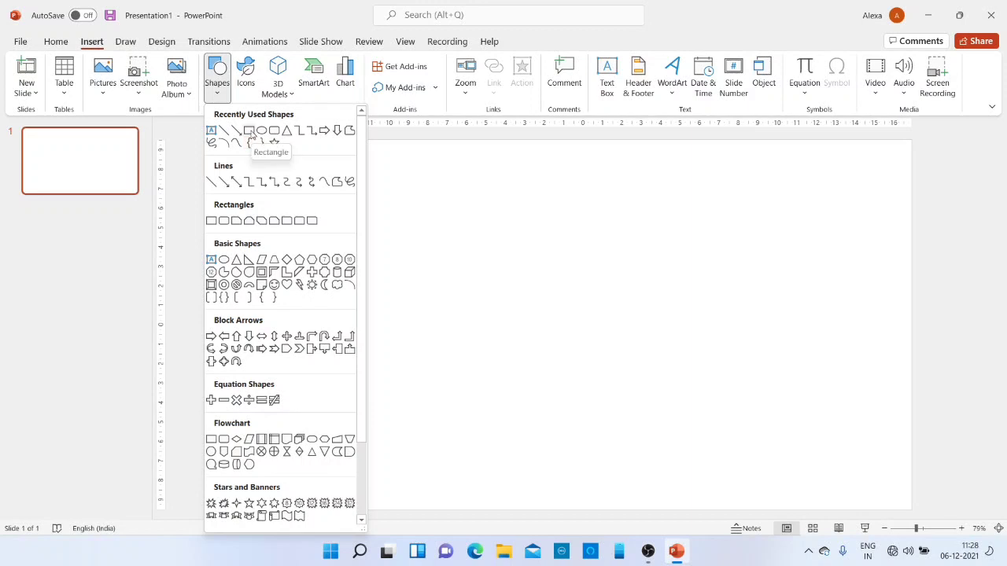
pyautogui.click(250, 132)
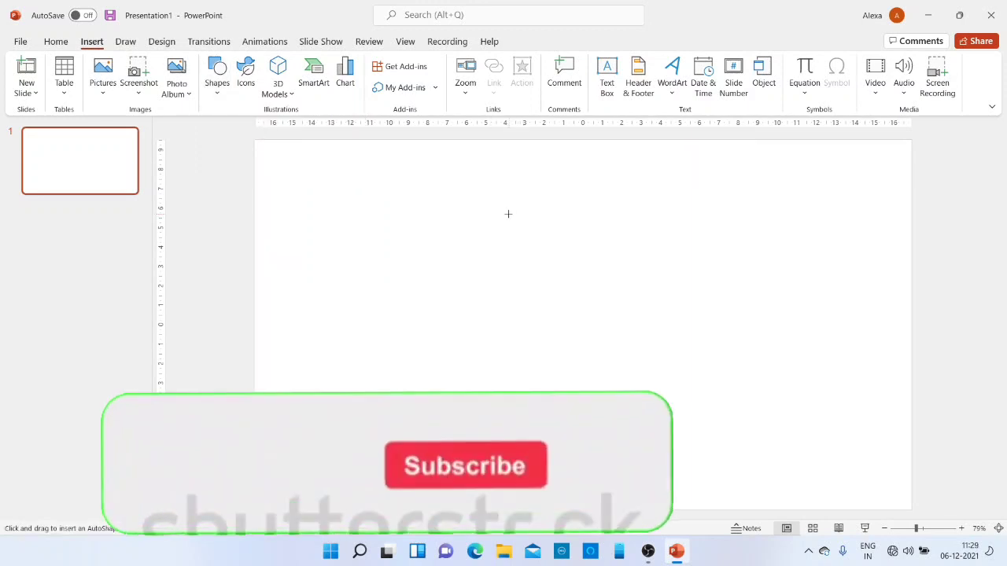
pyautogui.moveTo(472, 162)
pyautogui.mouseDown()
pyautogui.moveTo(675, 401)
pyautogui.moveTo(697, 487)
pyautogui.mouseUp()
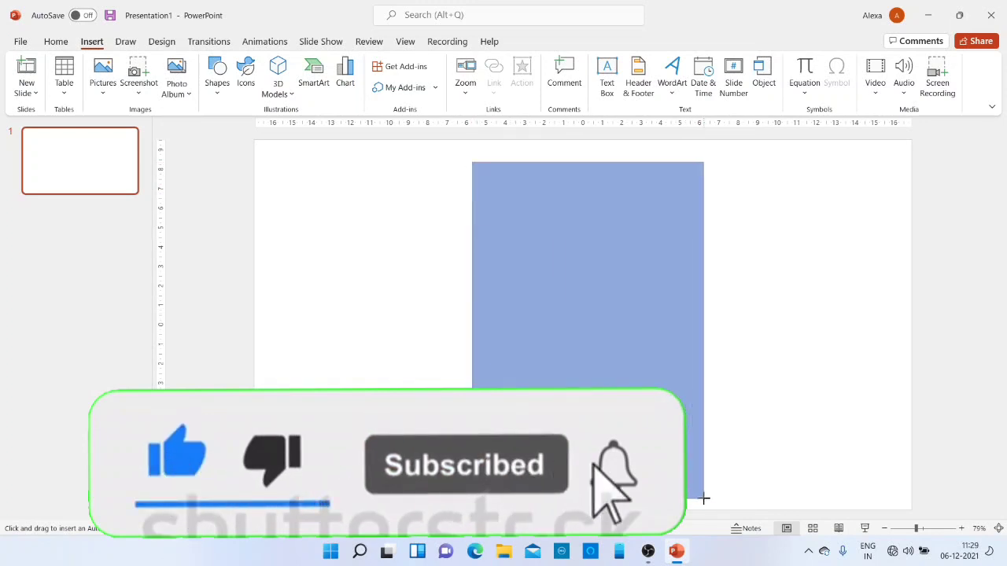
pyautogui.moveTo(702, 495); pyautogui.dragTo(711, 501)
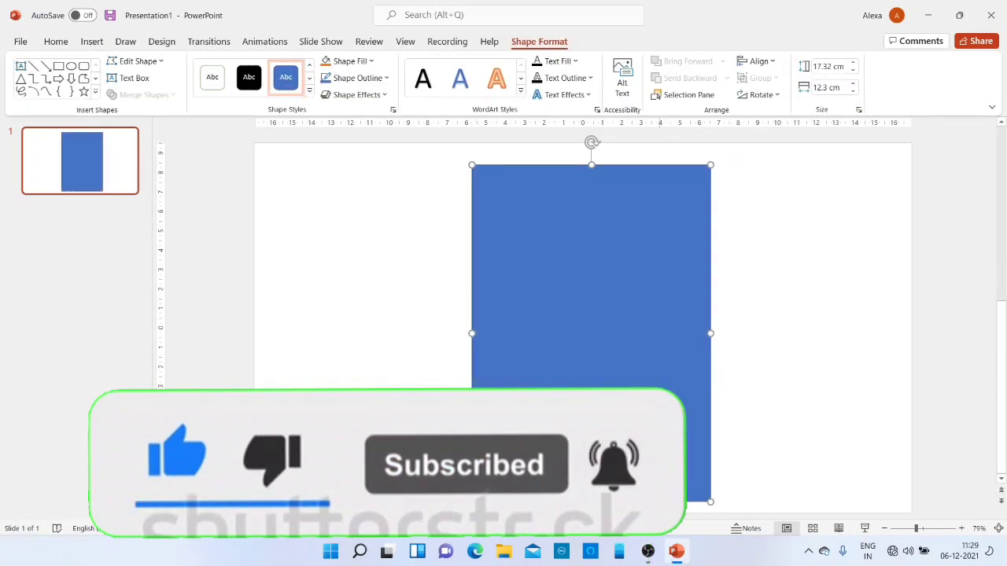
pyautogui.moveTo(650, 384); pyautogui.dragTo(642, 378)
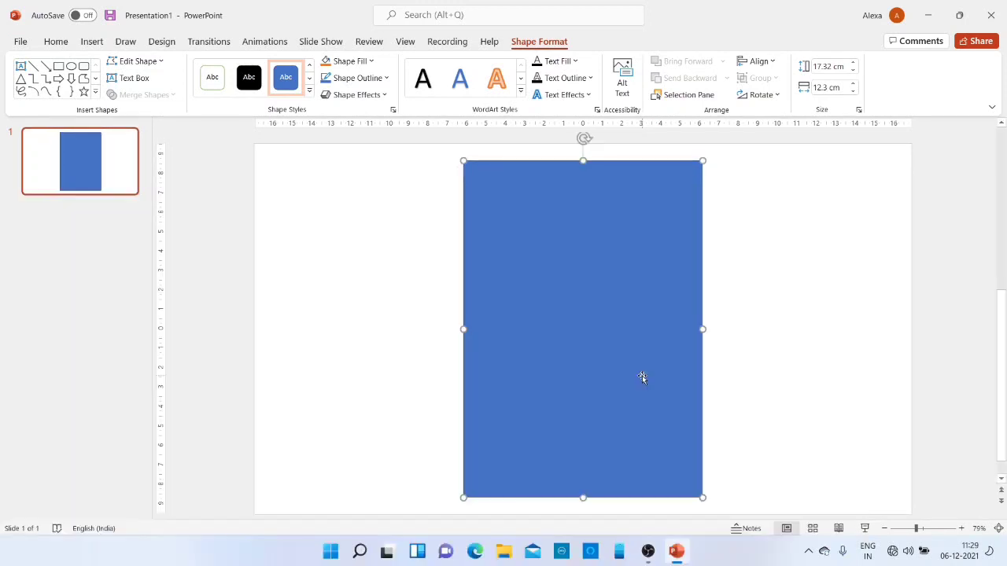
# - Fill the rectangle with white and remove its outline
pyautogui.click(350, 63)
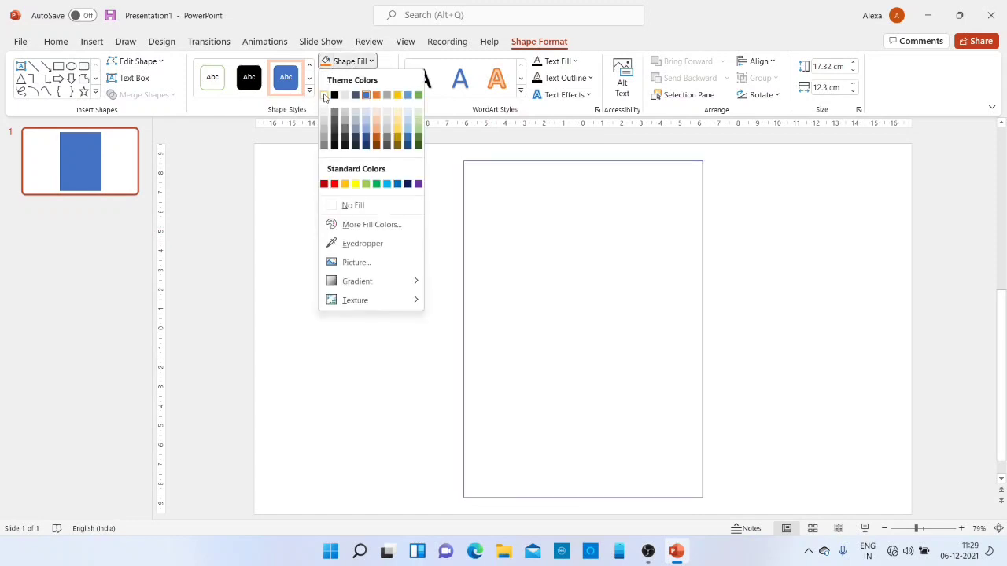
pyautogui.click(324, 95)
pyautogui.click(358, 78)
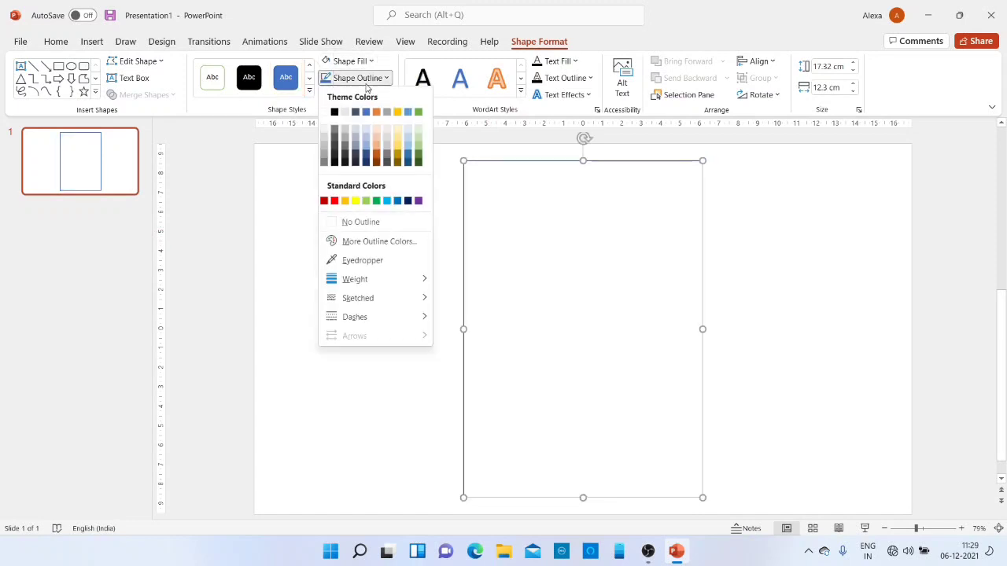
pyautogui.click(362, 223)
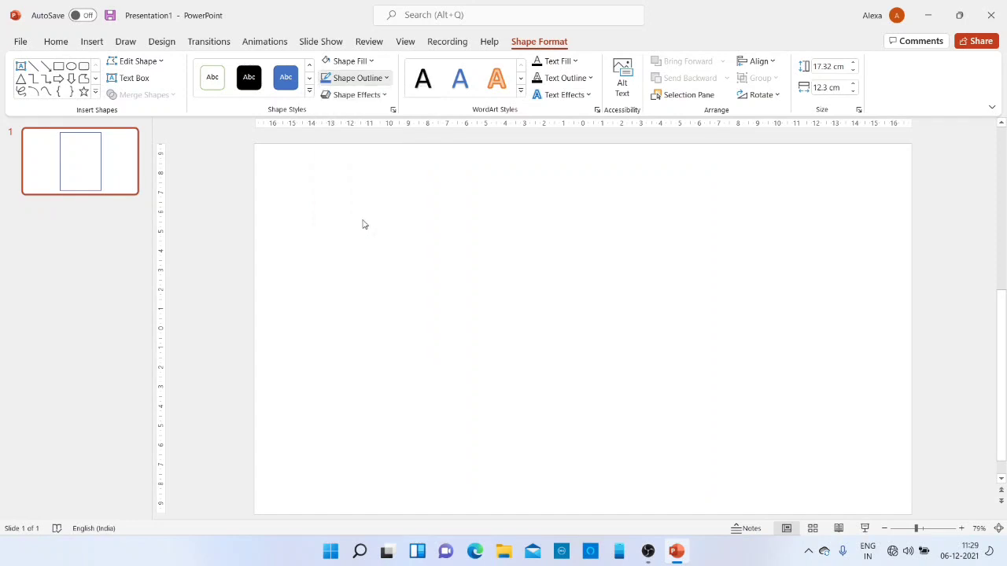
# - Give the card an Offset: Center outer shadow and check the result
pyautogui.click(366, 94)
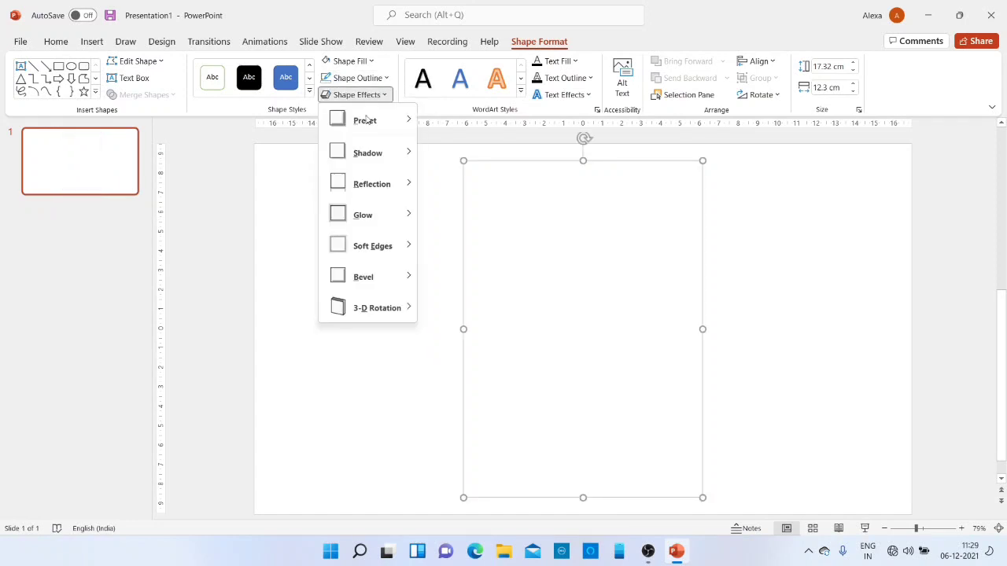
pyautogui.moveTo(368, 158)
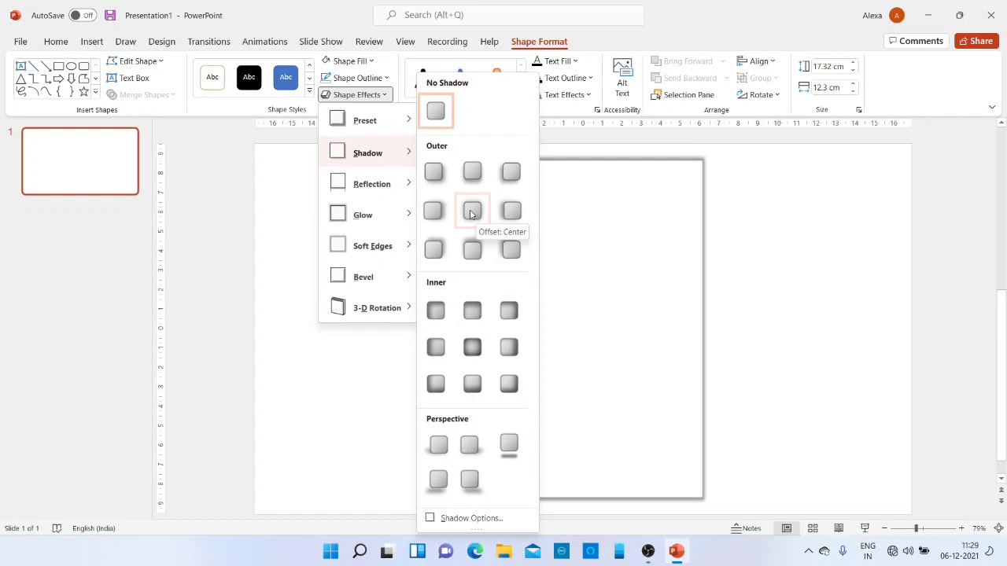
pyautogui.click(472, 214)
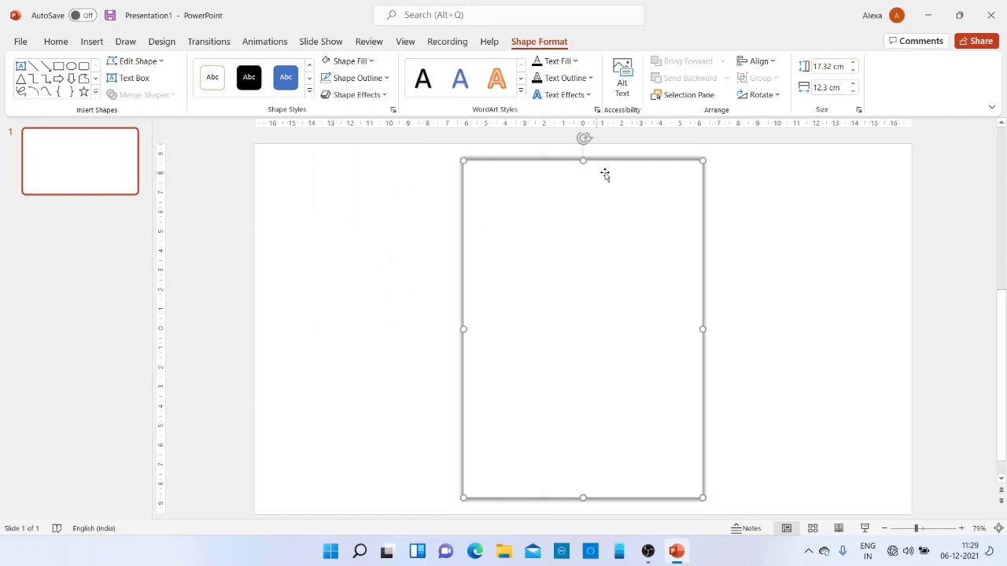
pyautogui.click(755, 413)
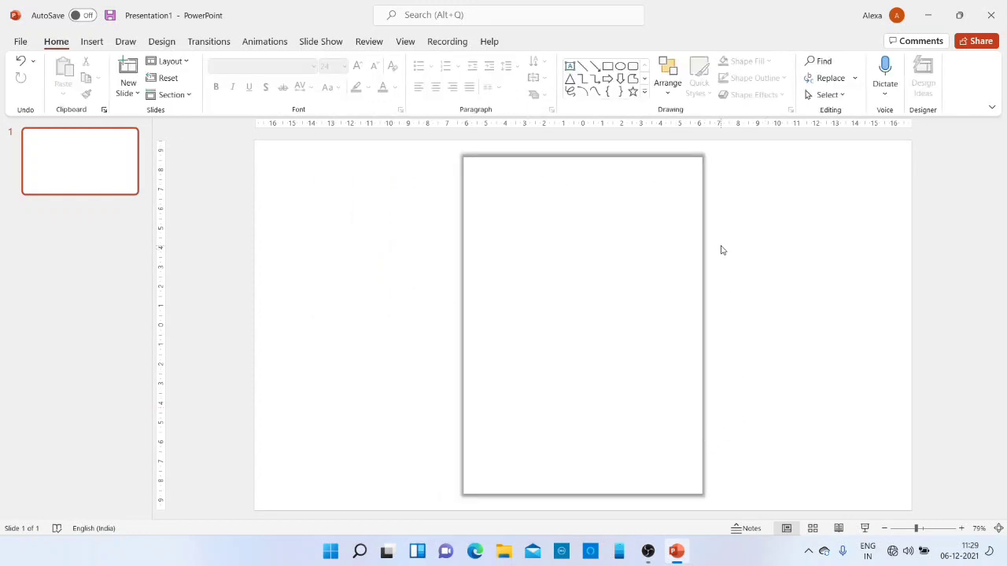
pyautogui.click(593, 289)
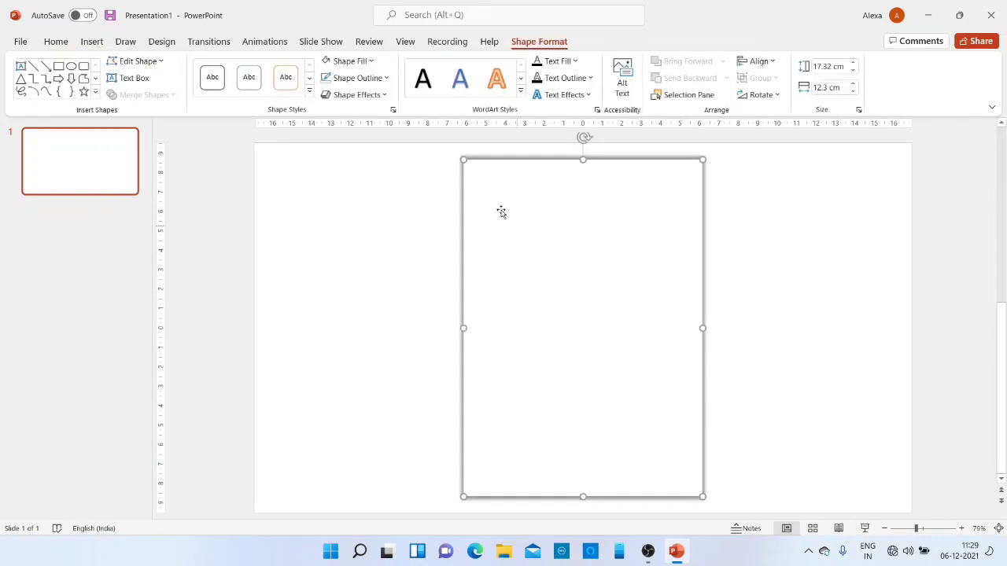
pyautogui.click(386, 97)
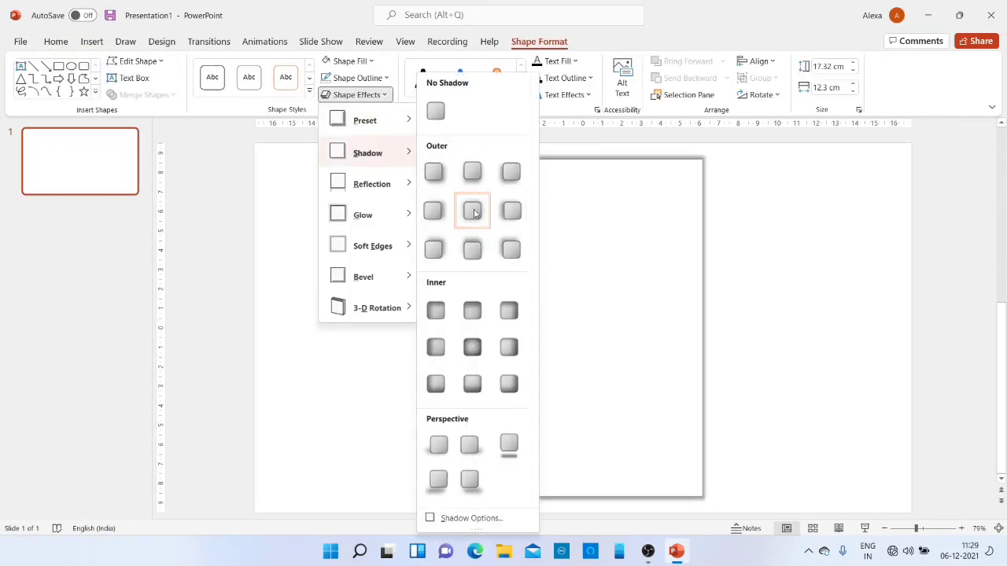
# - Raise the card's shadow transparency to 85% in the shadow options
pyautogui.click(471, 519)
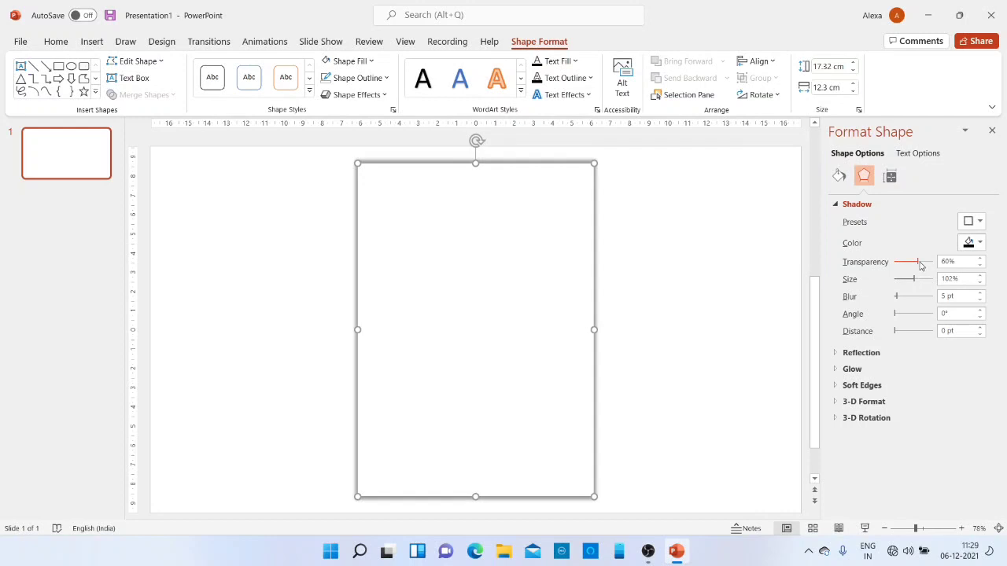
pyautogui.moveTo(919, 266); pyautogui.dragTo(926, 266)
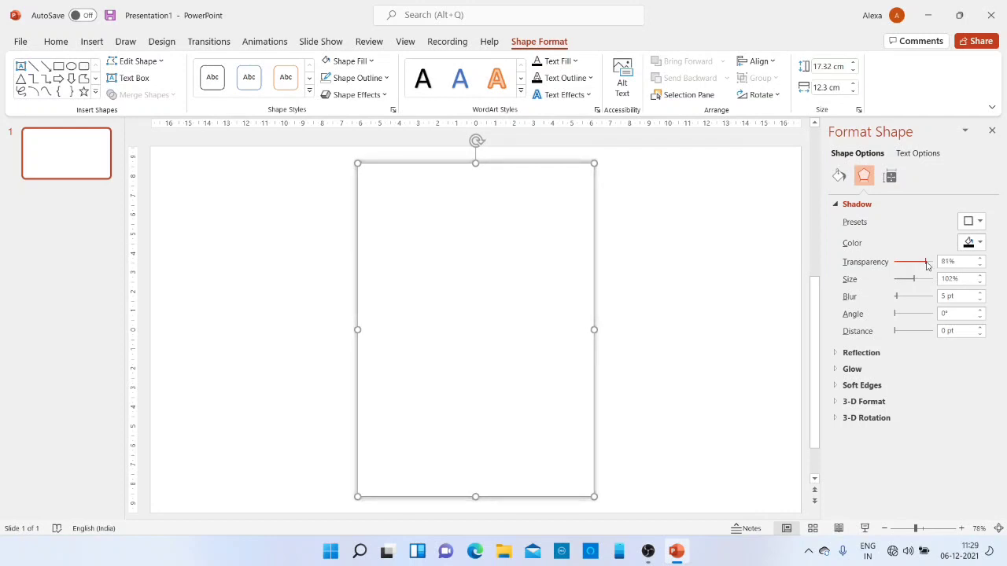
pyautogui.moveTo(926, 266); pyautogui.dragTo(928, 266)
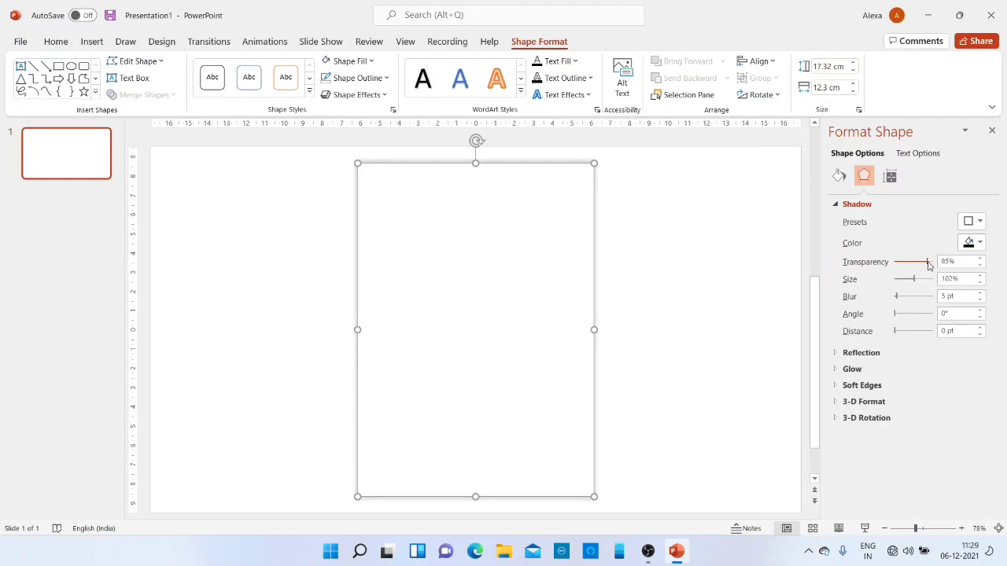
pyautogui.click(784, 260)
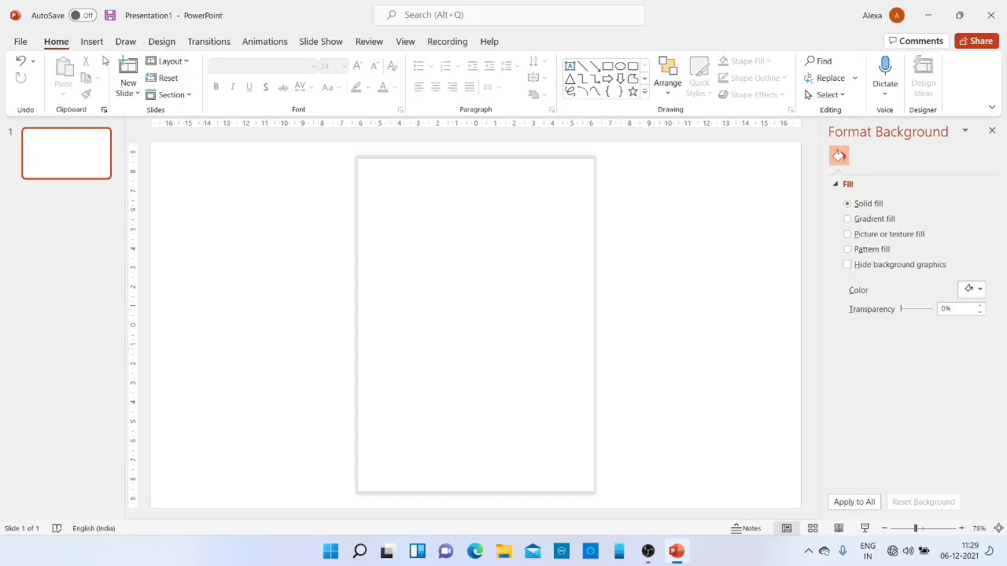
# - Draw a circle about 3.69 cm across on the card's upper half
pyautogui.click(92, 42)
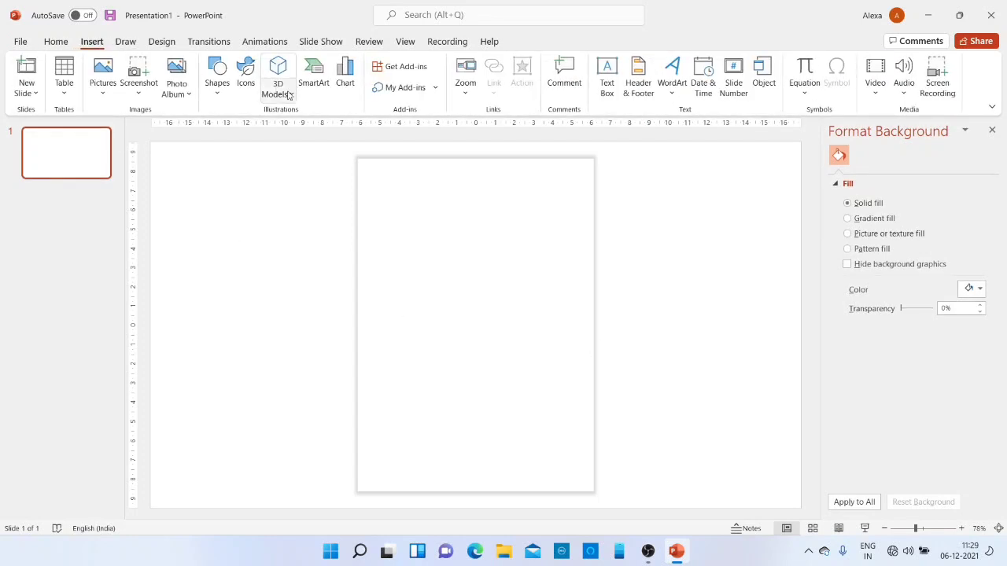
pyautogui.click(218, 92)
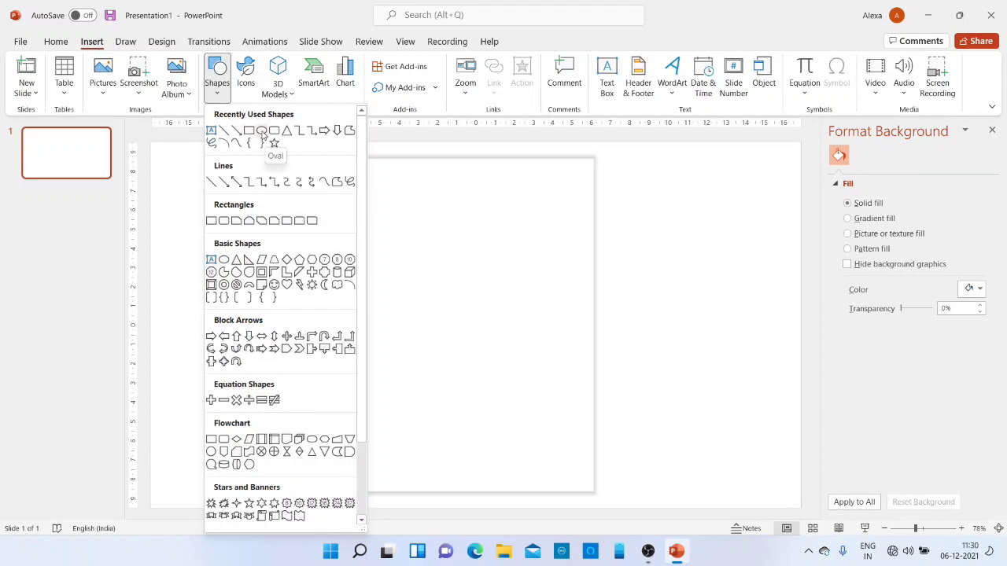
pyautogui.click(261, 131)
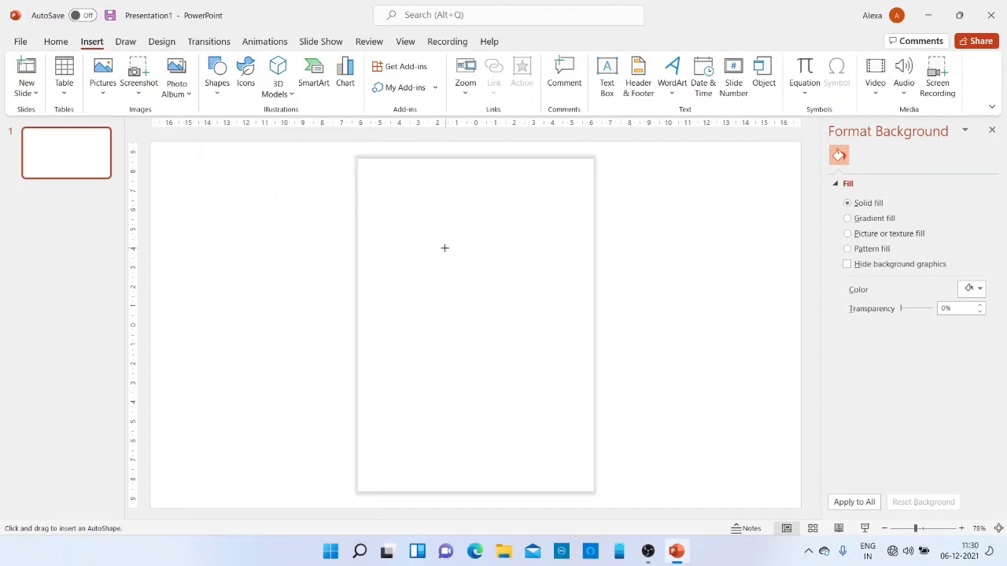
pyautogui.moveTo(437, 241); pyautogui.dragTo(507, 312)
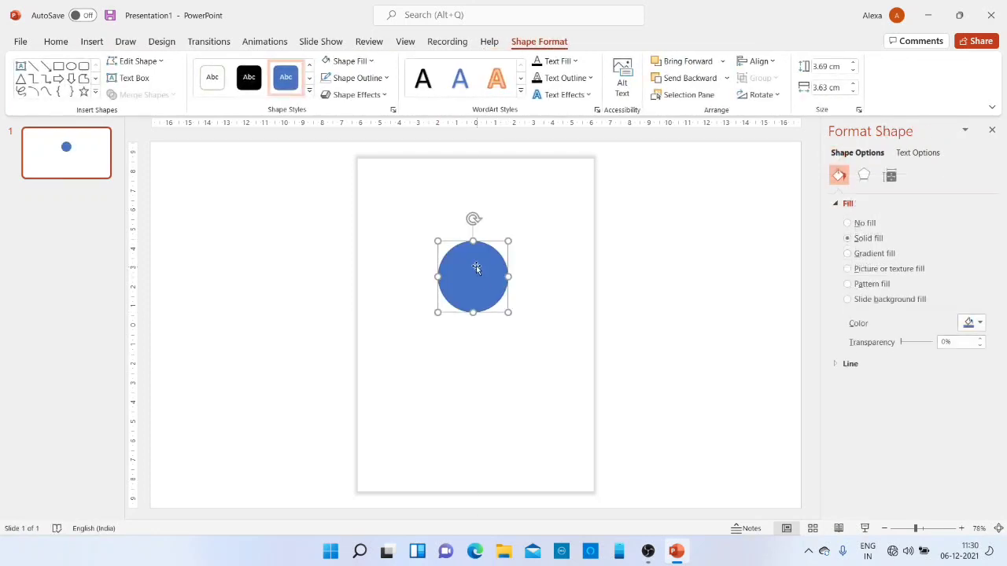
# - Fill the circle with white and remove its outline
pyautogui.click(362, 61)
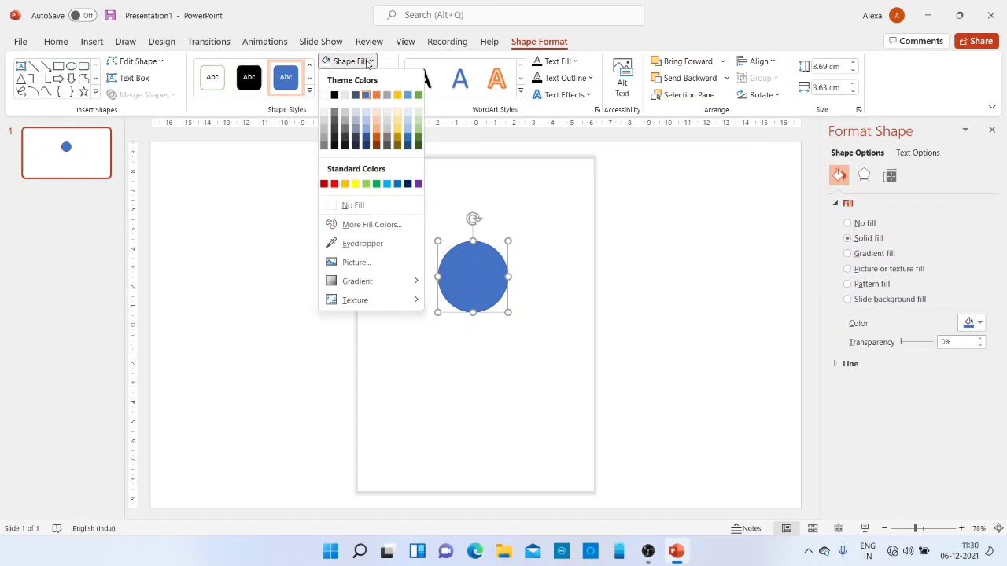
pyautogui.click(326, 95)
pyautogui.click(355, 78)
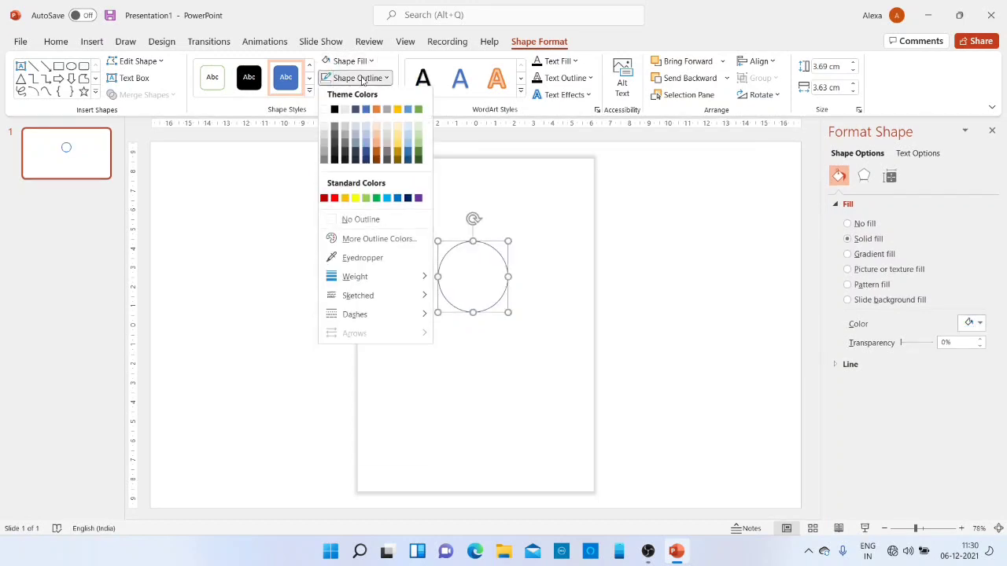
pyautogui.click(361, 226)
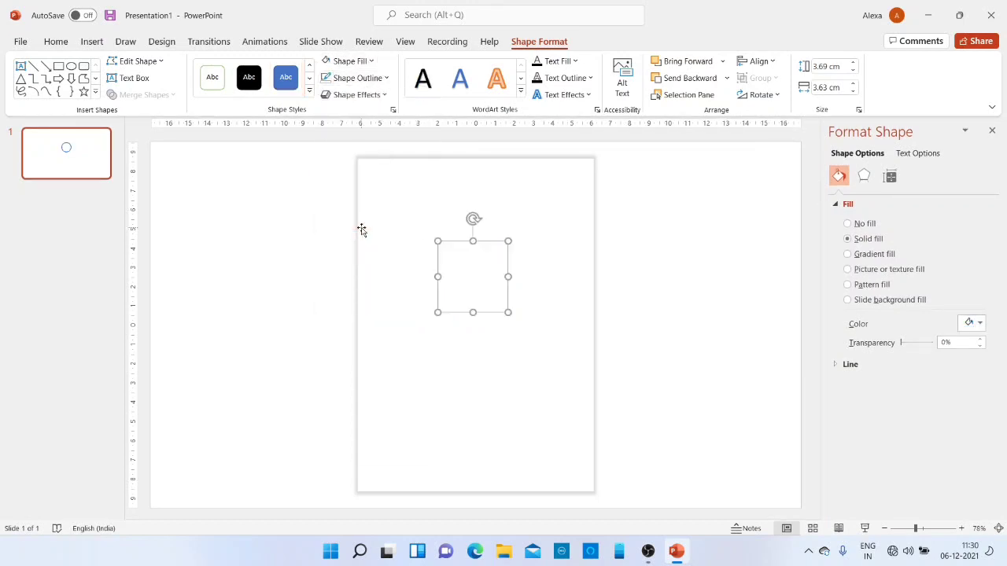
# - Give the circle an Offset: Center outer shadow
pyautogui.click(368, 98)
pyautogui.moveTo(367, 156)
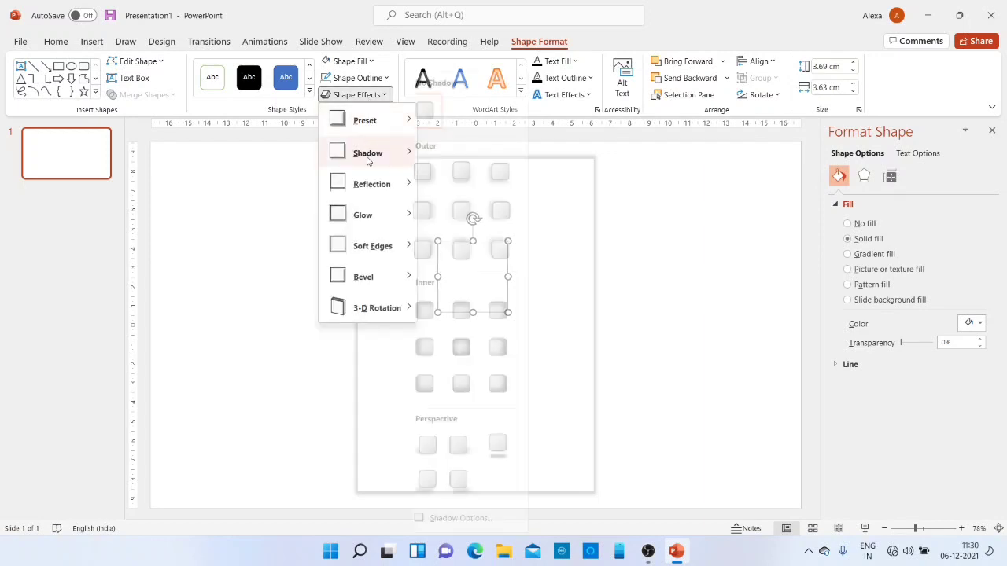
pyautogui.click(471, 212)
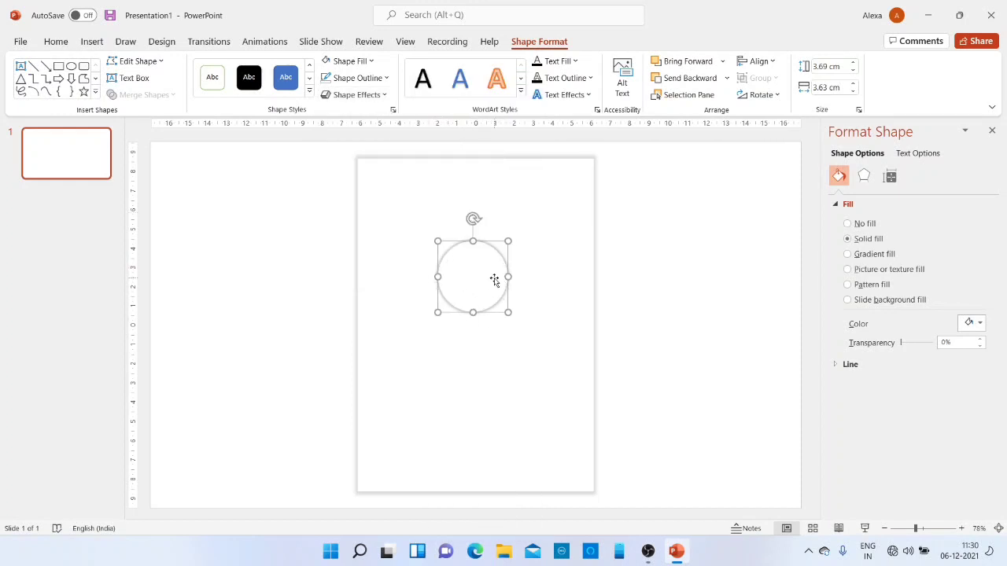
pyautogui.click(372, 97)
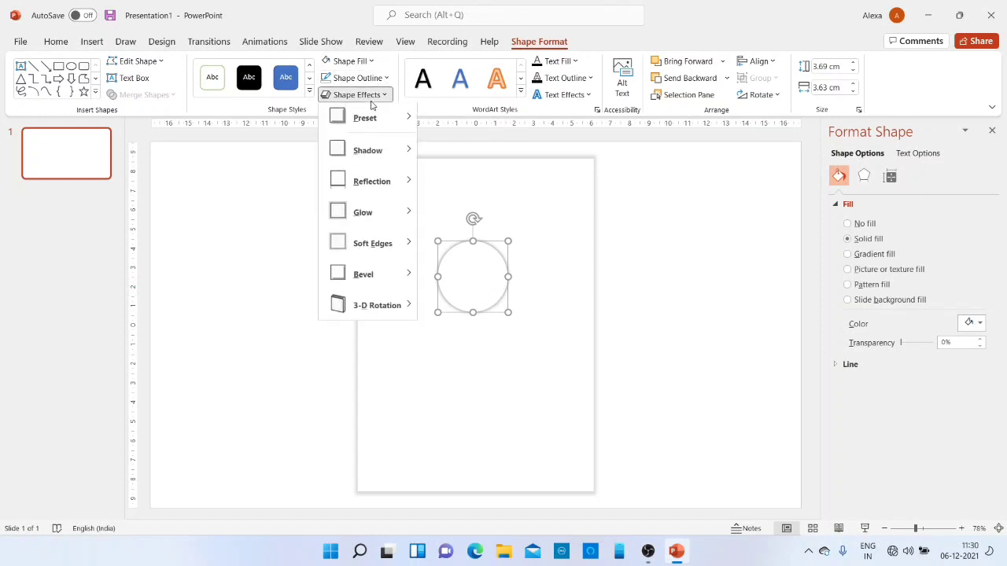
pyautogui.moveTo(380, 152)
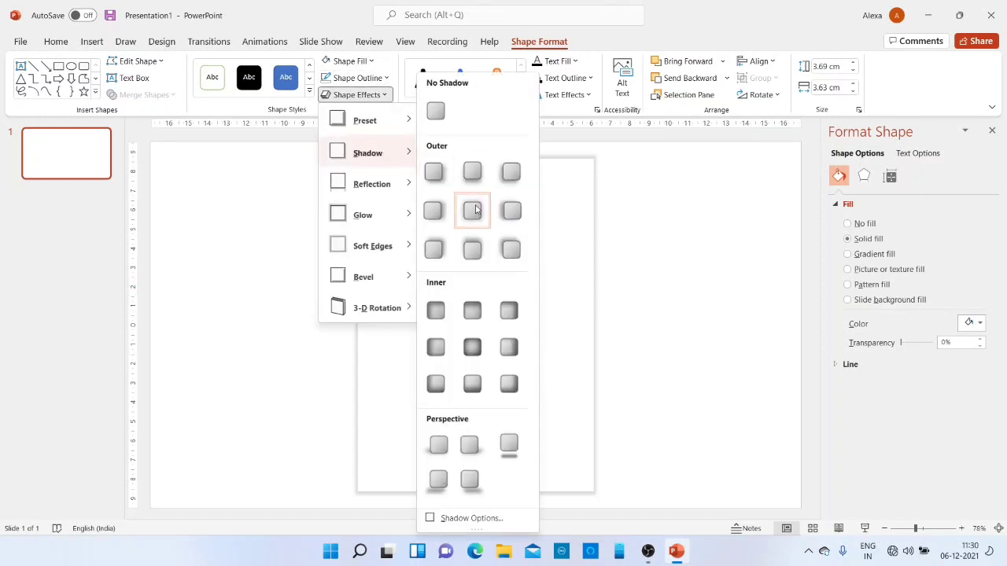
# - Fade the head circle's shadow to 89% transparency, 104% size and 8 pt blur
pyautogui.click(464, 518)
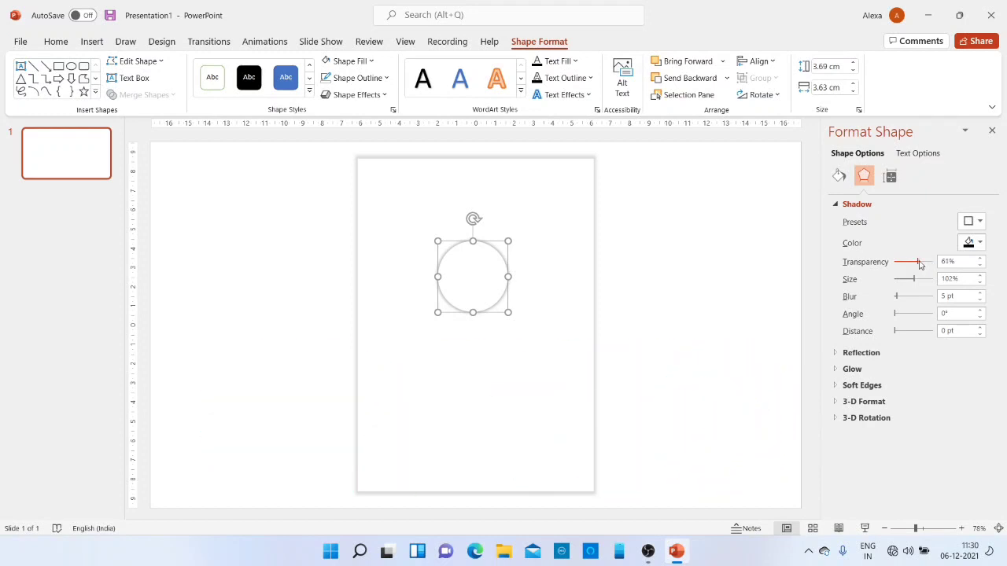
pyautogui.moveTo(920, 265); pyautogui.dragTo(924, 265)
pyautogui.moveTo(927, 263); pyautogui.dragTo(927, 263)
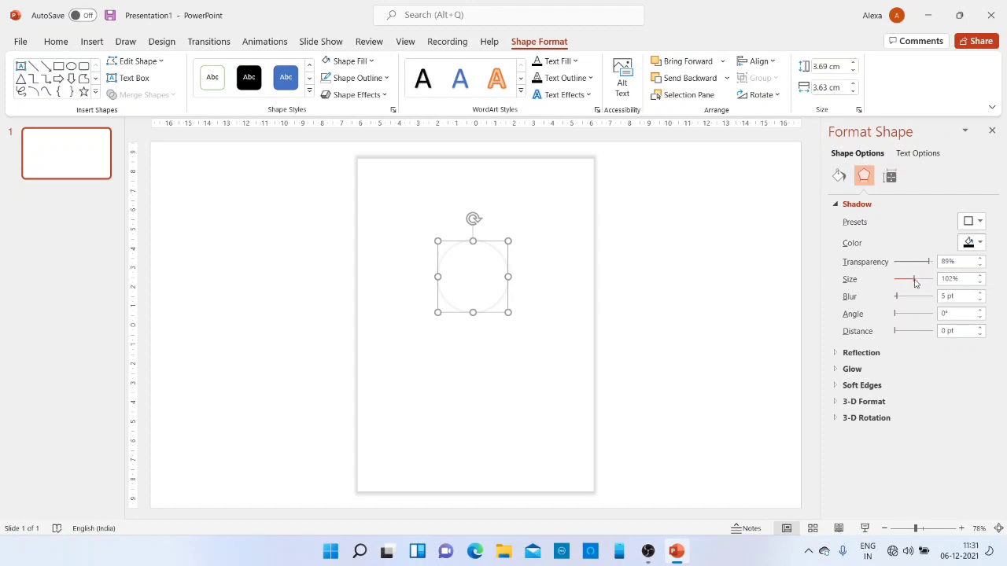
pyautogui.moveTo(915, 282); pyautogui.dragTo(915, 282)
pyautogui.moveTo(898, 300); pyautogui.dragTo(899, 300)
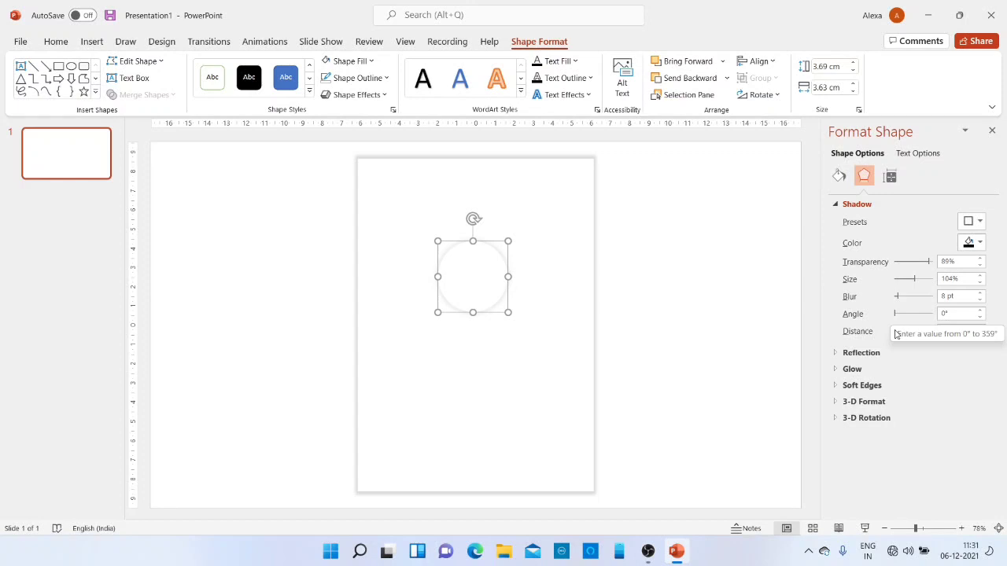
pyautogui.click(696, 314)
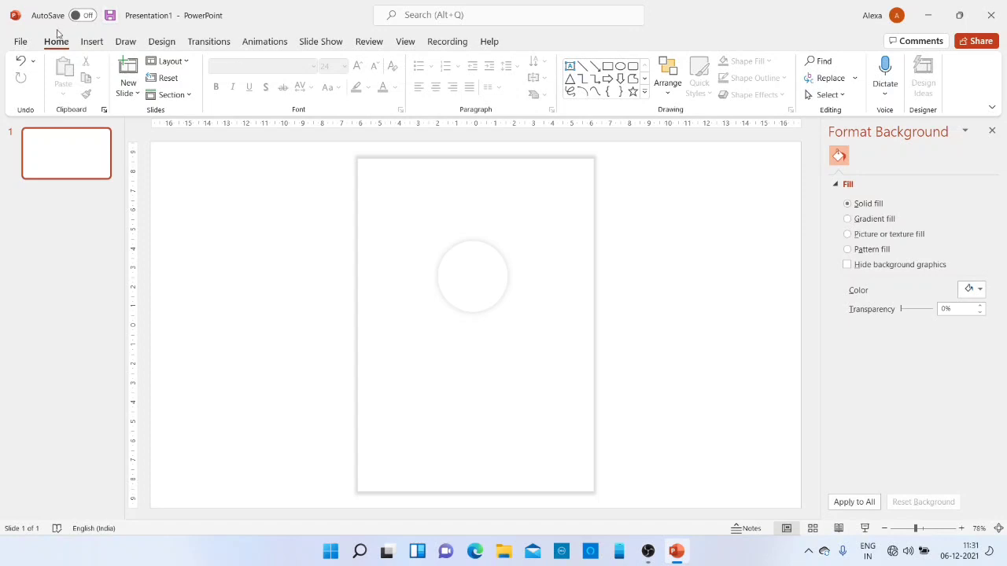
# - Draw a small oval to the left of the card
pyautogui.click(91, 42)
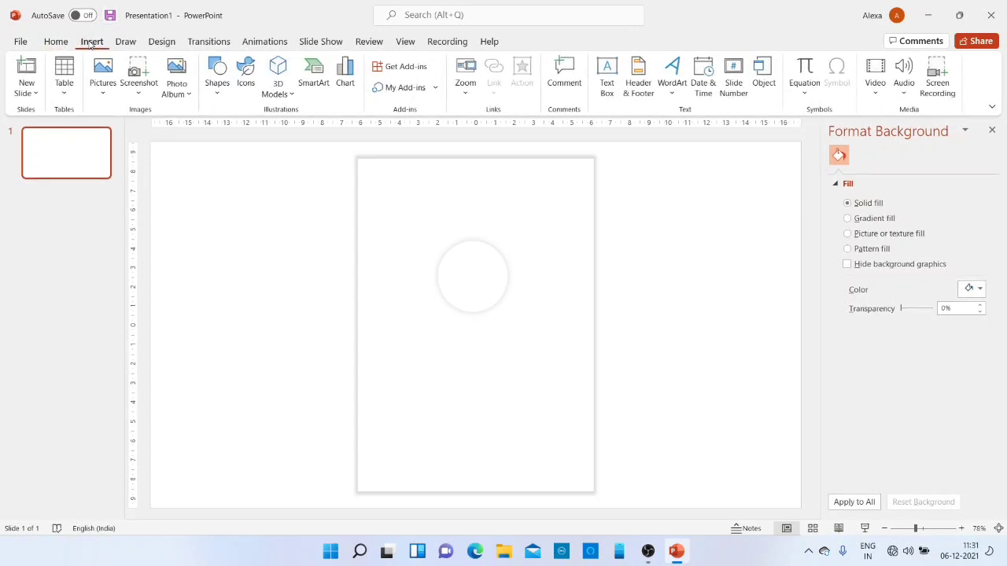
pyautogui.click(211, 92)
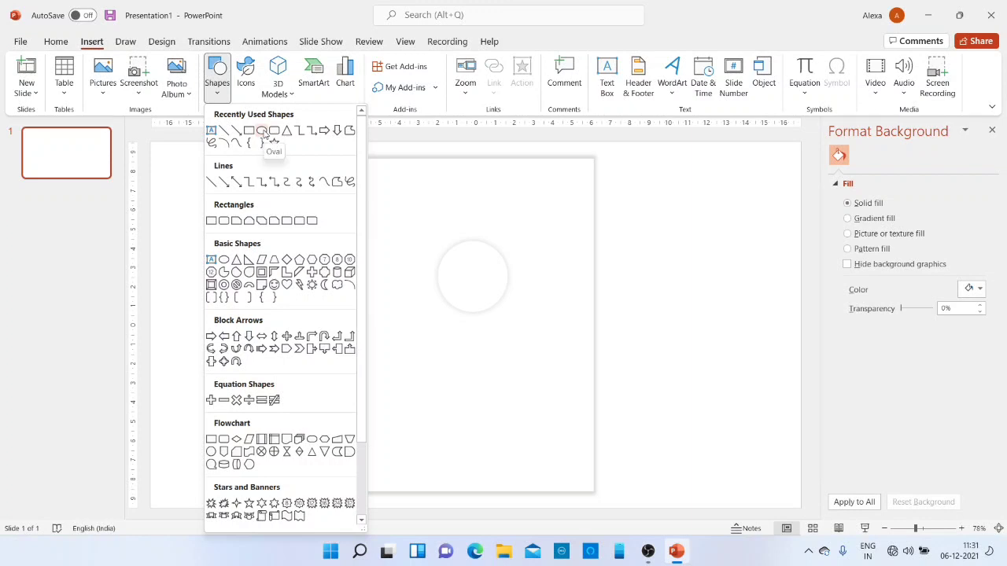
pyautogui.click(263, 131)
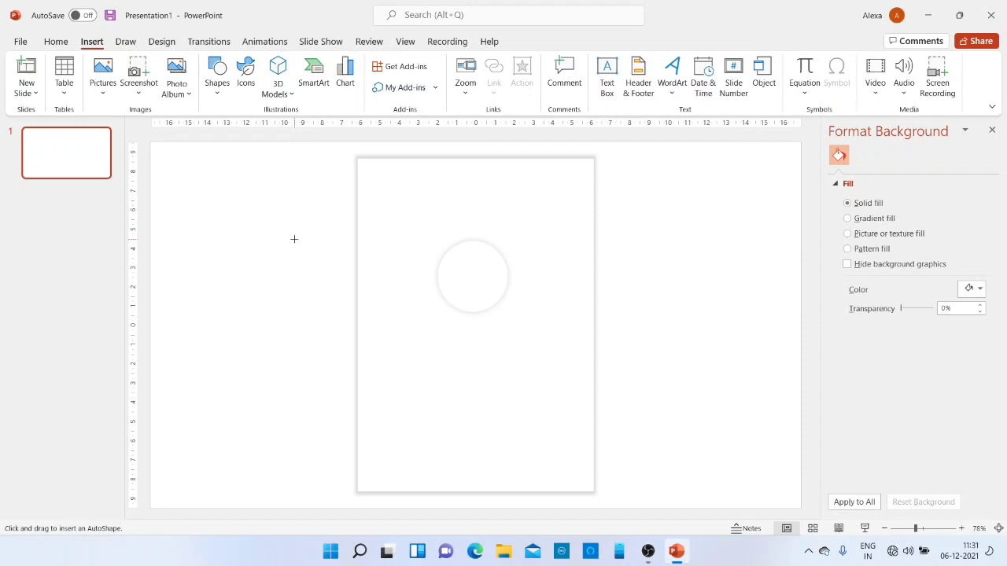
pyautogui.moveTo(294, 239); pyautogui.dragTo(356, 290)
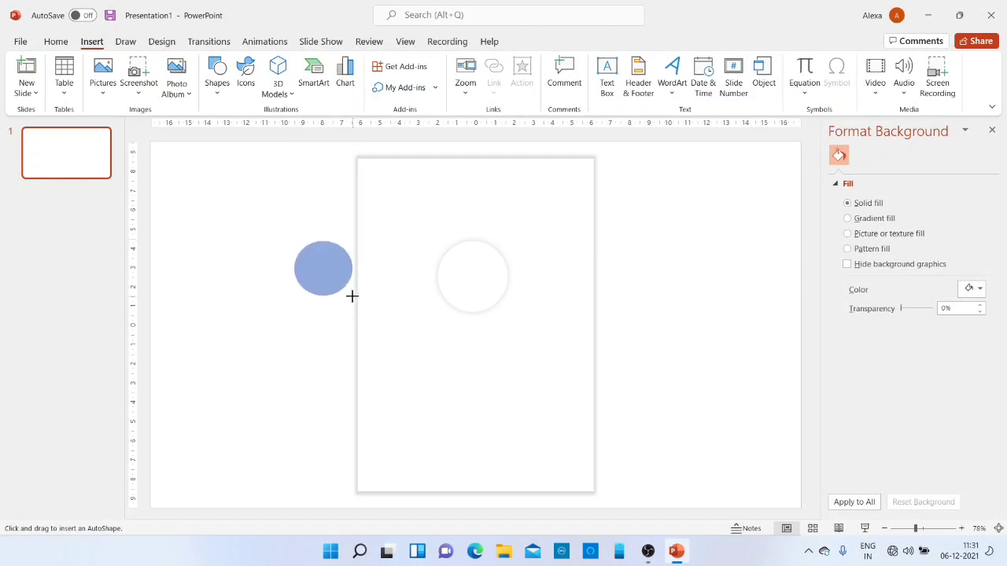
pyautogui.moveTo(357, 290); pyautogui.dragTo(320, 291)
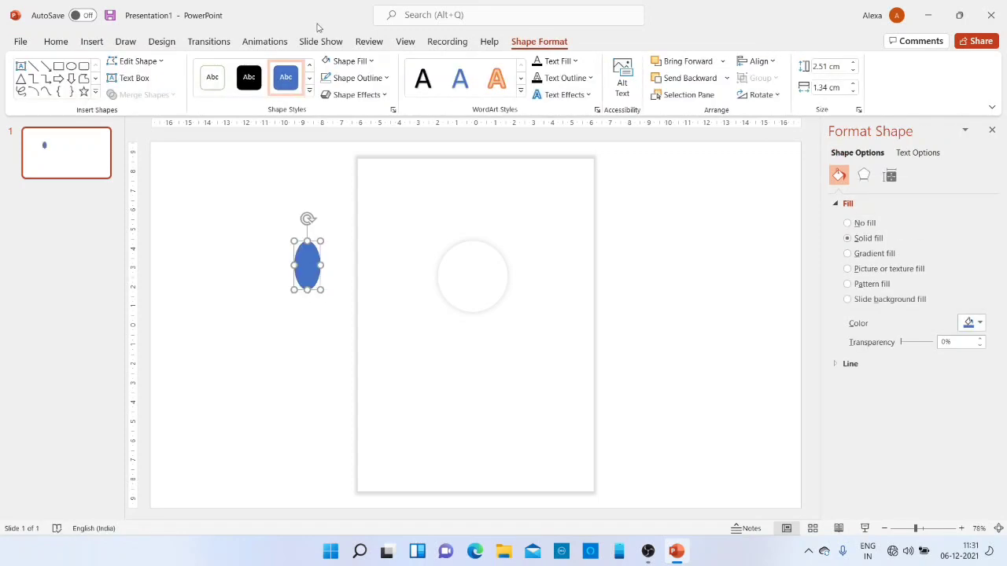
# - Fill the oval white with no outline and an Offset: Center outer shadow
pyautogui.click(358, 68)
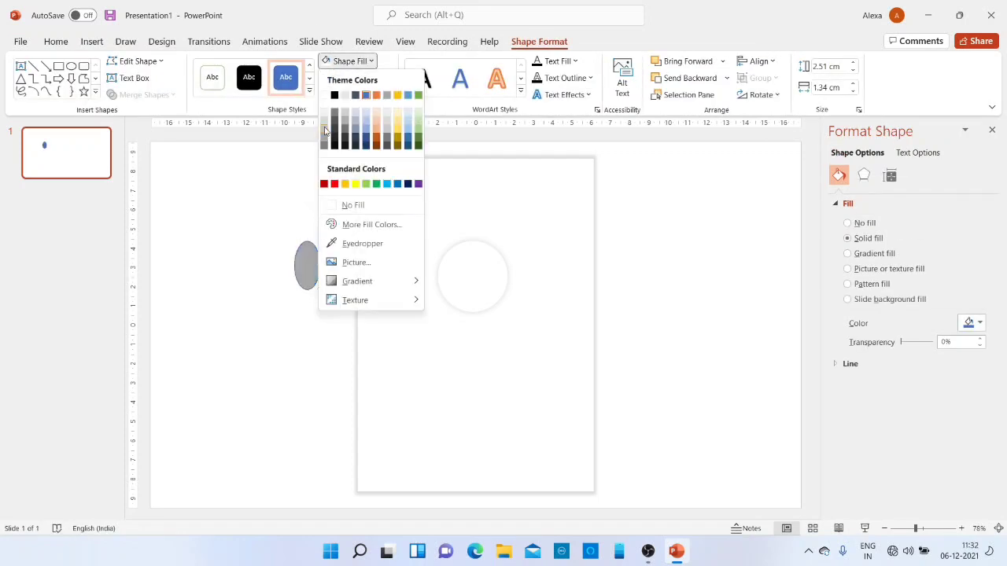
pyautogui.click(324, 95)
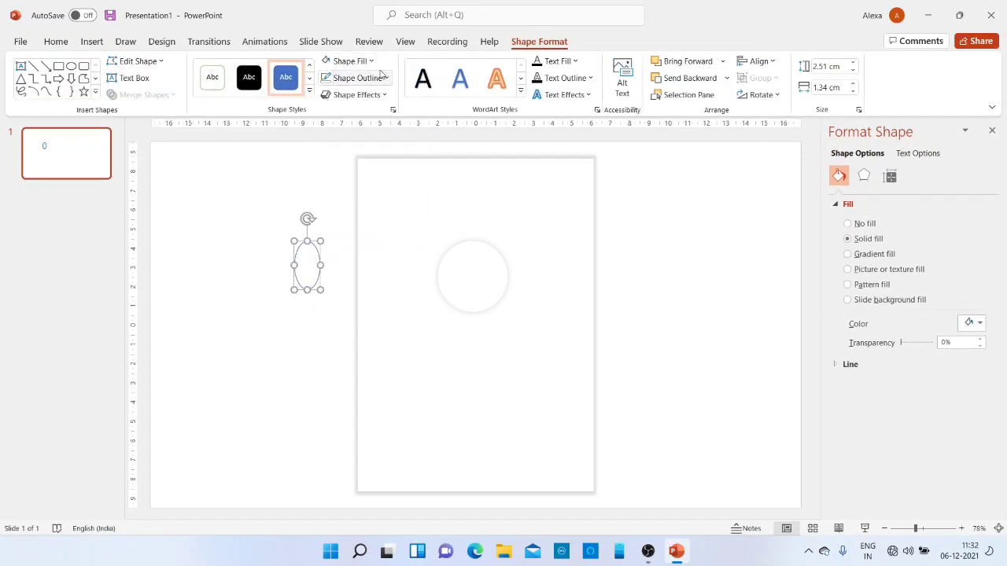
pyautogui.click(355, 78)
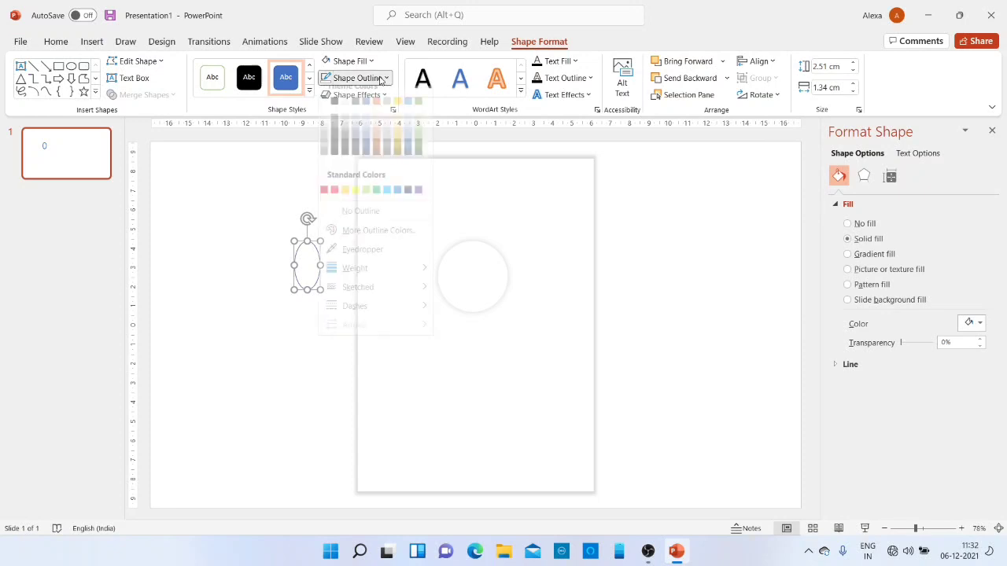
pyautogui.click(360, 221)
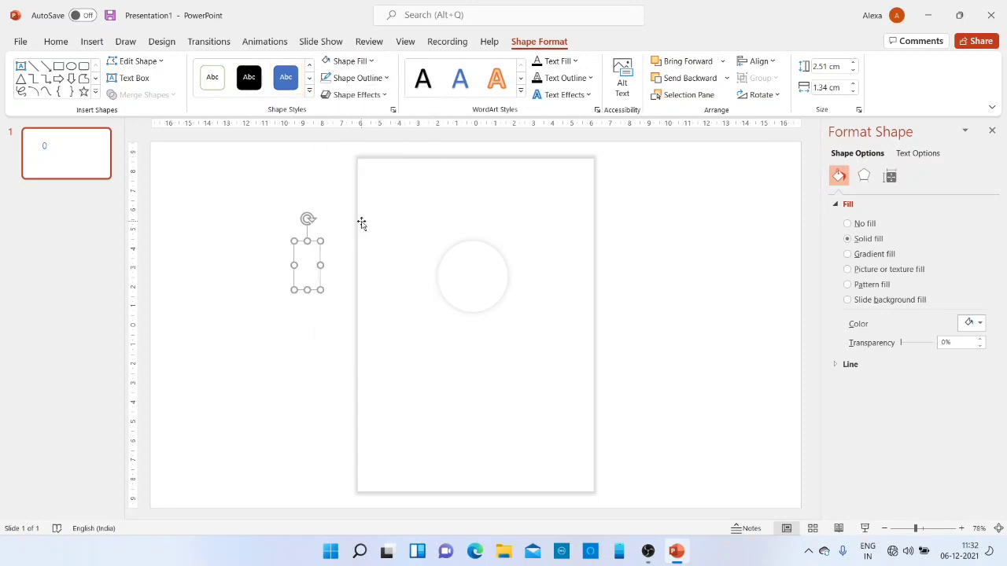
pyautogui.click(367, 96)
pyautogui.moveTo(370, 152)
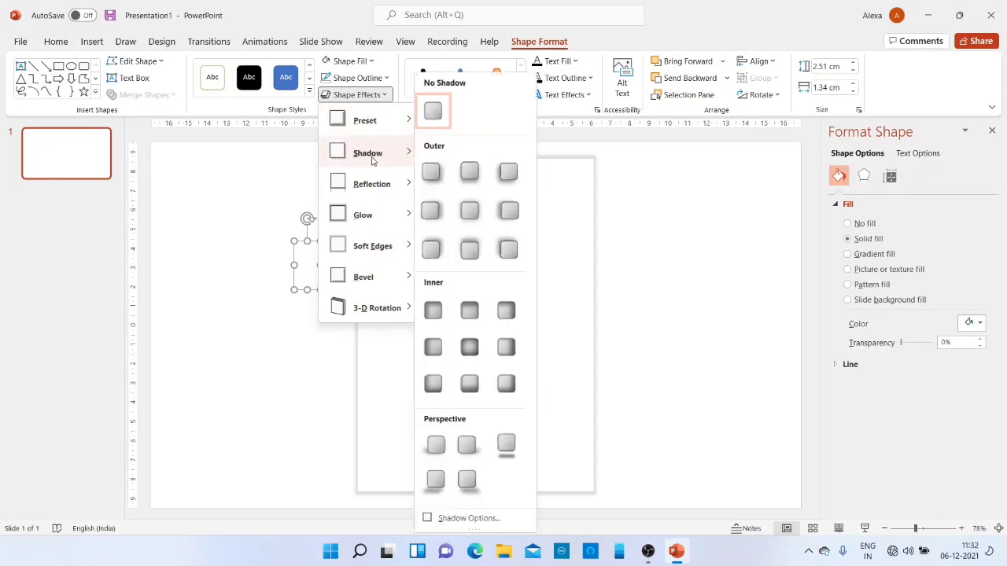
pyautogui.click(472, 210)
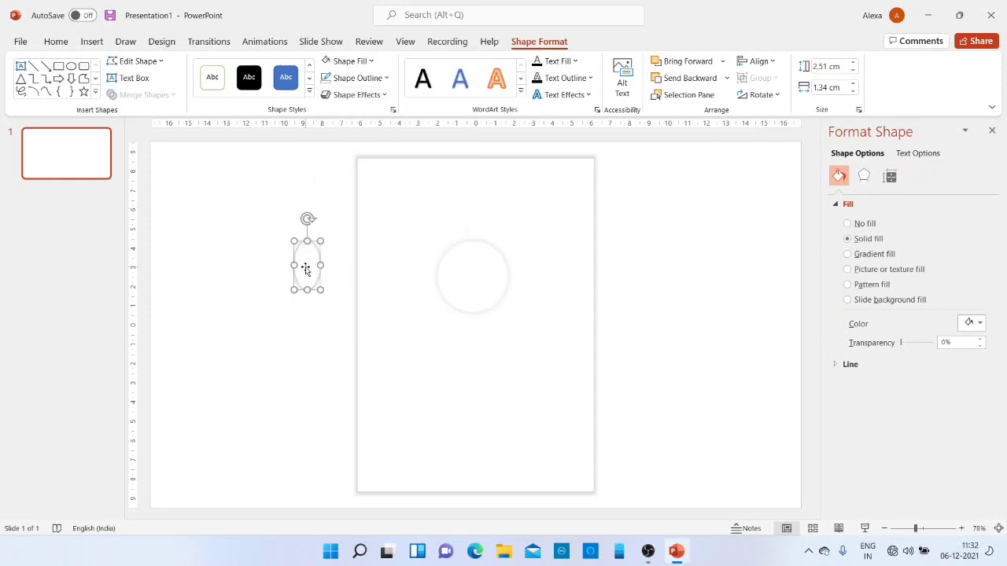
# - Place the oval on the head circle's right edge and send it one layer backward
pyautogui.moveTo(307, 264); pyautogui.dragTo(504, 278)
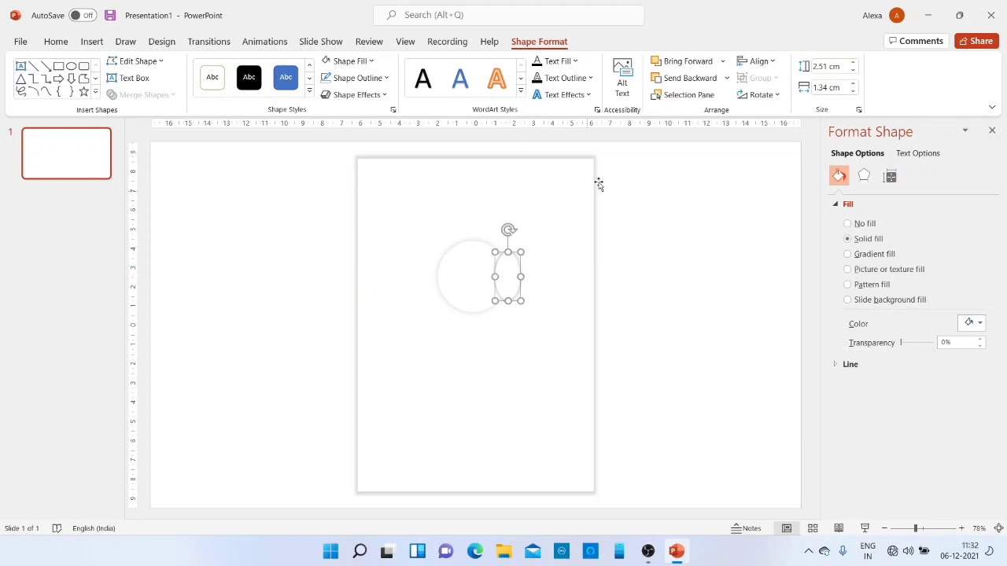
pyautogui.rightClick(511, 274)
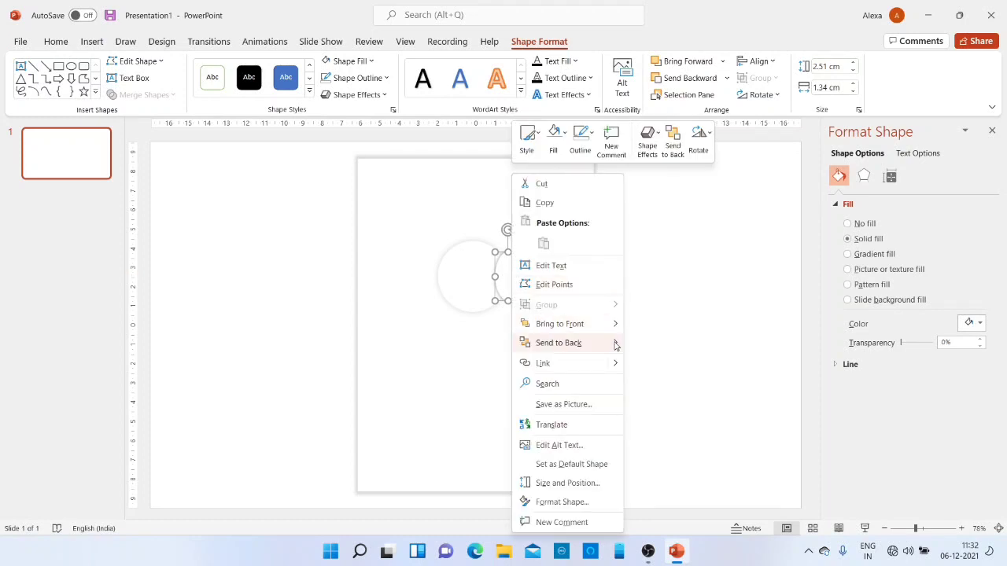
pyautogui.moveTo(613, 344)
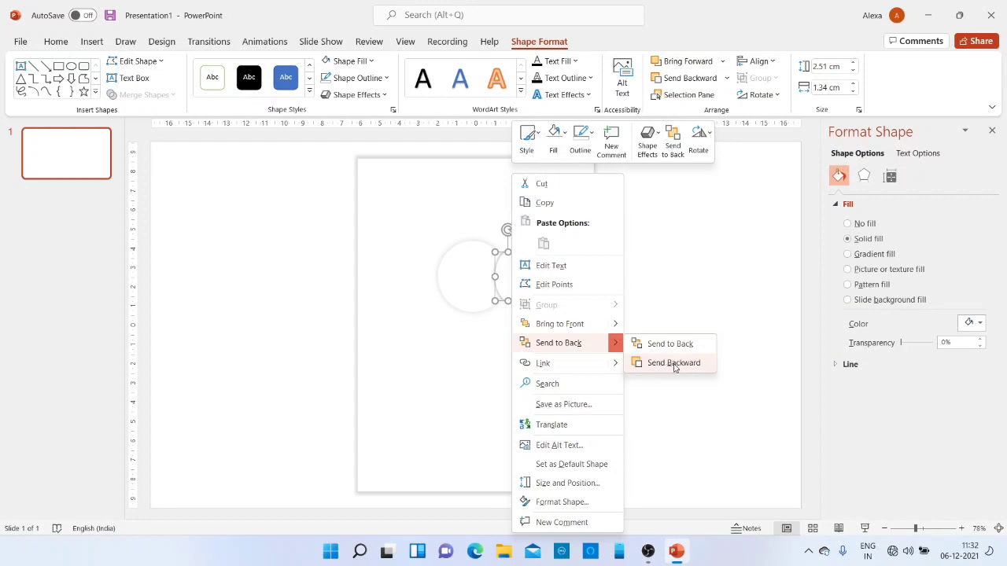
pyautogui.click(674, 365)
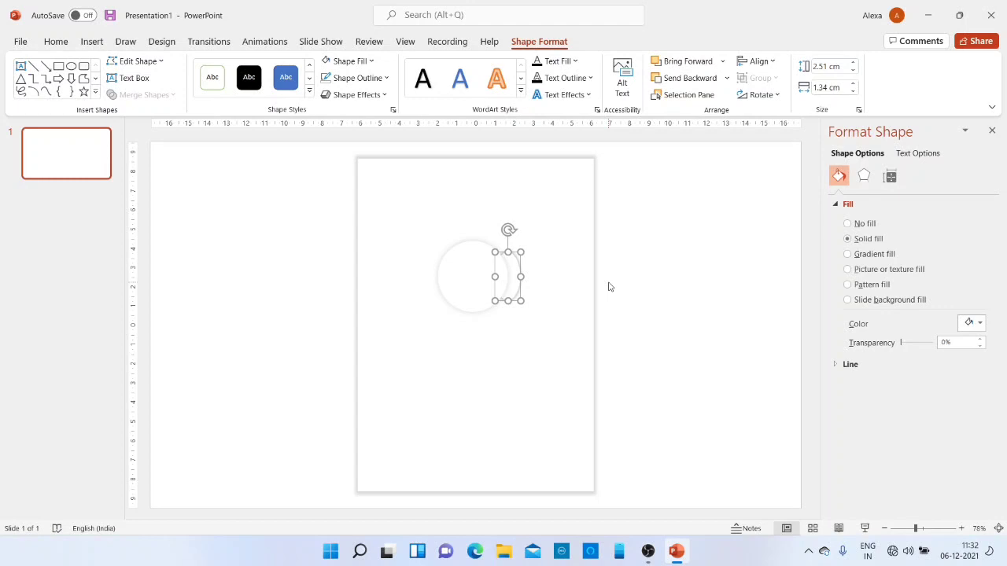
# - Nudge the right ear, then duplicate it and place the copy on the circle's left edge
pyautogui.press('Escape')
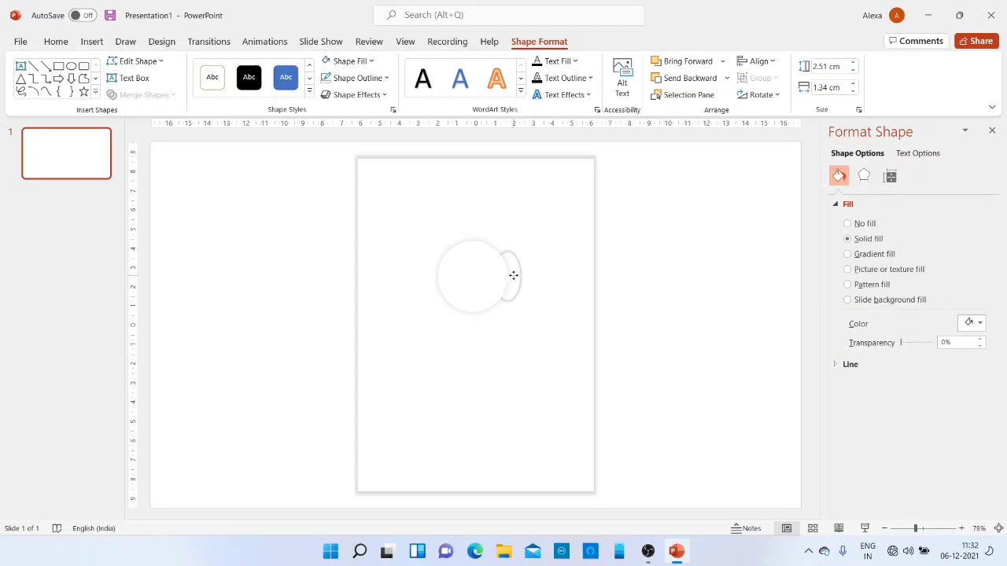
pyautogui.moveTo(513, 276); pyautogui.dragTo(517, 277)
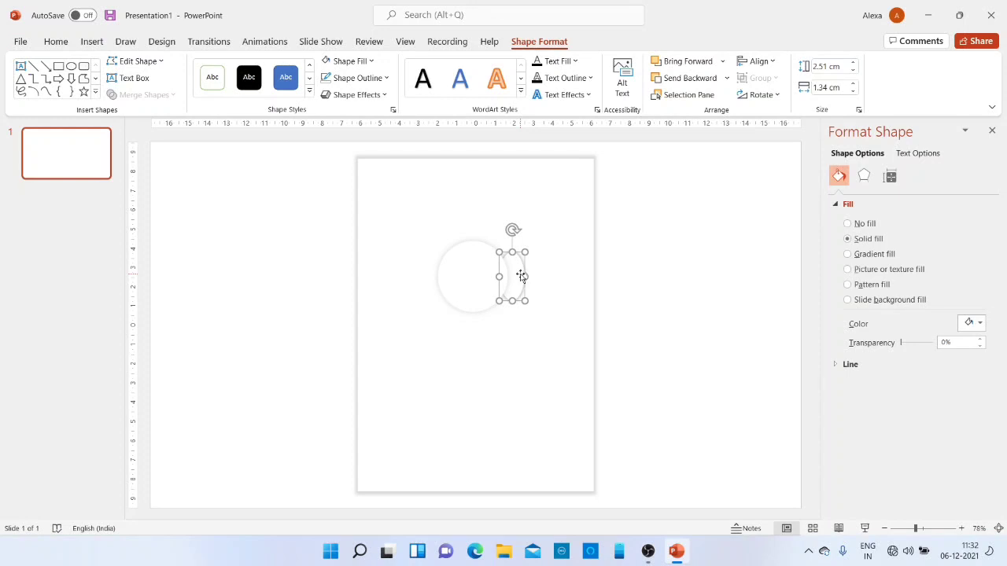
pyautogui.hotkey('ctrl', 'd')
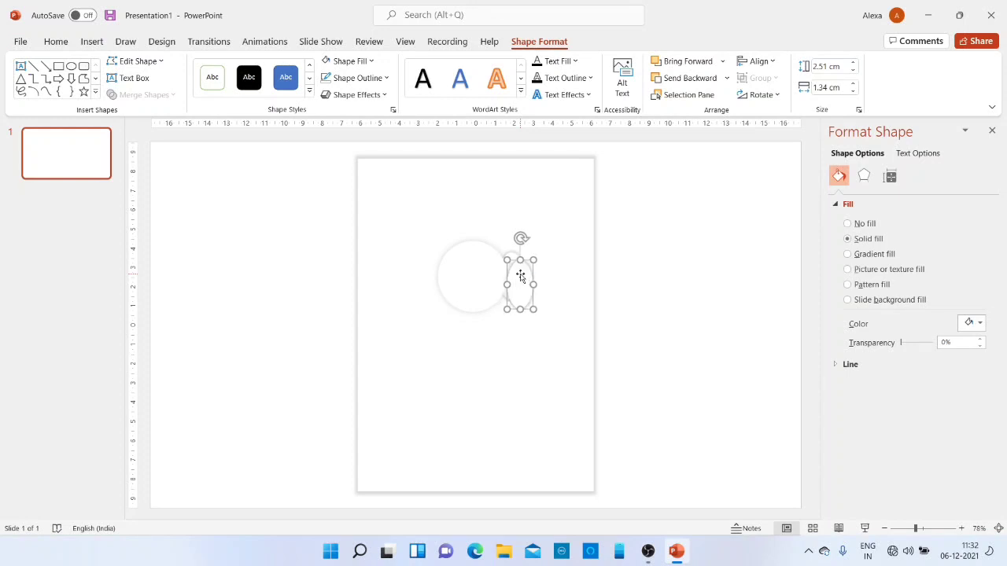
pyautogui.moveTo(519, 285); pyautogui.dragTo(440, 279)
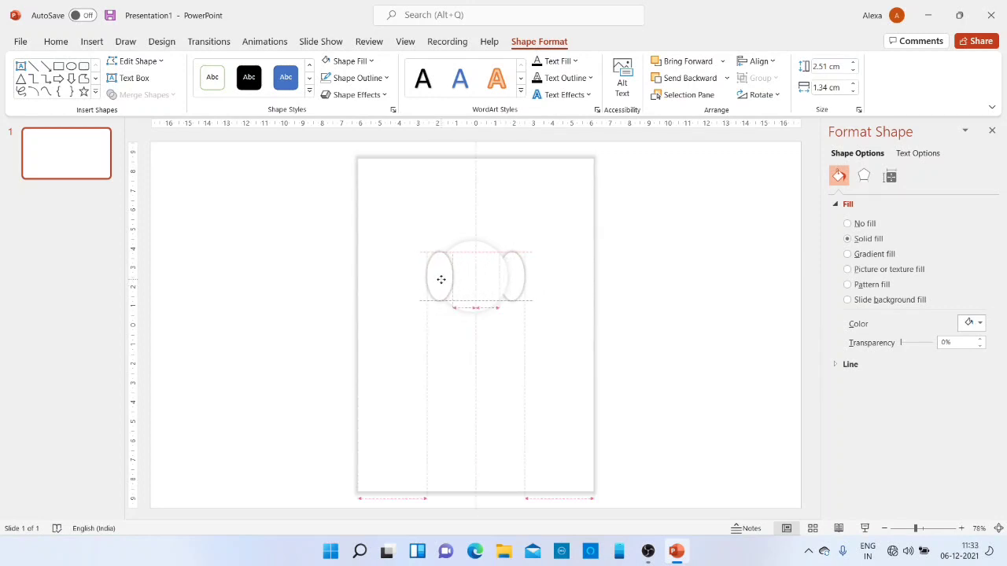
pyautogui.moveTo(442, 280); pyautogui.dragTo(441, 279)
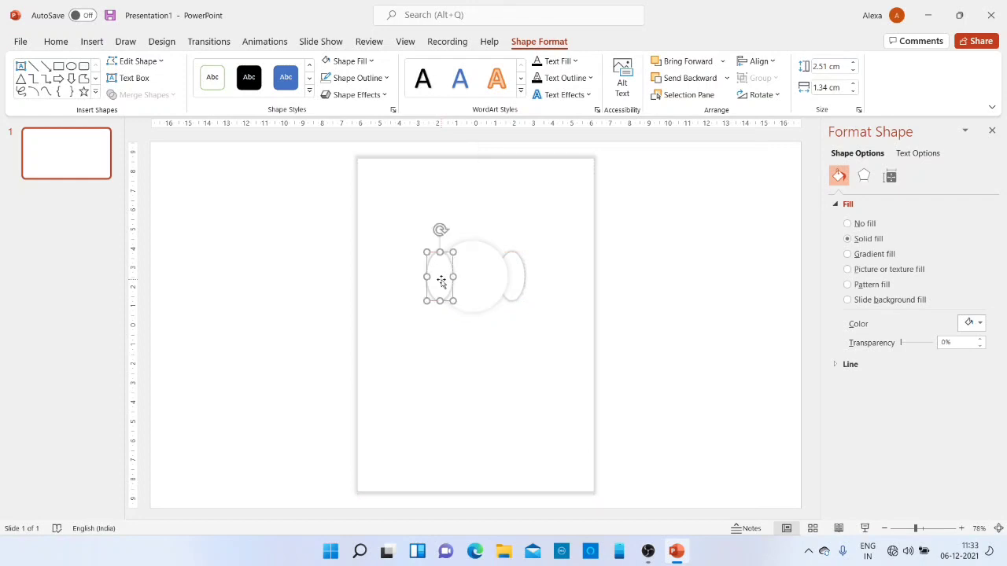
# - Send the left ear backward behind the head and nudge it slightly left
pyautogui.click(726, 78)
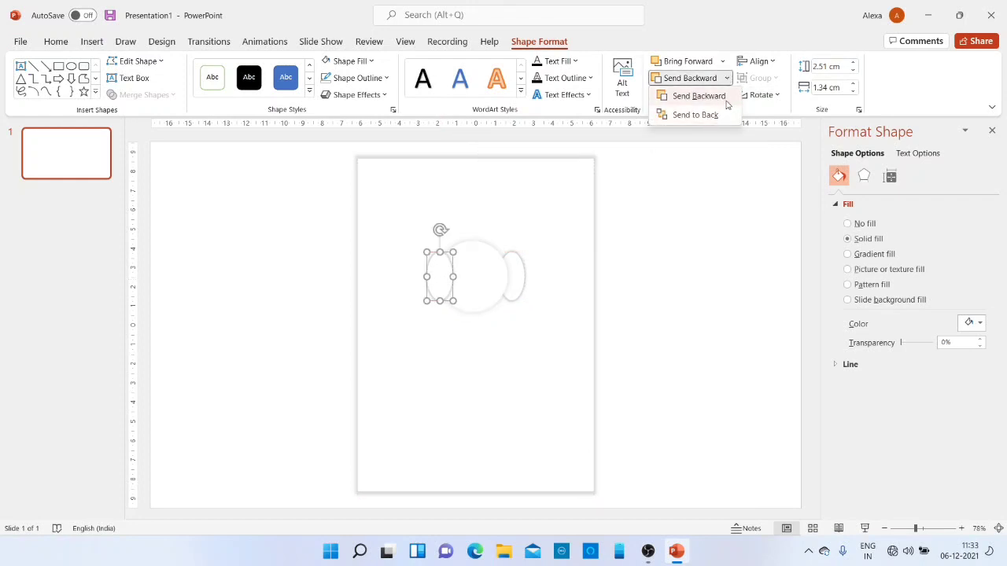
pyautogui.click(708, 96)
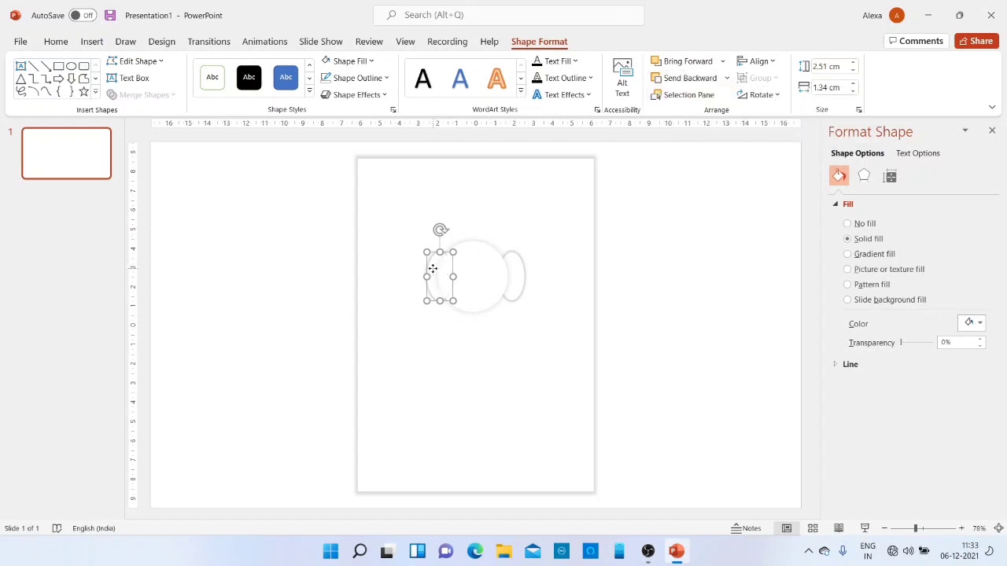
pyautogui.moveTo(433, 269); pyautogui.dragTo(427, 269)
pyautogui.click(637, 282)
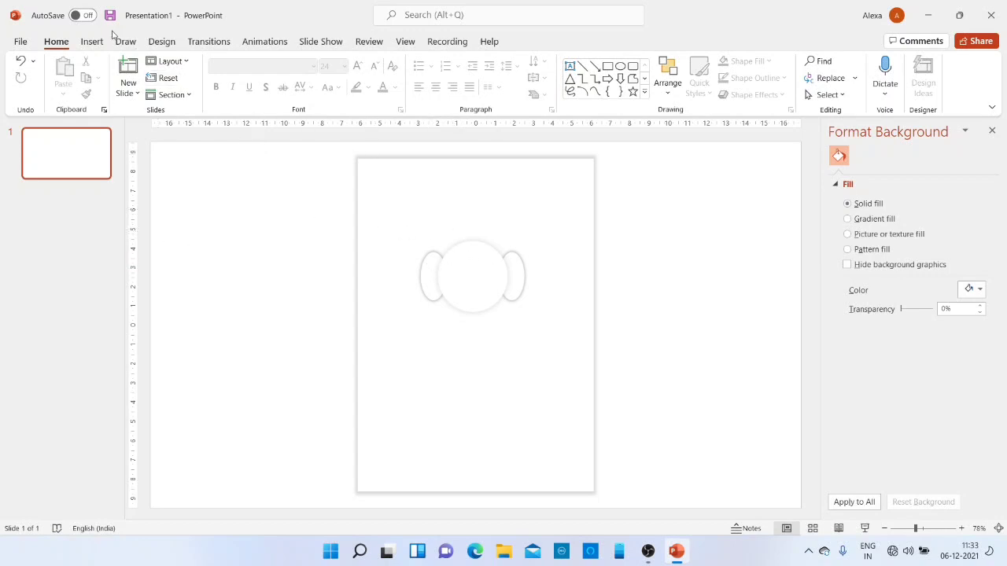
# - Draw a tall narrow oval to the left of the slide
pyautogui.click(92, 42)
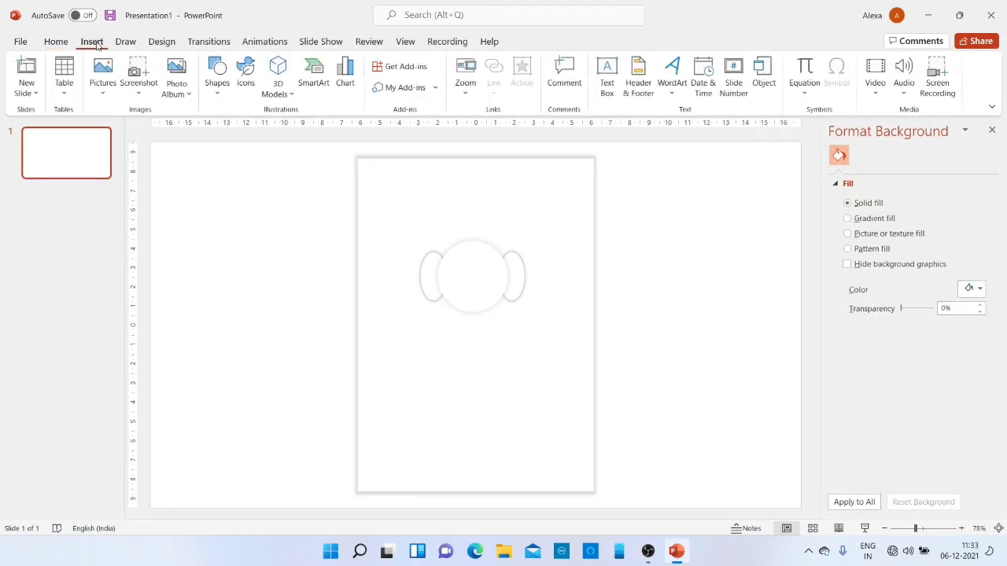
pyautogui.click(216, 93)
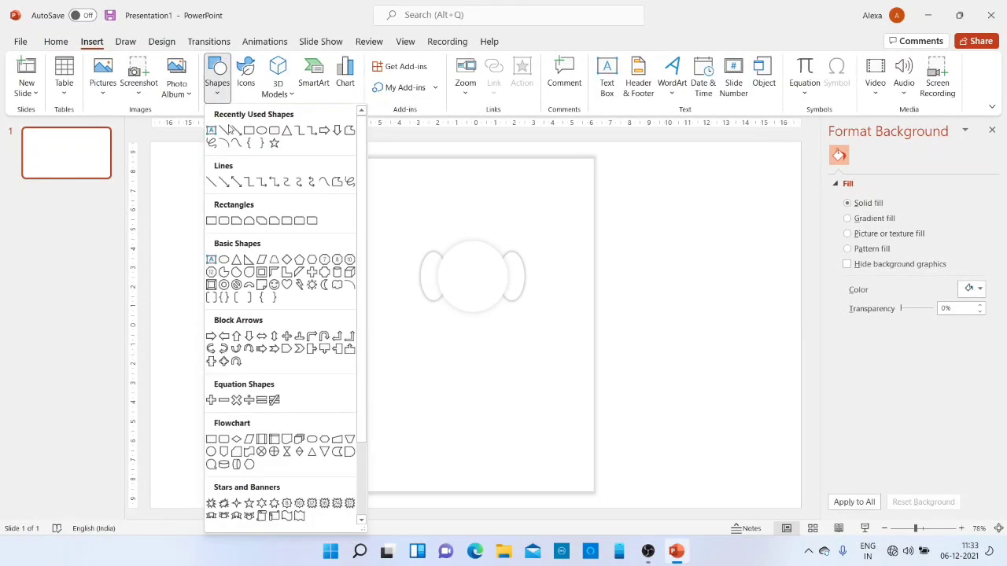
pyautogui.click(262, 130)
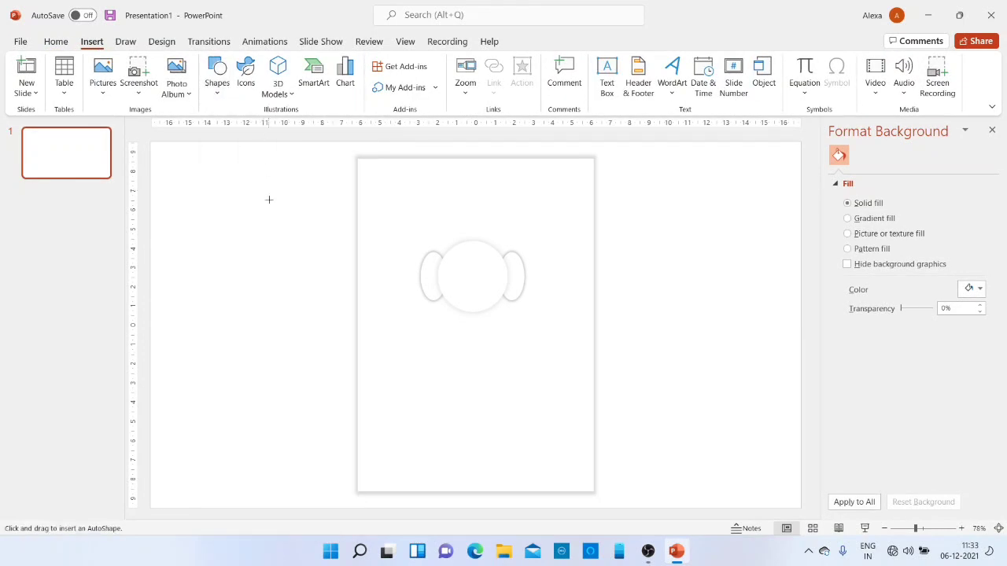
pyautogui.moveTo(258, 214); pyautogui.dragTo(276, 275)
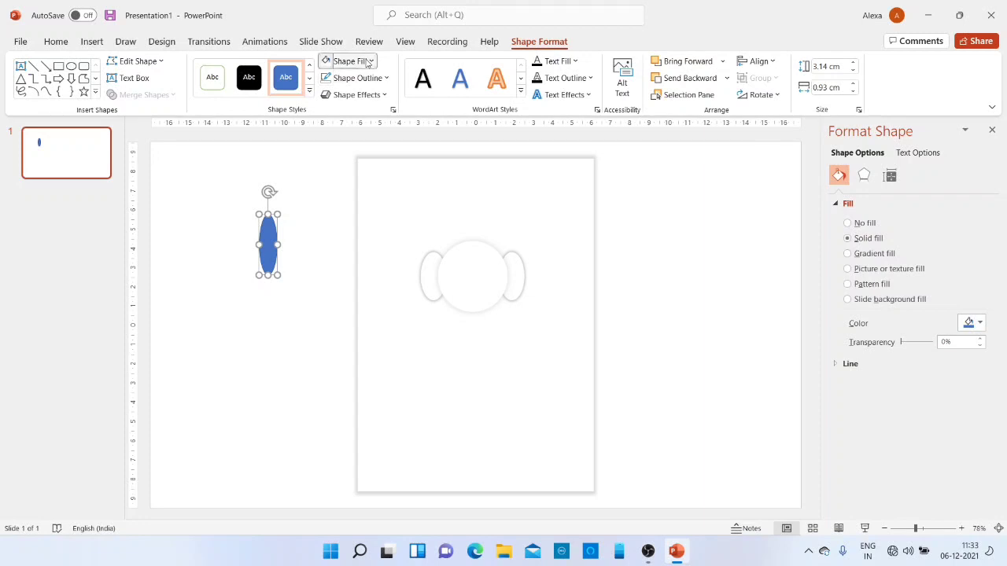
# - Fill the tall oval white with no outline and an Offset: Center outer shadow
pyautogui.click(366, 62)
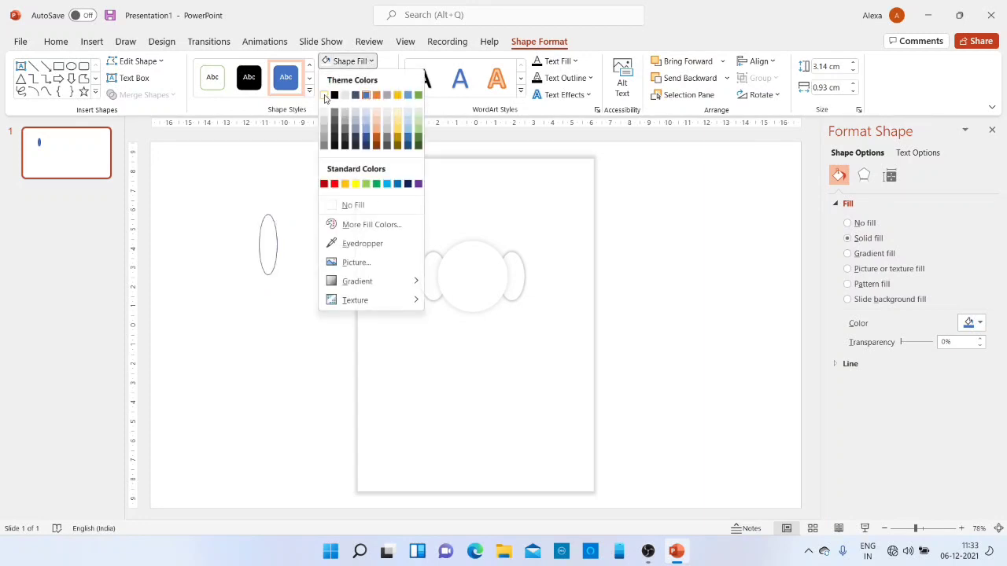
pyautogui.click(324, 96)
pyautogui.click(358, 78)
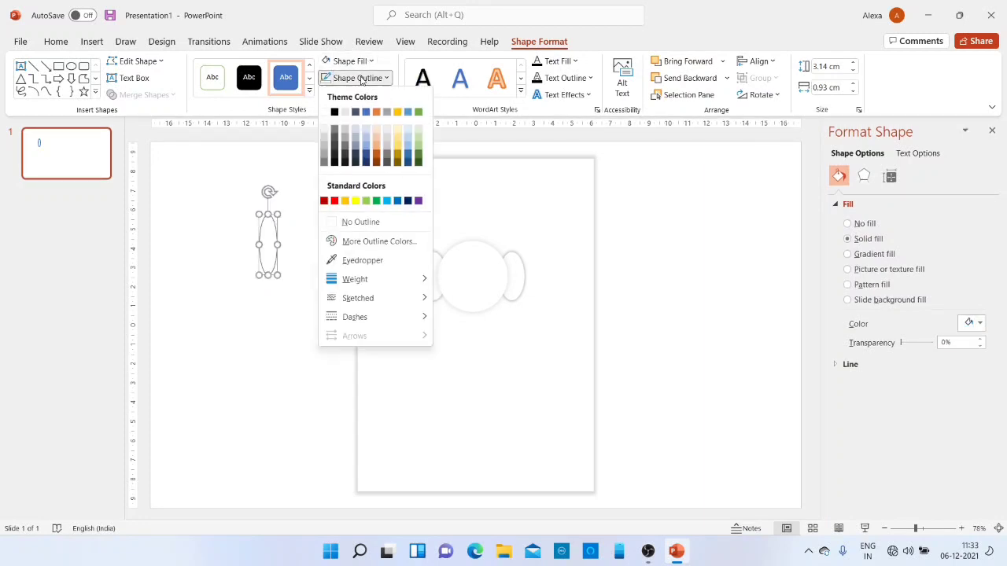
pyautogui.click(346, 224)
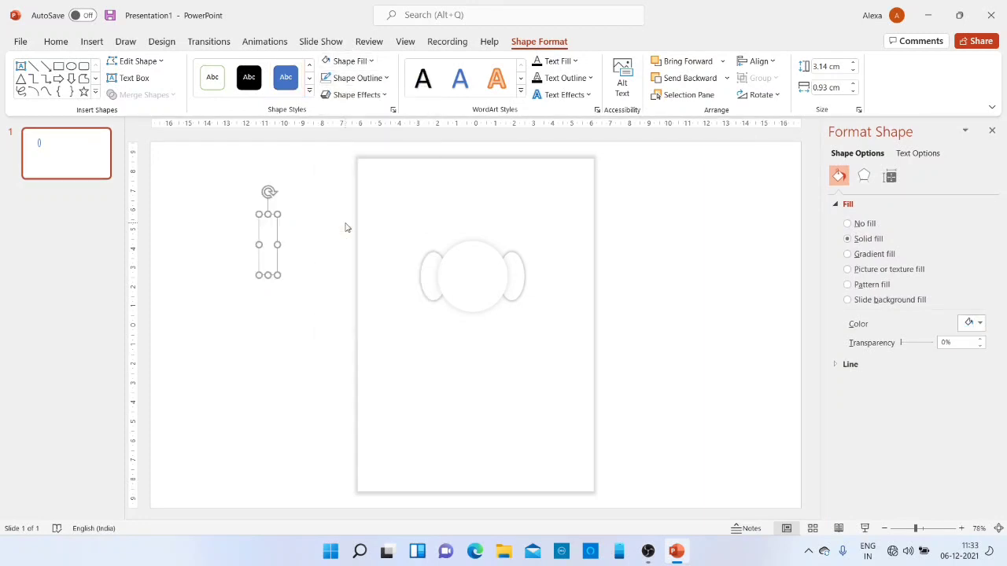
pyautogui.click(378, 96)
pyautogui.moveTo(367, 153)
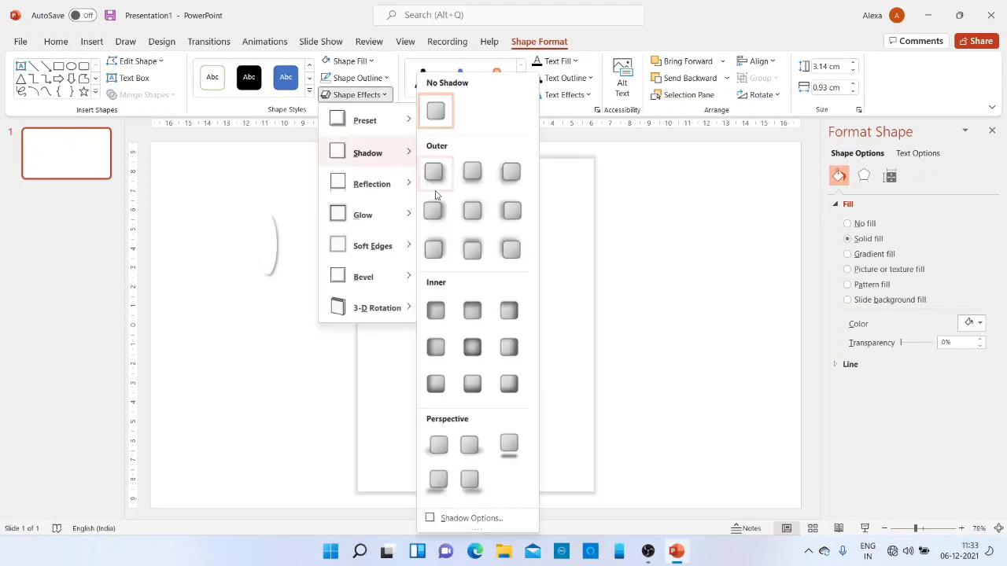
pyautogui.click(472, 210)
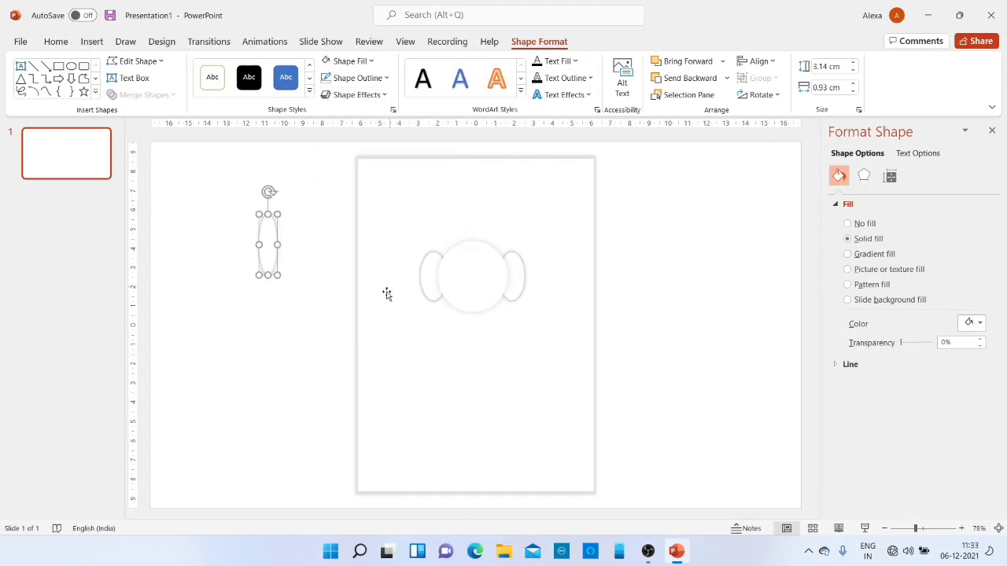
# - Set the right ear's shadow to 100% size and 13 pt blur, adjusting its angle
pyautogui.click(428, 264)
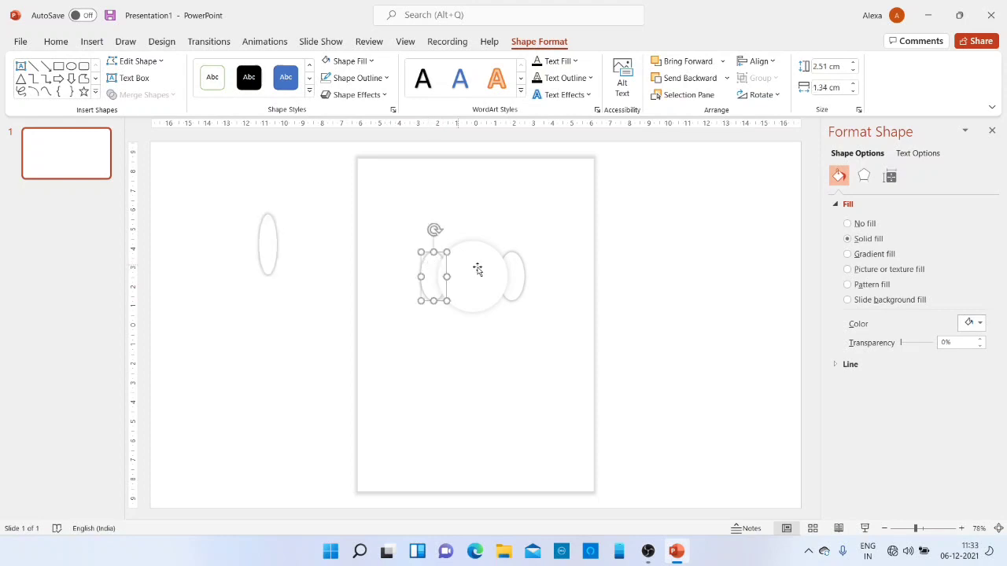
pyautogui.click(517, 274)
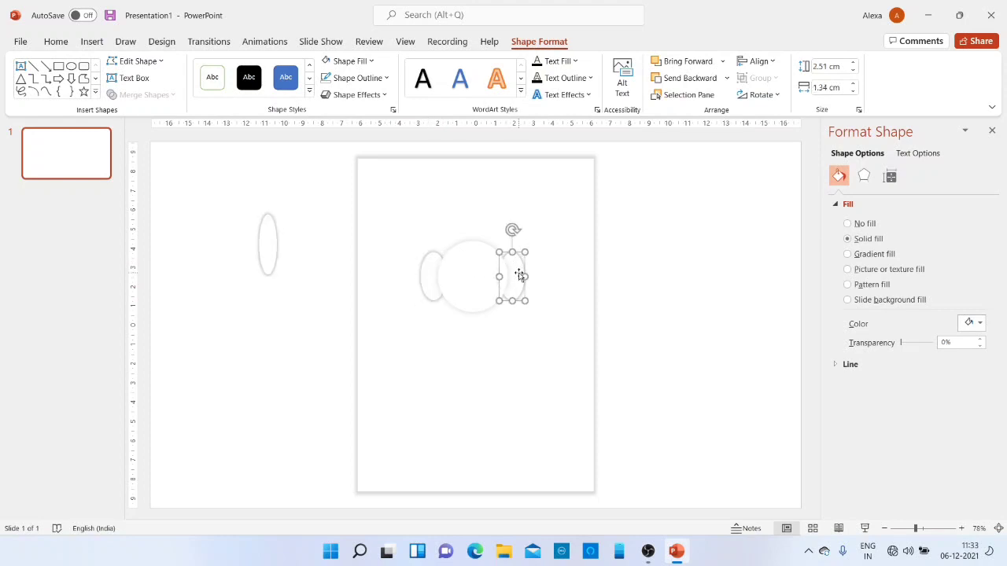
pyautogui.click(363, 96)
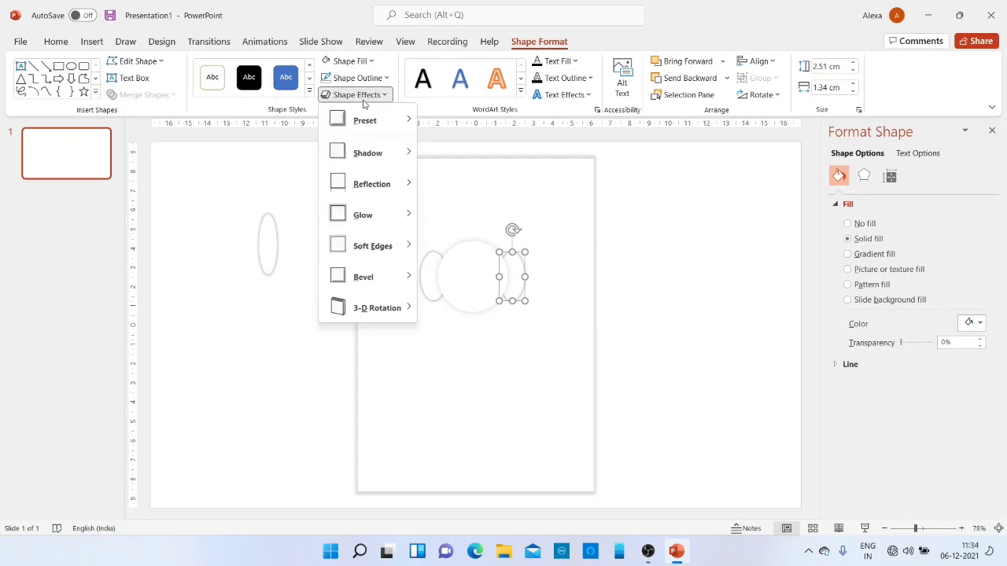
pyautogui.moveTo(370, 152)
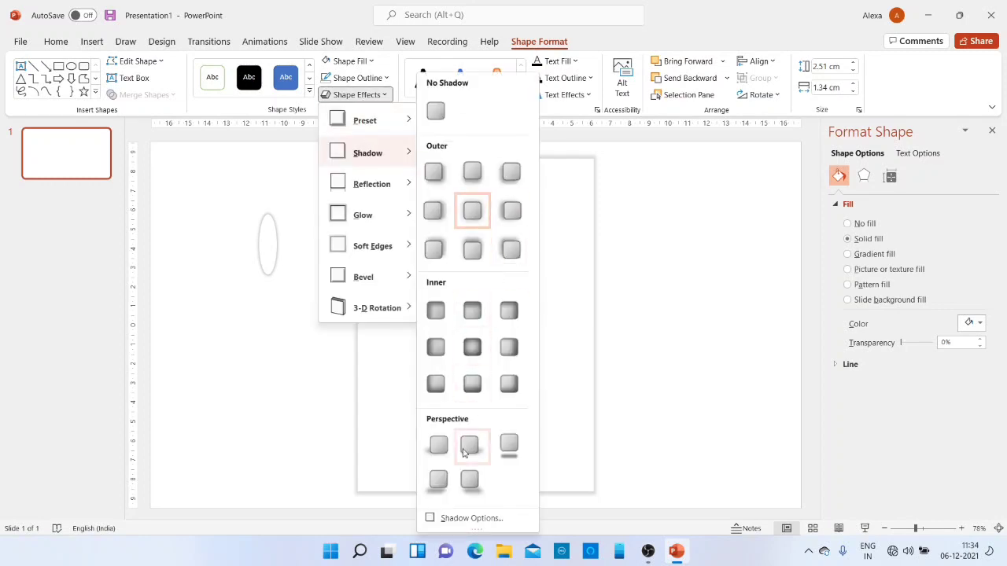
pyautogui.click(465, 518)
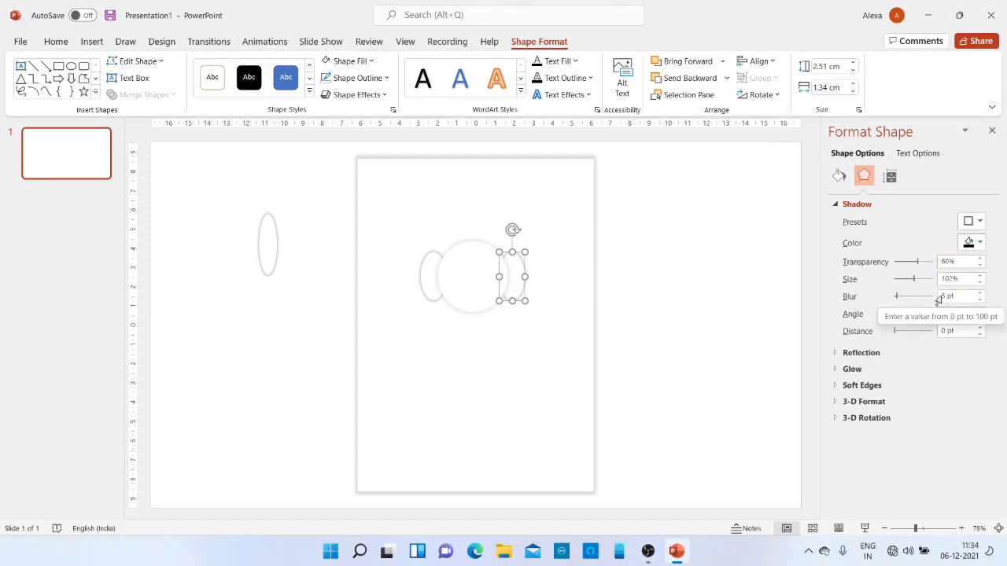
pyautogui.click(980, 282)
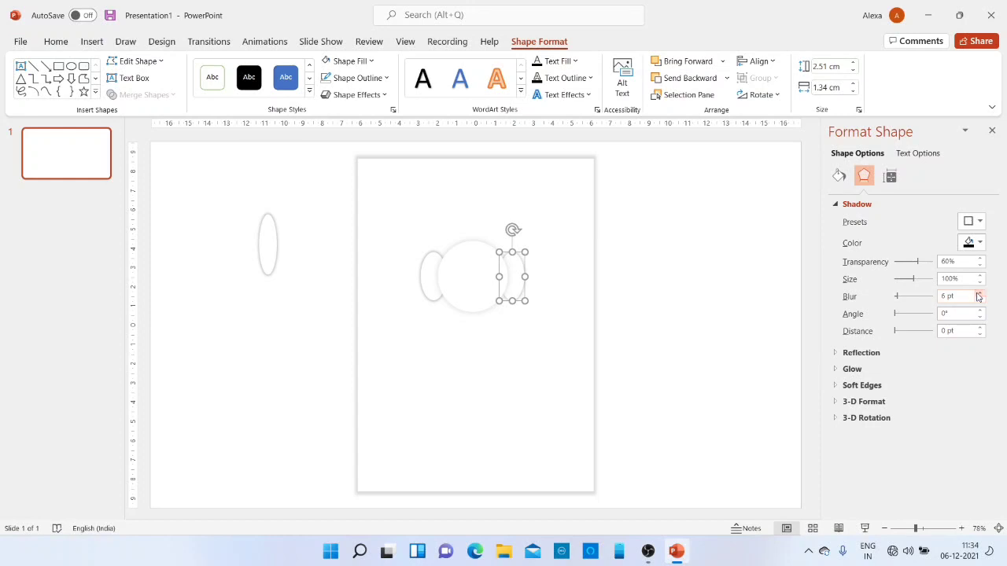
pyautogui.click(977, 293)
pyautogui.moveTo(895, 315)
pyautogui.mouseDown()
pyautogui.moveTo(922, 318)
pyautogui.moveTo(911, 319)
pyautogui.mouseUp()
pyautogui.moveTo(912, 318); pyautogui.dragTo(903, 321)
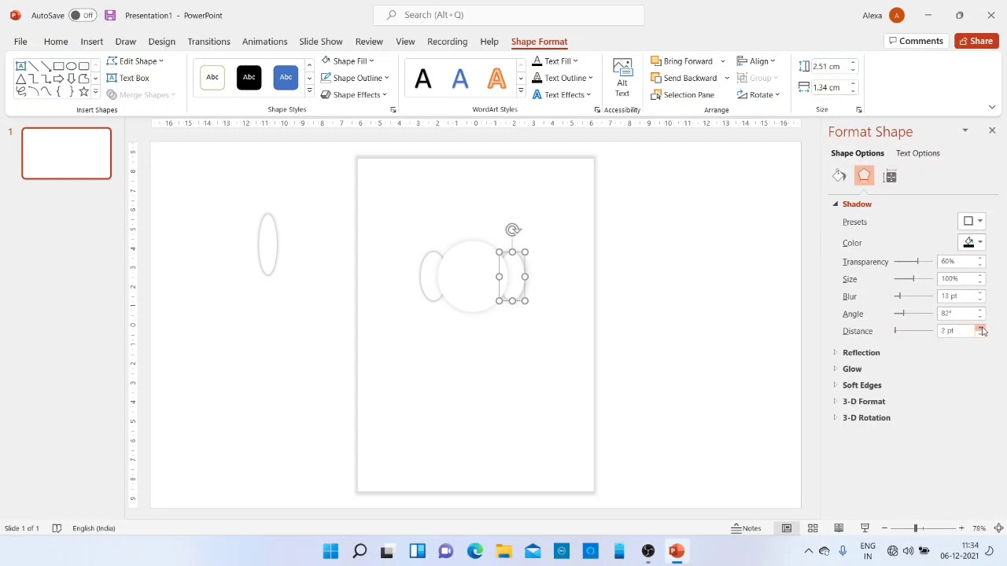
pyautogui.click(735, 256)
pyautogui.click(423, 271)
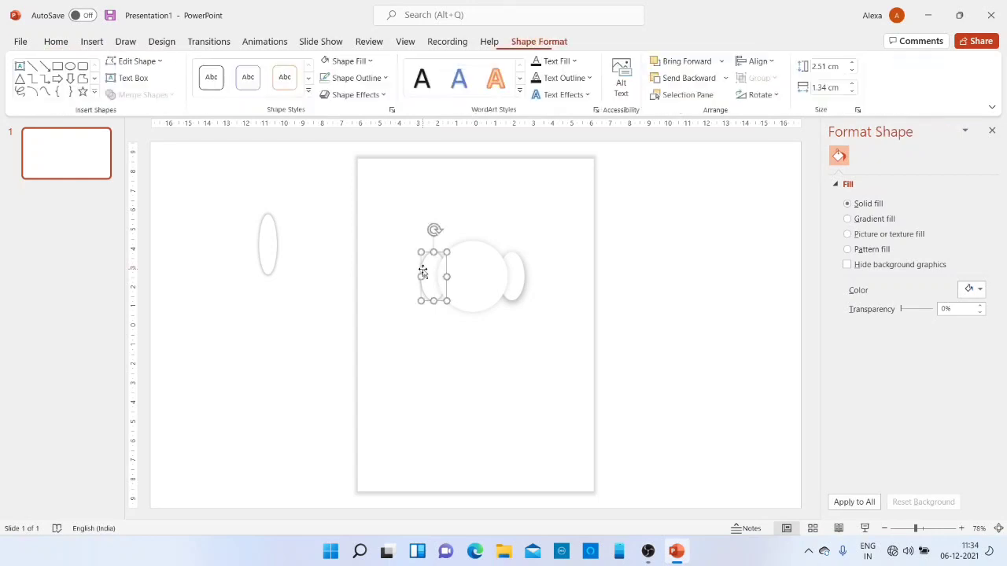
# - Give the left ear's shadow 13 pt blur, a 90° angle and 3 pt distance
pyautogui.click(374, 95)
pyautogui.moveTo(379, 169)
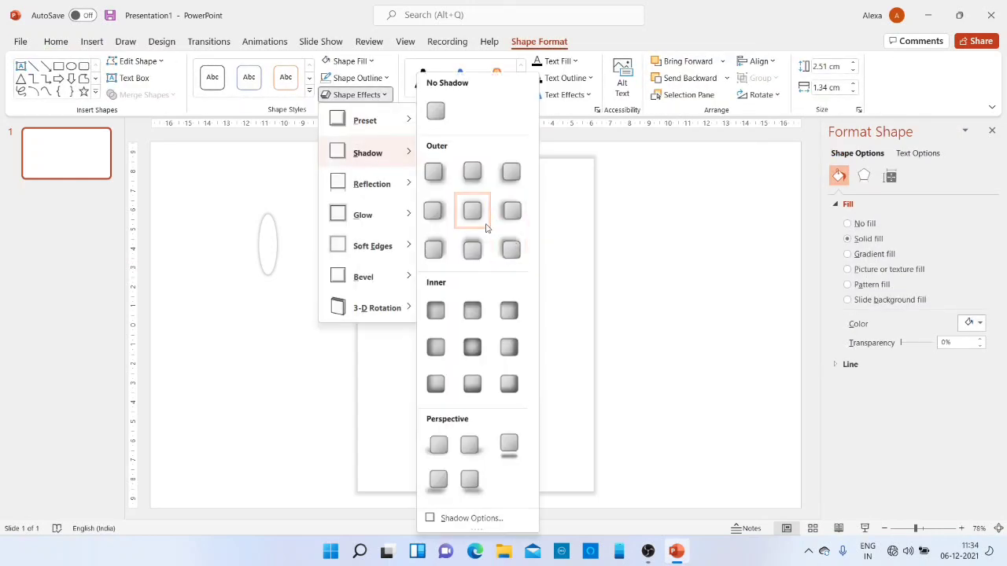
pyautogui.click(472, 519)
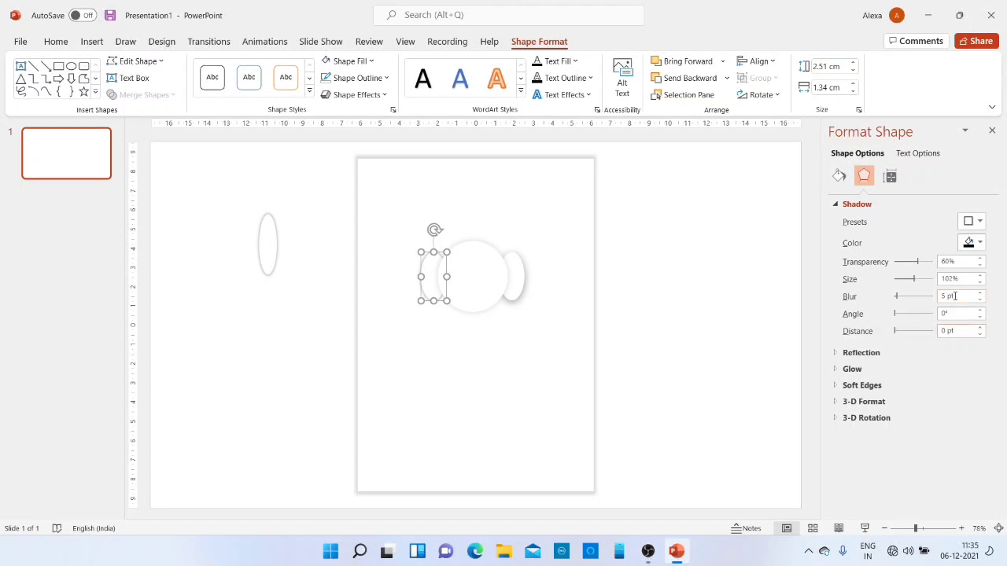
pyautogui.doubleClick(947, 296)
pyautogui.write('13')
pyautogui.press('Return')
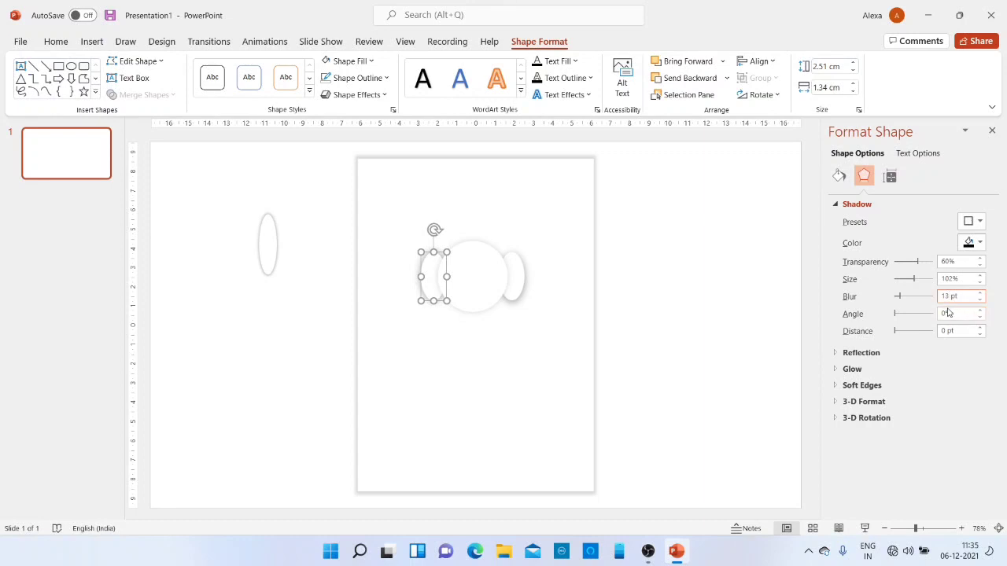
pyautogui.click(944, 313)
pyautogui.write('0')
pyautogui.press('BackSpace')
pyautogui.click(946, 331)
pyautogui.write('3')
pyautogui.click(716, 297)
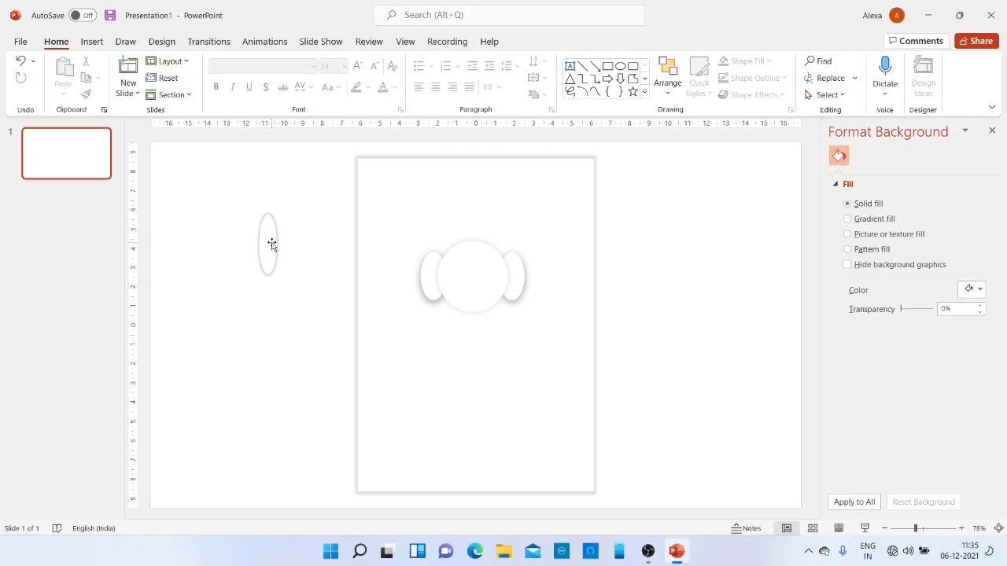
# - Move the tall oval from beside the slide onto the card above the head circle
pyautogui.click(270, 236)
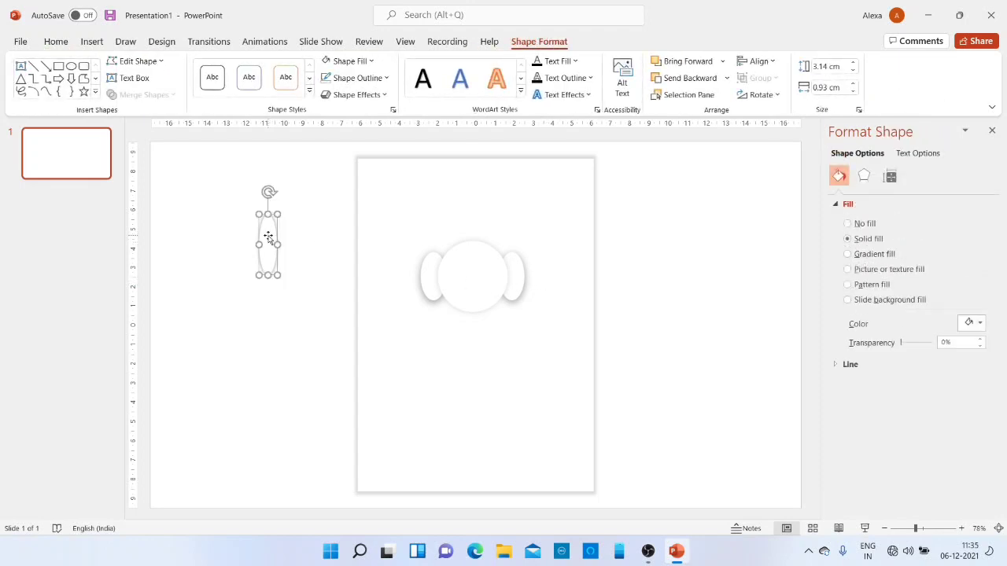
pyautogui.press('Delete')
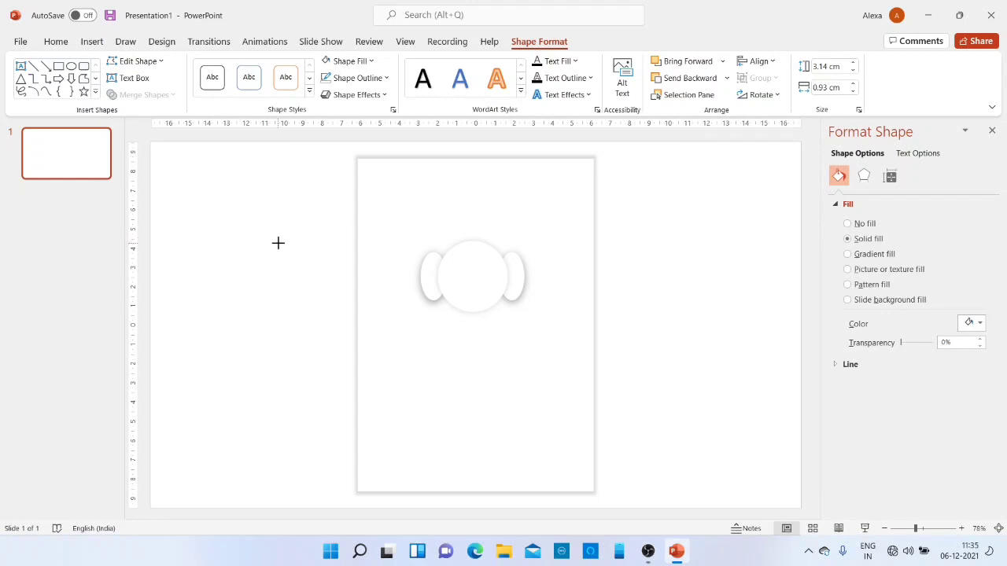
pyautogui.hotkey('ctrl', 'z')
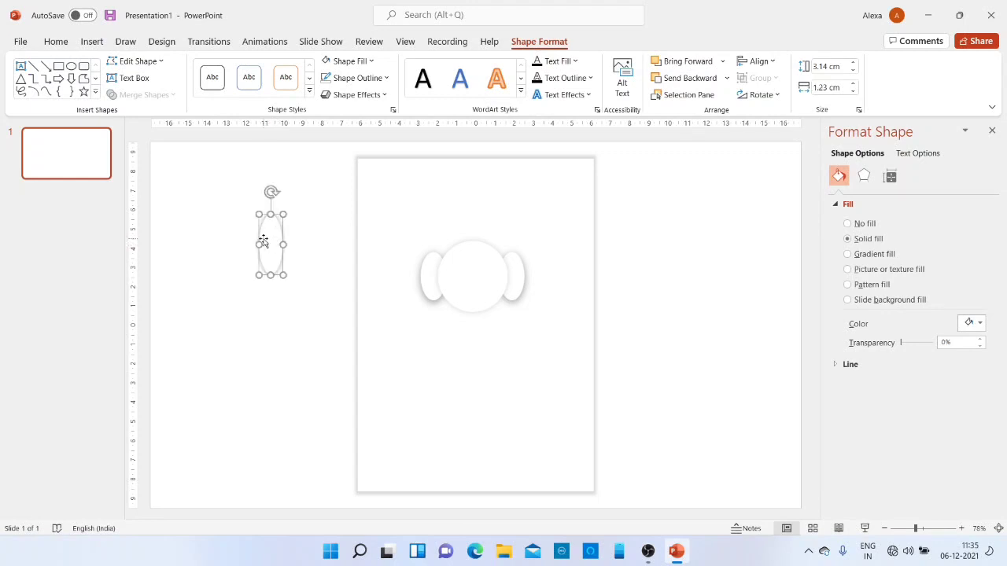
pyautogui.moveTo(263, 242)
pyautogui.mouseDown()
pyautogui.moveTo(442, 233)
pyautogui.moveTo(434, 234)
pyautogui.mouseUp()
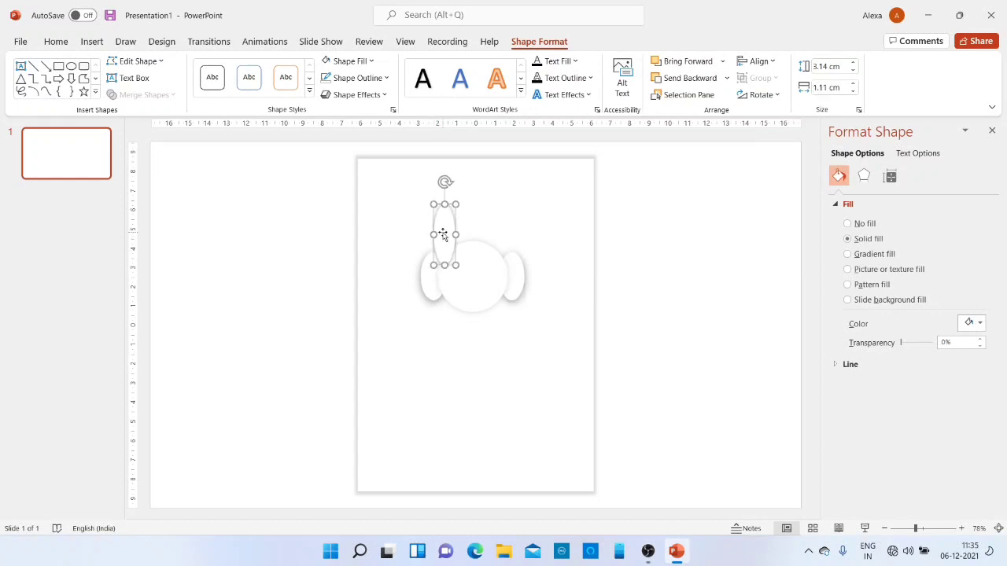
# - Send the tall ear backward so it sits behind the head circle
pyautogui.click(728, 79)
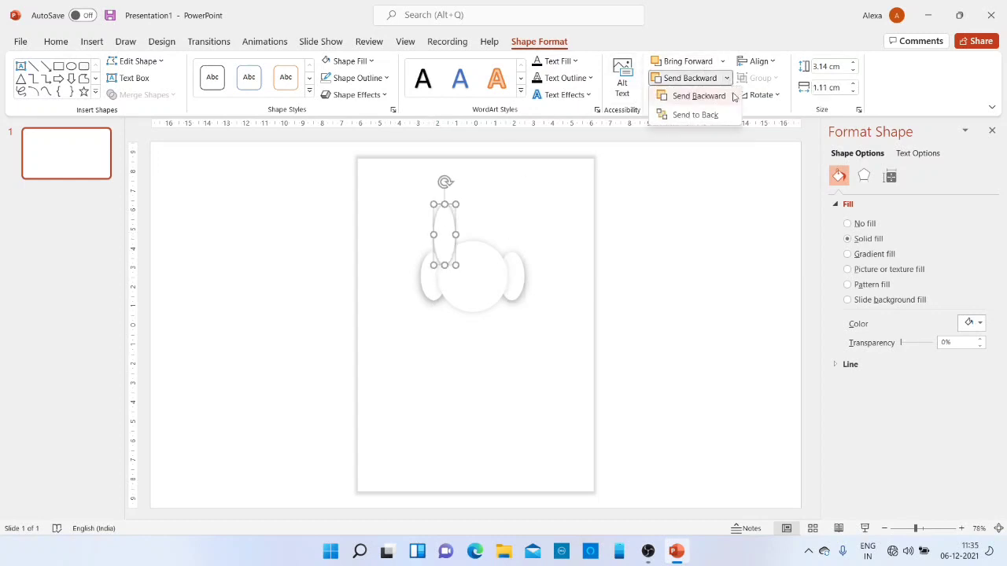
pyautogui.click(721, 95)
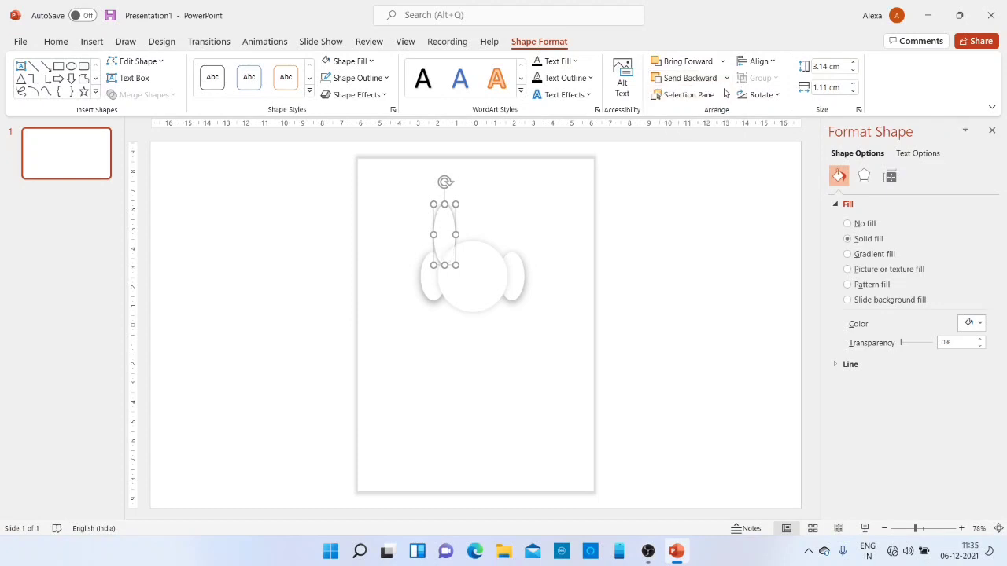
pyautogui.click(729, 79)
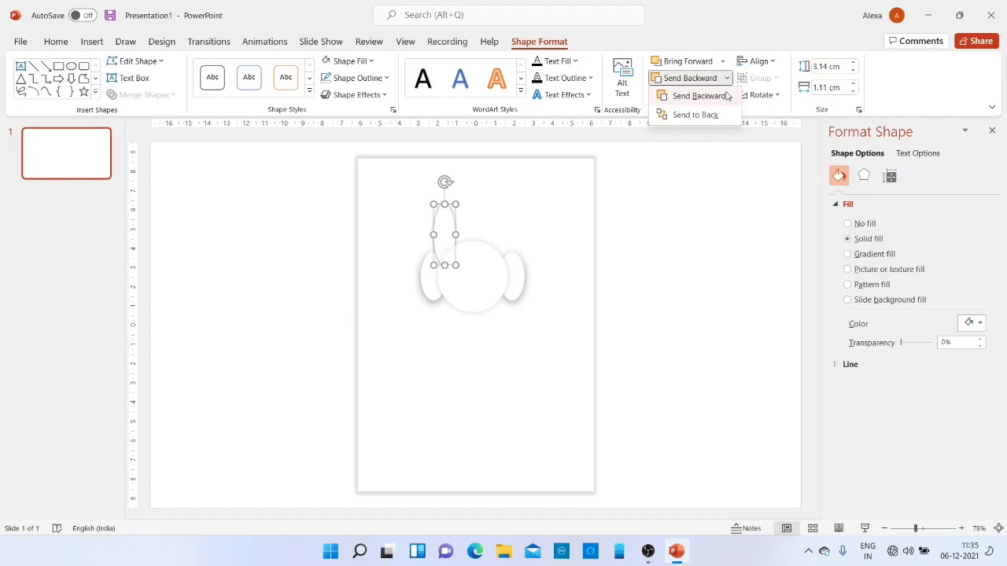
pyautogui.click(697, 96)
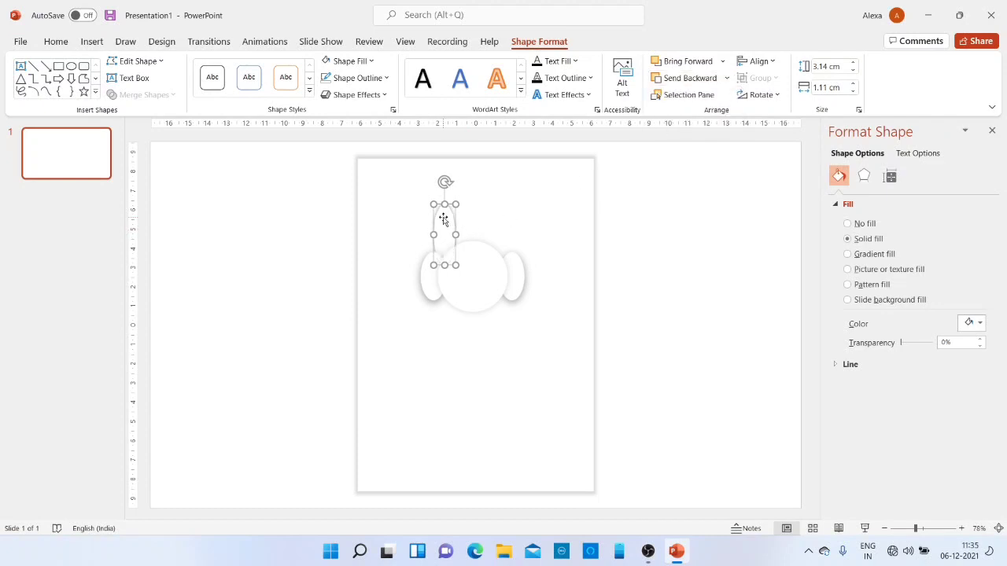
# - Duplicate the ear, shrink the copy to 1.95 × 0.7 cm inside it, and send it backward
pyautogui.hotkey('ctrl', 'd')
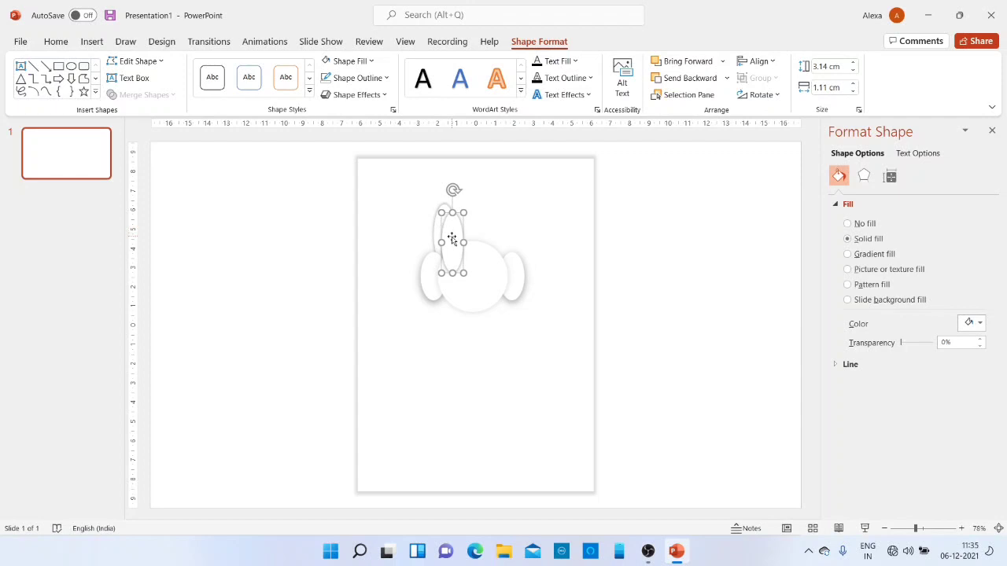
pyautogui.moveTo(452, 238); pyautogui.dragTo(444, 237)
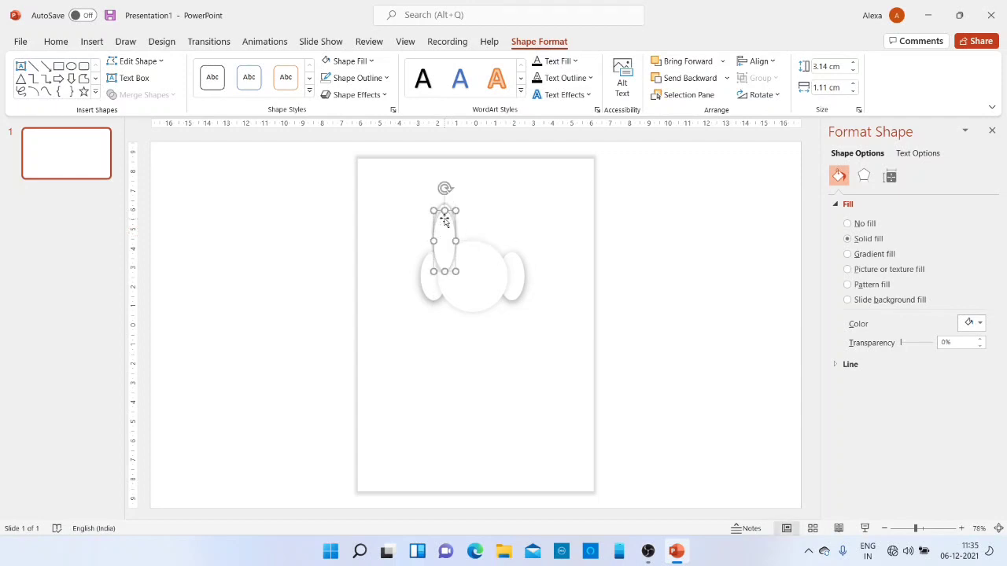
pyautogui.moveTo(433, 210); pyautogui.dragTo(441, 233)
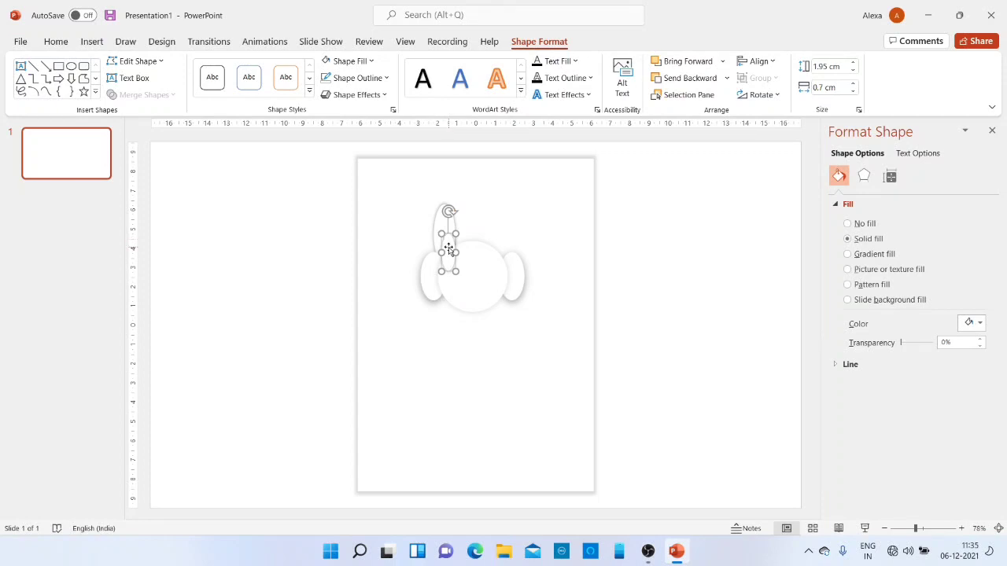
pyautogui.moveTo(449, 252); pyautogui.dragTo(444, 239)
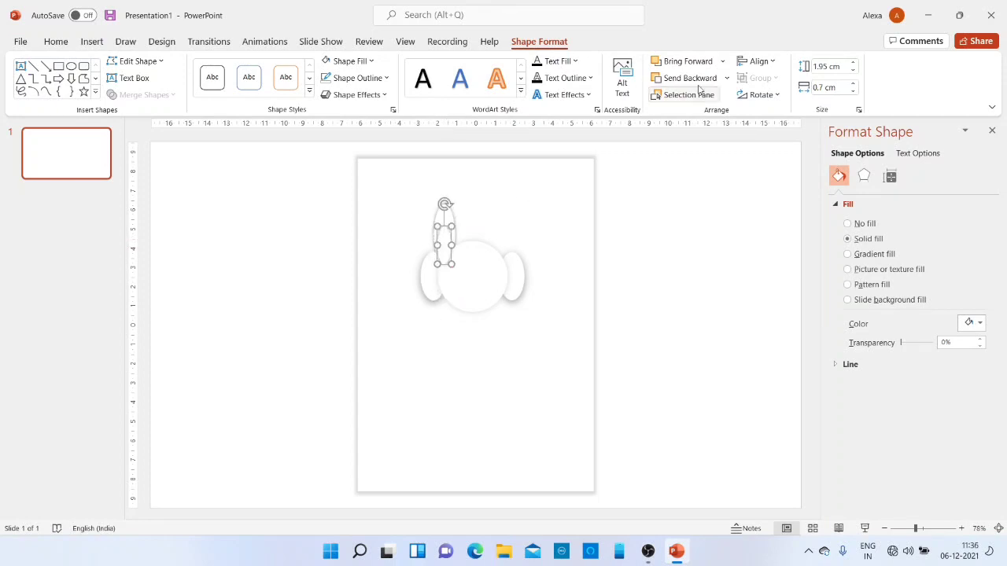
pyautogui.click(727, 78)
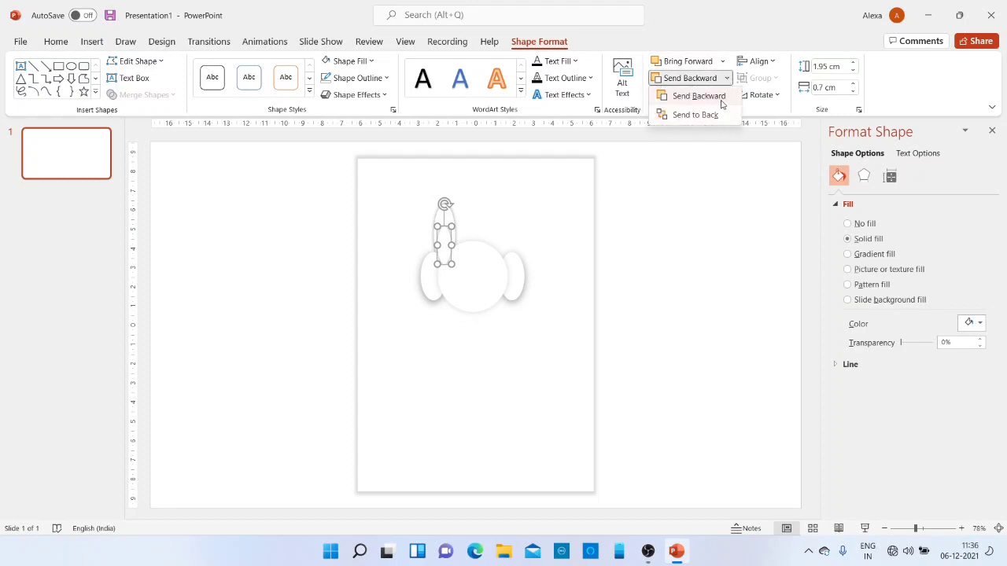
pyautogui.click(721, 101)
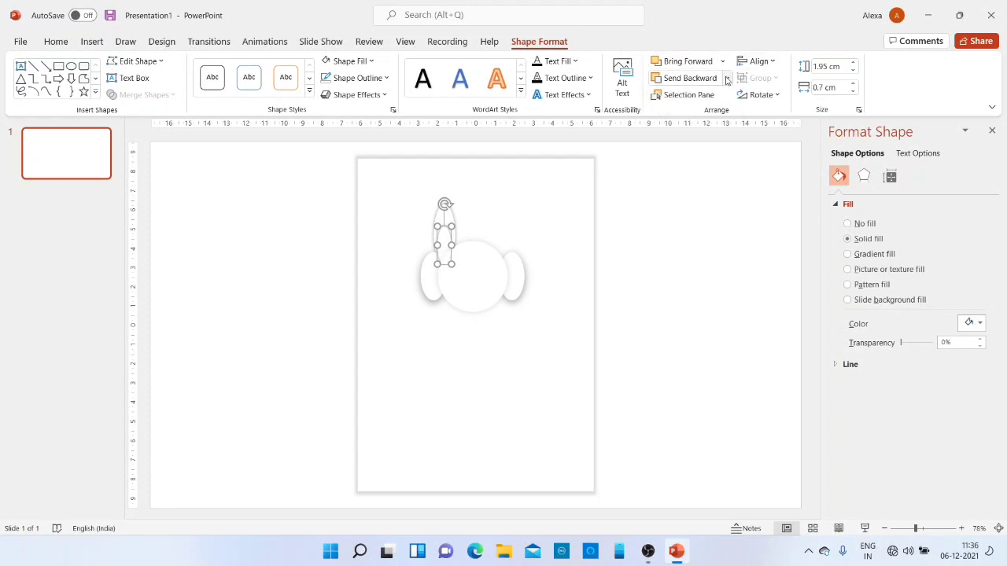
pyautogui.click(727, 78)
pyautogui.click(719, 98)
# - Apply a Linear Down gradient fill to the small inner ear oval
pyautogui.click(365, 62)
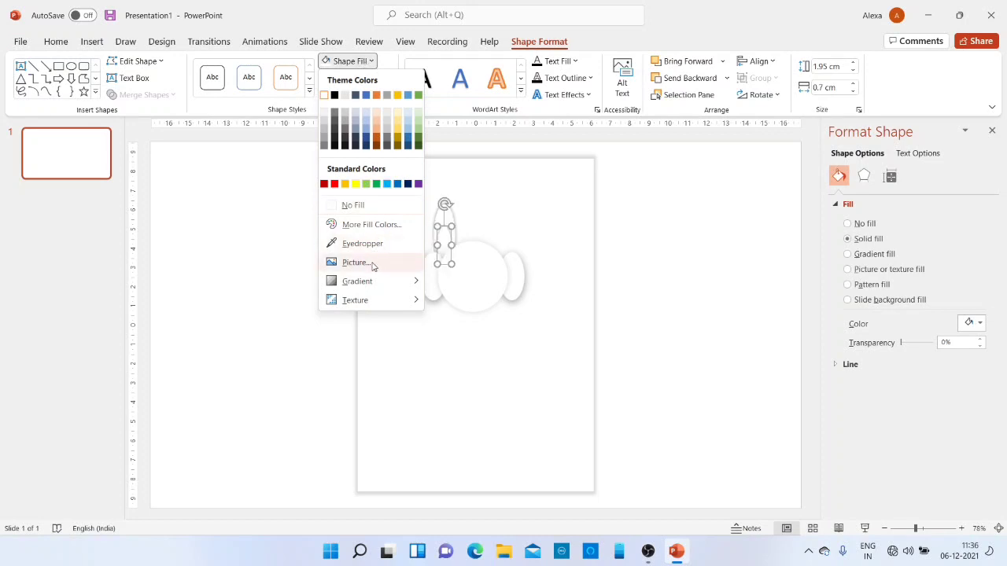
pyautogui.moveTo(374, 283)
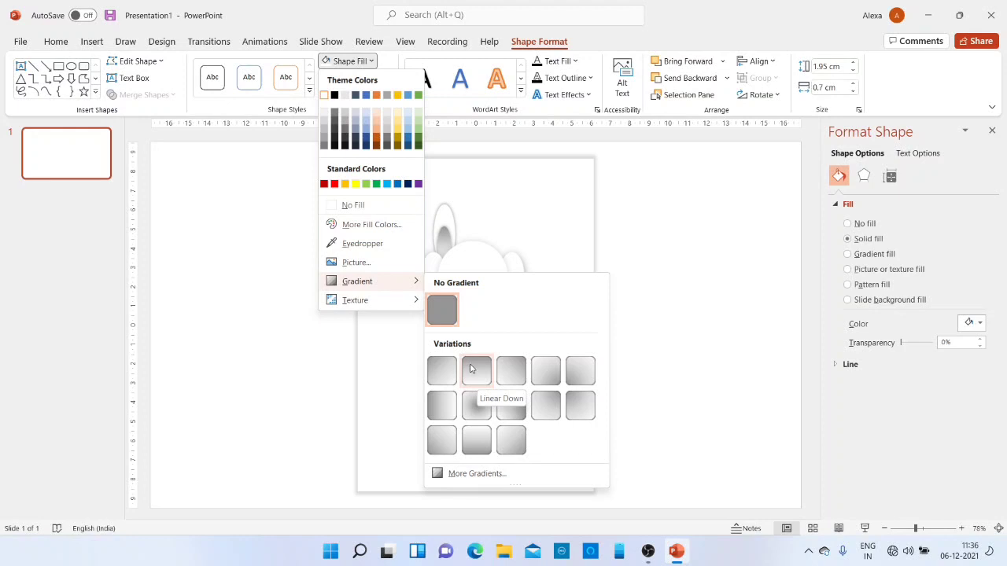
pyautogui.click(471, 368)
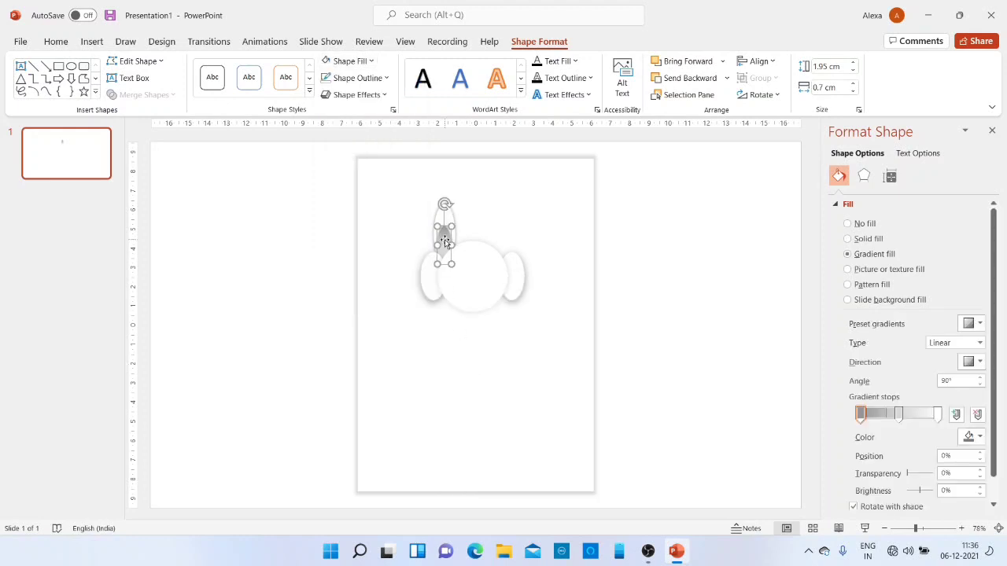
pyautogui.click(363, 60)
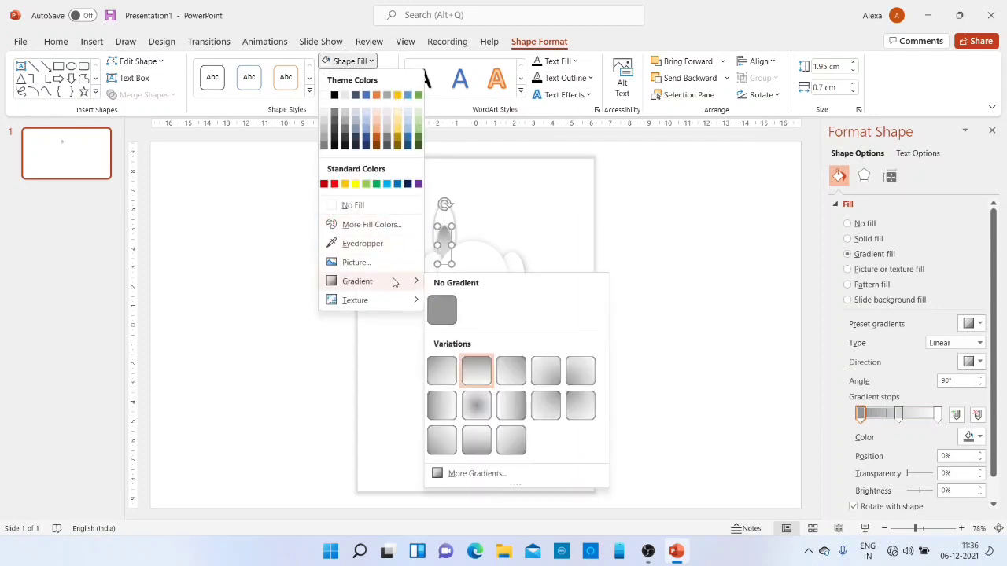
# - Reduce the gradient to two stops: light blue first, dark blue last
pyautogui.click(498, 474)
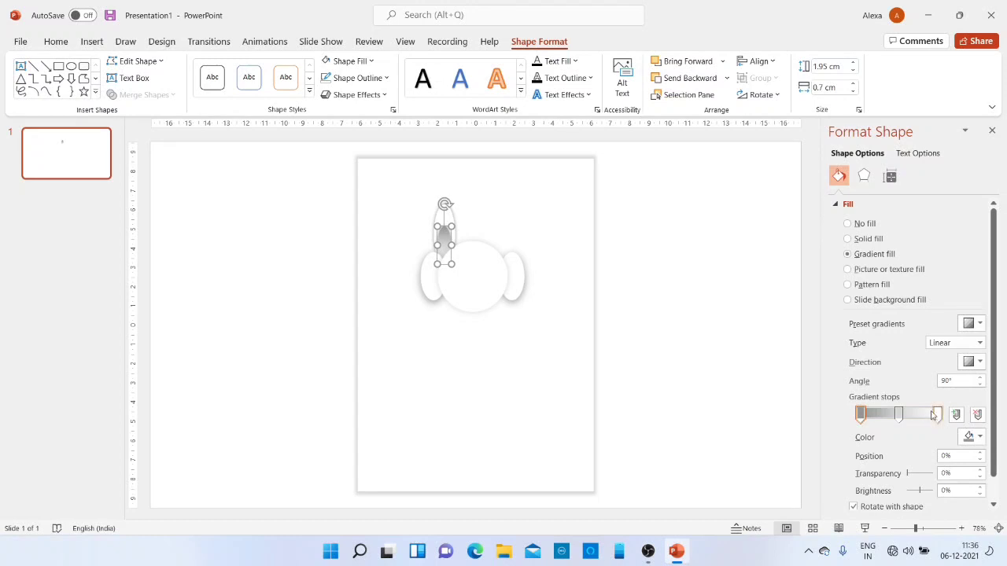
pyautogui.click(901, 416)
pyautogui.click(979, 416)
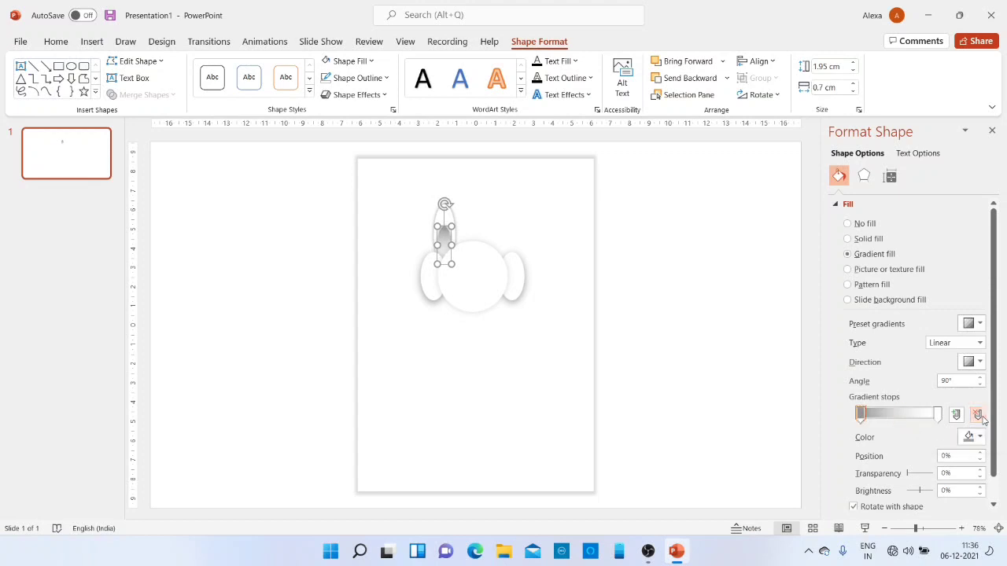
pyautogui.click(861, 417)
pyautogui.click(980, 438)
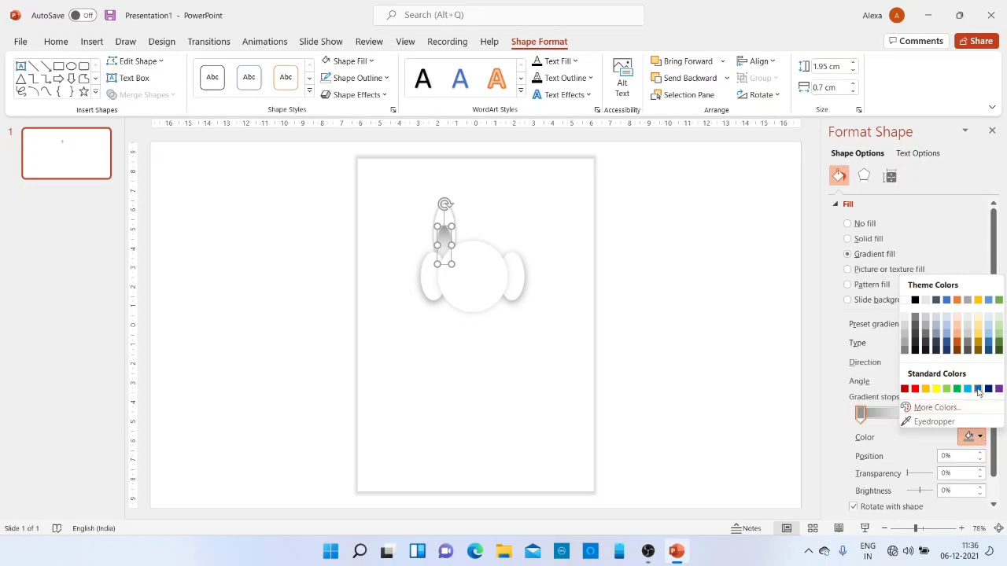
pyautogui.click(968, 388)
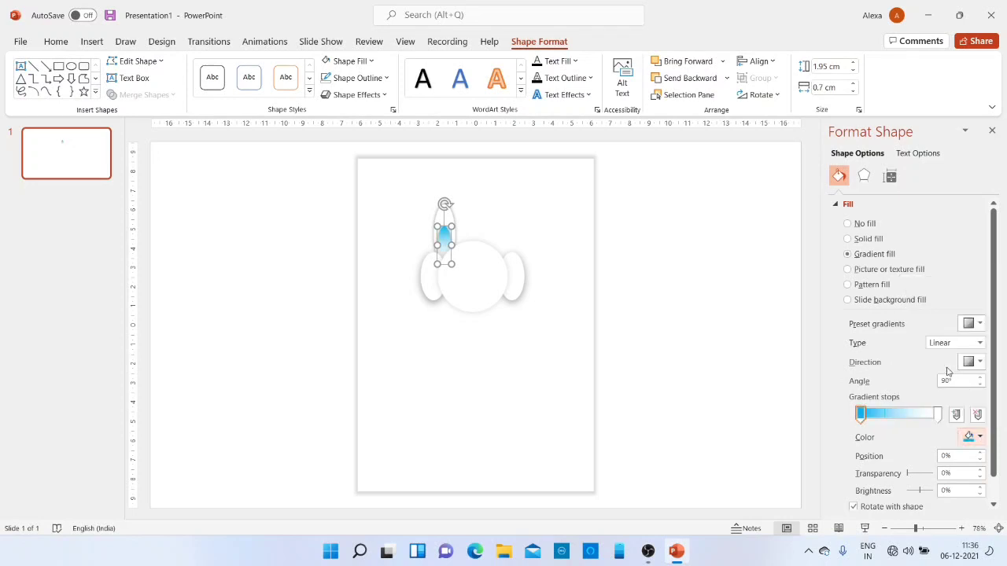
pyautogui.click(939, 414)
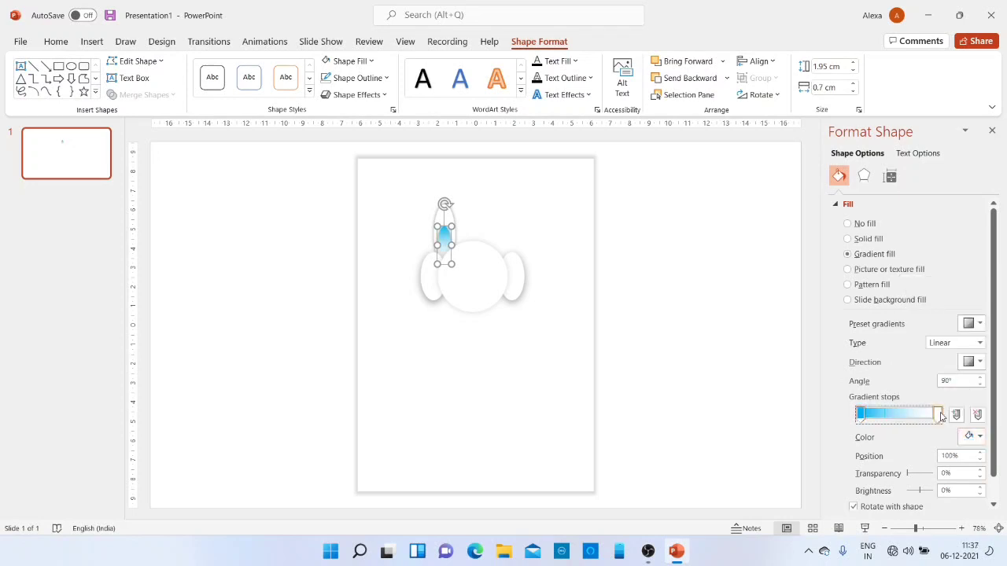
pyautogui.click(980, 437)
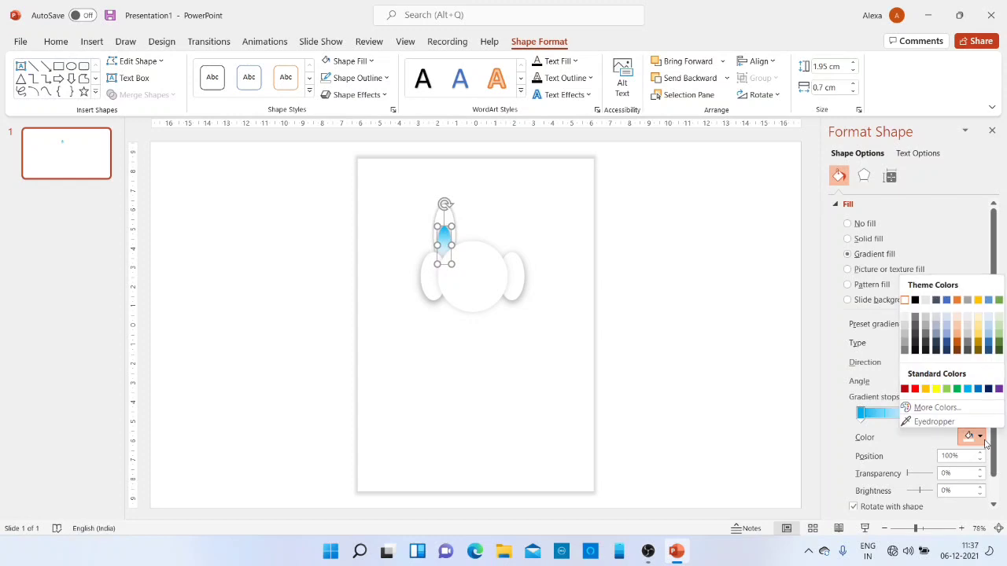
pyautogui.click(979, 389)
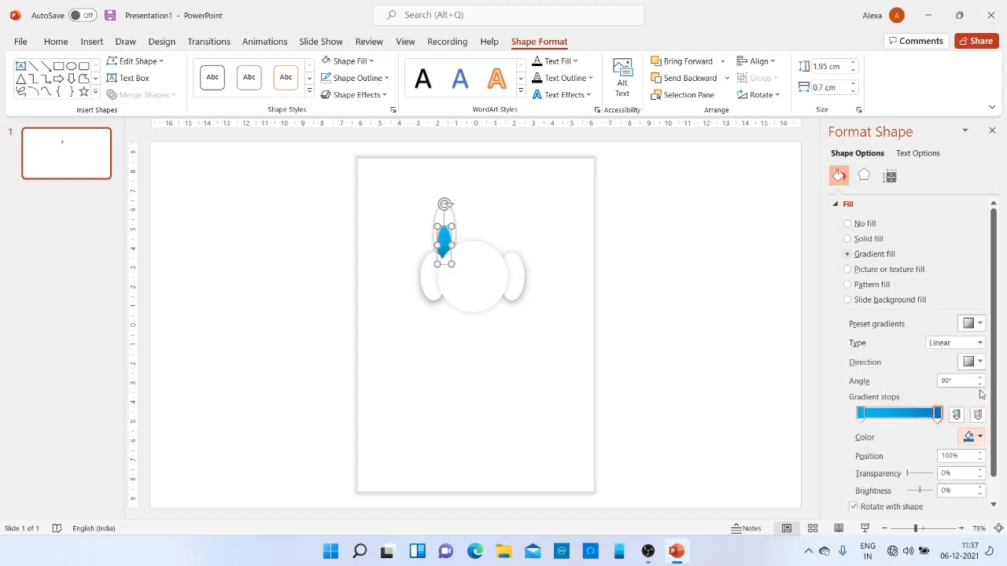
pyautogui.click(727, 312)
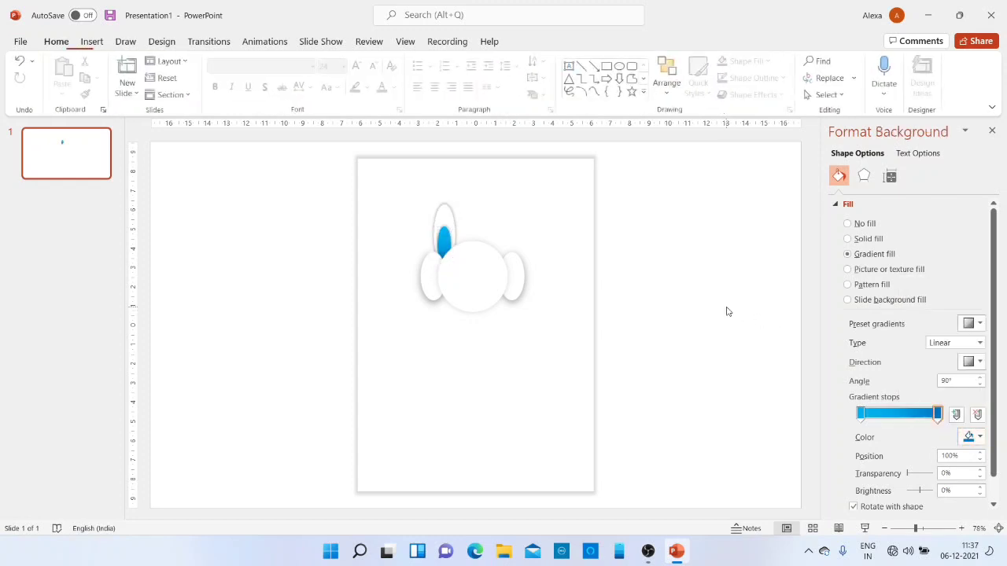
# - Remove the shadow from the left ear's blue inner oval, then reselect the oval
pyautogui.click(445, 239)
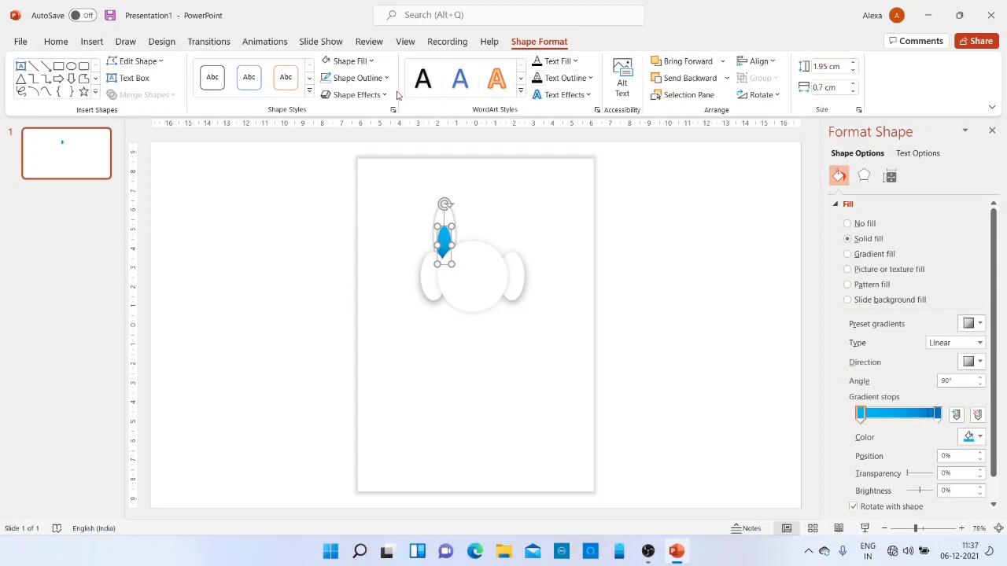
pyautogui.click(360, 95)
pyautogui.moveTo(376, 160)
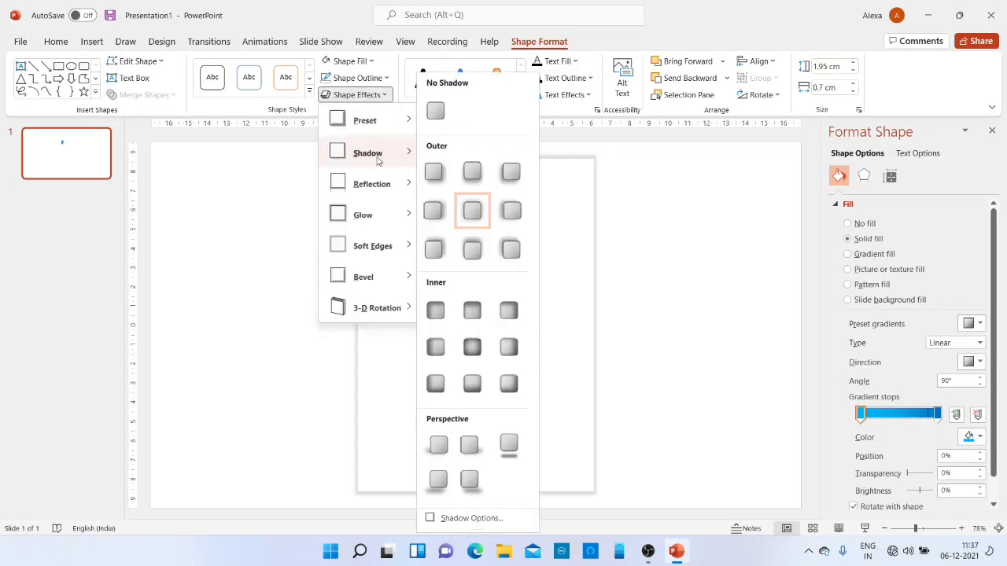
pyautogui.click(435, 111)
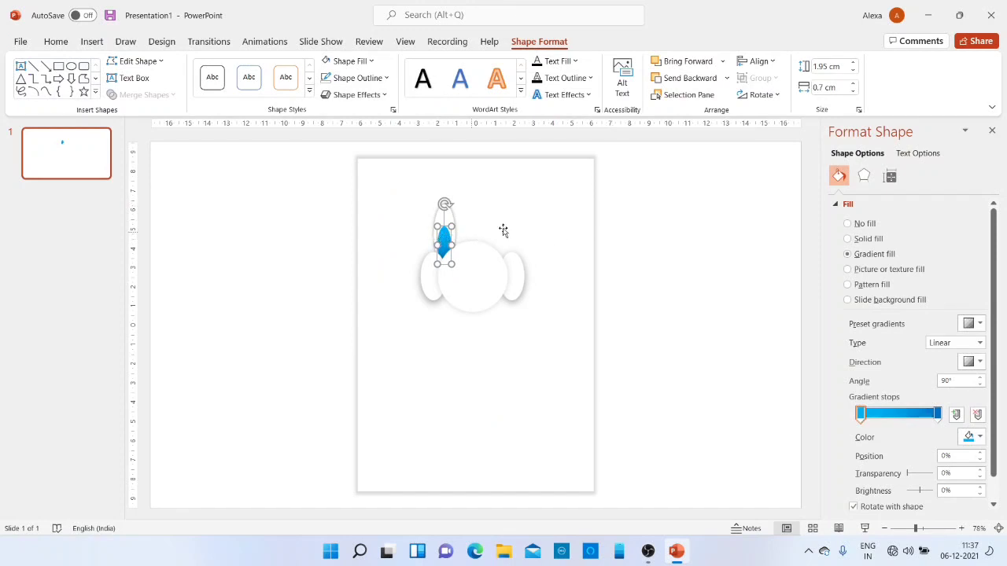
pyautogui.click(659, 238)
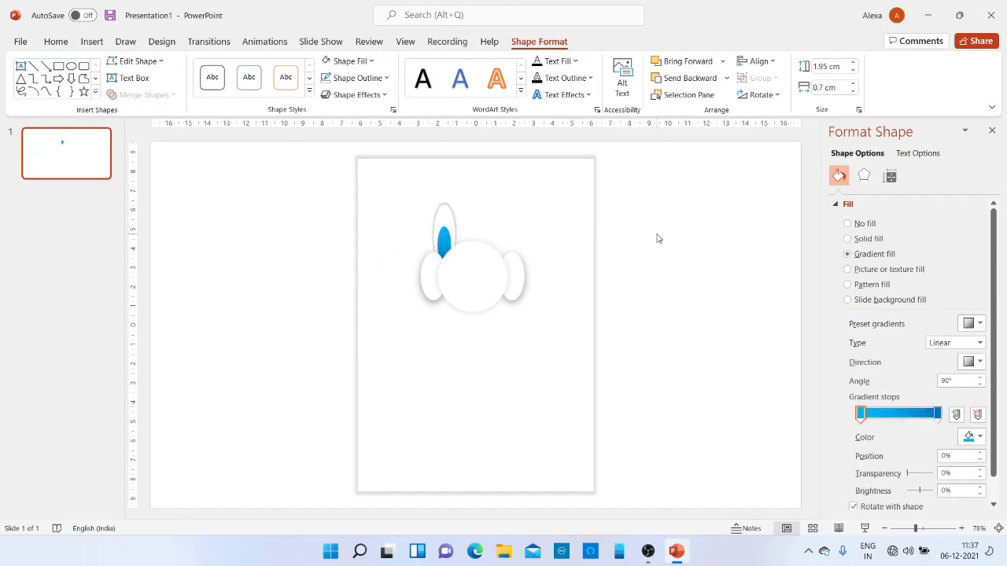
pyautogui.click(442, 247)
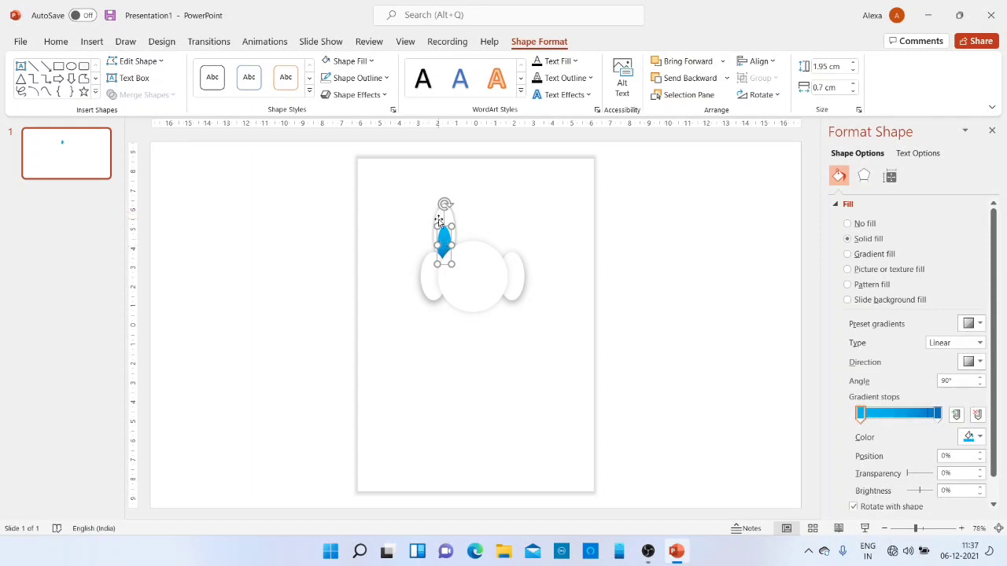
# - Duplicate the left blue inner-ear oval with Ctrl+D and drag the copy onto the right ear
pyautogui.keyDown('shift'); pyautogui.click(439, 218); pyautogui.keyUp('shift')
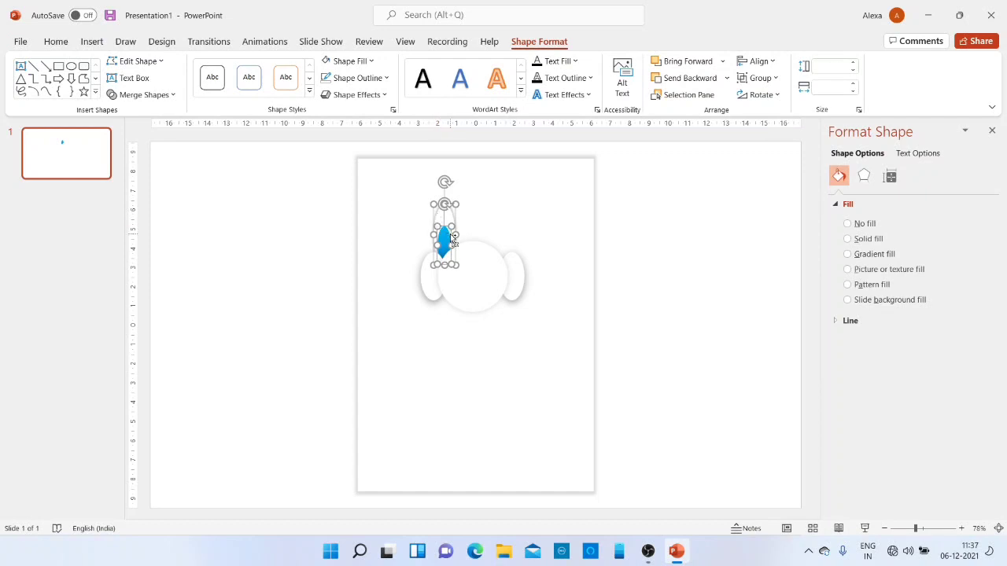
pyautogui.click(451, 236)
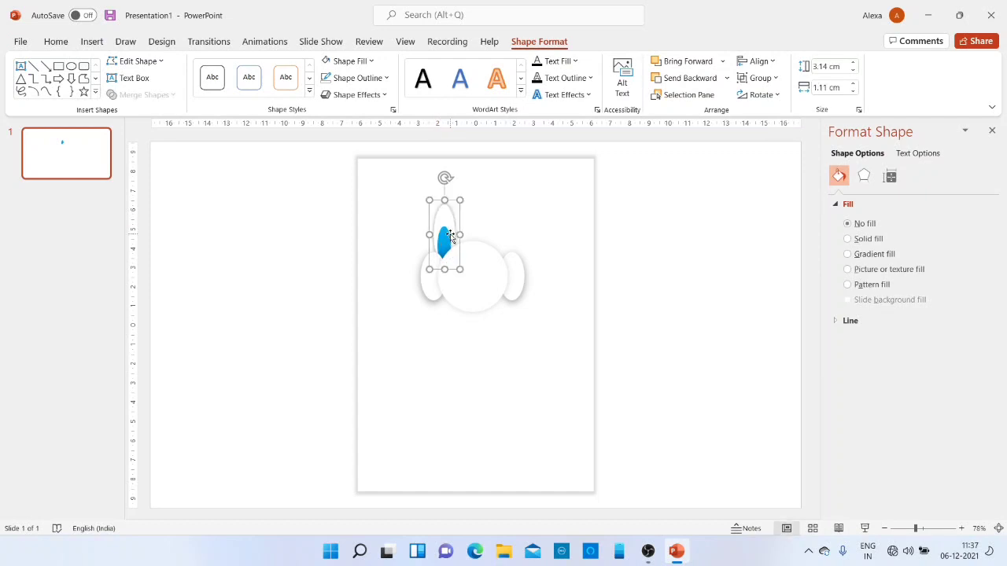
pyautogui.hotkey('ctrl', 'd')
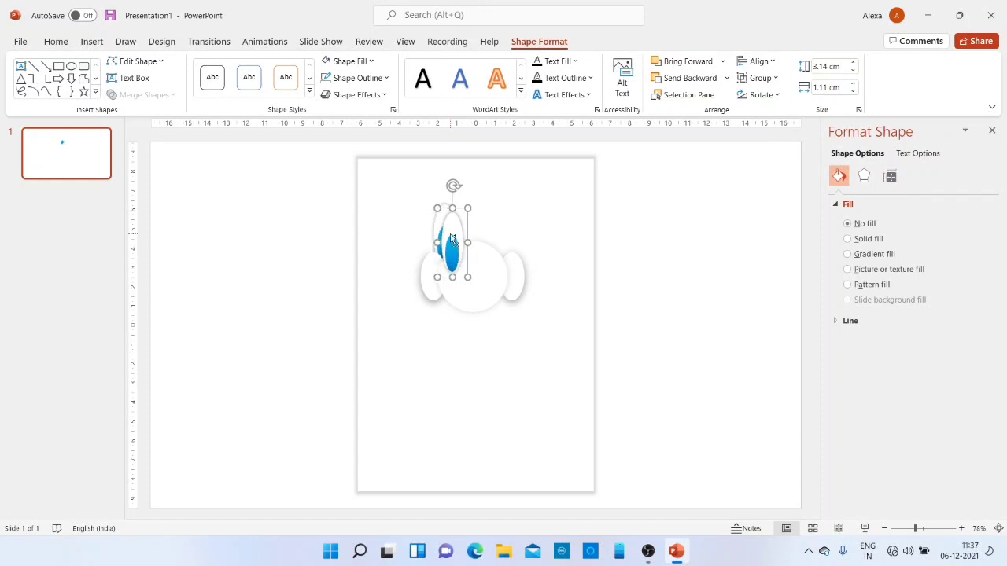
pyautogui.moveTo(450, 234); pyautogui.dragTo(500, 227)
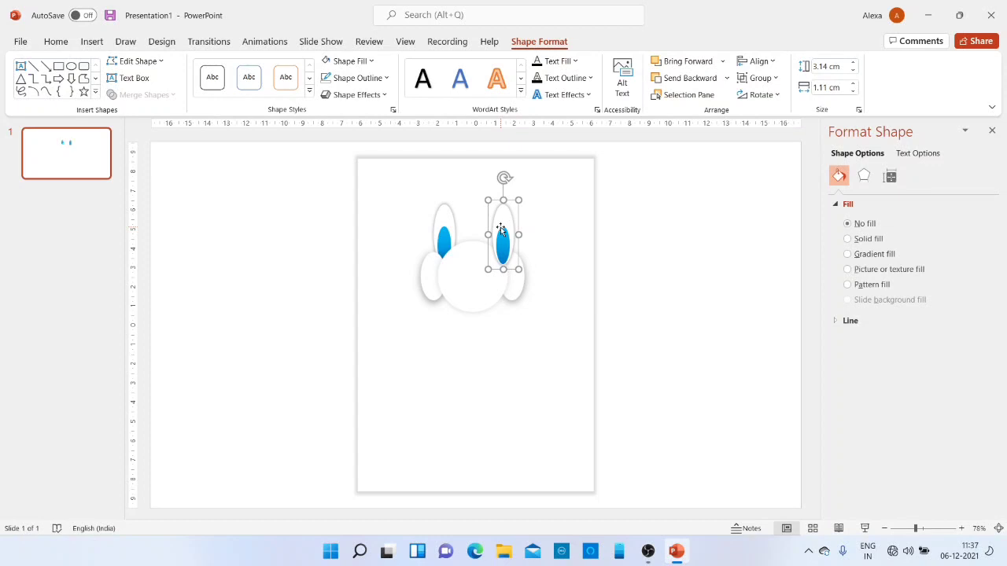
# - Send the right inner-ear copy backward two layers and nudge it into place
pyautogui.click(727, 77)
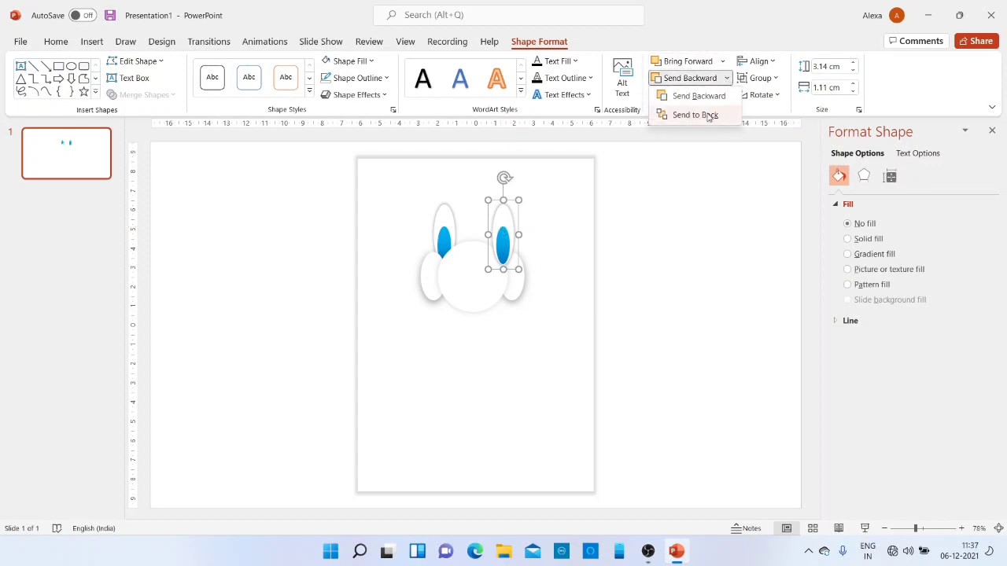
pyautogui.click(699, 96)
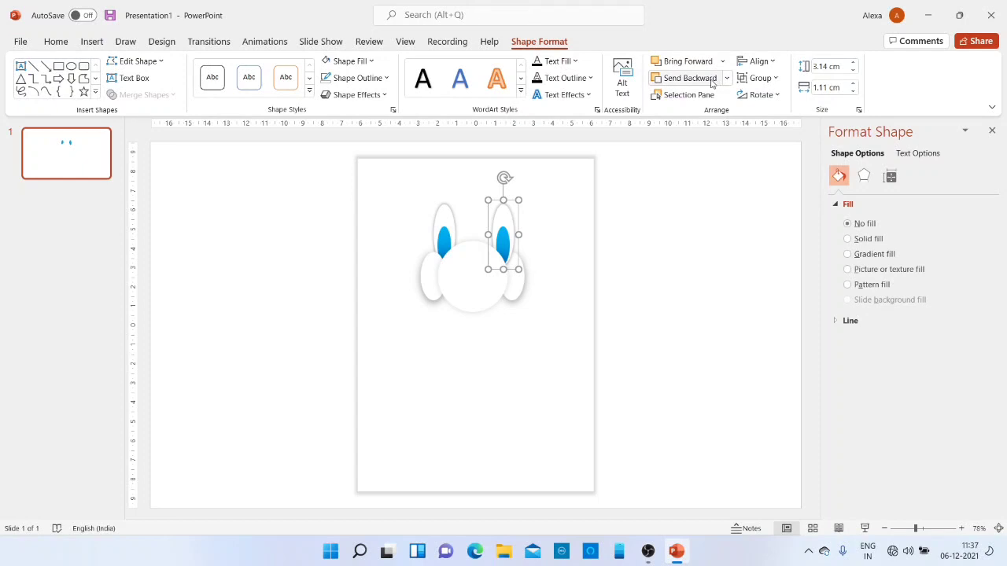
pyautogui.click(728, 79)
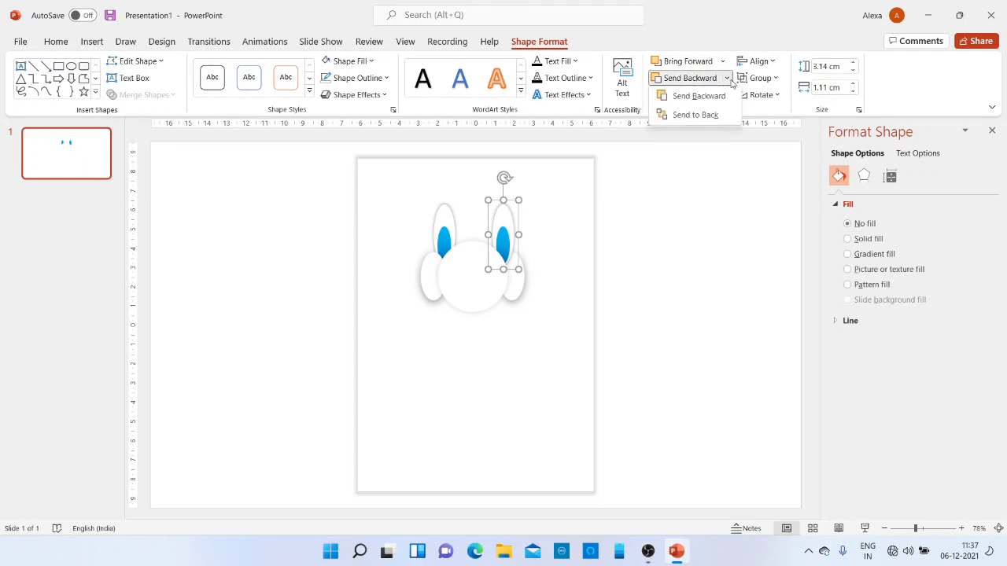
pyautogui.click(724, 97)
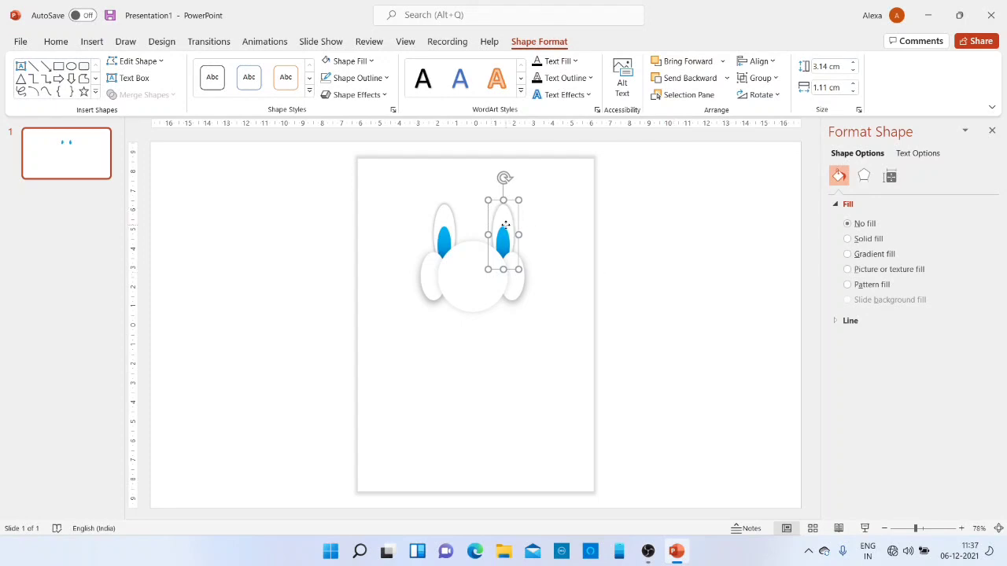
pyautogui.moveTo(505, 226); pyautogui.dragTo(504, 226)
pyautogui.click(695, 300)
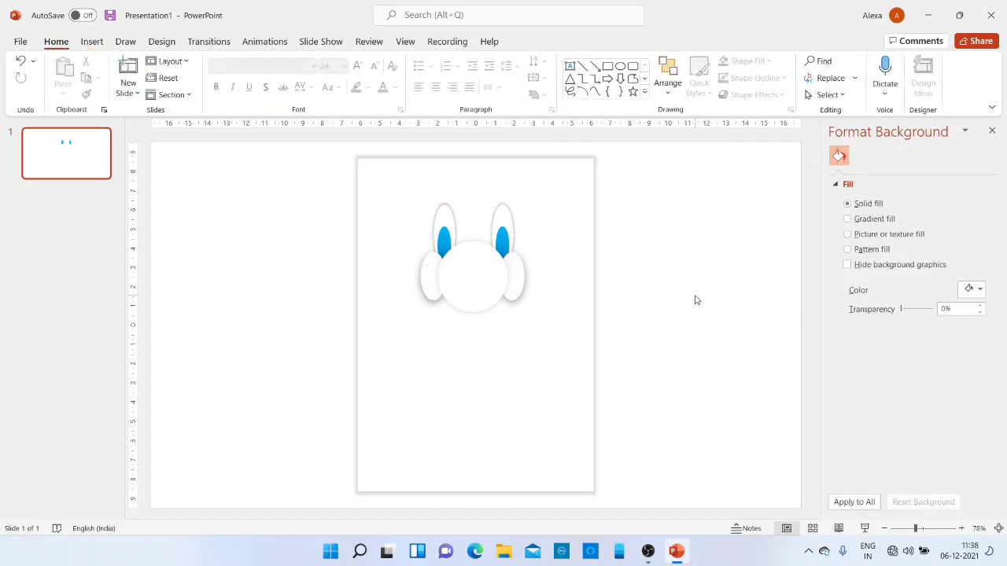
# - Rotate the right bunny ear clockwise with its rotation handle
pyautogui.doubleClick(498, 235)
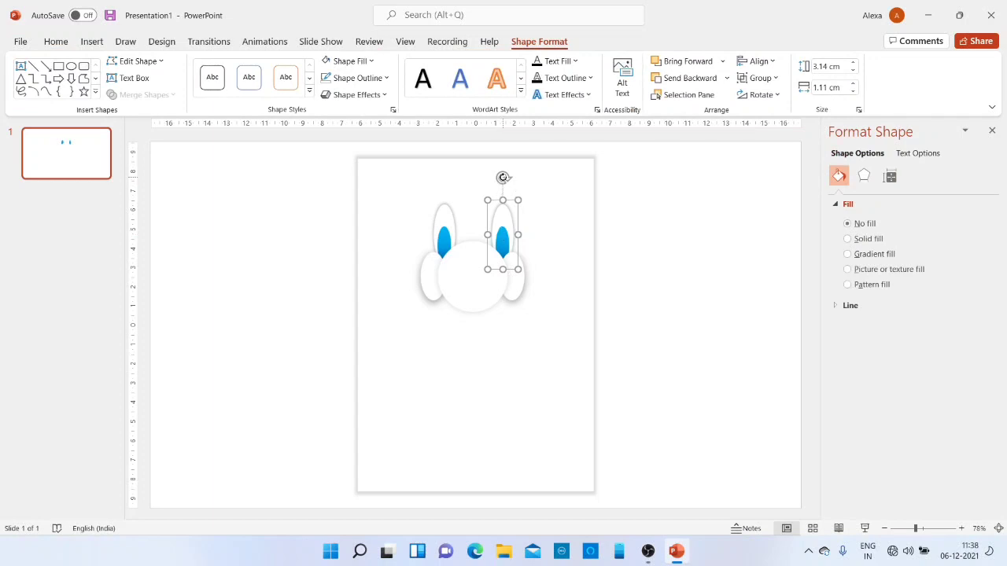
pyautogui.moveTo(503, 177); pyautogui.dragTo(510, 179)
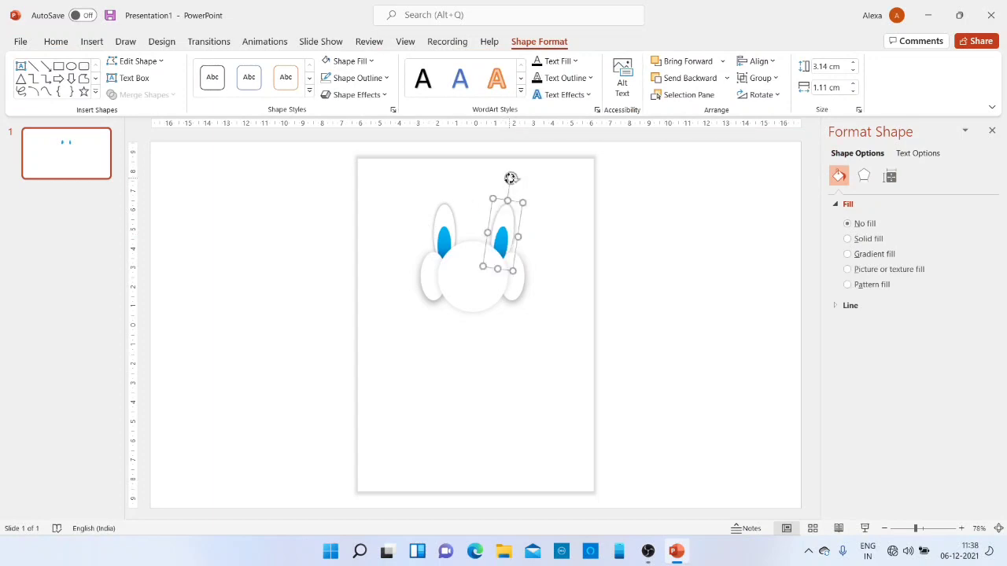
pyautogui.moveTo(510, 179); pyautogui.dragTo(516, 179)
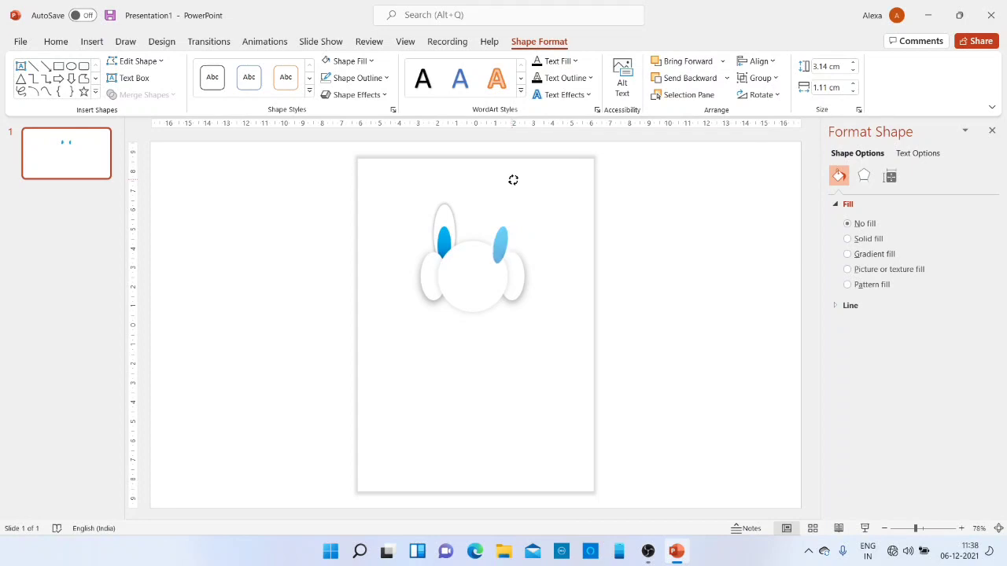
pyautogui.press('Escape')
pyautogui.click(504, 229)
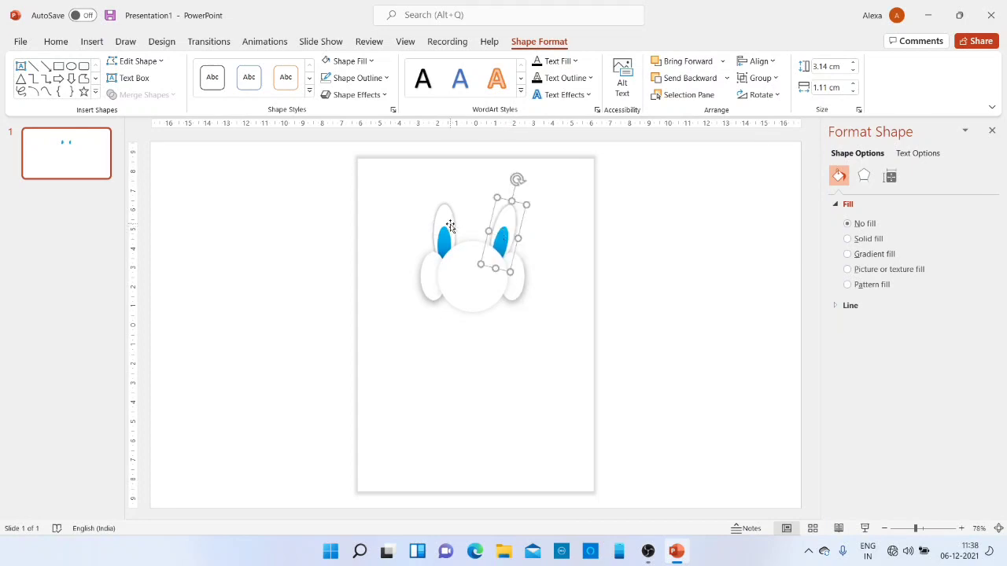
# - Rotate the left bunny ear counter-clockwise with its rotation handle
pyautogui.click(444, 226)
pyautogui.moveTo(444, 178); pyautogui.dragTo(434, 176)
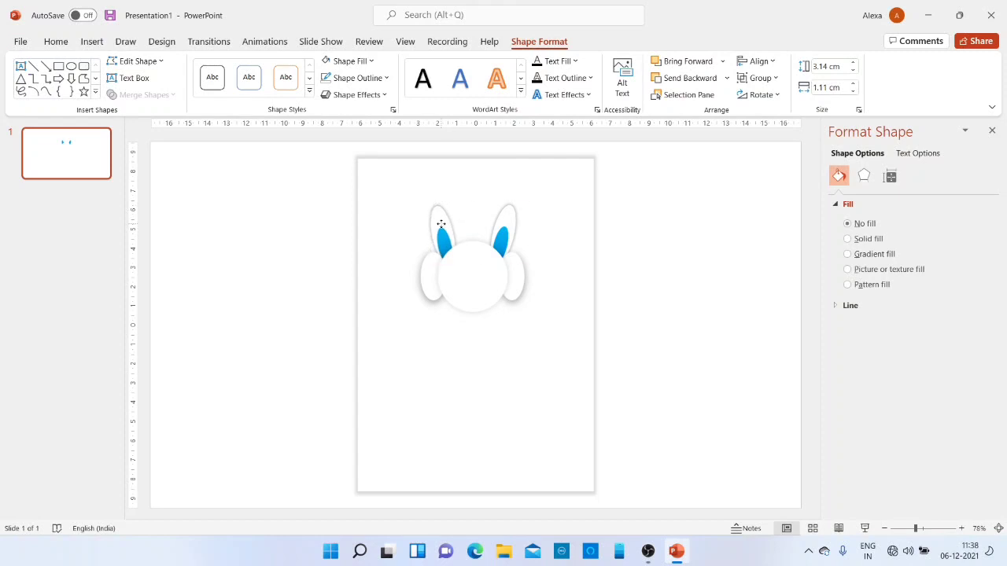
pyautogui.click(626, 270)
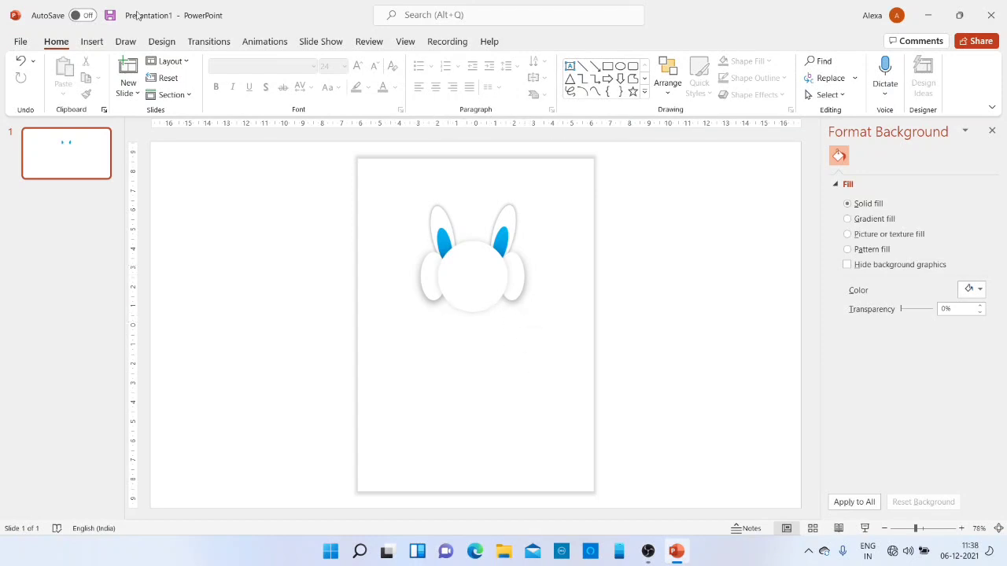
# - Draw an oval centred beneath the bunny's head
pyautogui.click(97, 45)
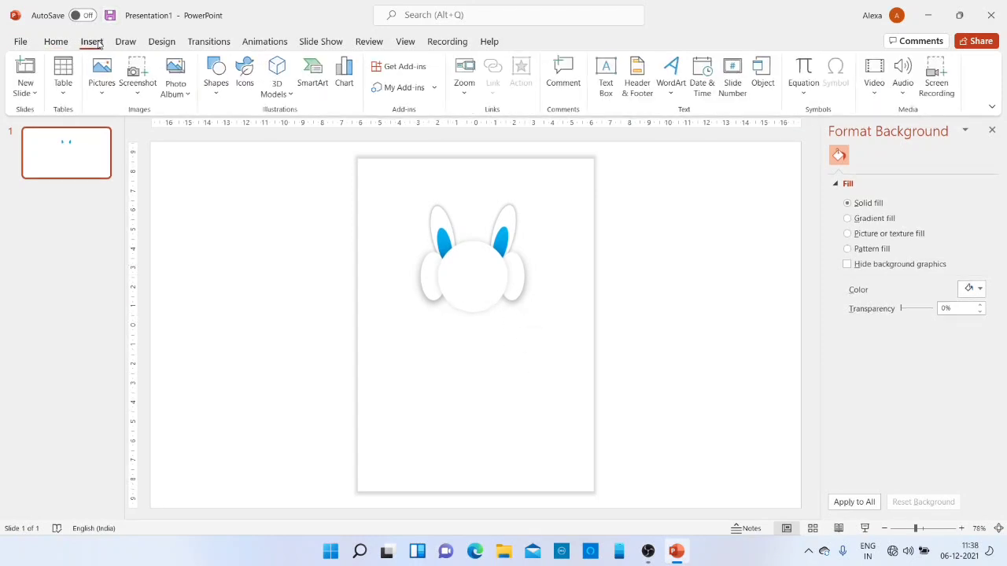
pyautogui.click(222, 85)
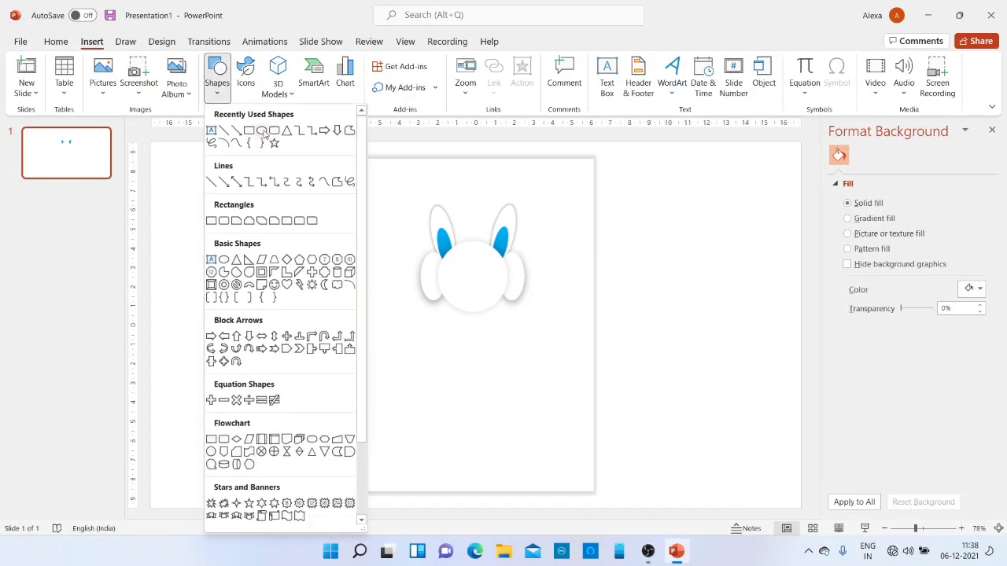
pyautogui.click(263, 132)
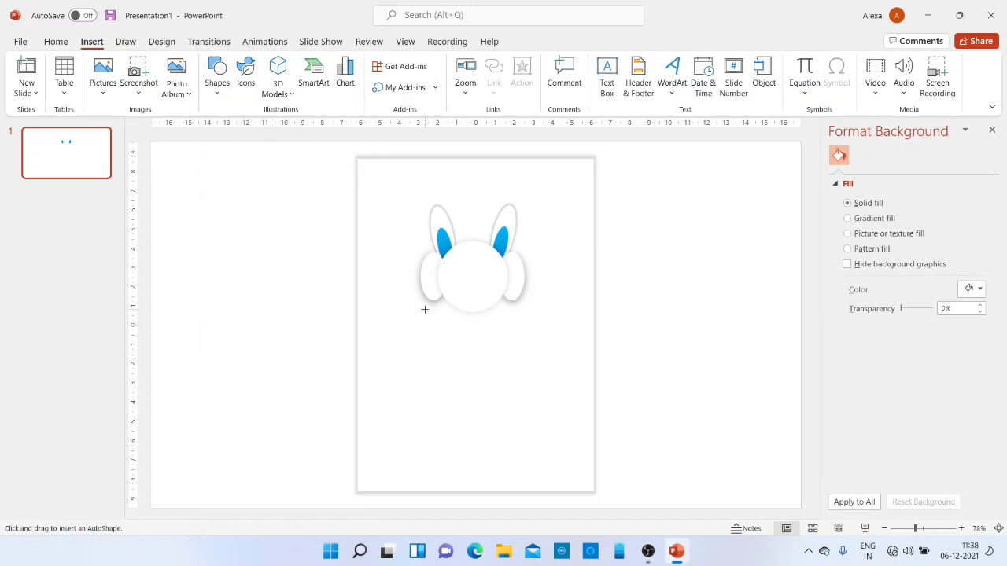
pyautogui.moveTo(410, 303); pyautogui.dragTo(526, 426)
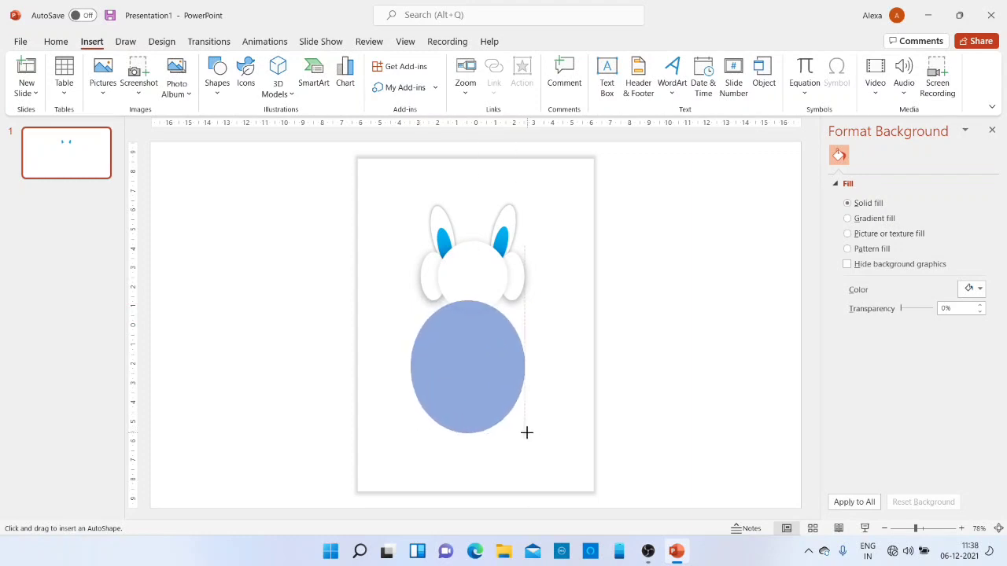
pyautogui.moveTo(527, 428); pyautogui.dragTo(526, 432)
pyautogui.moveTo(477, 380); pyautogui.dragTo(477, 383)
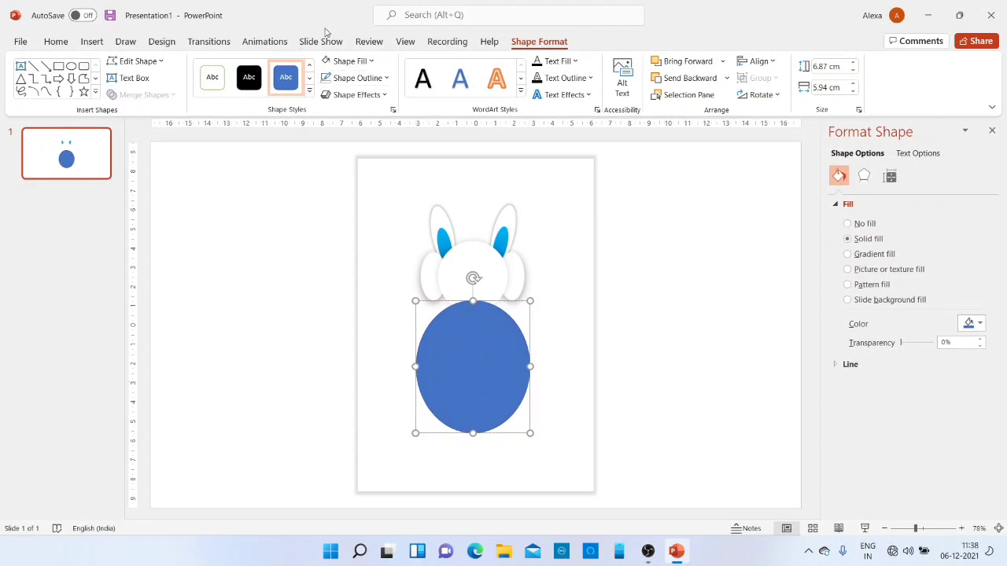
# - Give the body oval a white fill and no outline
pyautogui.click(350, 61)
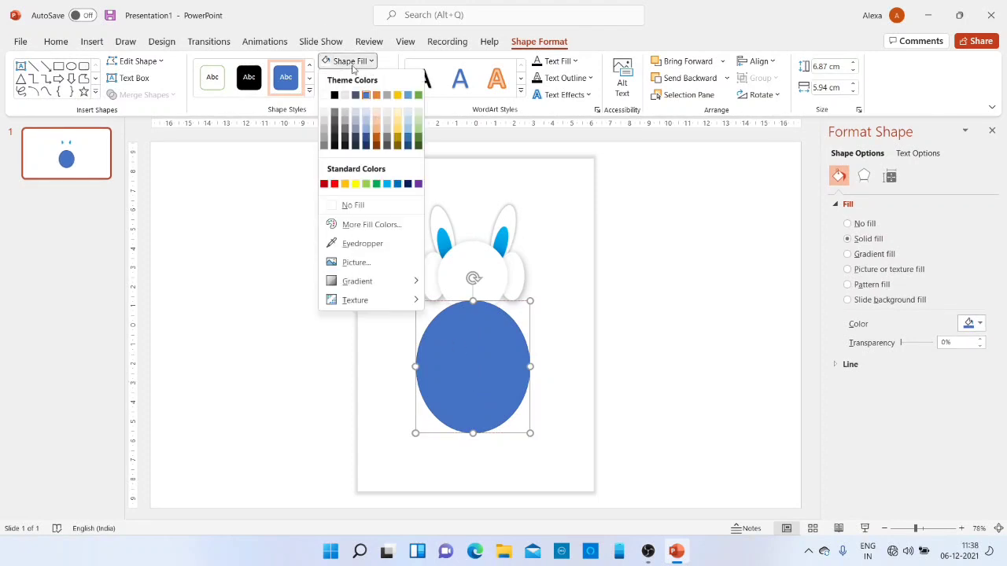
pyautogui.click(323, 96)
pyautogui.click(356, 78)
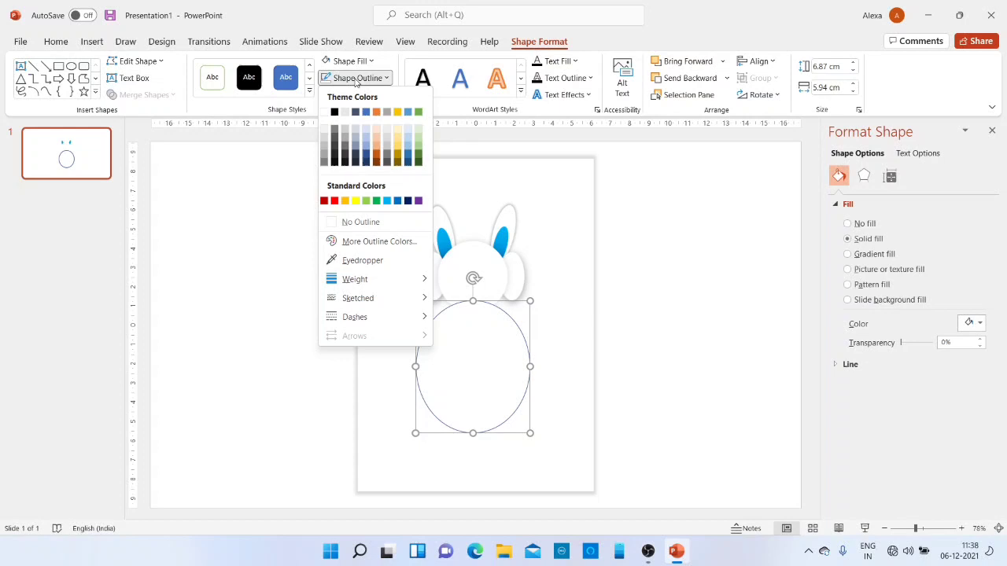
pyautogui.click(362, 224)
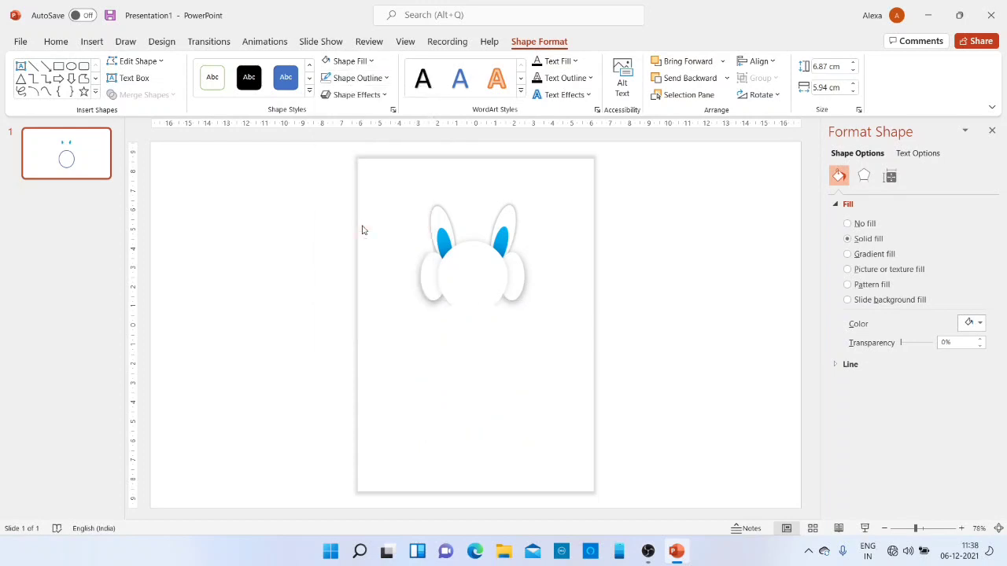
# - Give the body oval an Offset: Right shadow and send it backward behind the head
pyautogui.click(349, 95)
pyautogui.moveTo(362, 146)
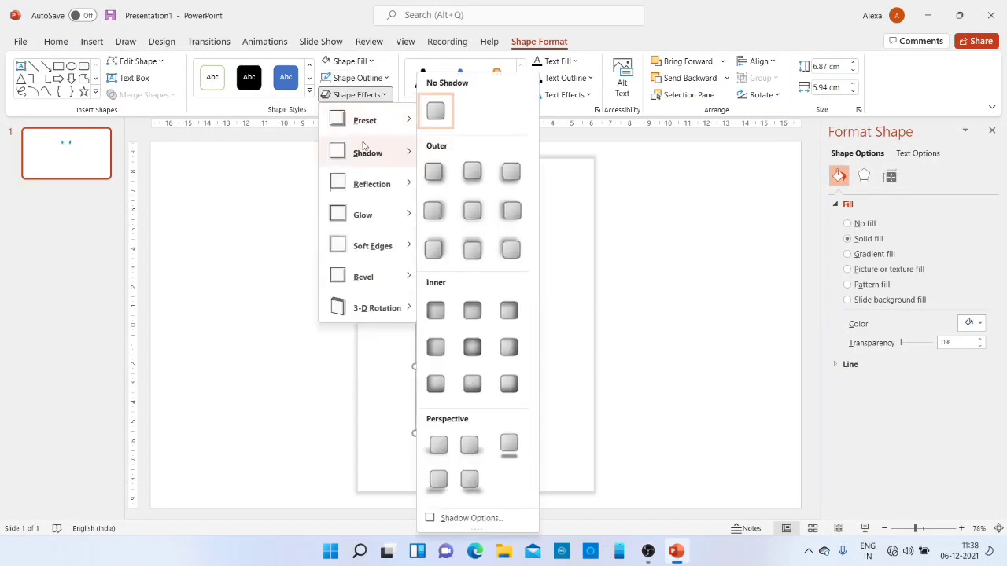
pyautogui.click(470, 172)
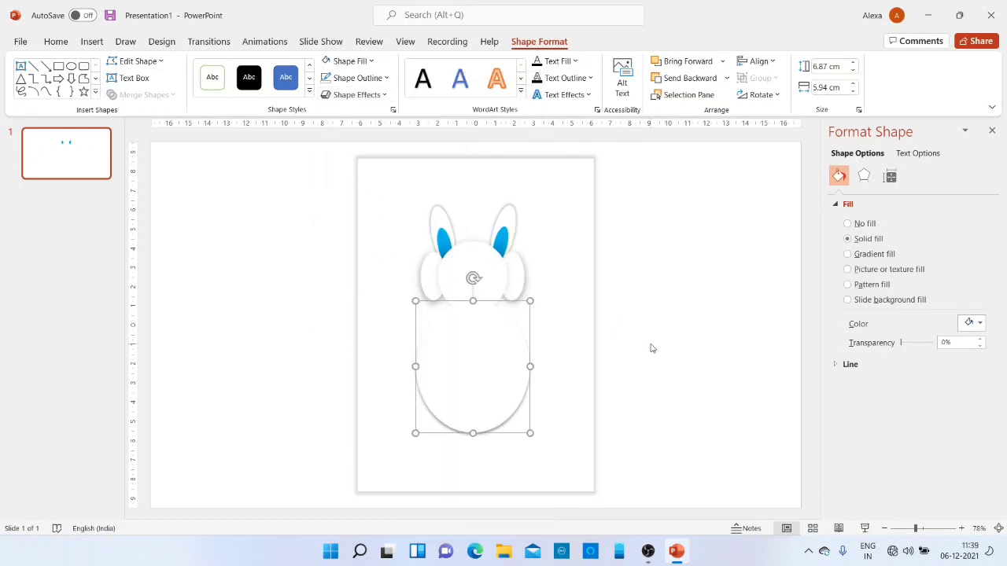
pyautogui.click(382, 97)
pyautogui.moveTo(409, 150)
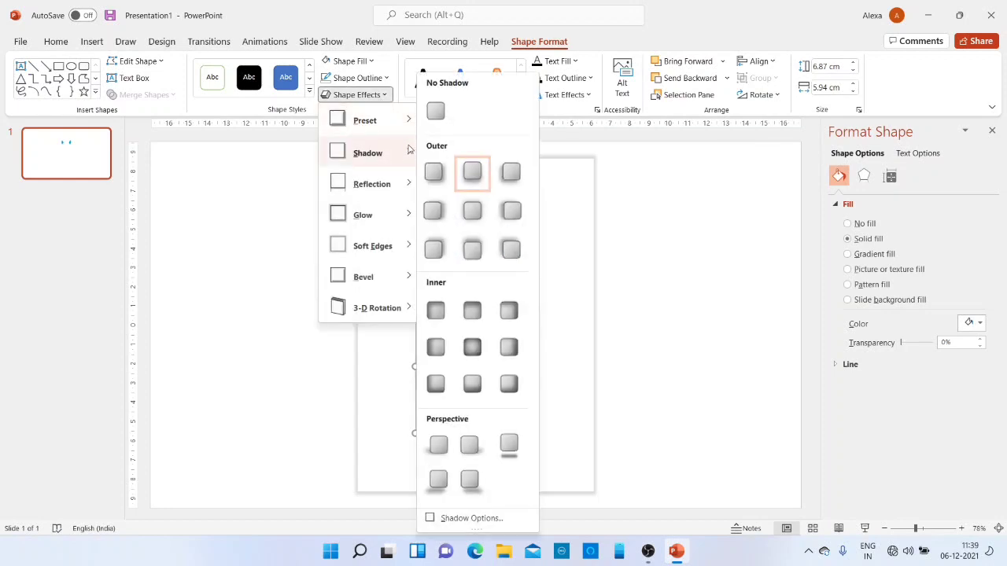
pyautogui.click(442, 215)
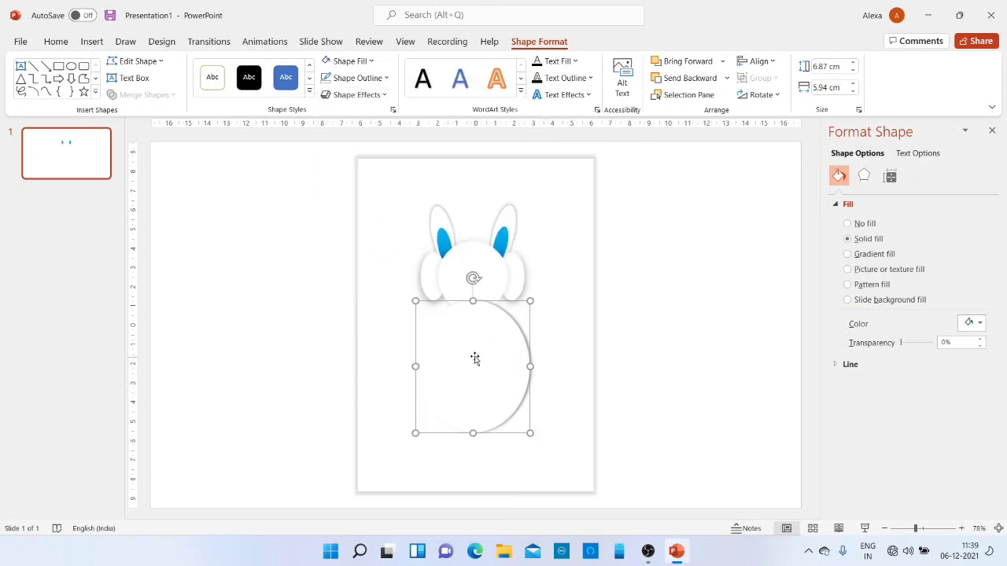
pyautogui.click(699, 82)
# - Set the body oval's shadow to 85% transparency and 10 pt blur in Format Shape
pyautogui.click(358, 95)
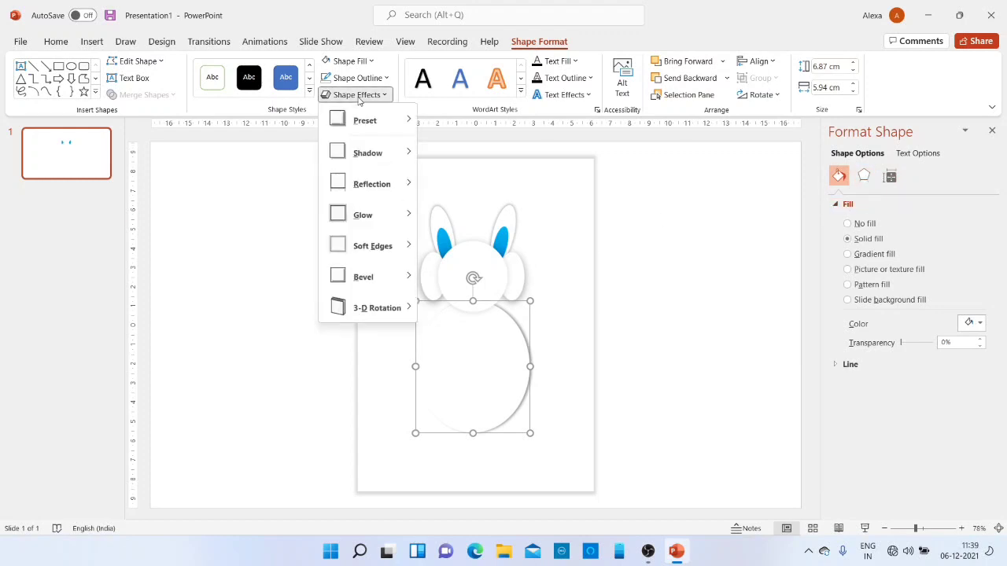
pyautogui.moveTo(373, 167)
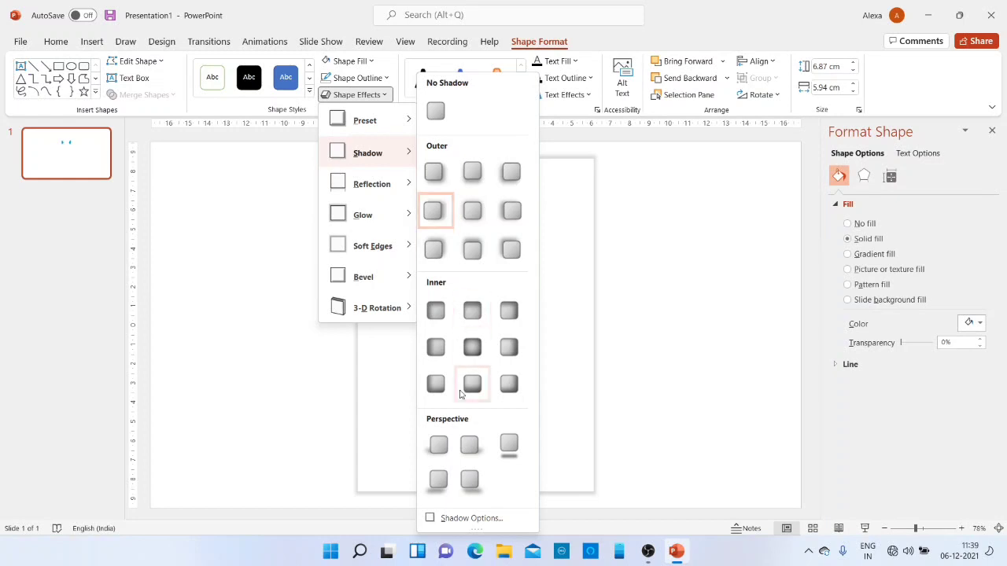
pyautogui.click(478, 520)
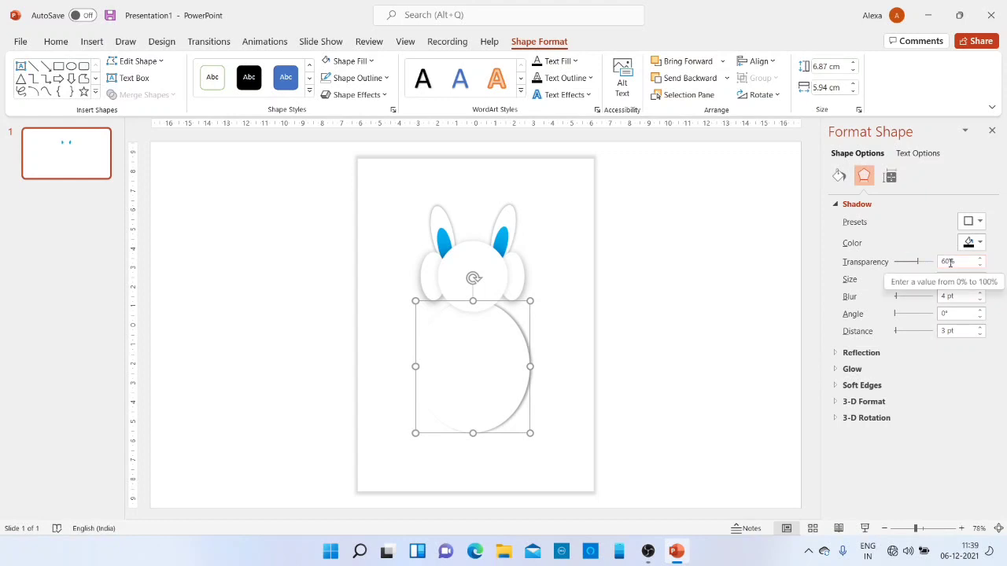
pyautogui.moveTo(950, 263); pyautogui.dragTo(933, 268)
pyautogui.write('85')
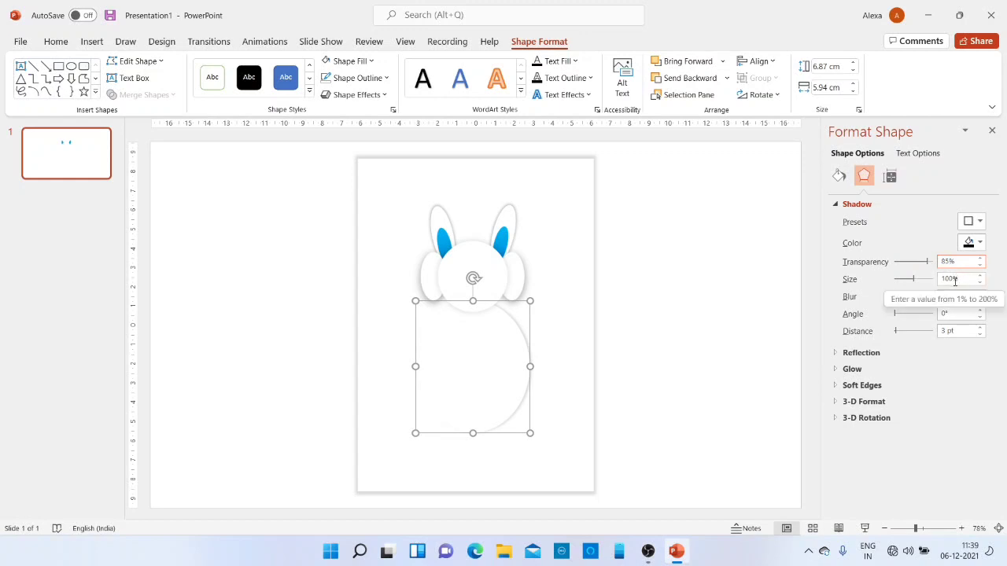
pyautogui.moveTo(952, 280); pyautogui.dragTo(933, 280)
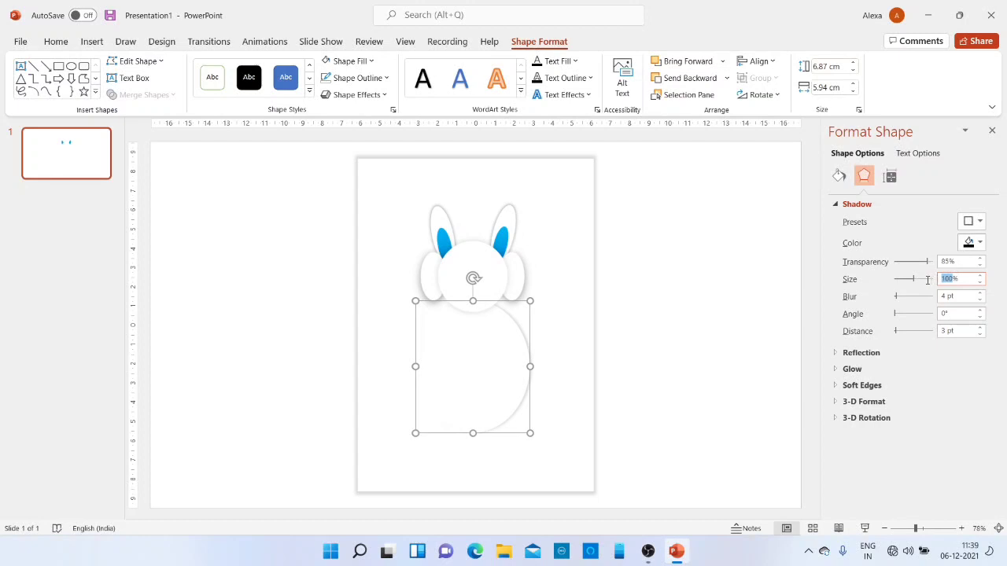
pyautogui.write('9')
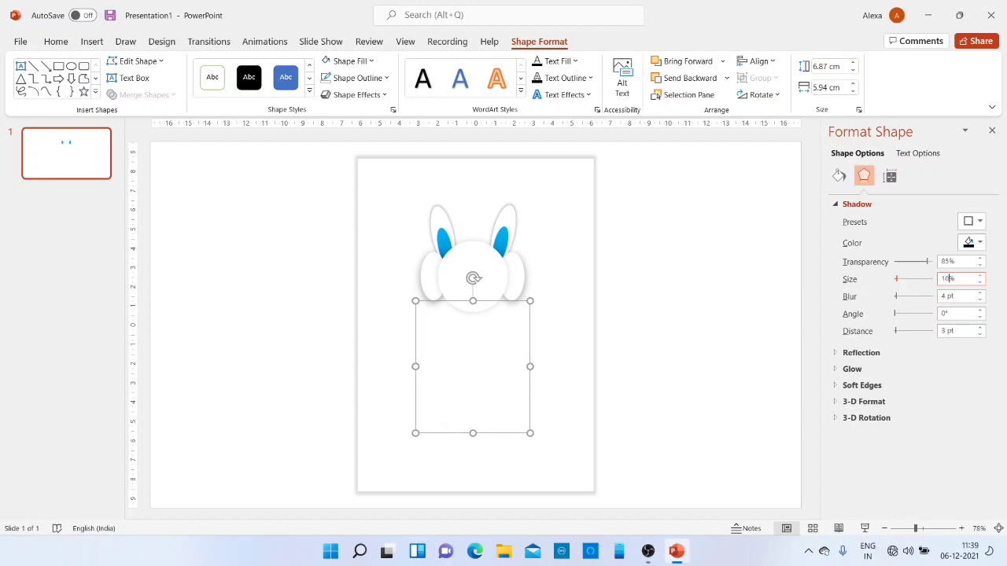
pyautogui.write('0')
pyautogui.click(944, 296)
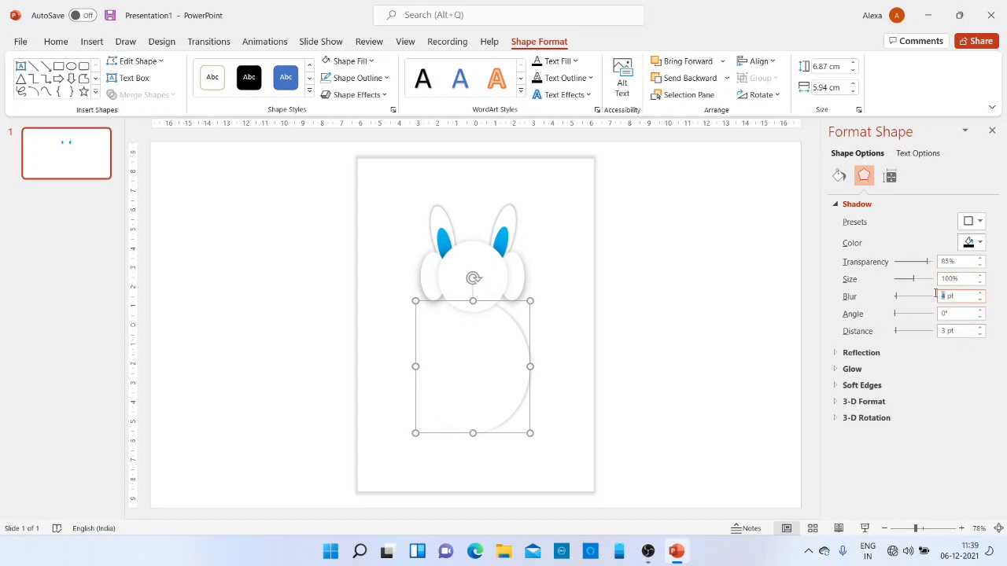
pyautogui.write('10')
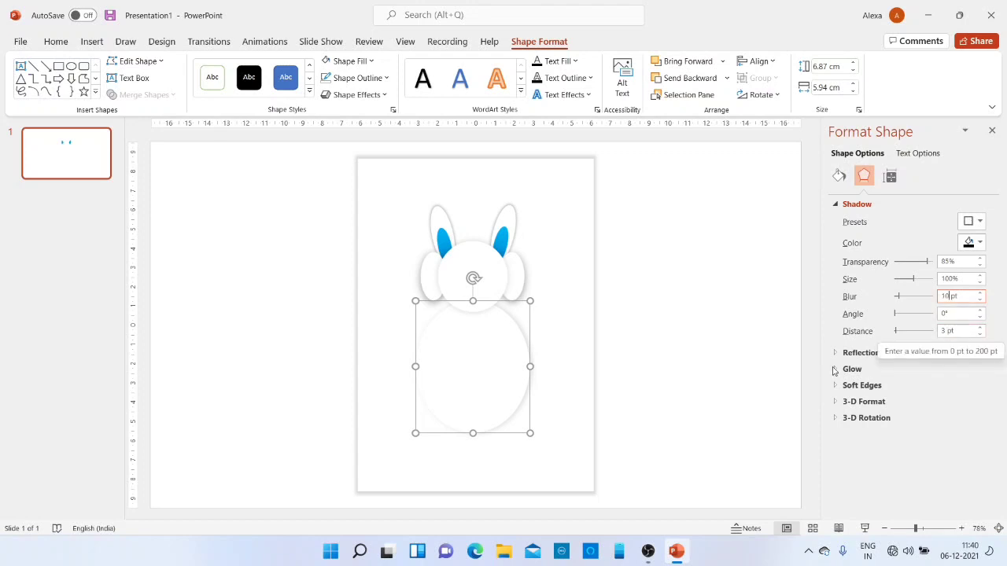
pyautogui.click(671, 359)
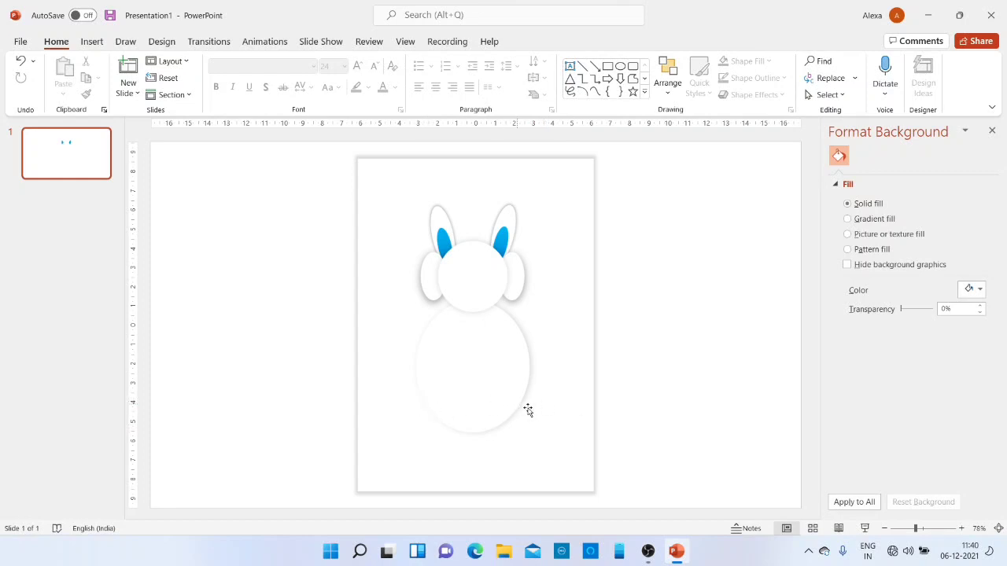
# - Draw a rectangle across the bottom of the bunny's body
pyautogui.click(92, 42)
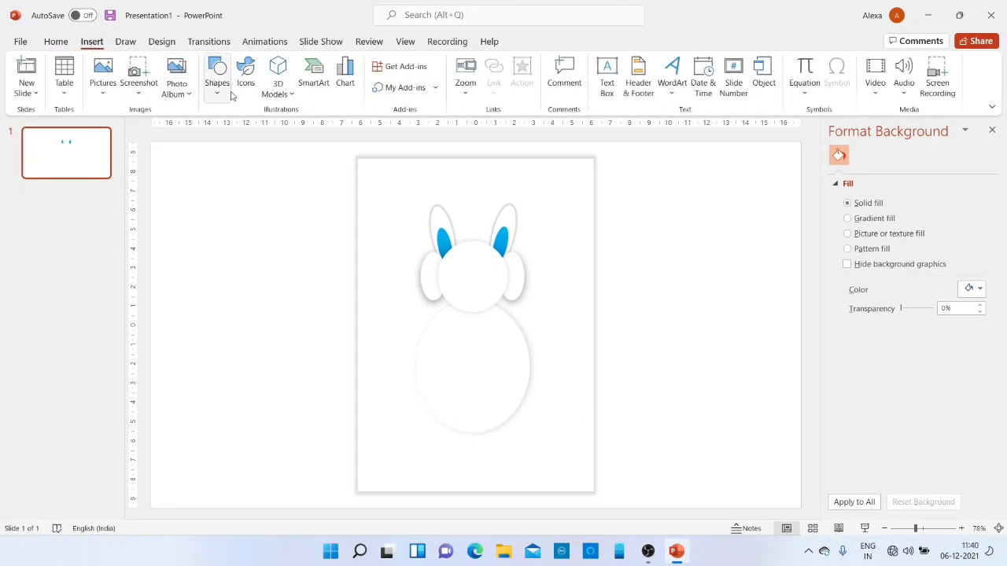
pyautogui.click(217, 94)
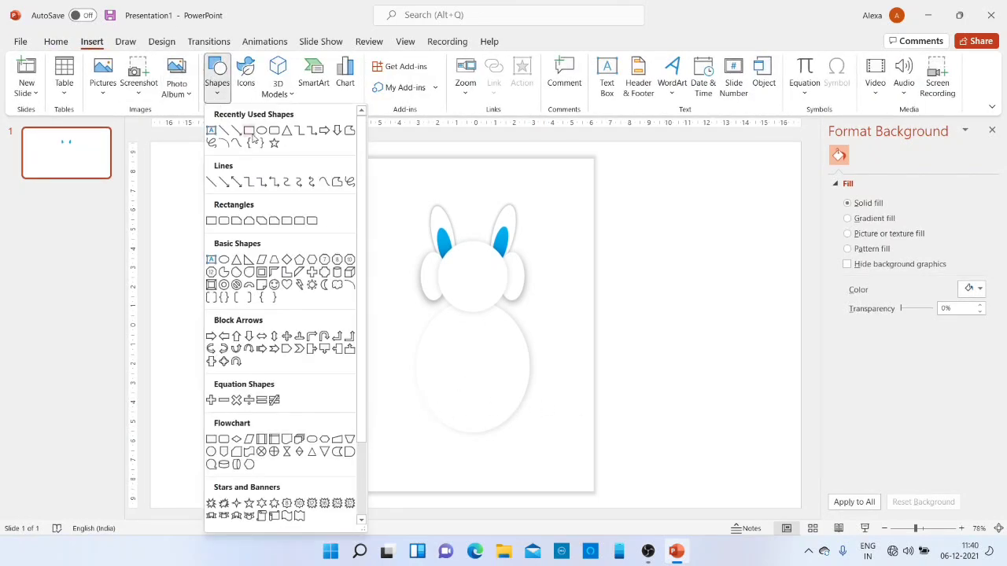
pyautogui.click(249, 131)
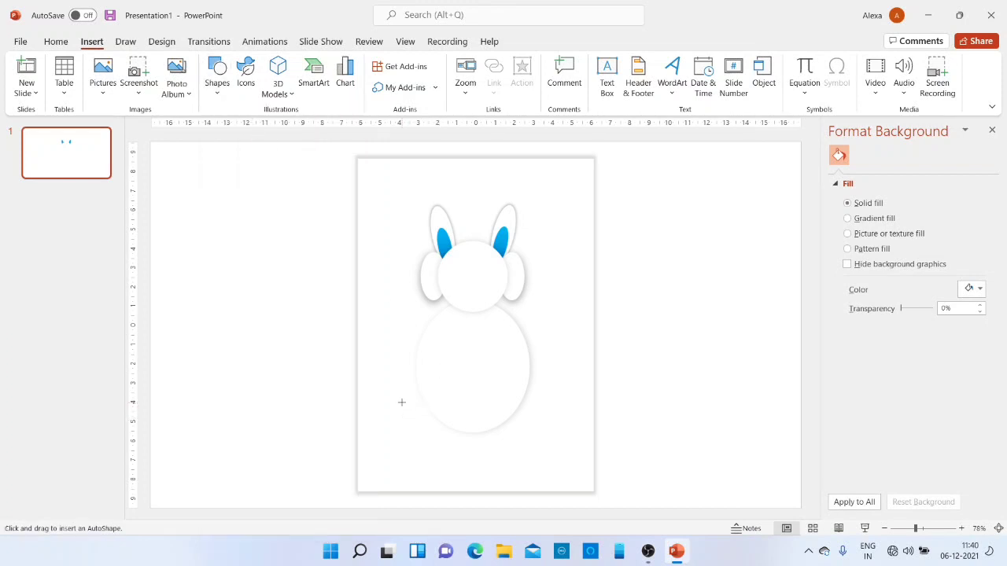
pyautogui.moveTo(401, 402); pyautogui.dragTo(566, 442)
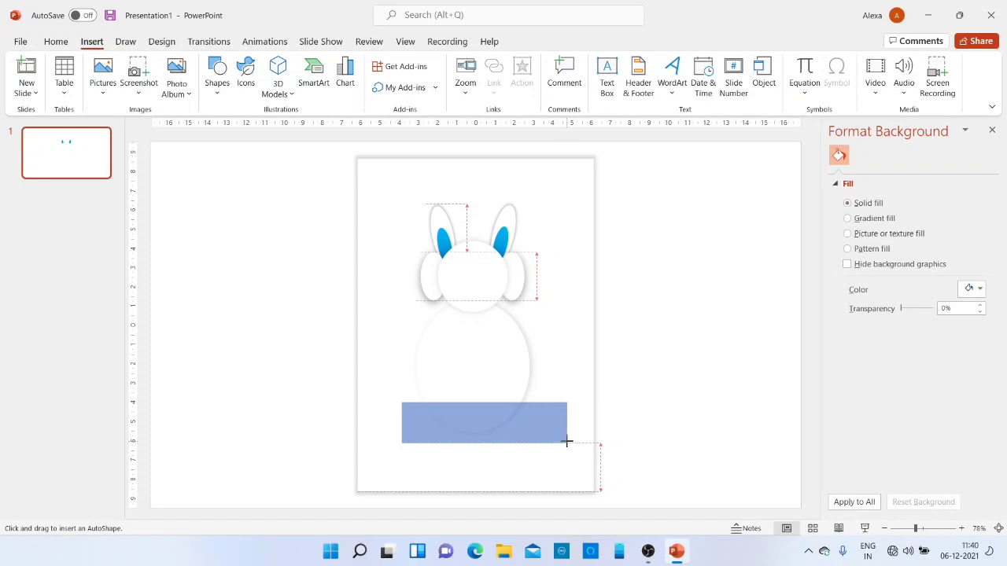
pyautogui.moveTo(566, 442)
pyautogui.mouseDown()
pyautogui.moveTo(575, 446)
pyautogui.moveTo(531, 408)
pyautogui.mouseUp()
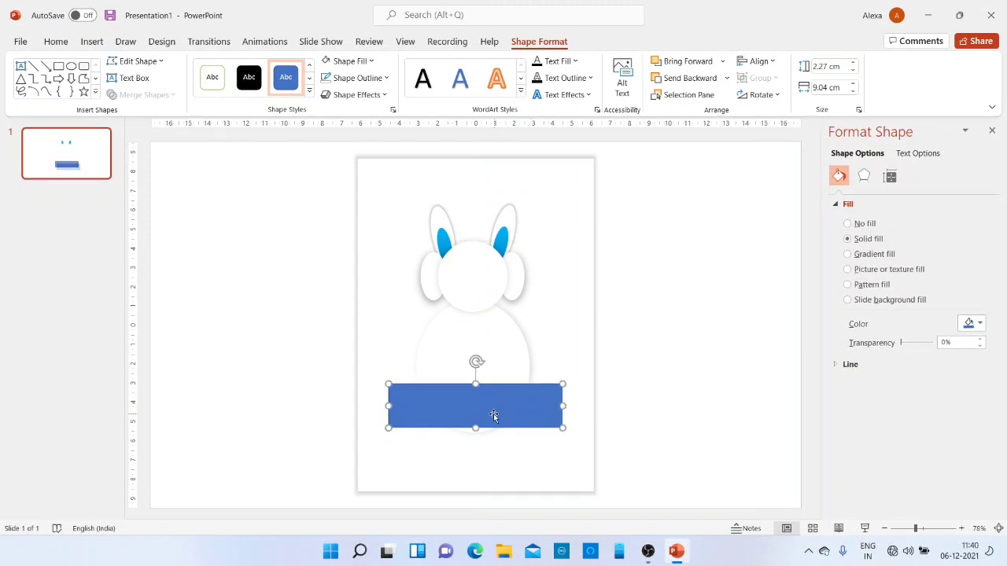
pyautogui.moveTo(475, 428); pyautogui.dragTo(478, 438)
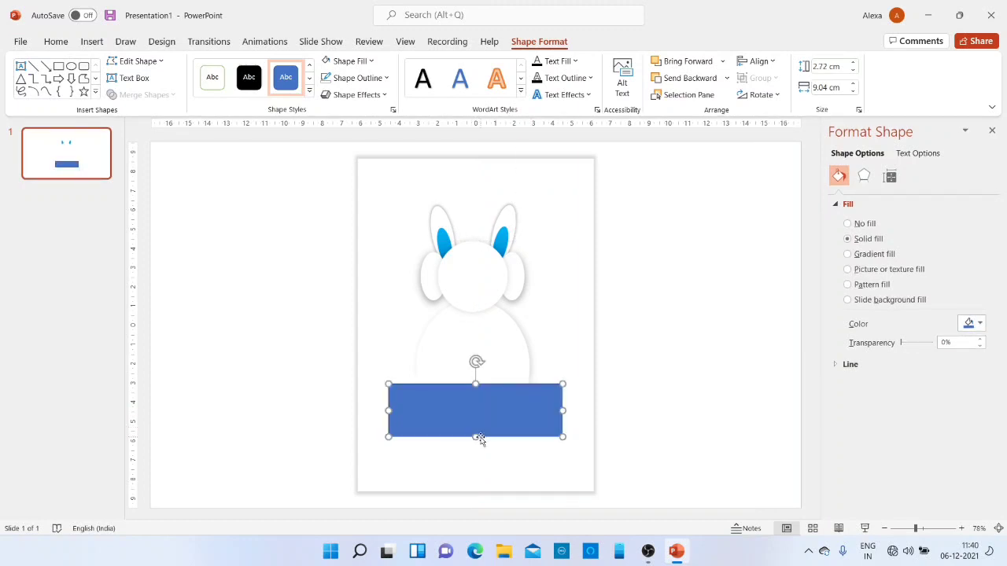
# - Make the rectangle white with no outline and an outer shadow preset
pyautogui.click(338, 61)
pyautogui.click(324, 96)
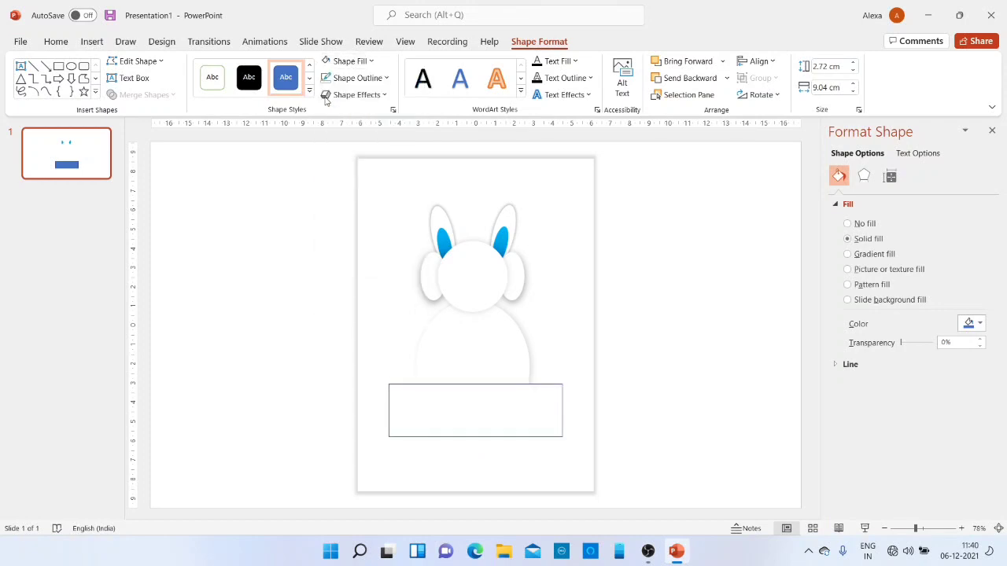
pyautogui.click(358, 78)
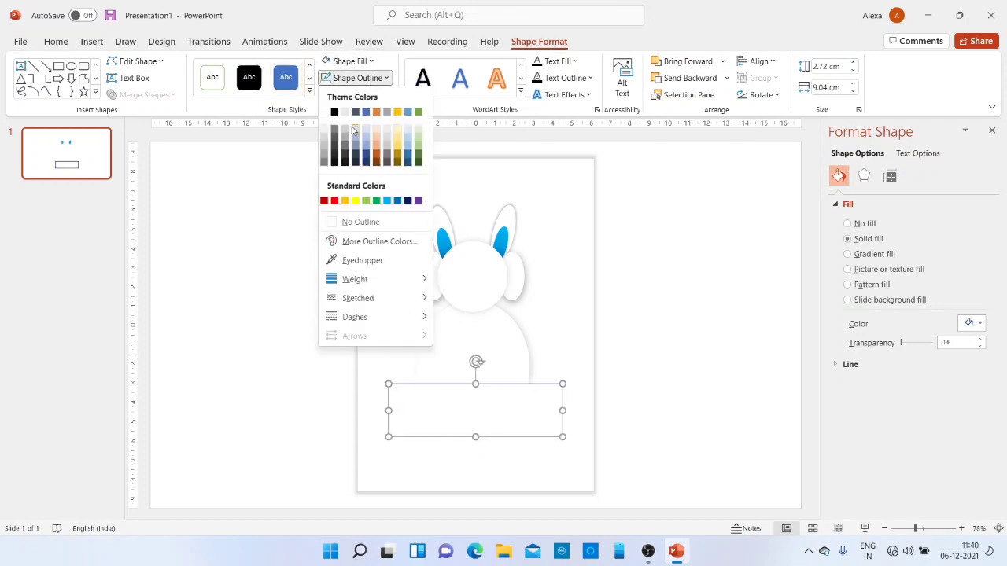
pyautogui.click(358, 226)
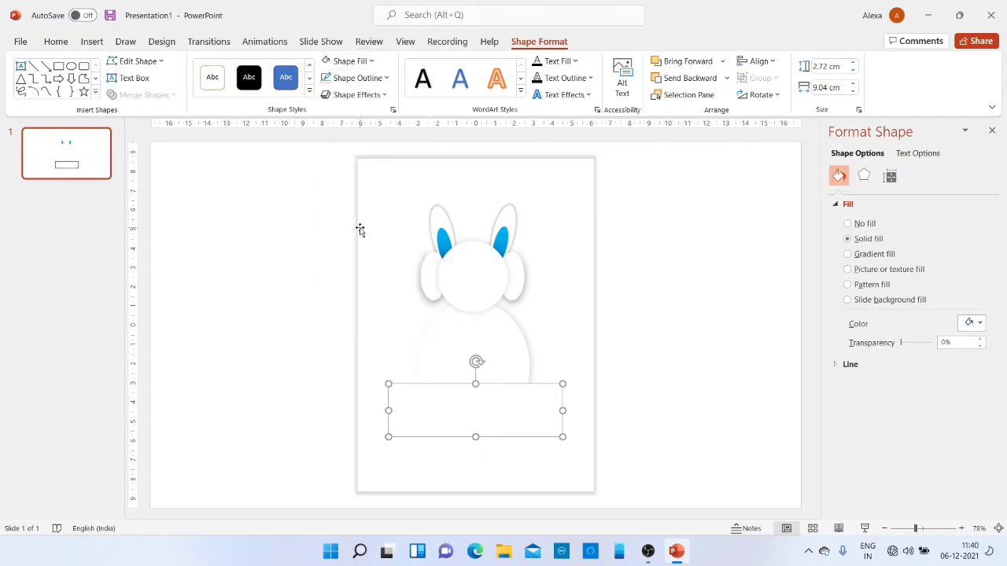
pyautogui.click(361, 95)
pyautogui.moveTo(391, 165)
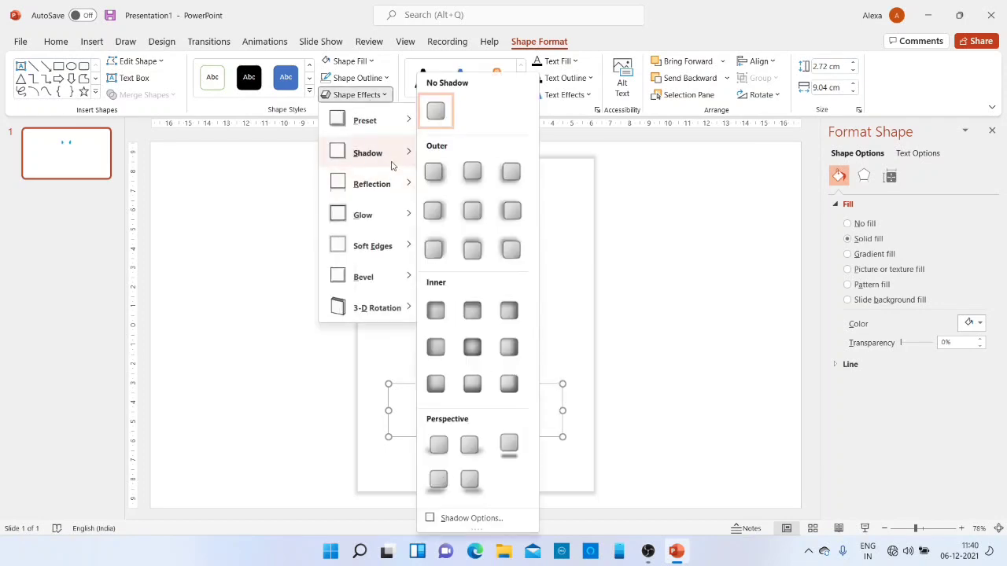
pyautogui.click(469, 223)
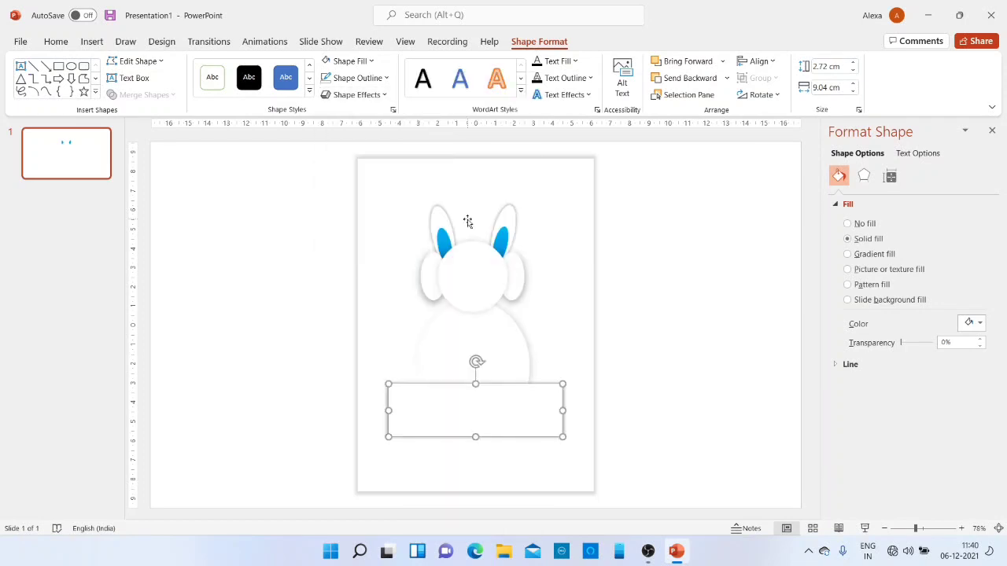
pyautogui.click(645, 352)
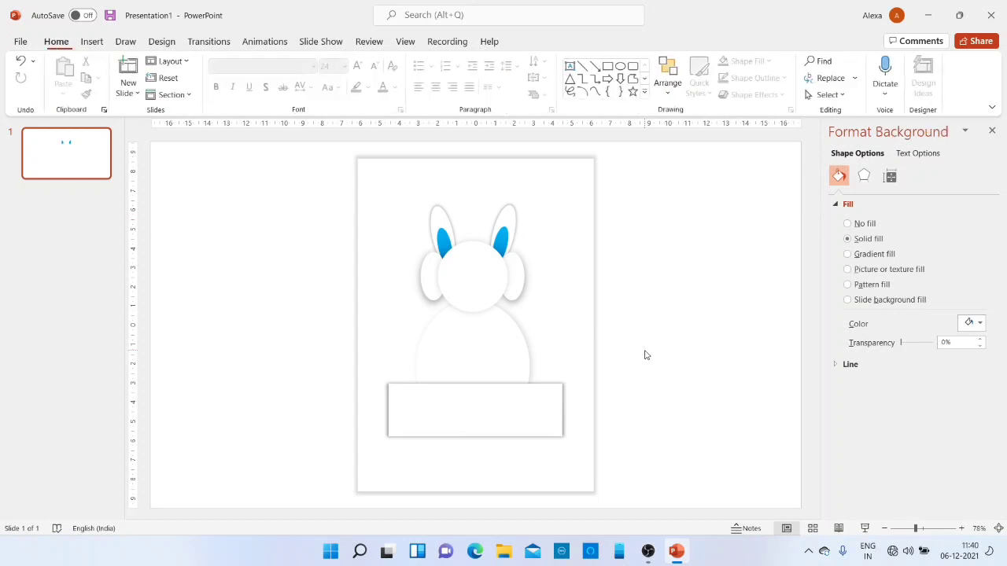
pyautogui.click(525, 413)
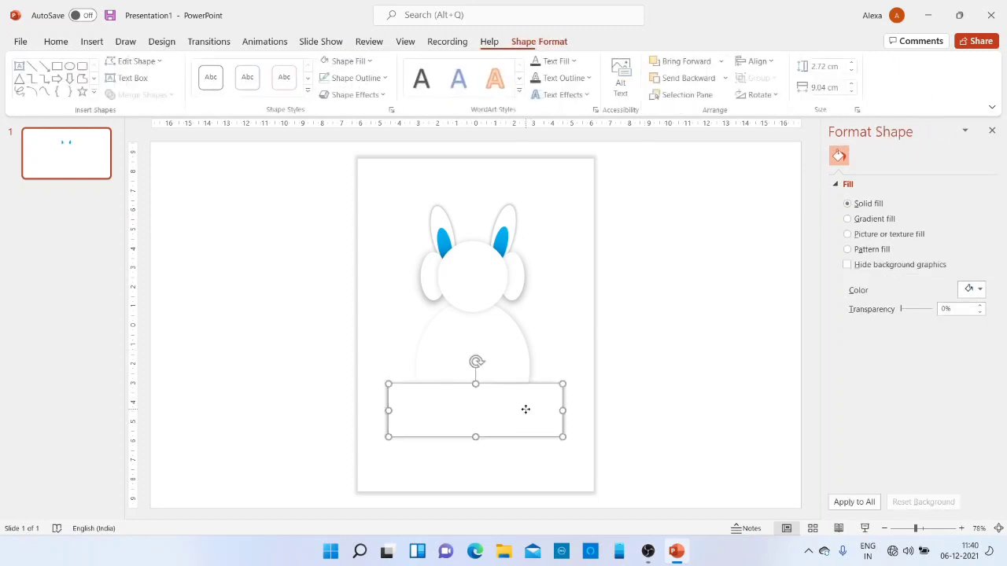
# - Lighten the rectangle's shadow to 76% transparency and 0 pt distance, then move it slightly lower
pyautogui.click(862, 178)
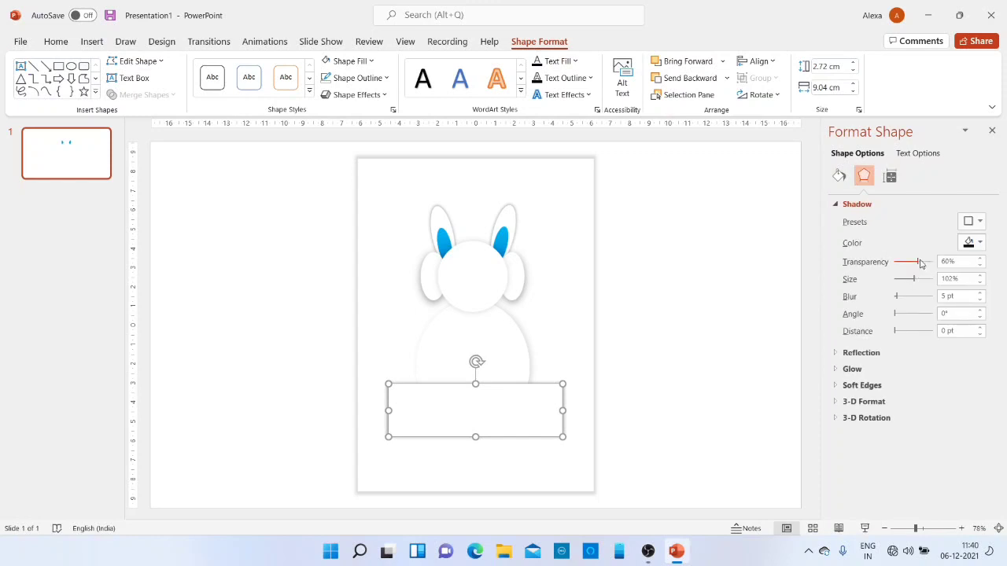
pyautogui.moveTo(920, 264); pyautogui.dragTo(900, 298)
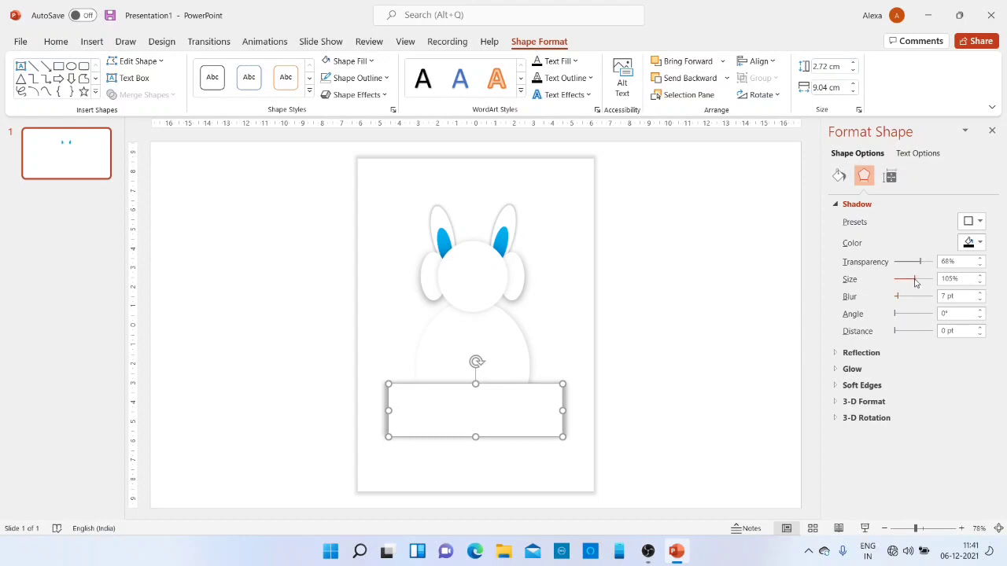
pyautogui.moveTo(915, 283); pyautogui.dragTo(914, 283)
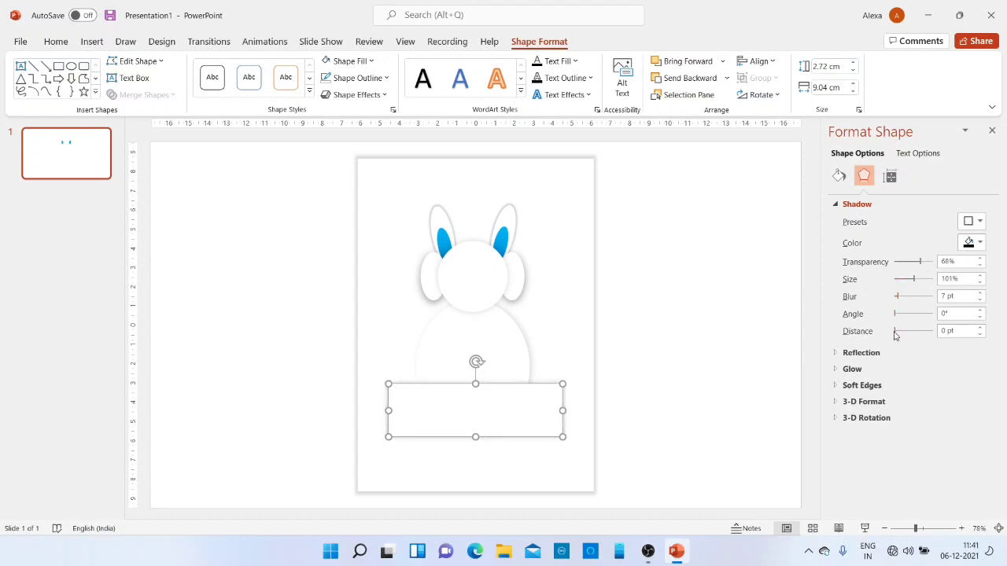
pyautogui.moveTo(894, 335); pyautogui.dragTo(894, 336)
pyautogui.moveTo(896, 336); pyautogui.dragTo(893, 336)
pyautogui.moveTo(921, 265); pyautogui.dragTo(923, 266)
pyautogui.click(737, 386)
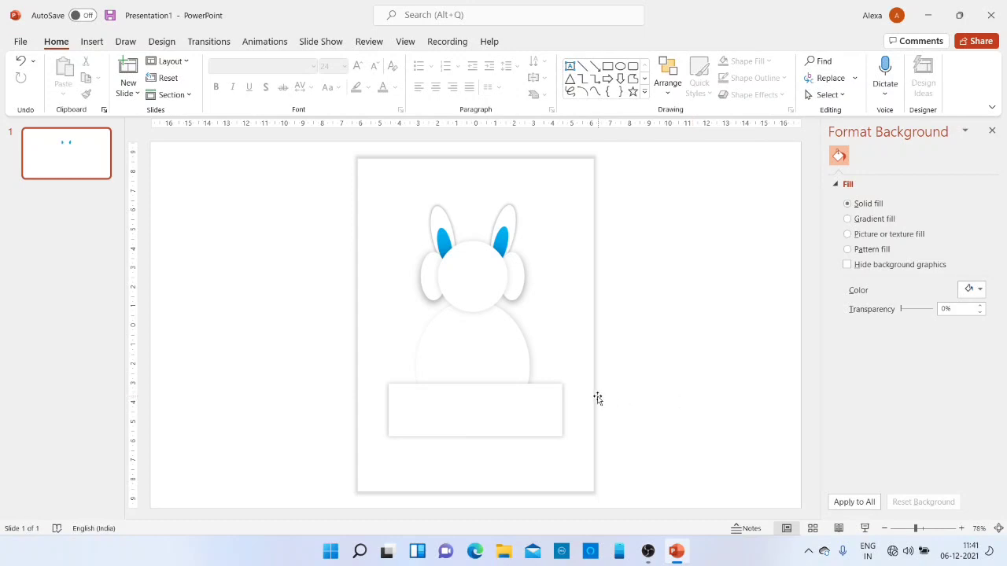
pyautogui.click(546, 403)
pyautogui.moveTo(546, 402)
pyautogui.mouseDown()
pyautogui.moveTo(701, 286)
pyautogui.moveTo(446, 412)
pyautogui.mouseUp()
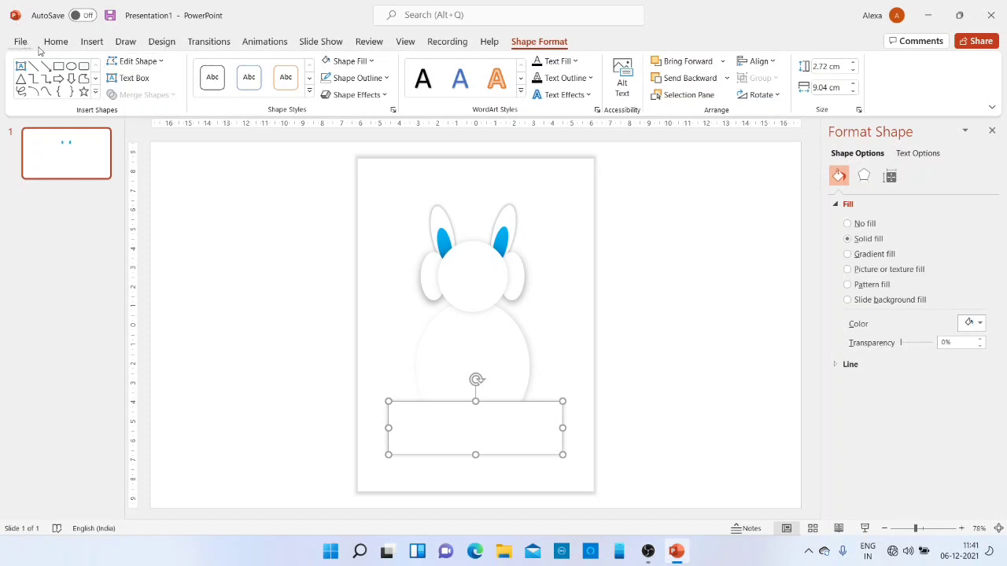
# - Draw a rounded rectangle and copy the white bottom box's formatting onto it with Format Painter
pyautogui.click(85, 67)
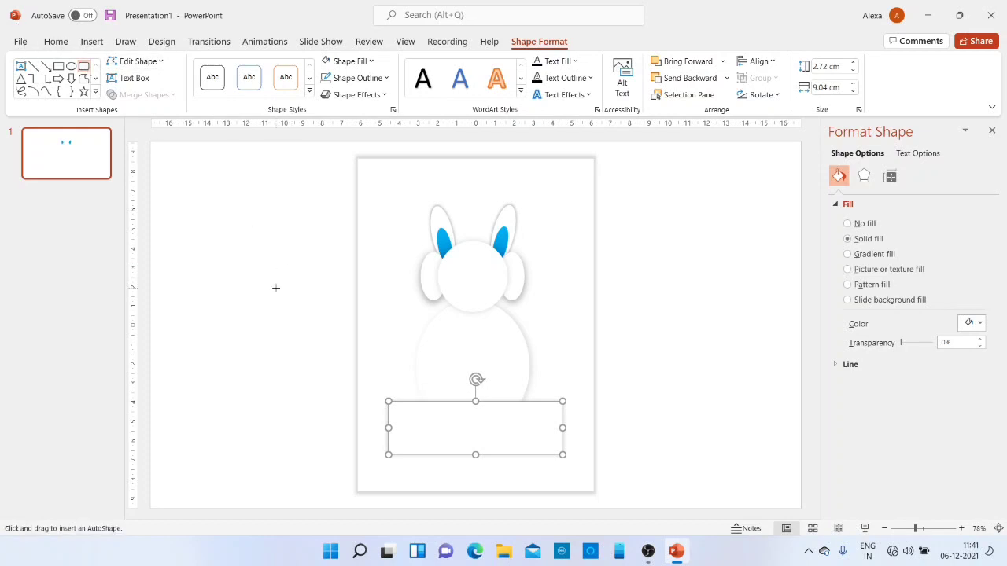
pyautogui.moveTo(276, 288); pyautogui.dragTo(476, 352)
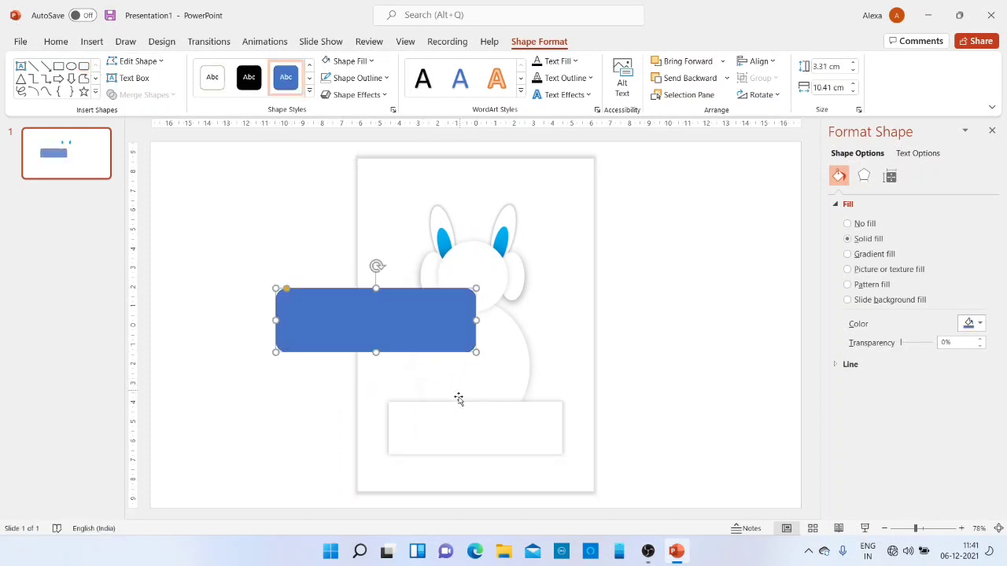
pyautogui.click(458, 432)
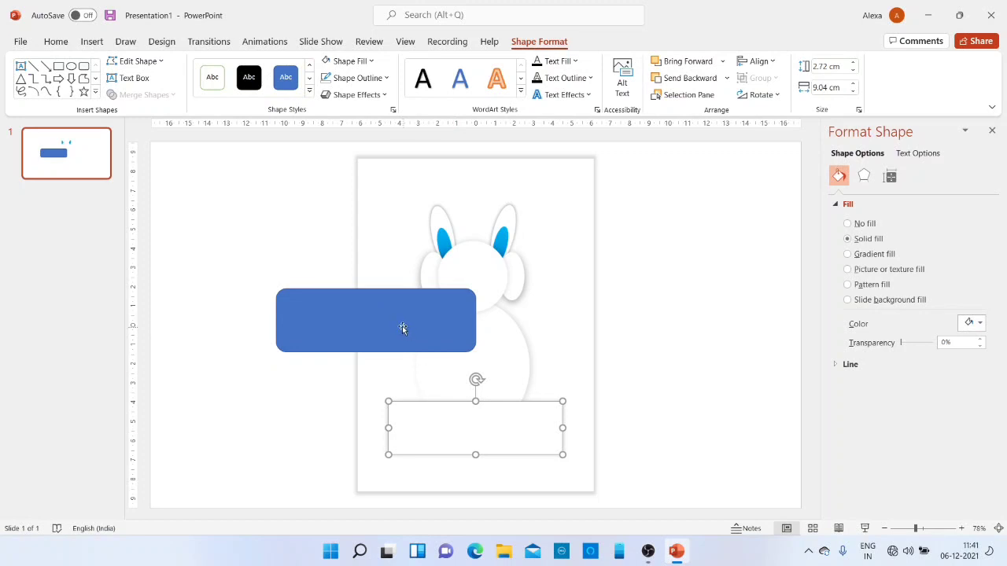
pyautogui.click(56, 42)
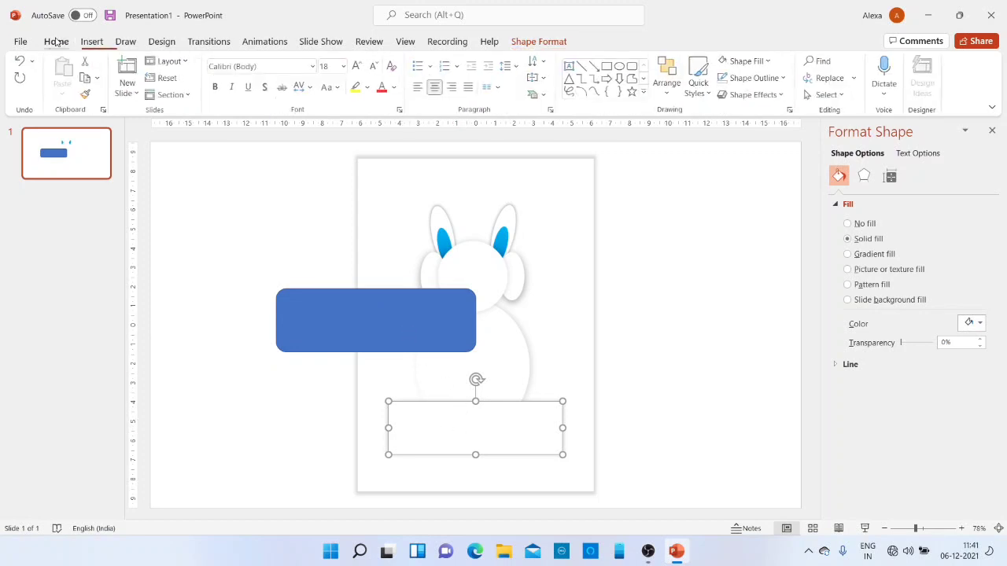
pyautogui.click(90, 101)
pyautogui.click(327, 292)
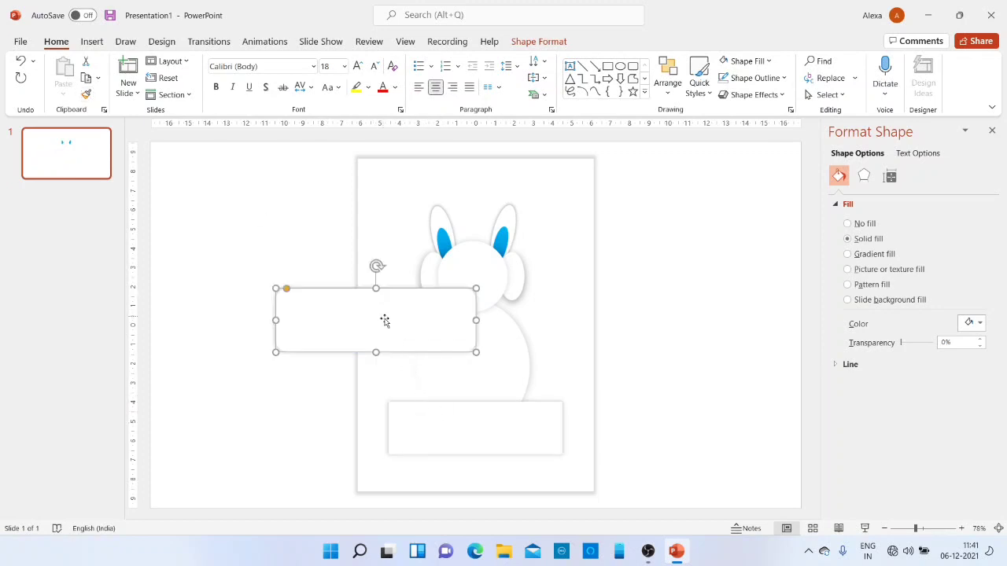
# - Delete the old bottom box, move the rounded panel to the card's bottom and shorten it
pyautogui.click(434, 427)
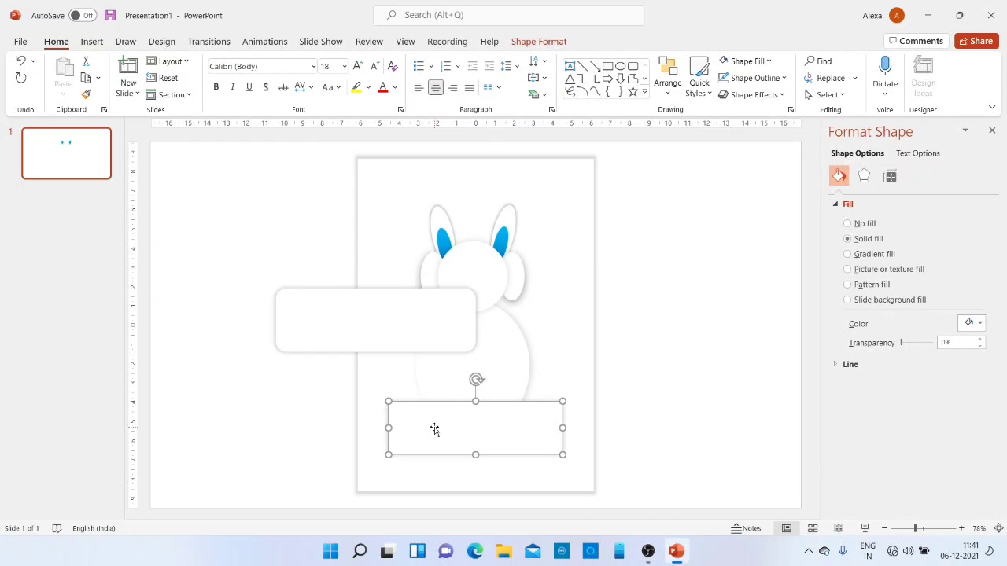
pyautogui.press('Delete')
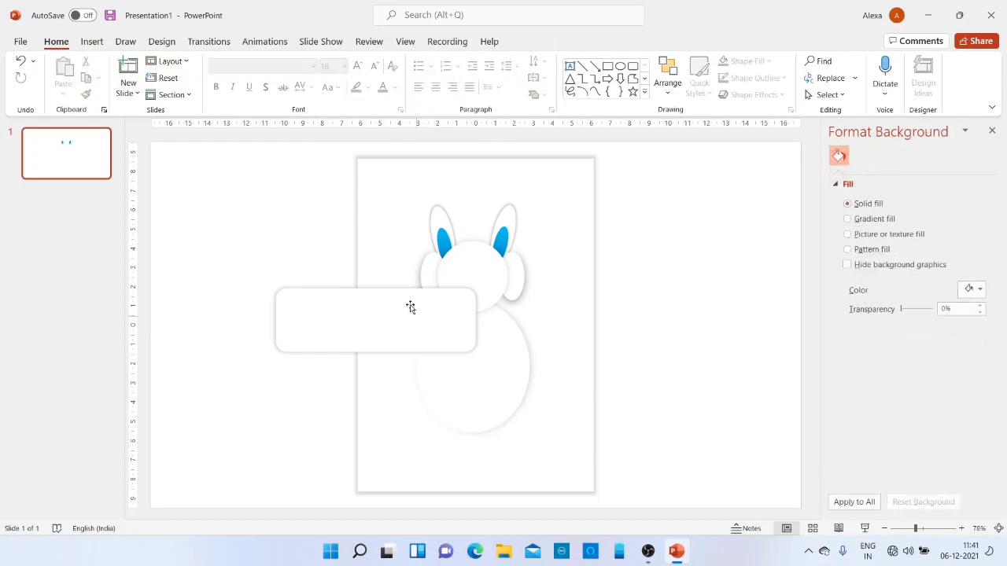
pyautogui.moveTo(381, 317); pyautogui.dragTo(483, 417)
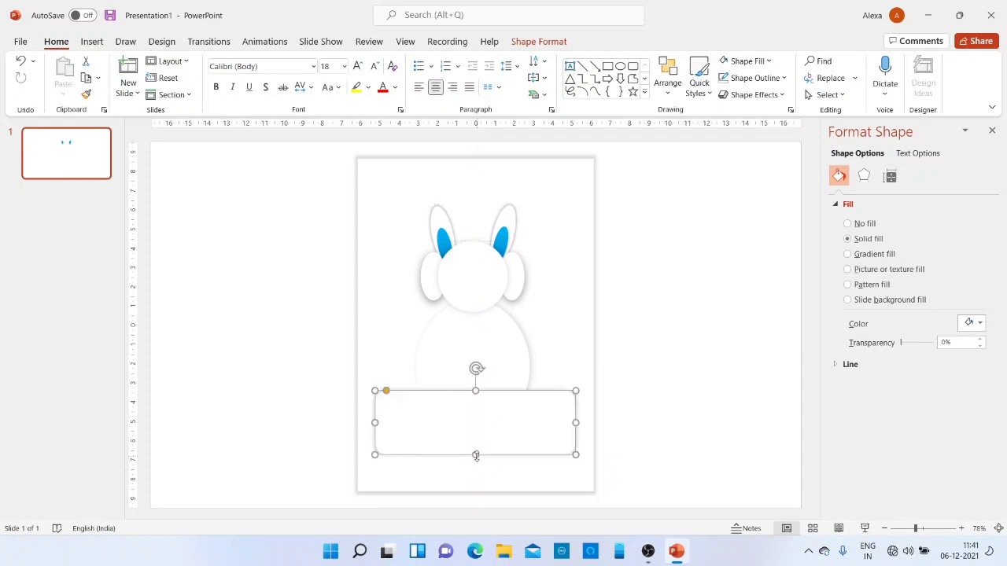
pyautogui.moveTo(475, 455); pyautogui.dragTo(477, 443)
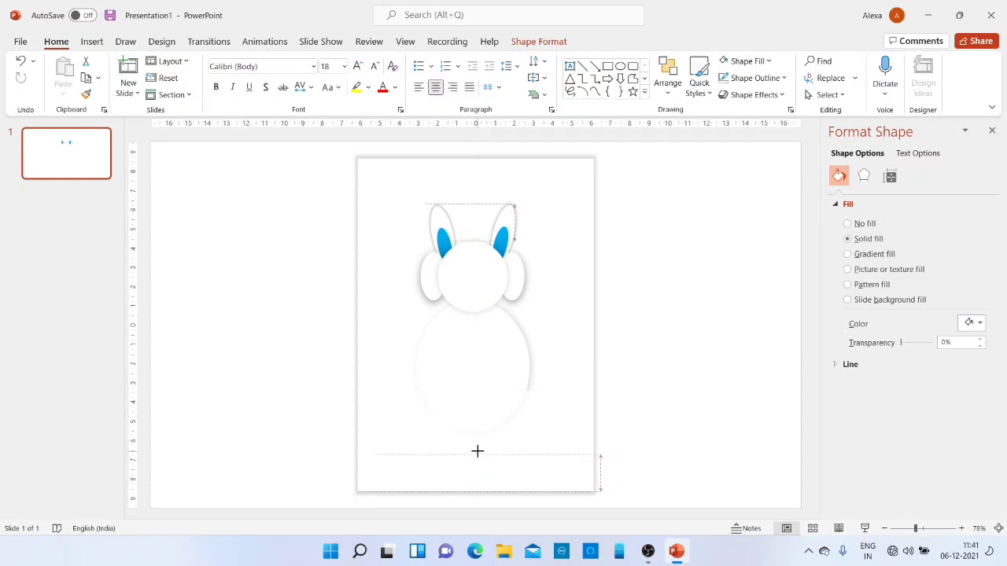
pyautogui.click(733, 362)
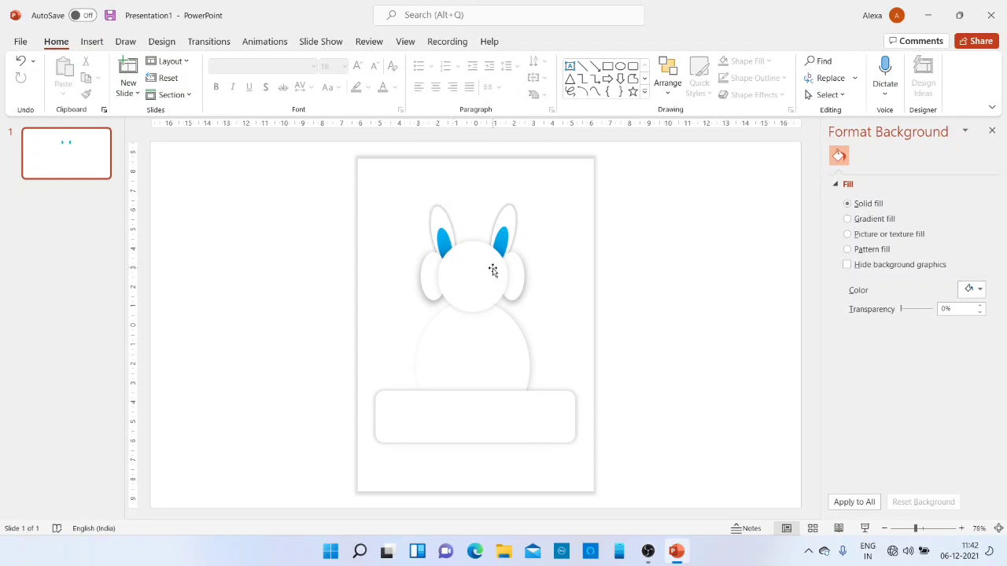
# - Draw a small 1.2 × 0.68 cm rounded rectangle to the left of the card
pyautogui.click(91, 42)
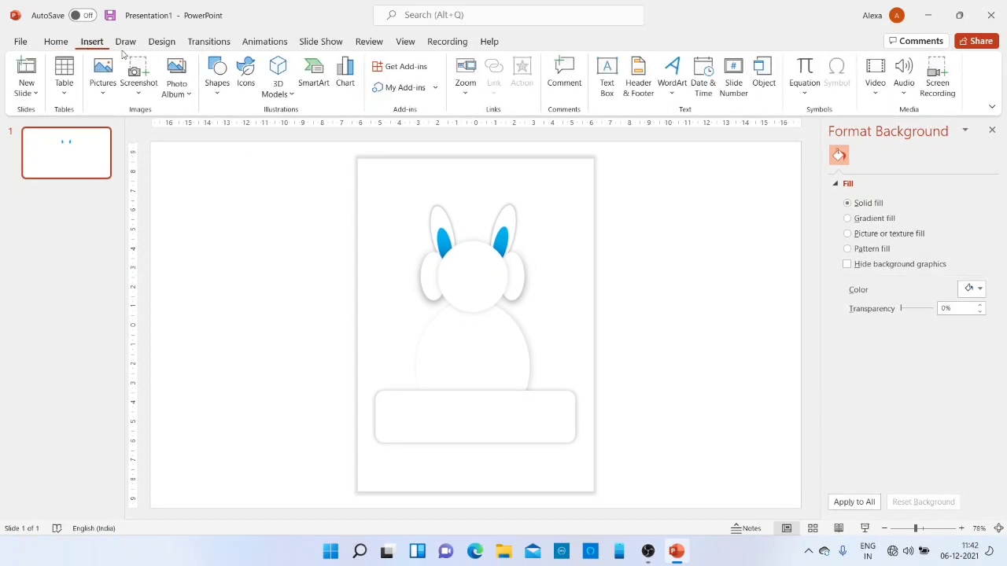
pyautogui.click(214, 95)
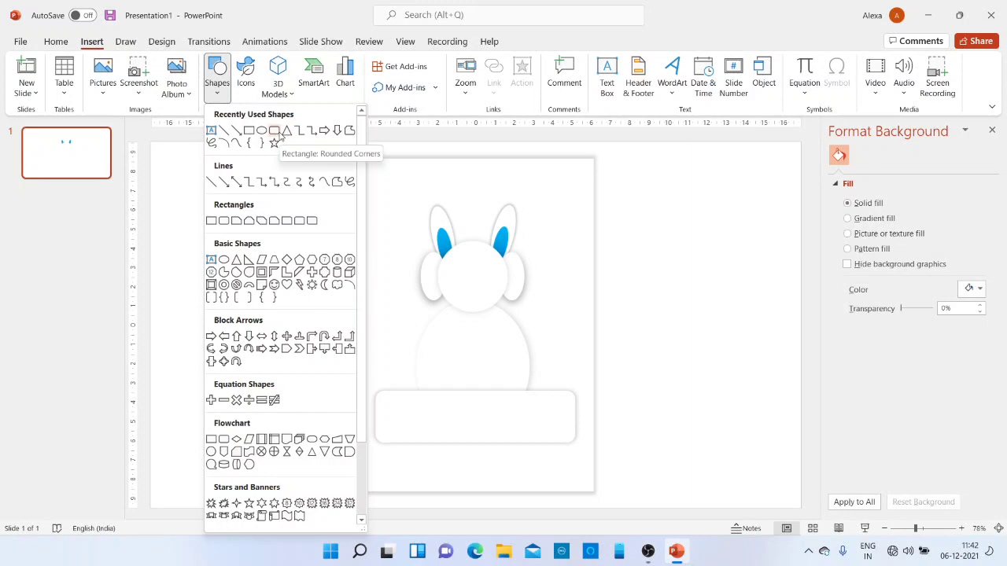
pyautogui.click(274, 130)
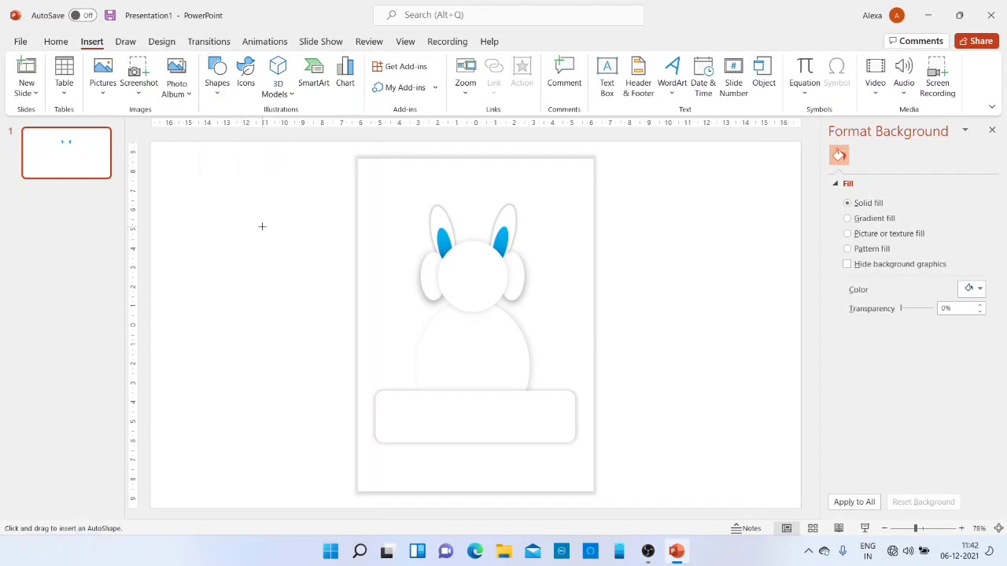
pyautogui.moveTo(256, 218); pyautogui.dragTo(264, 234)
pyautogui.moveTo(268, 238); pyautogui.dragTo(268, 243)
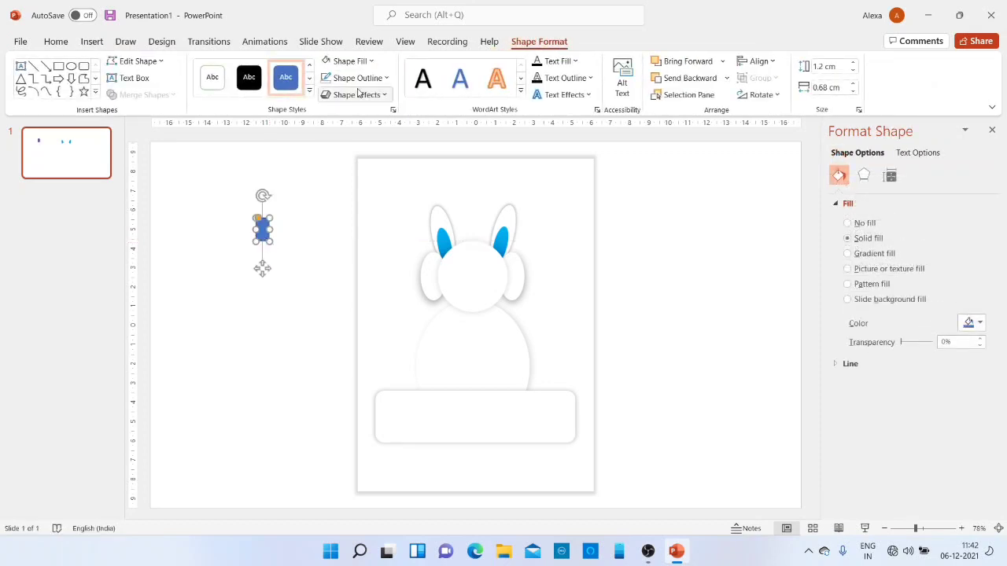
# - Remove the outline from the small rounded rectangle
pyautogui.click(367, 63)
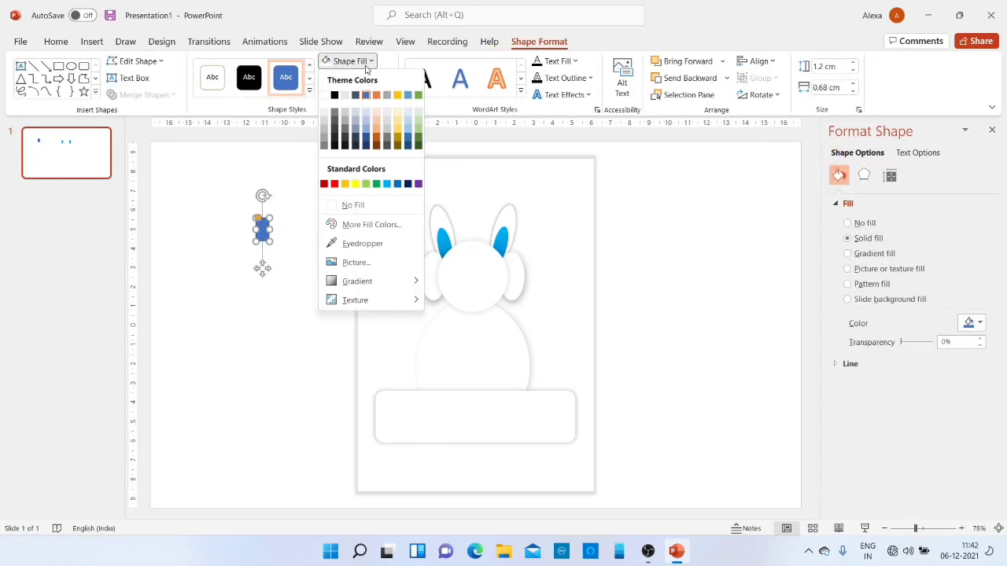
pyautogui.click(367, 64)
pyautogui.click(368, 76)
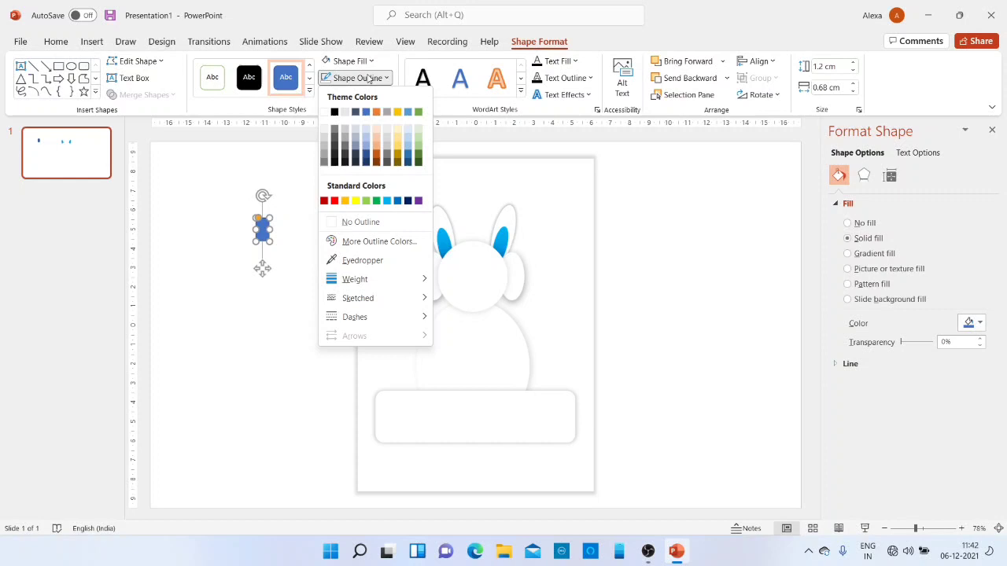
pyautogui.click(365, 225)
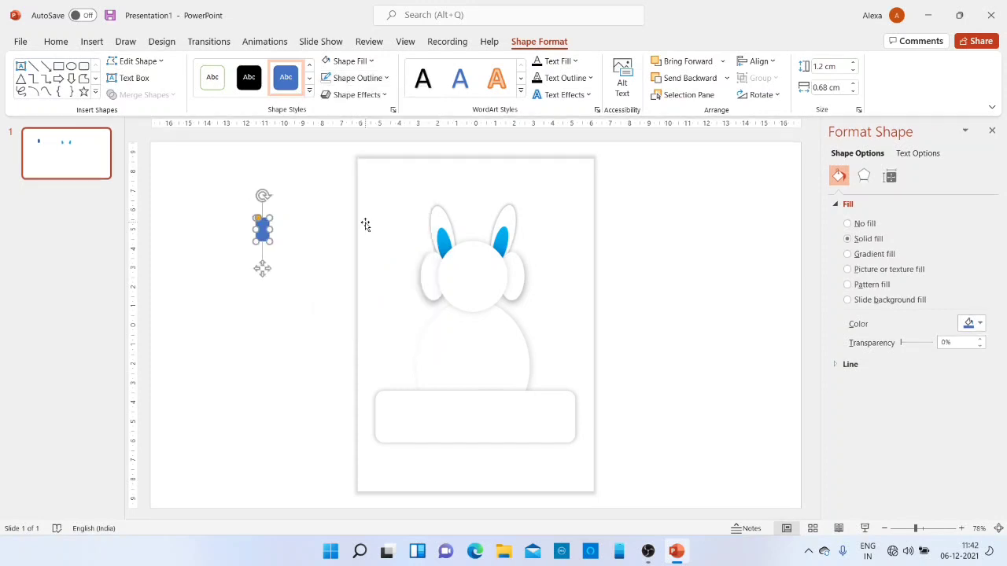
# - Give it a Linear Down blue gradient with the middle stop removed and a light blue first stop
pyautogui.click(361, 62)
pyautogui.moveTo(383, 290)
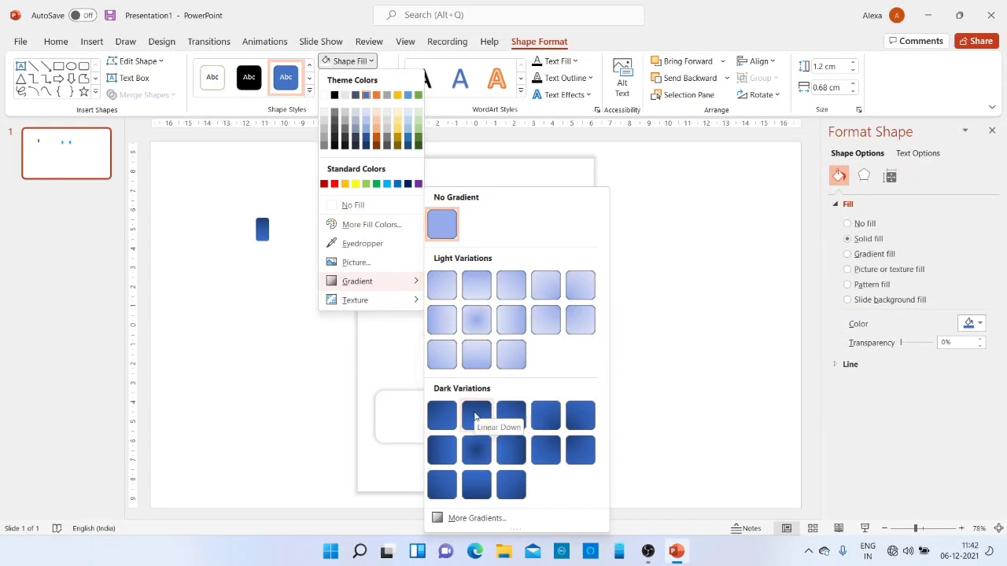
pyautogui.click(475, 417)
pyautogui.click(367, 65)
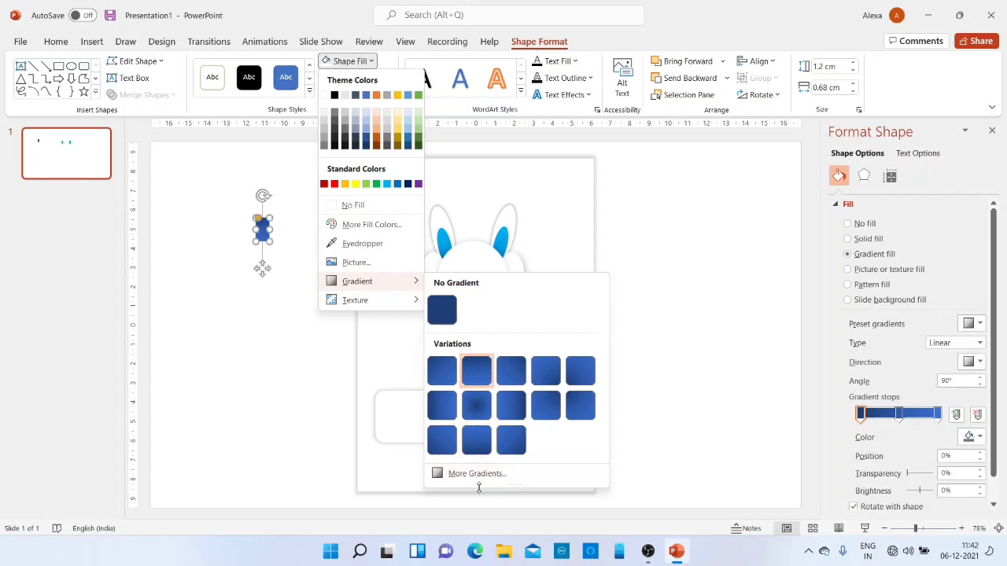
pyautogui.click(490, 476)
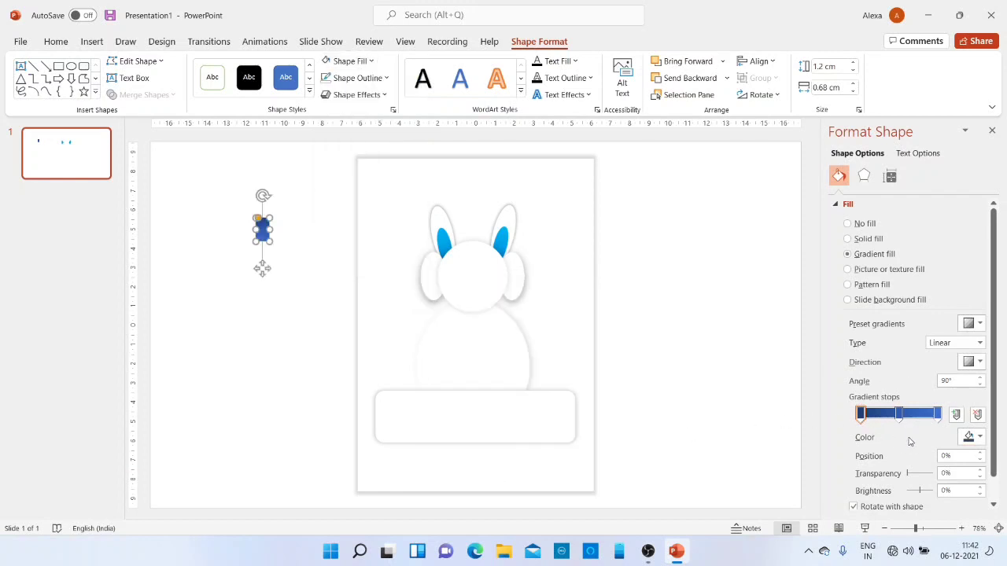
pyautogui.click(899, 414)
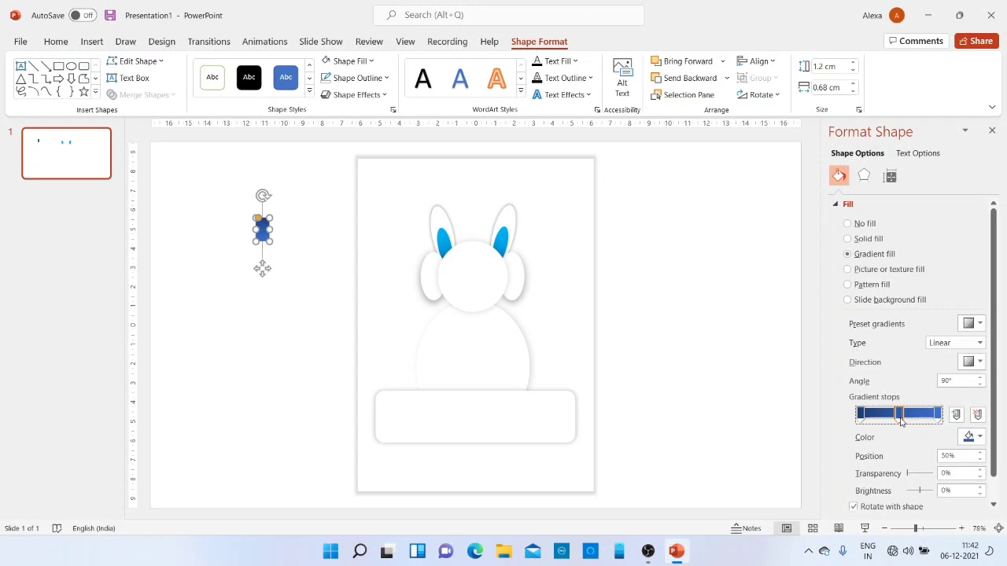
pyautogui.click(975, 417)
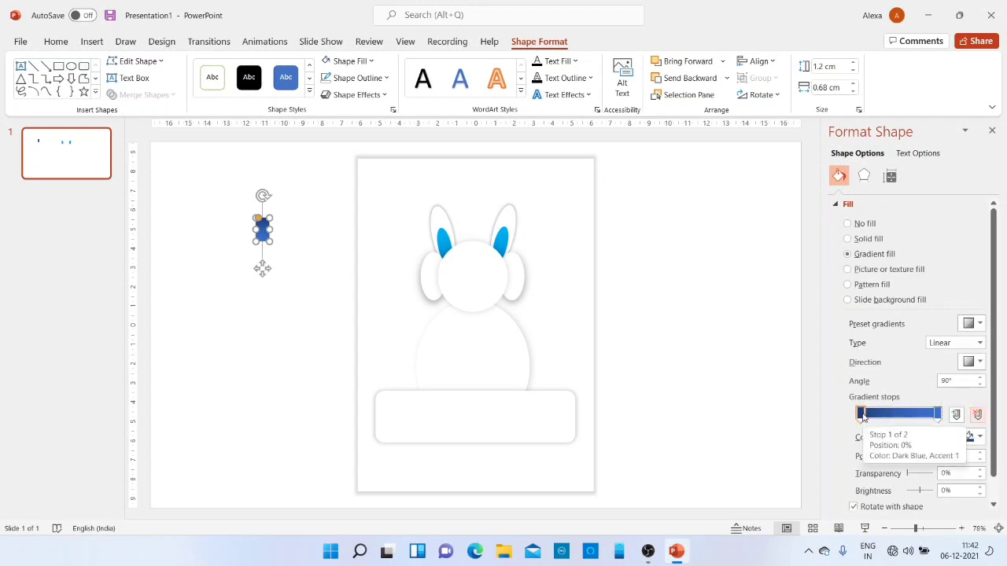
pyautogui.click(980, 438)
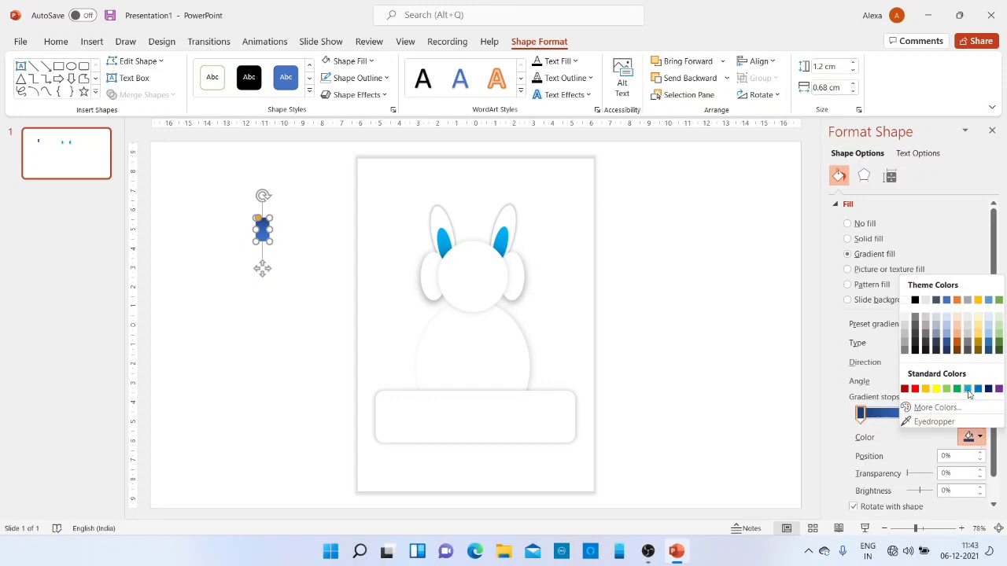
pyautogui.click(967, 388)
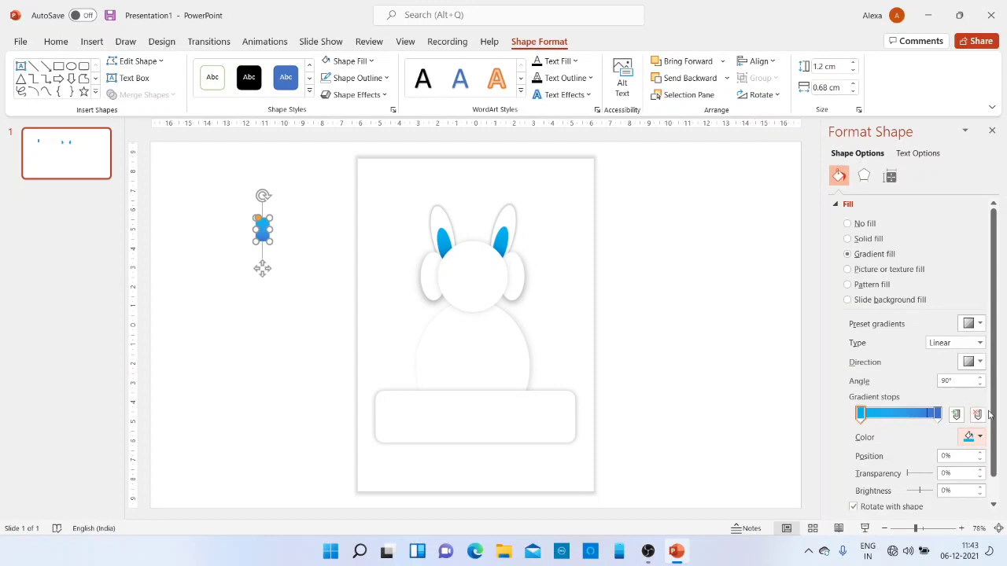
pyautogui.click(938, 417)
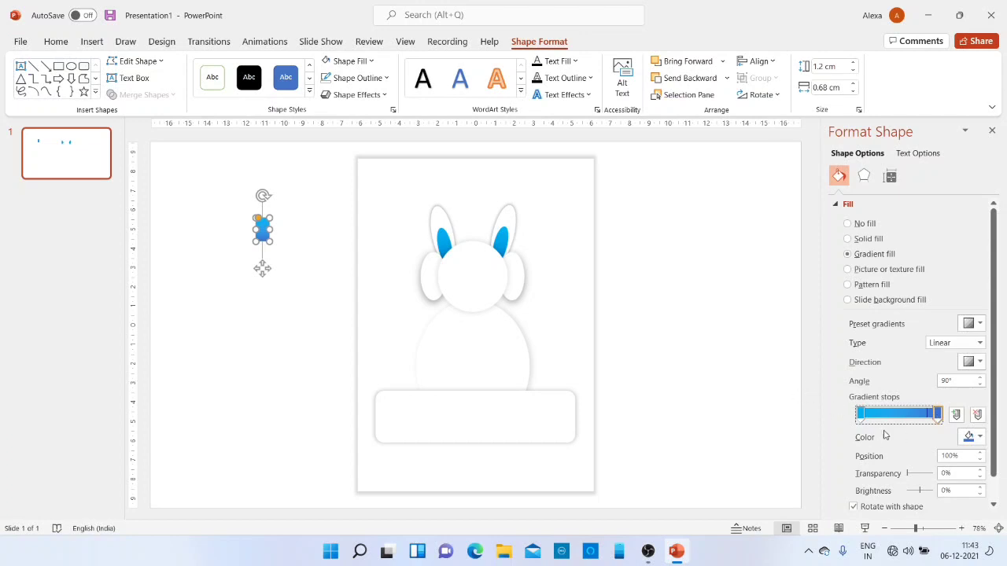
pyautogui.click(785, 407)
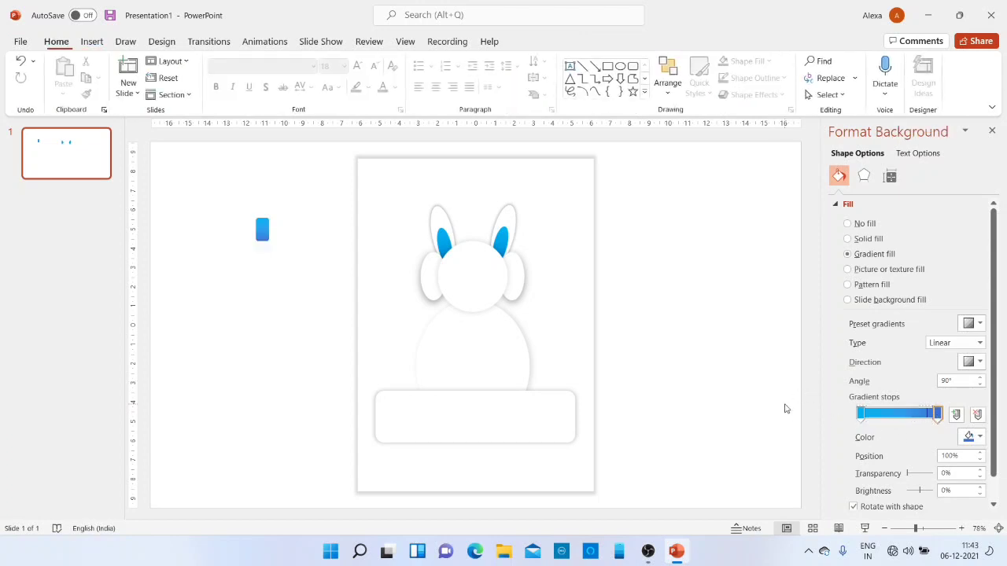
# - Rotate the small blue gradient shape 180° so it is upside down
pyautogui.click(262, 228)
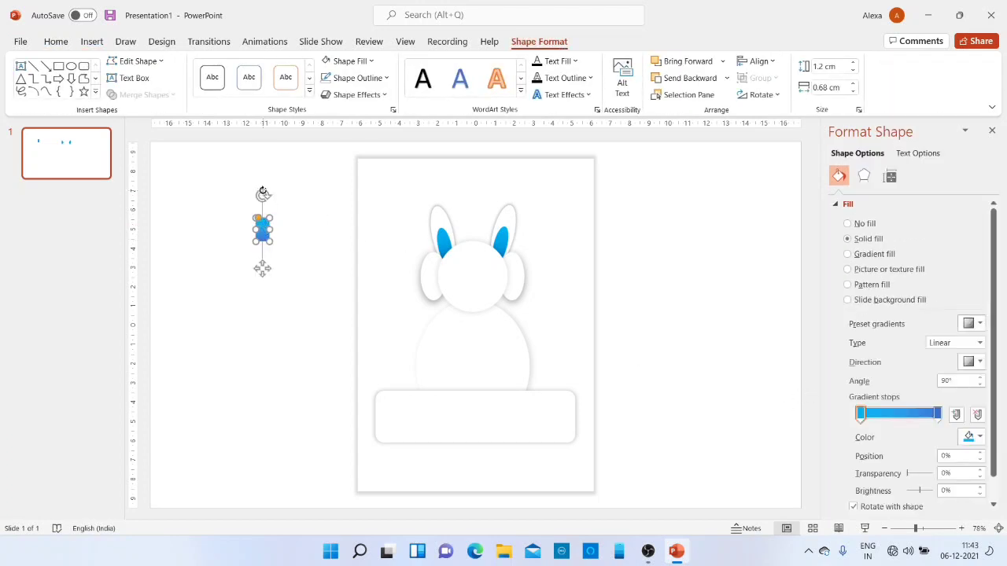
pyautogui.moveTo(262, 195); pyautogui.dragTo(263, 264)
pyautogui.click(278, 235)
# - Move the shape onto the bunny's face and add a matching second eye beside it
pyautogui.click(262, 230)
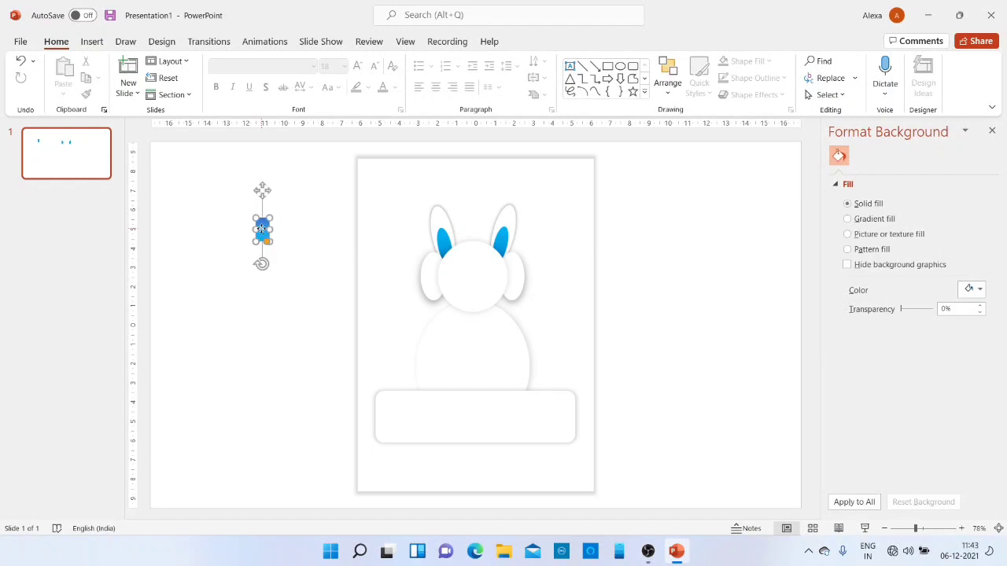
pyautogui.moveTo(447, 272); pyautogui.dragTo(455, 269)
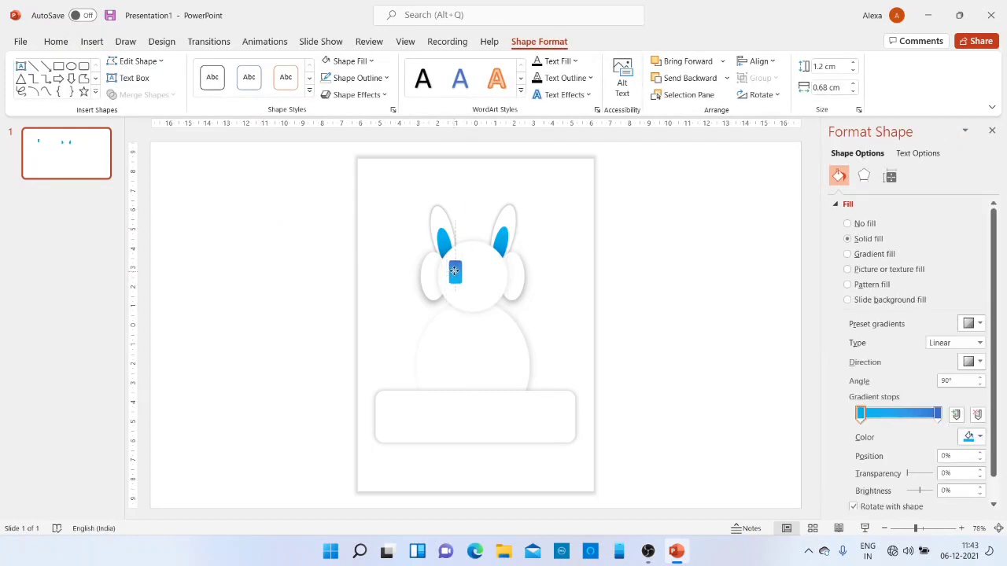
pyautogui.moveTo(455, 269)
pyautogui.mouseDown()
pyautogui.moveTo(463, 280)
pyautogui.moveTo(489, 270)
pyautogui.mouseUp()
pyautogui.click(620, 283)
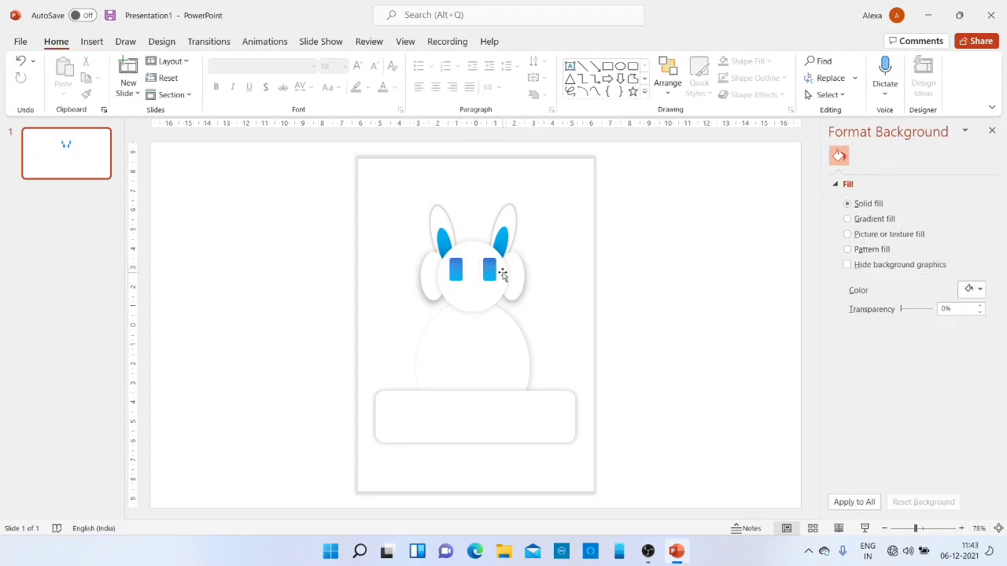
pyautogui.keyDown('ctrl'); pyautogui.scroll(10, 502, 273); pyautogui.keyUp('ctrl')
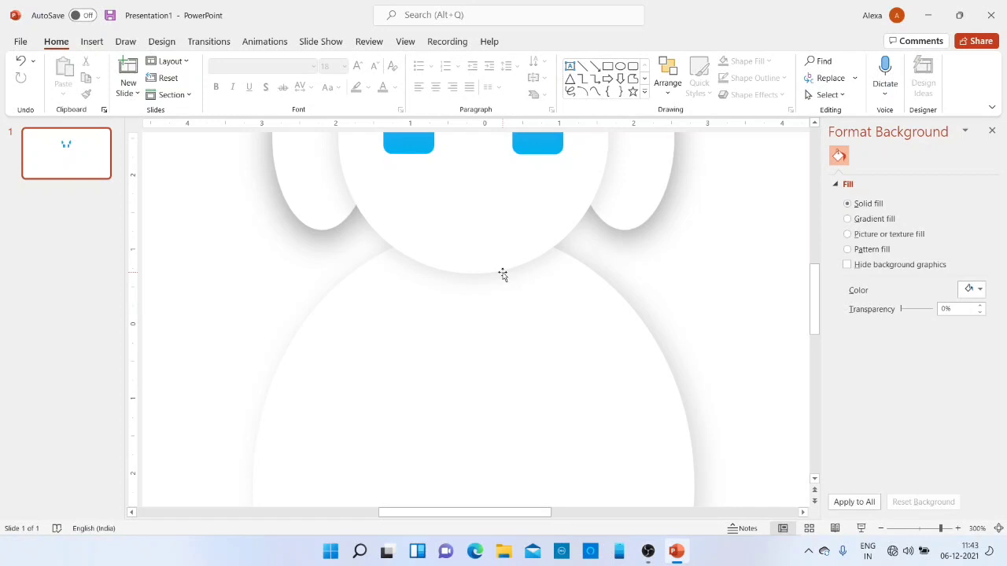
pyautogui.scroll(1, 502, 272)
pyautogui.scroll(1, 502, 273)
pyautogui.scroll(1, 502, 273)
# - Draw a straight vertical line down the left eye and duplicate it onto the eye
pyautogui.scroll(1, 502, 273)
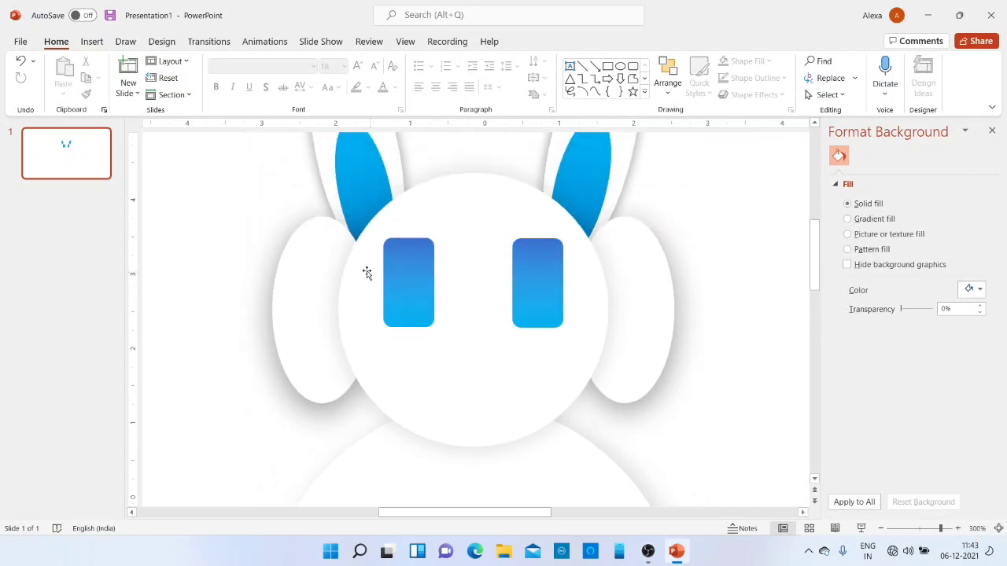
pyautogui.click(93, 42)
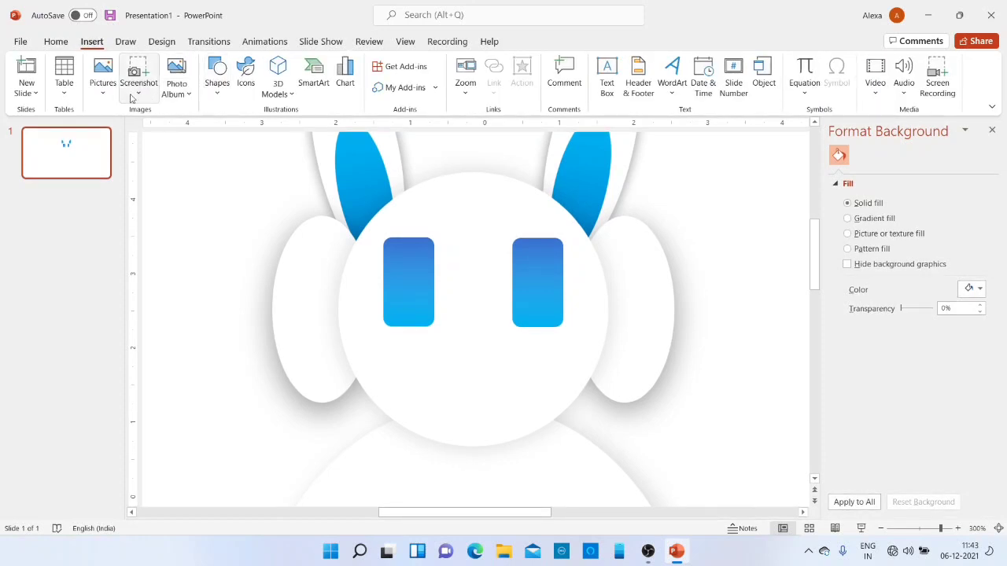
pyautogui.click(217, 88)
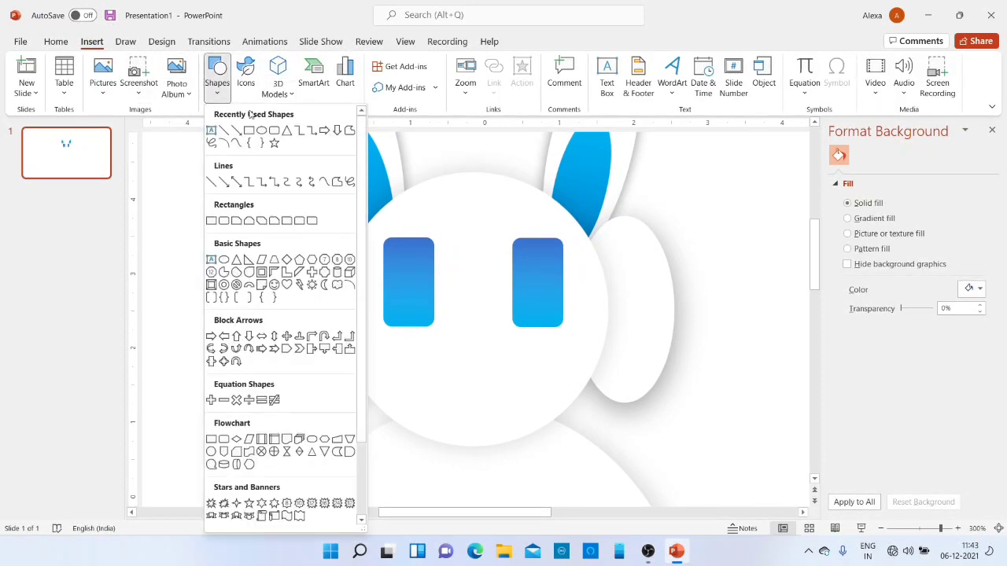
pyautogui.click(225, 131)
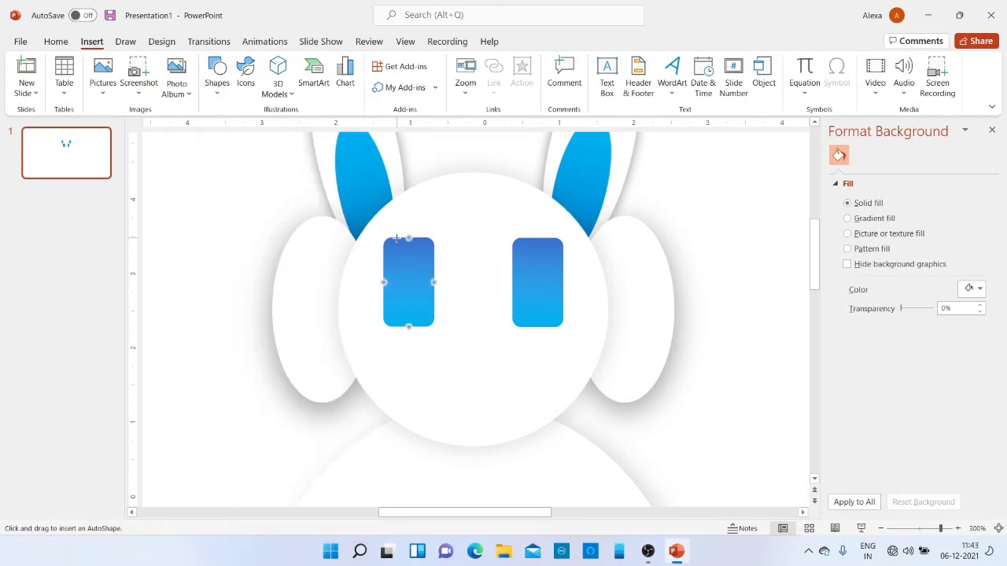
pyautogui.moveTo(408, 237); pyautogui.dragTo(408, 326)
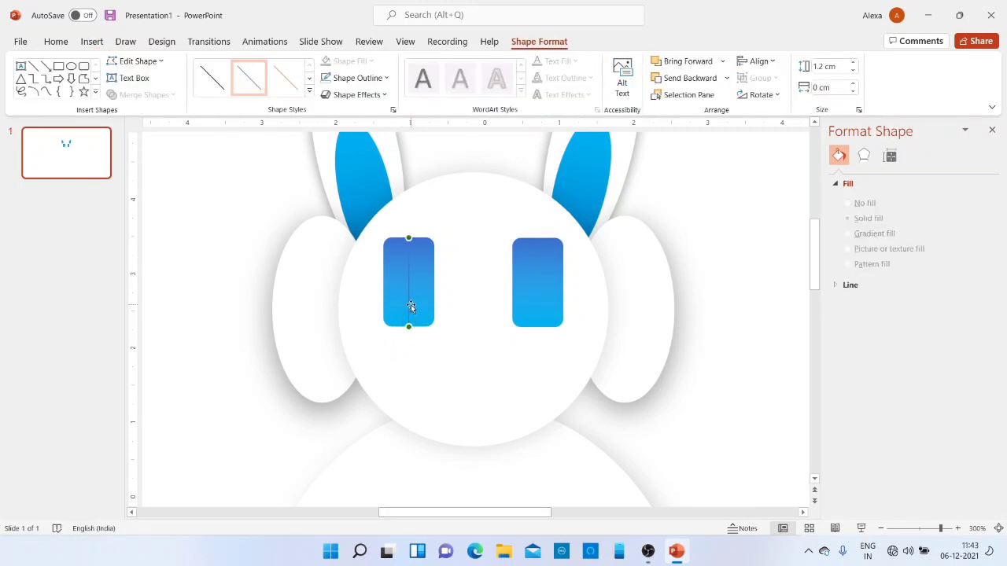
pyautogui.hotkey('ctrl', 'd')
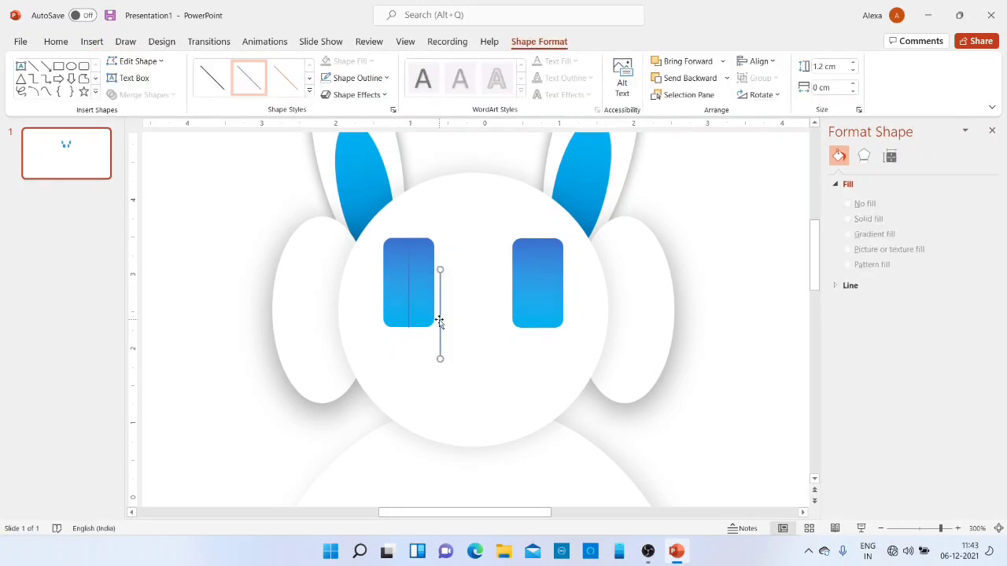
pyautogui.moveTo(438, 319); pyautogui.dragTo(395, 291)
# - Make both vertical lines black and place a third copy inside the left eye
pyautogui.click(361, 77)
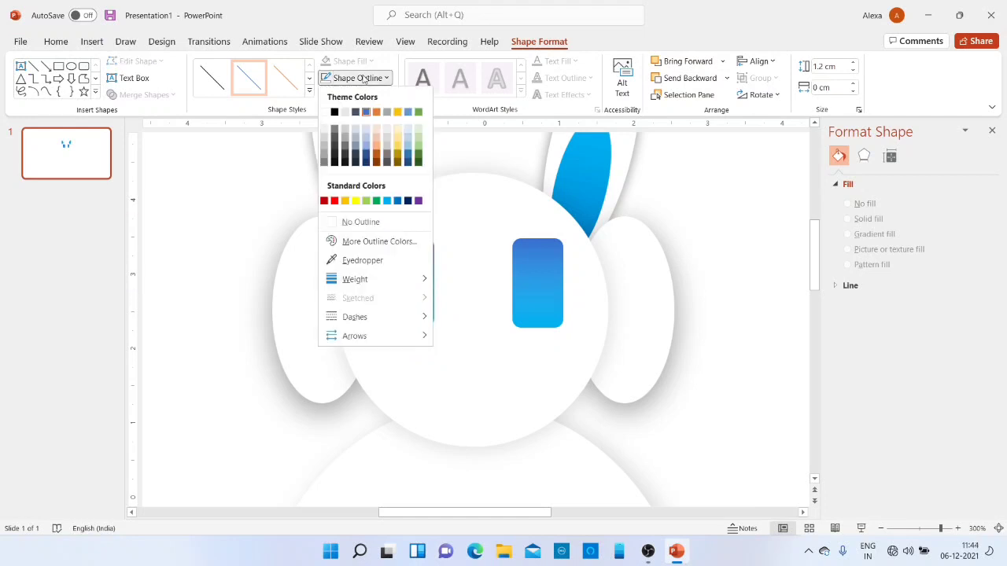
pyautogui.click(333, 112)
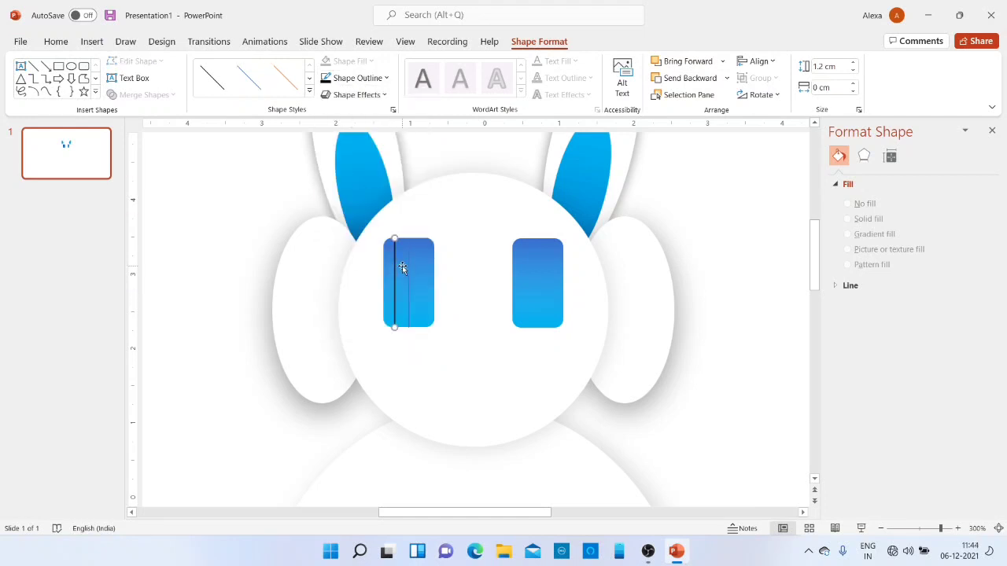
pyautogui.click(350, 78)
pyautogui.click(334, 113)
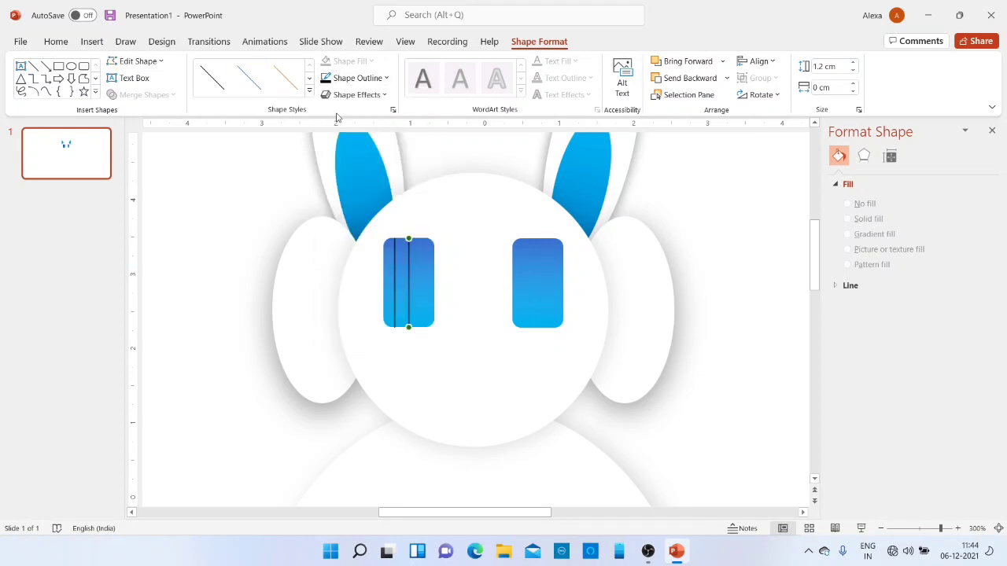
pyautogui.hotkey('ctrl', 'd')
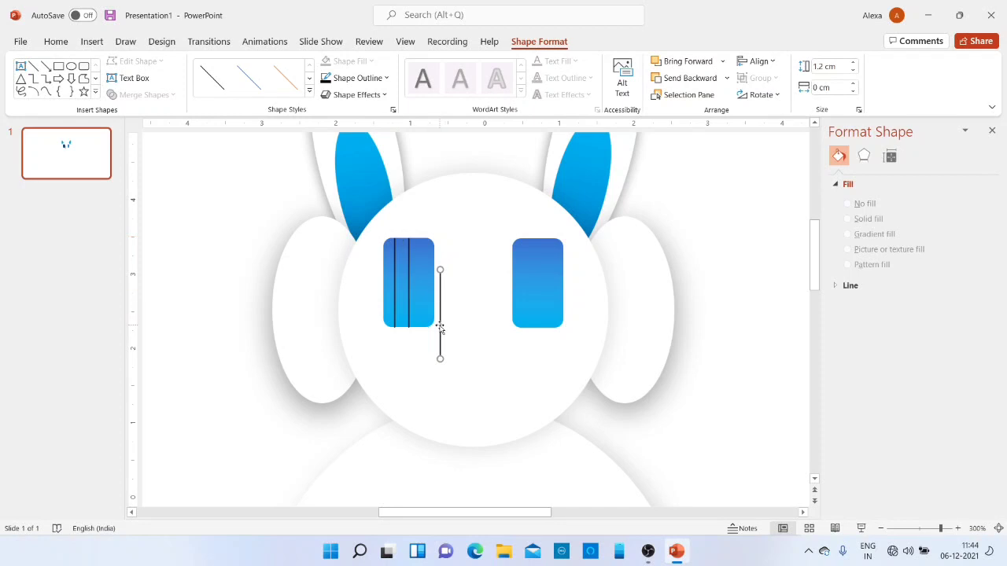
pyautogui.moveTo(440, 328); pyautogui.dragTo(420, 296)
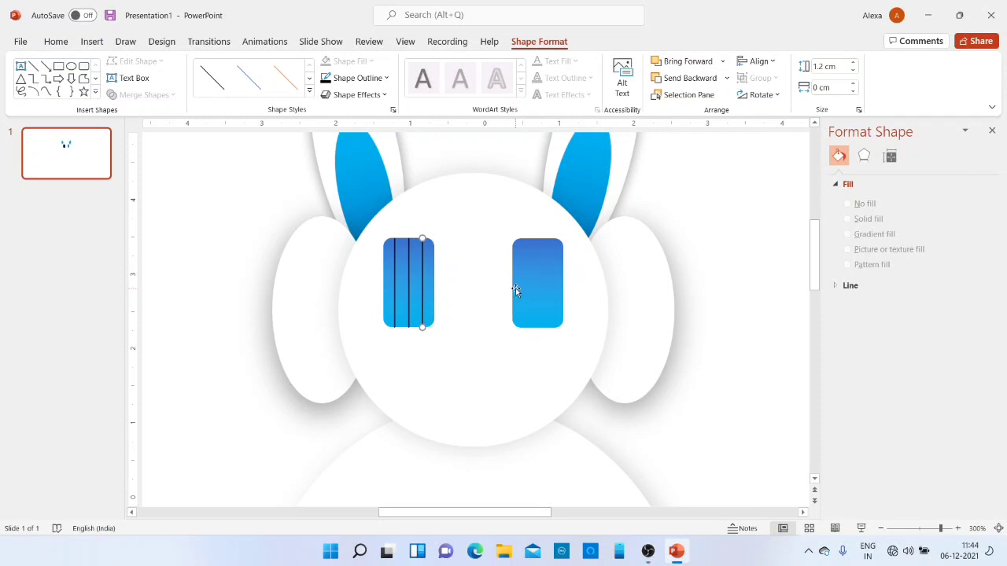
# - Round the left eye into a capsule and connect a vertical line's top end to it
pyautogui.click(432, 277)
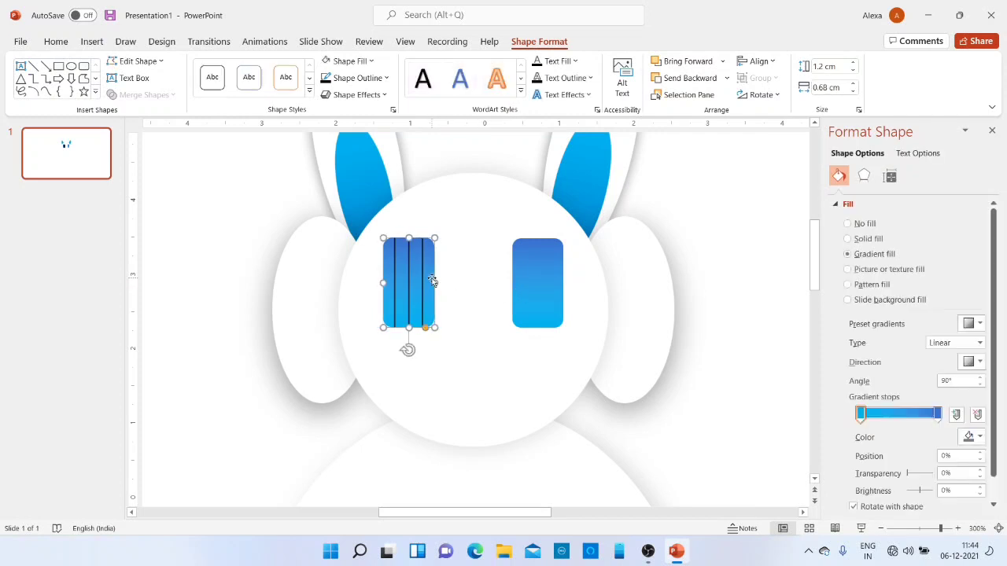
pyautogui.moveTo(425, 328); pyautogui.dragTo(409, 336)
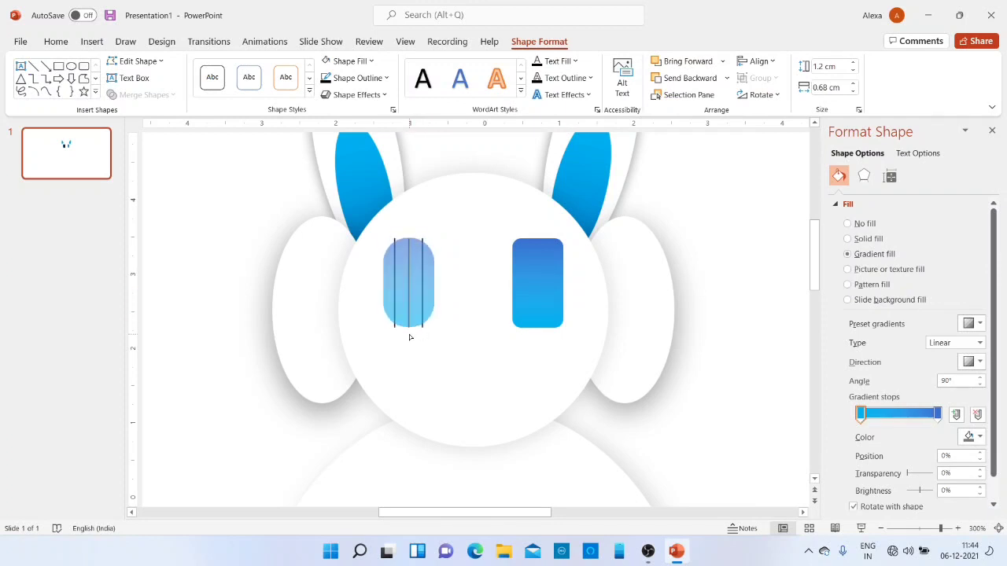
pyautogui.click(394, 277)
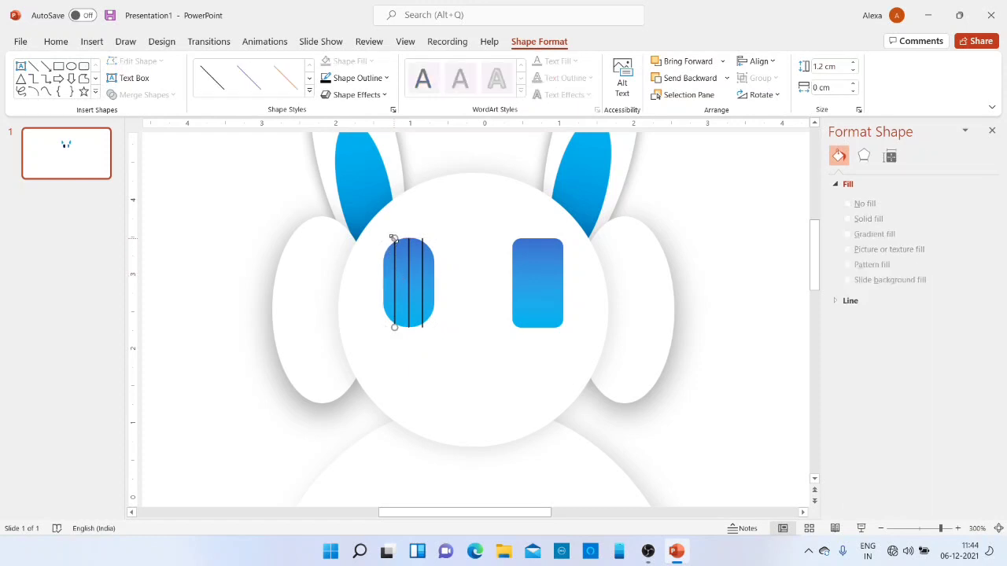
pyautogui.moveTo(394, 237); pyautogui.dragTo(389, 246)
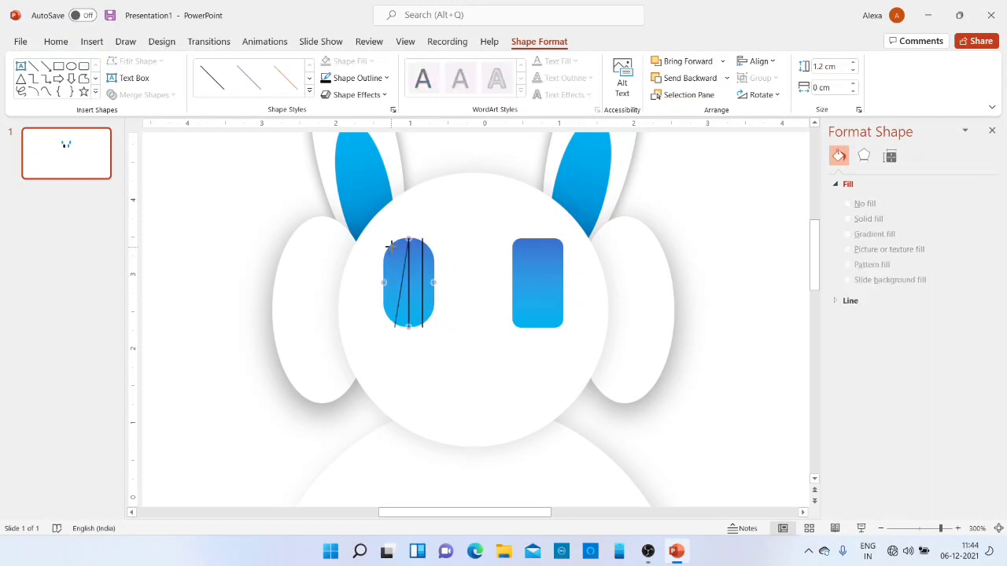
pyautogui.moveTo(387, 246); pyautogui.dragTo(391, 250)
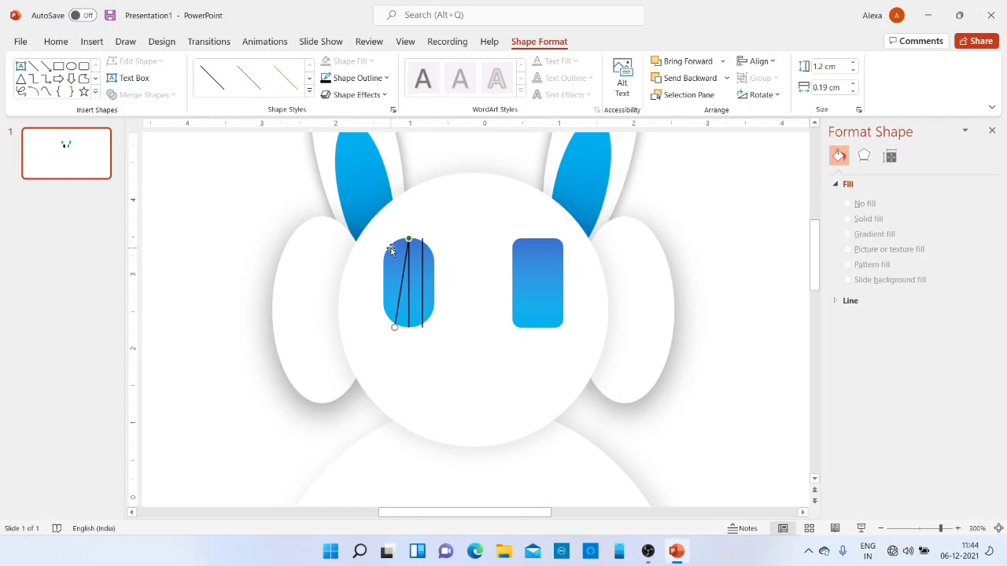
# - Delete the stray slanted line and position another vertical line inside the capsule
pyautogui.press('Delete')
pyautogui.click(407, 272)
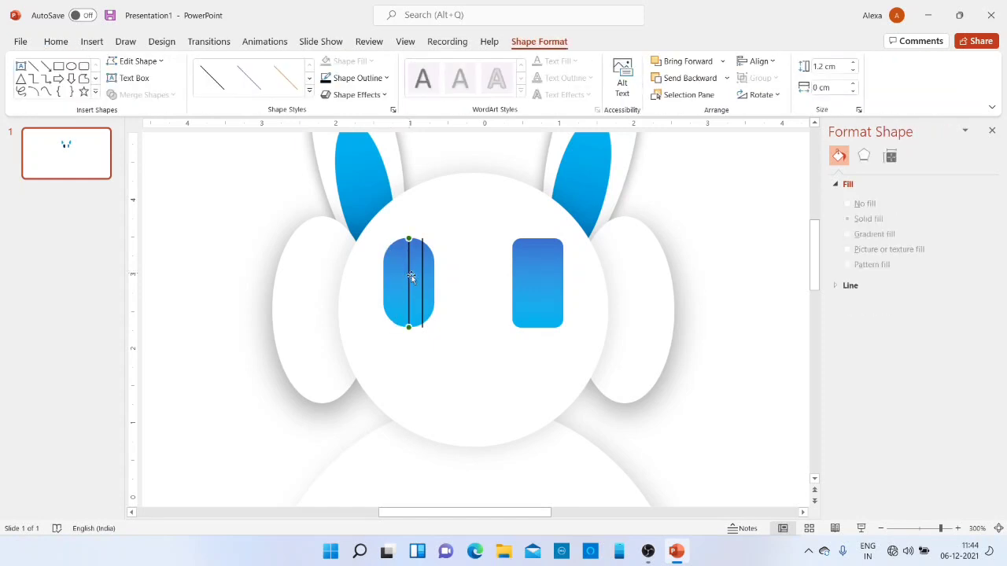
pyautogui.moveTo(422, 290); pyautogui.dragTo(395, 291)
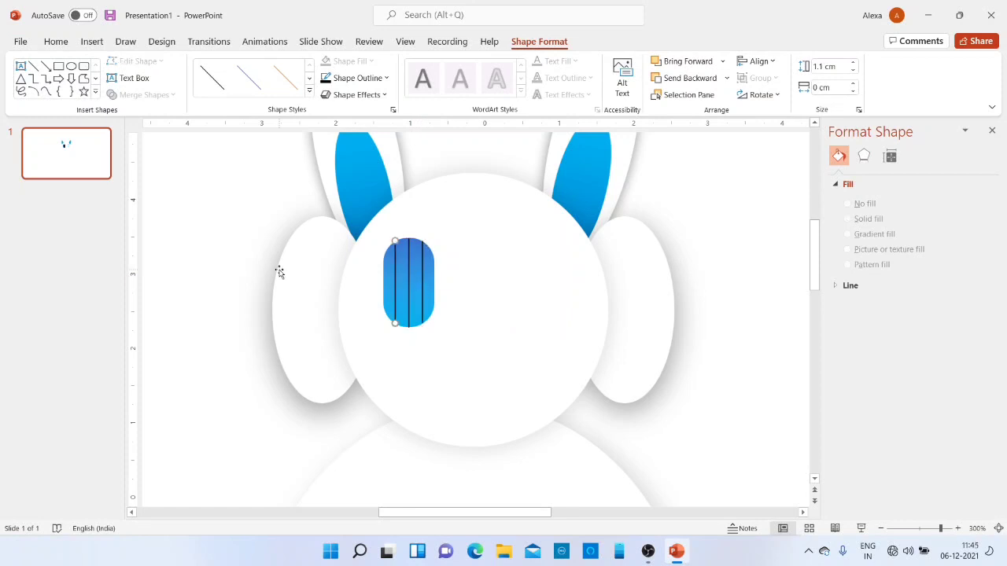
pyautogui.click(34, 67)
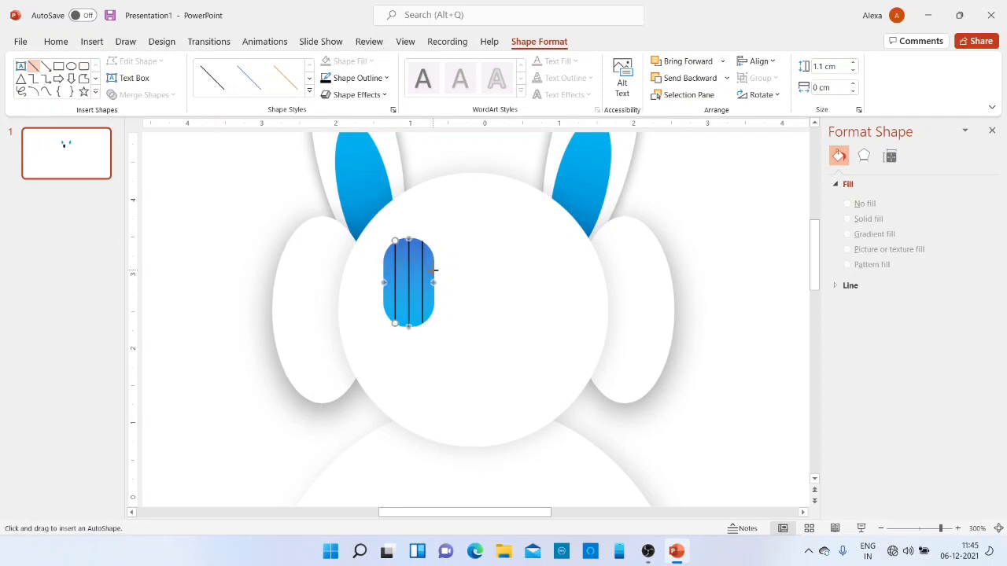
# - Draw a black horizontal line across the capsule and duplicate it just below
pyautogui.moveTo(434, 279); pyautogui.dragTo(383, 282)
pyautogui.click(355, 78)
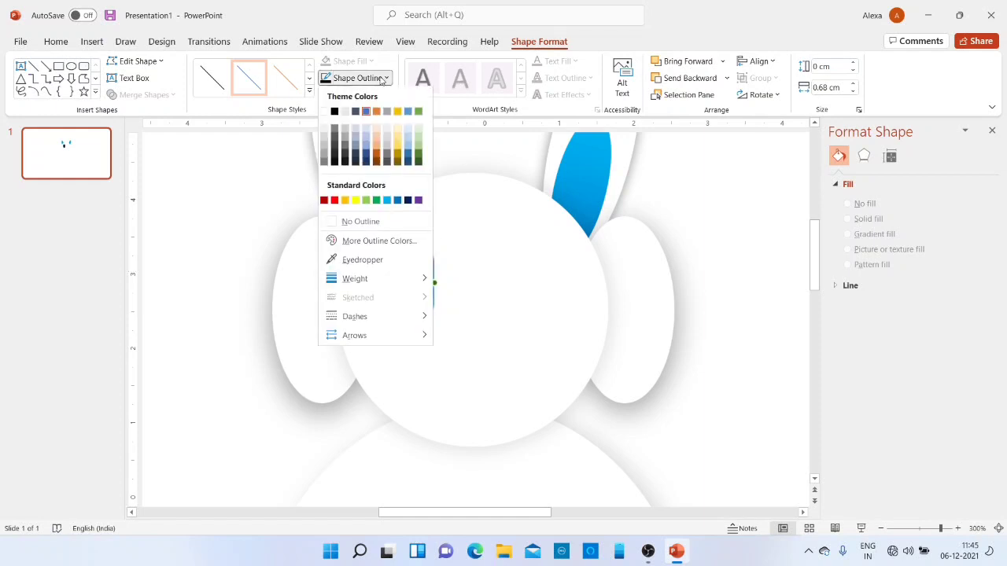
pyautogui.click(336, 107)
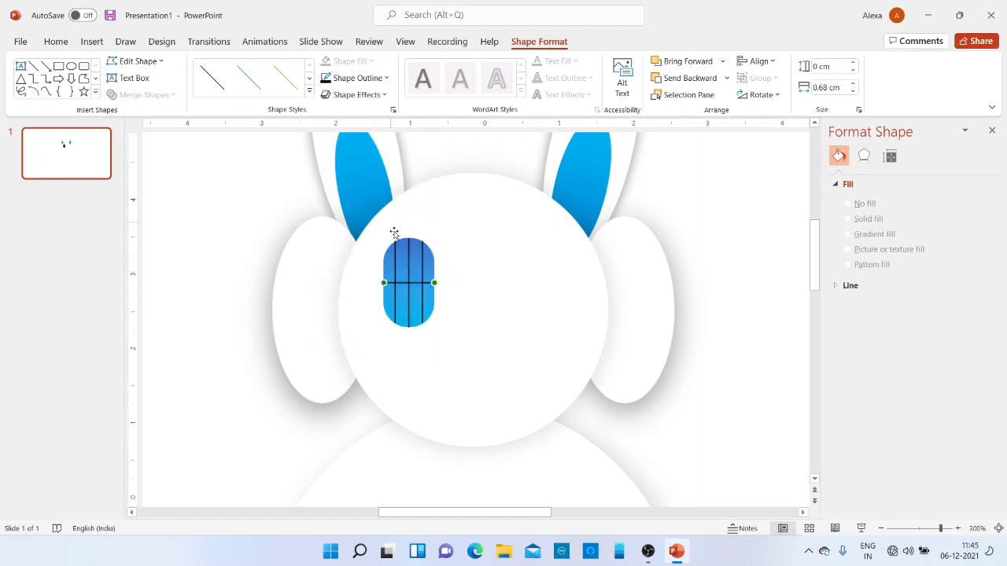
pyautogui.click(421, 283)
pyautogui.hotkey('ctrl', 'd')
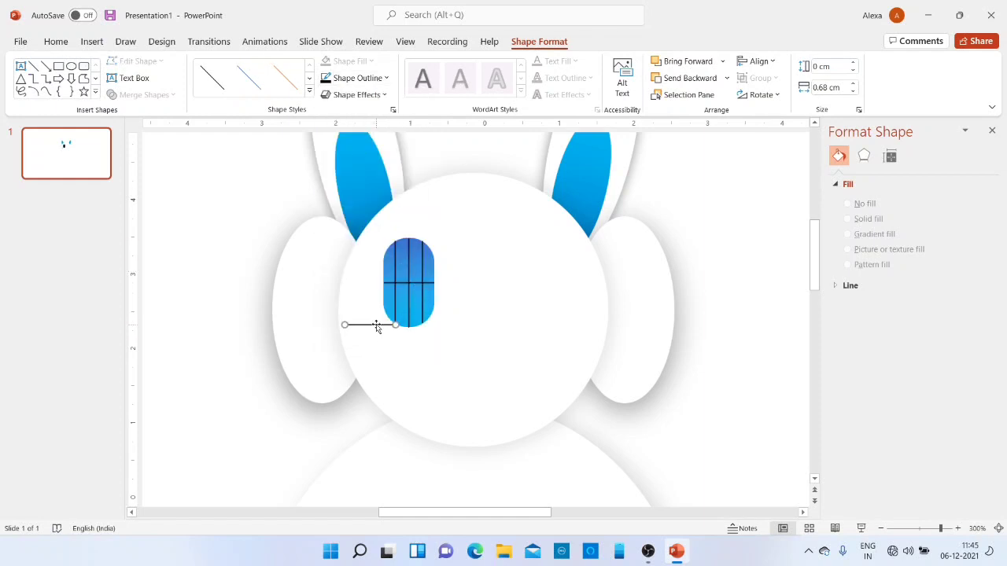
pyautogui.moveTo(371, 325); pyautogui.dragTo(409, 297)
# - Add more evenly spaced horizontal copies and align them to complete the grid
pyautogui.hotkey('ctrl', 'd')
pyautogui.hotkey('ctrl', 'd')
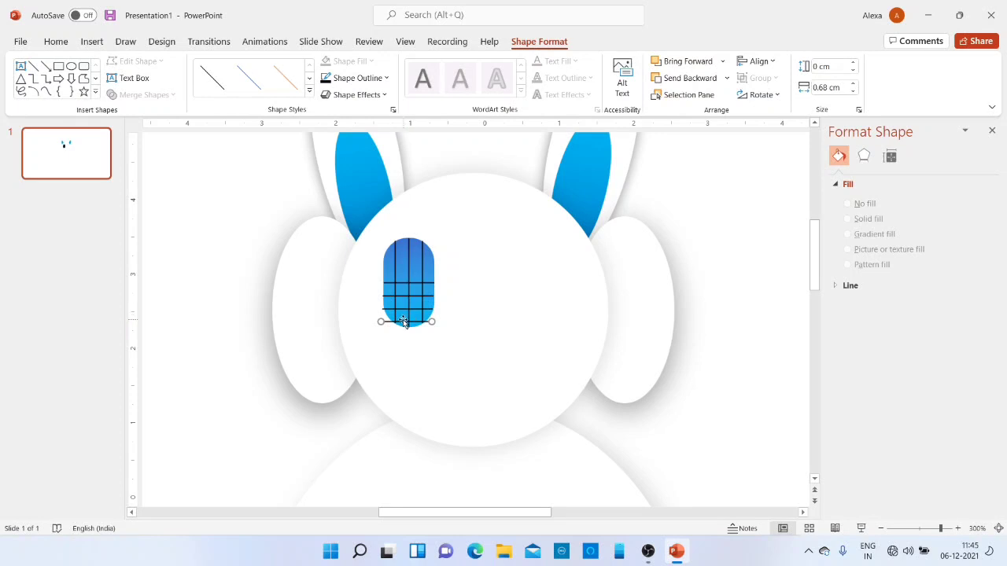
pyautogui.moveTo(404, 323)
pyautogui.mouseDown()
pyautogui.moveTo(407, 234)
pyautogui.moveTo(404, 257)
pyautogui.mouseUp()
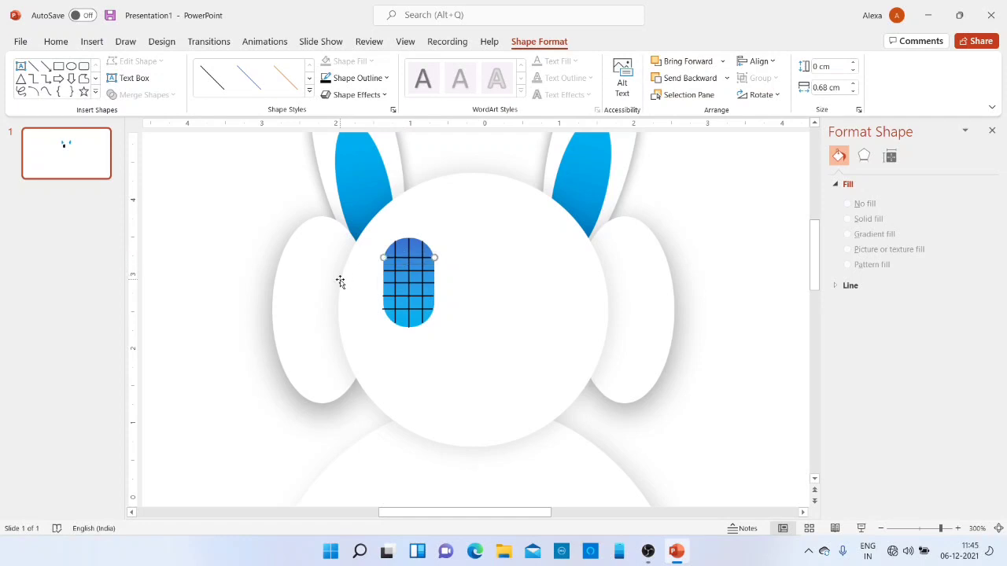
pyautogui.scroll(5, 396, 315)
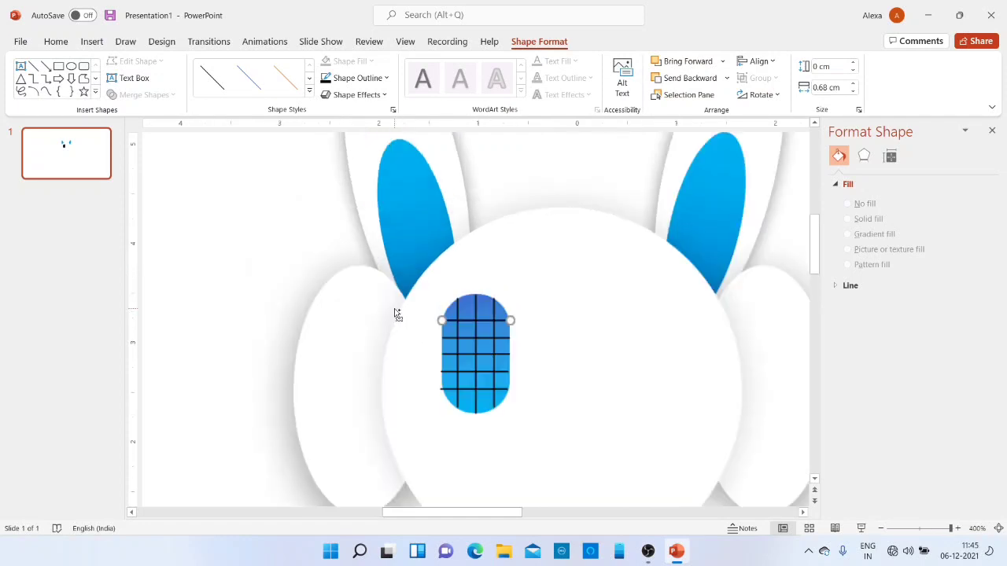
pyautogui.click(452, 390)
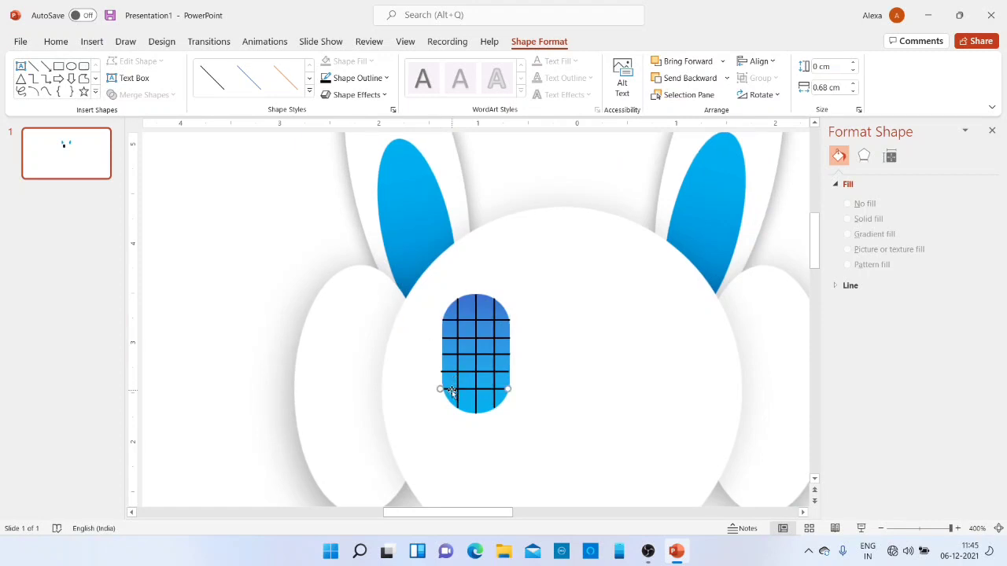
pyautogui.hotkey('ctrl', 'Right')
pyautogui.click(312, 279)
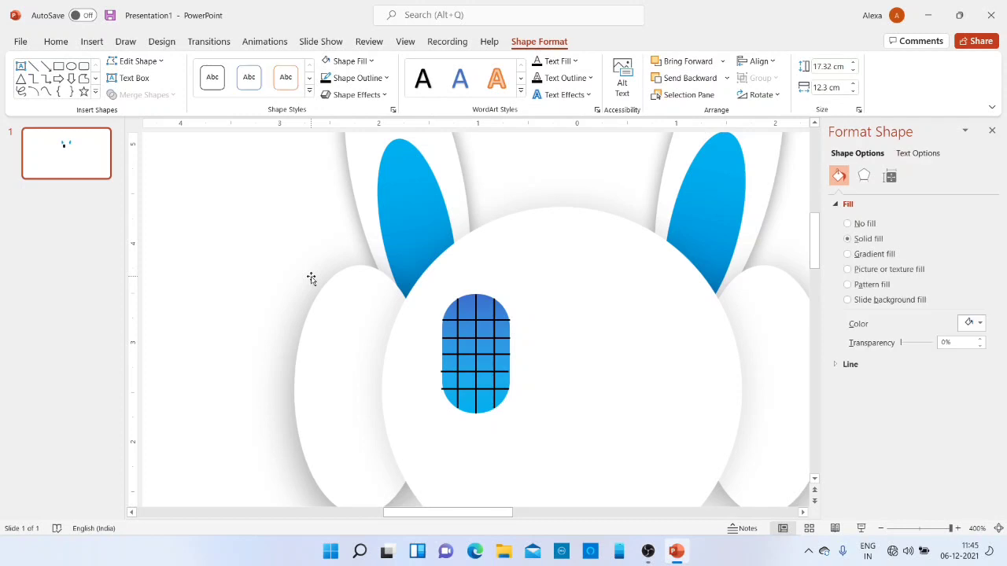
# - Select the gridded left eye with its lines, duplicate it, and place the copy as the right eye
pyautogui.scroll(-10, 438, 210)
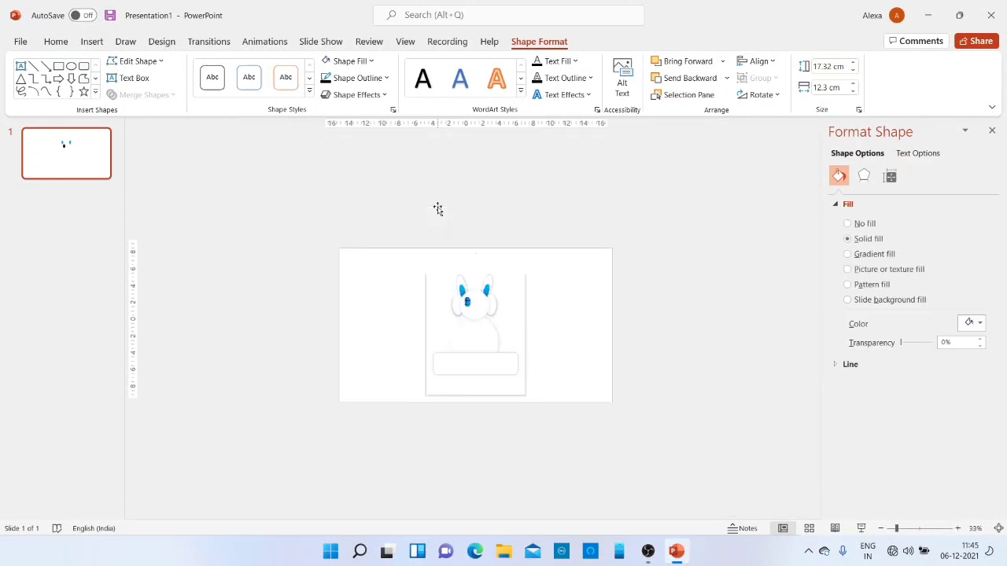
pyautogui.scroll(4, 439, 210)
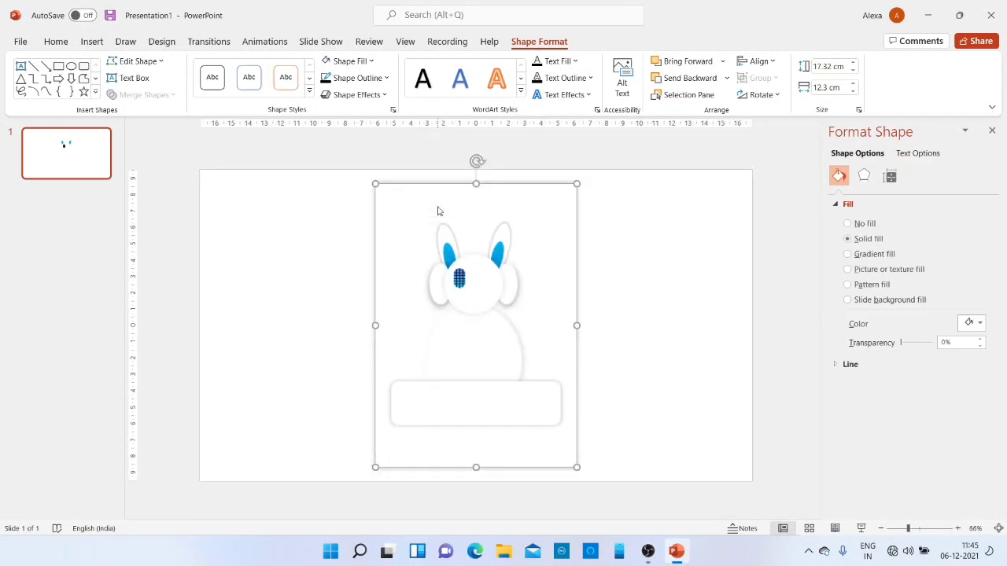
pyautogui.click(303, 225)
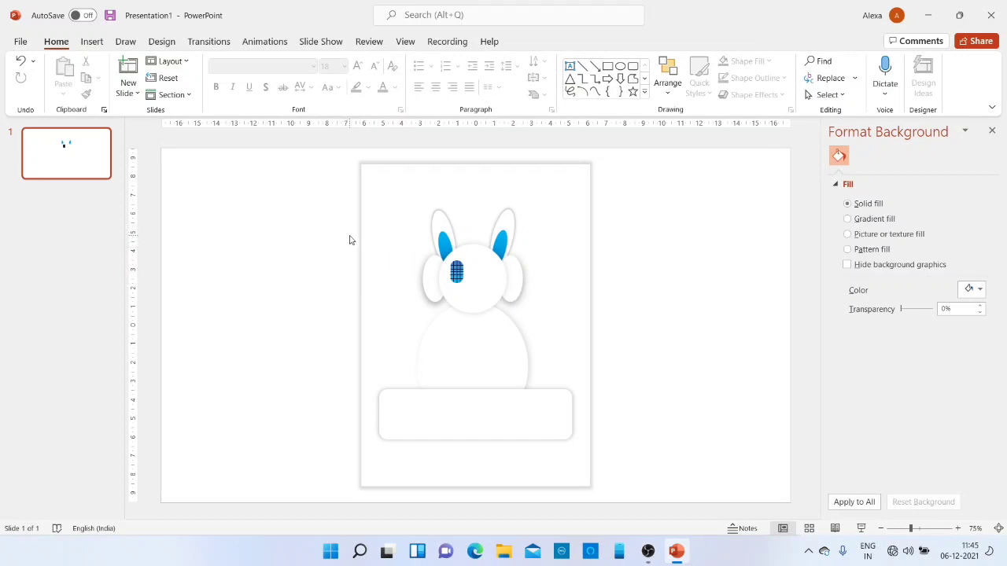
pyautogui.moveTo(349, 235); pyautogui.dragTo(472, 290)
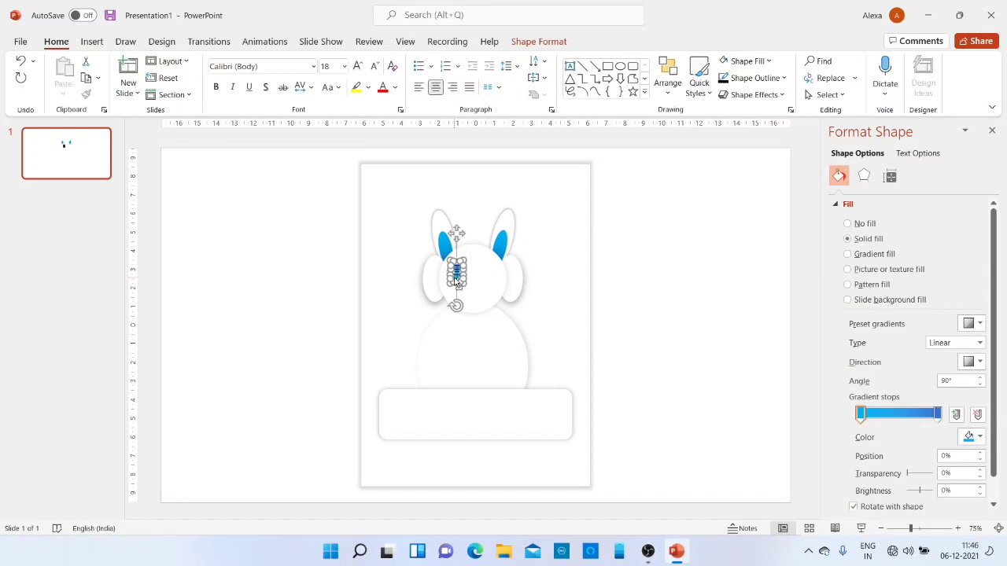
pyautogui.hotkey('ctrl', 'd')
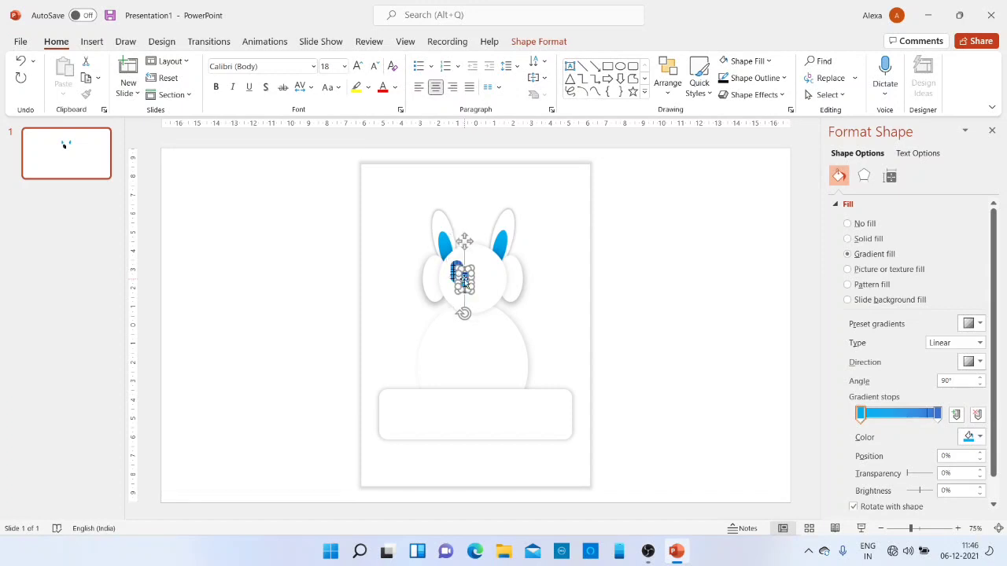
pyautogui.moveTo(464, 278); pyautogui.dragTo(488, 271)
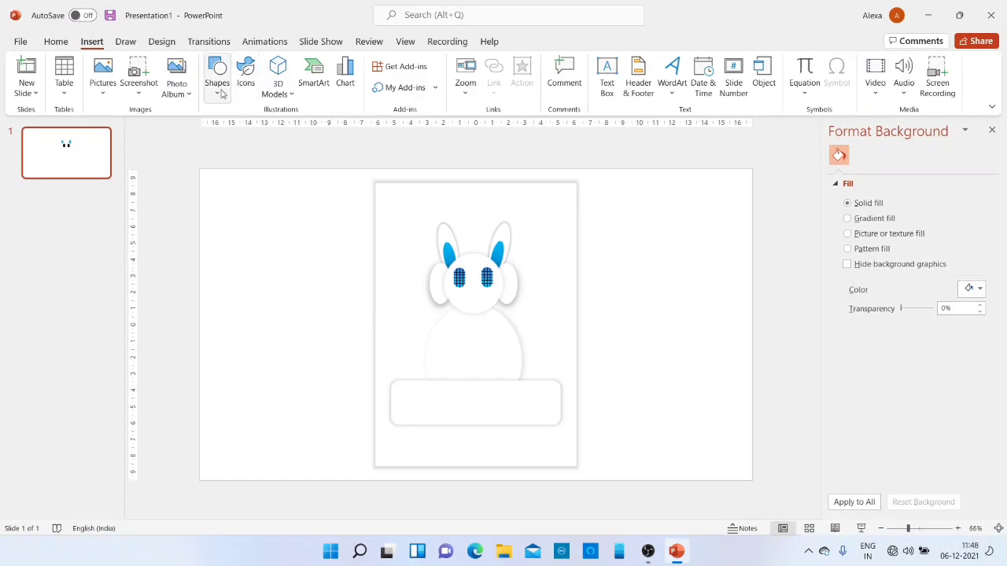
# - Draw a no-fill circle left of the card, duplicate it overlapping just below, and select both
pyautogui.click(219, 88)
pyautogui.click(261, 131)
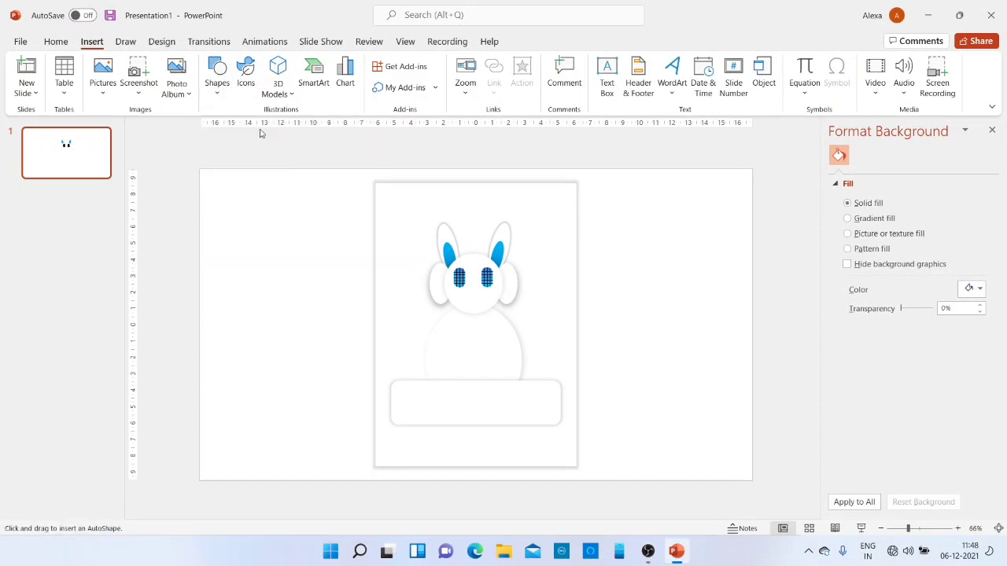
pyautogui.moveTo(281, 255); pyautogui.dragTo(332, 306)
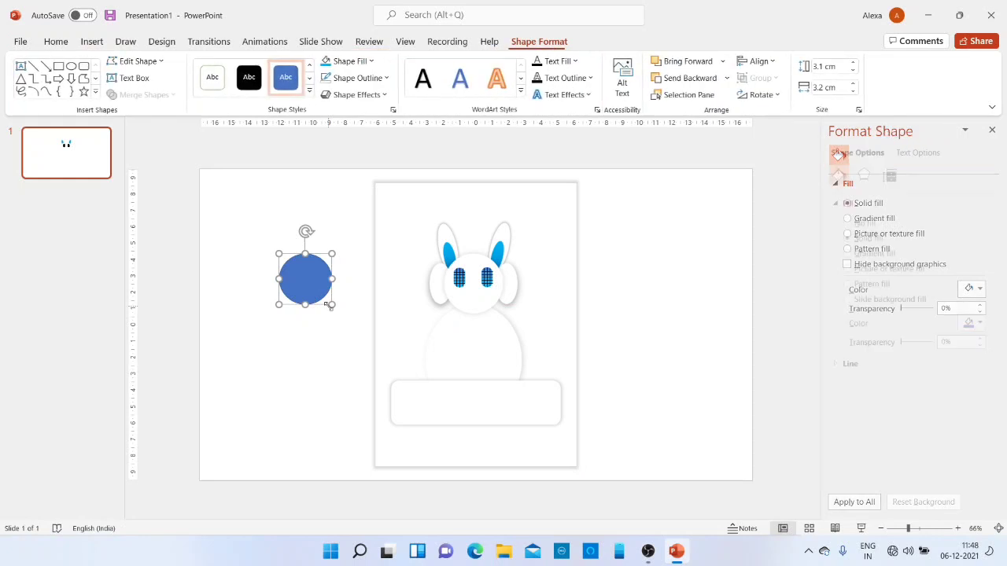
pyautogui.click(354, 62)
pyautogui.click(354, 205)
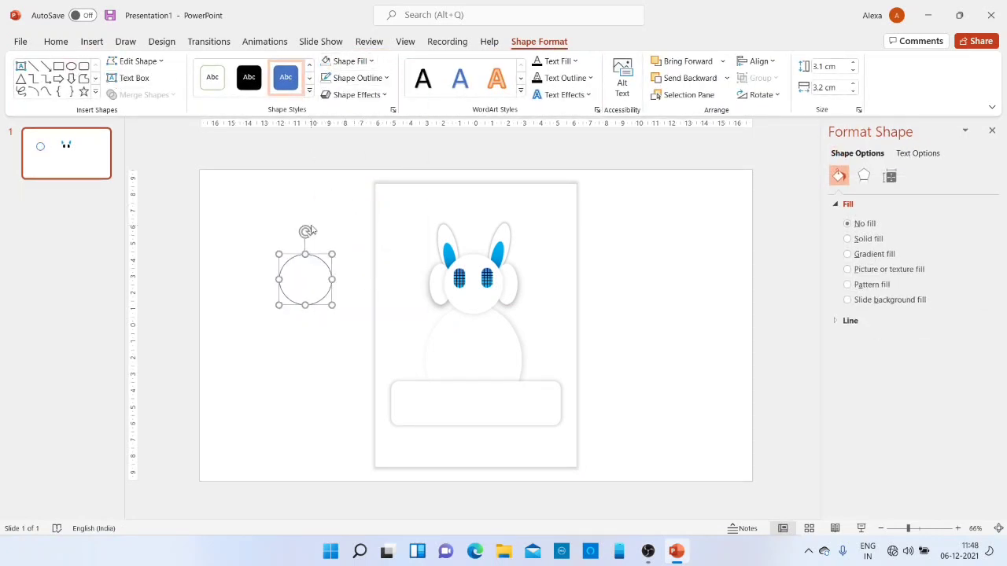
pyautogui.hotkey('ctrl', 'd')
pyautogui.click(312, 285)
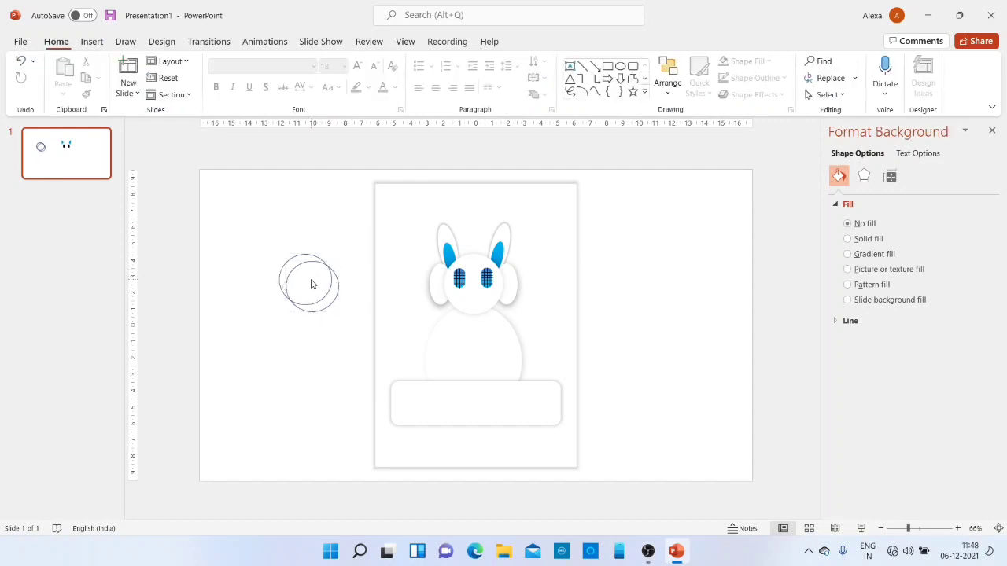
pyautogui.moveTo(338, 287); pyautogui.dragTo(332, 303)
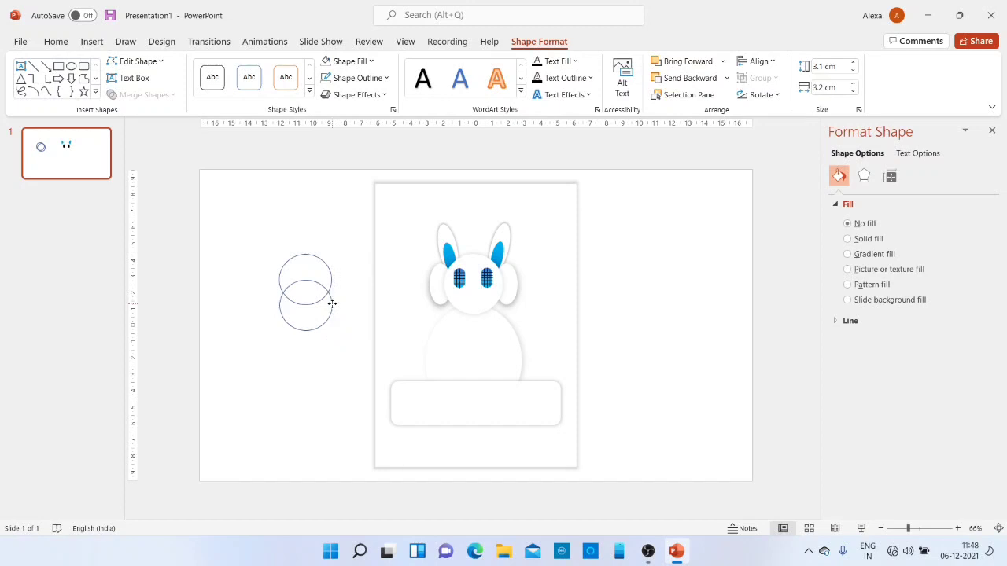
pyautogui.moveTo(333, 304); pyautogui.dragTo(332, 302)
pyautogui.moveTo(272, 232); pyautogui.dragTo(355, 362)
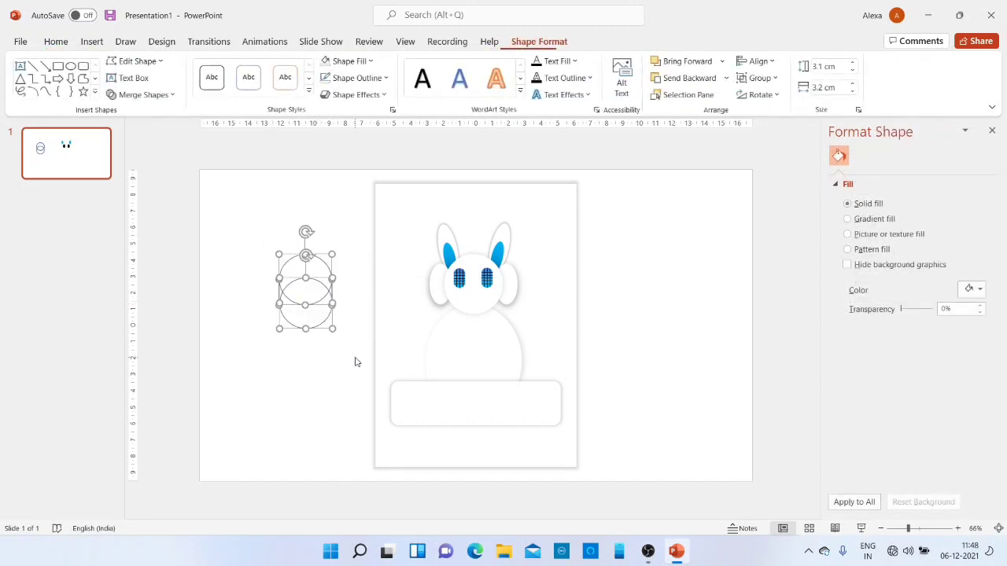
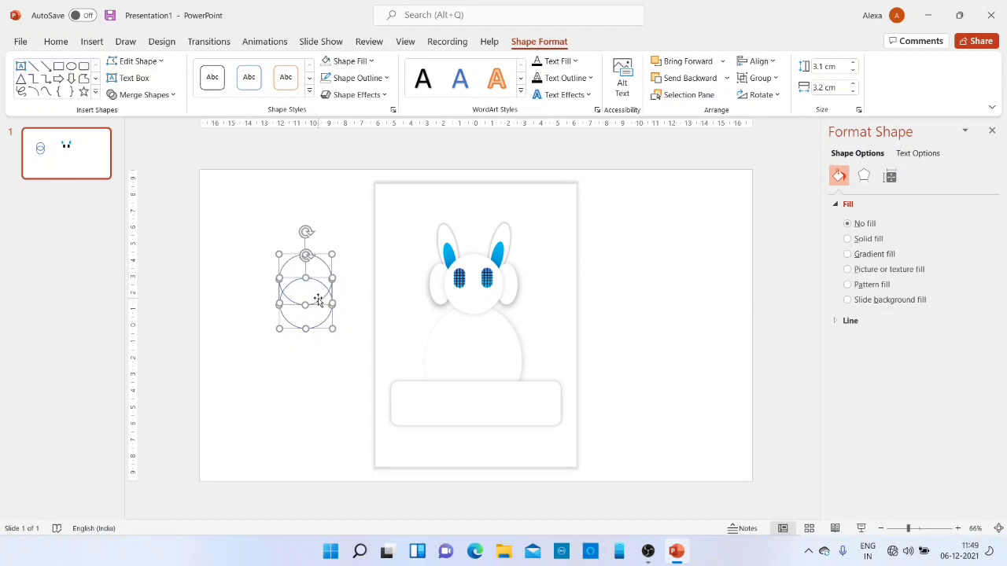
# - Fragment the two overlapping circles and delete the lower crescent piece
pyautogui.click(167, 101)
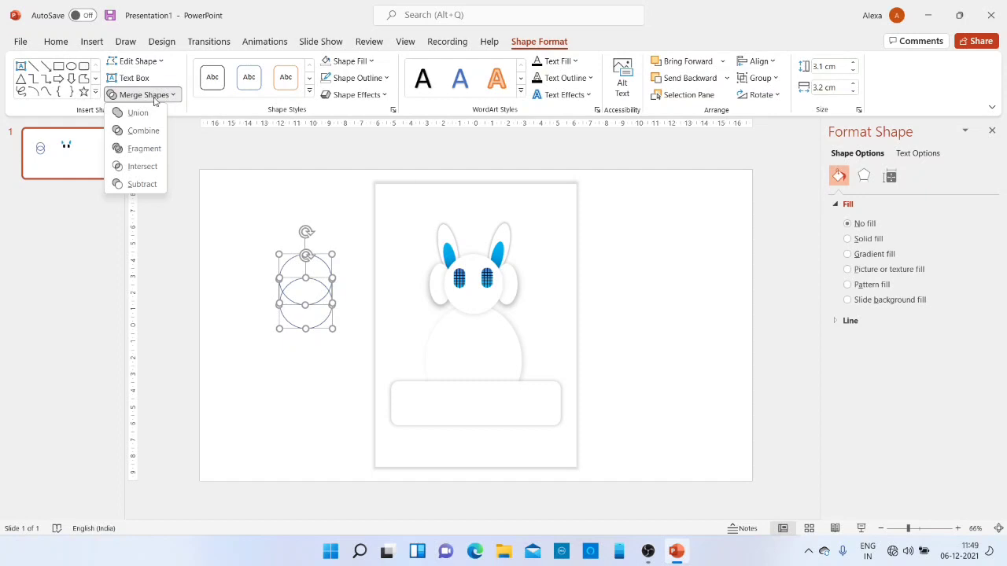
pyautogui.click(149, 151)
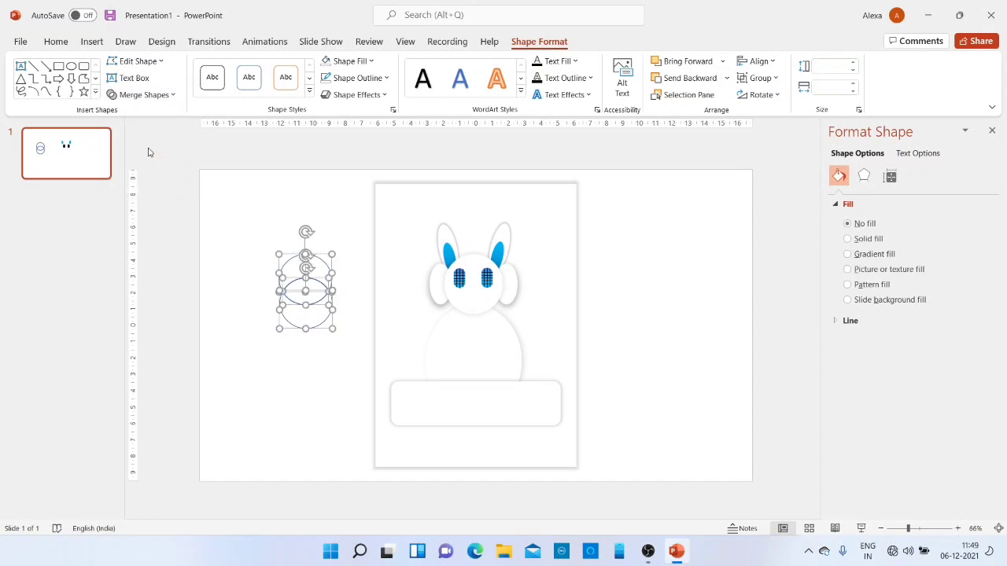
pyautogui.click(233, 227)
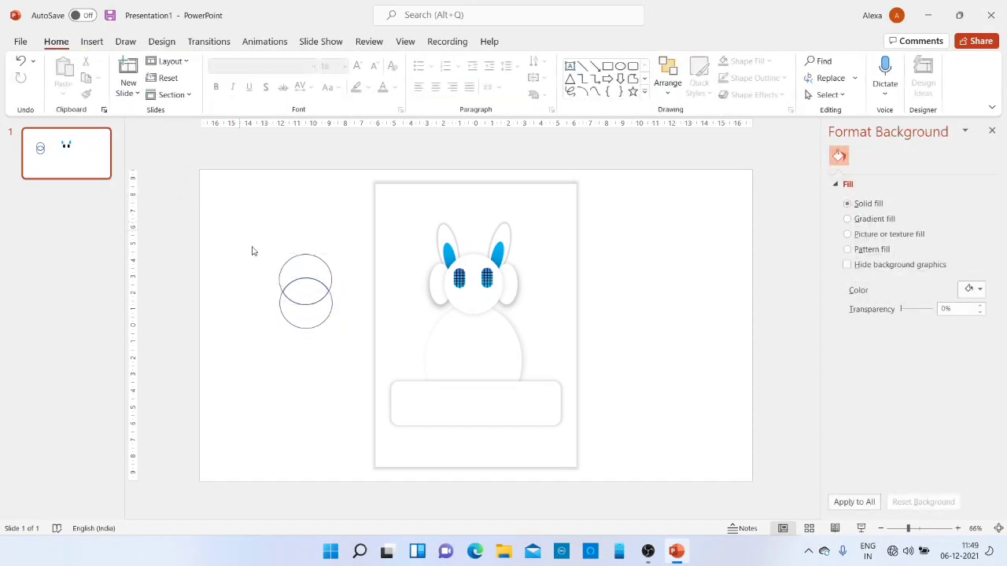
pyautogui.click(284, 318)
pyautogui.moveTo(284, 318); pyautogui.dragTo(278, 386)
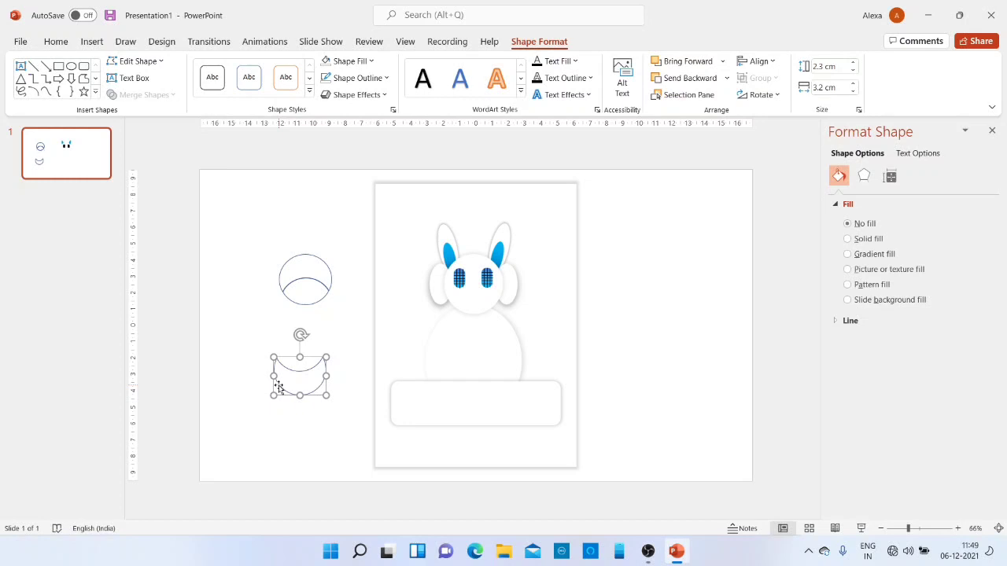
pyautogui.press('Delete')
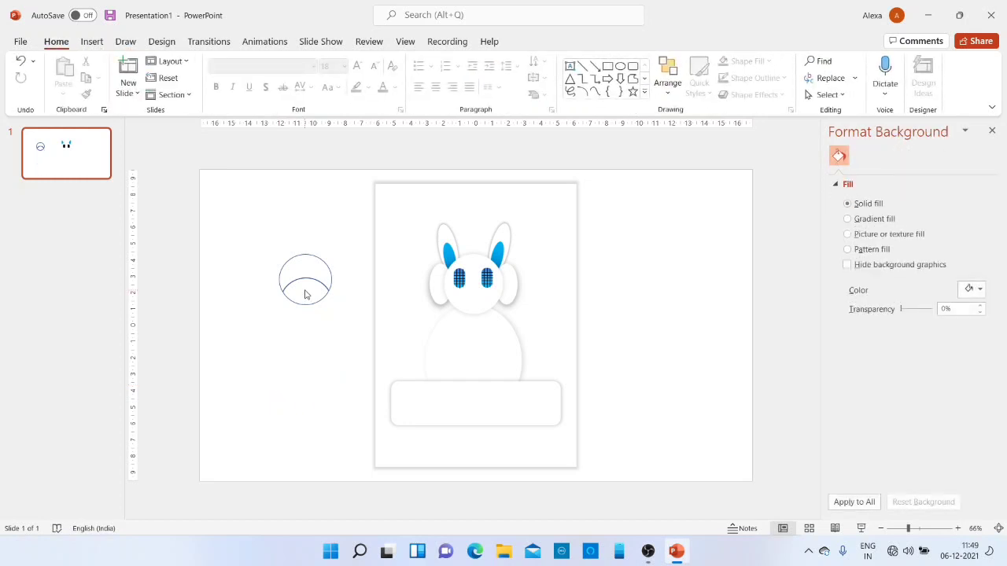
# - Try nudging the upper crescent upward, then undo the move
pyautogui.click(311, 283)
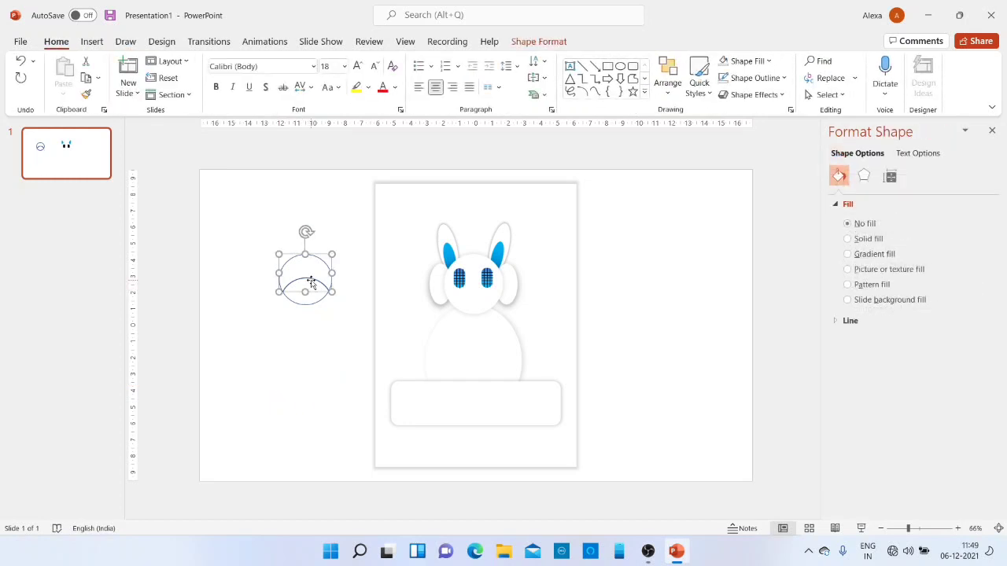
pyautogui.moveTo(312, 277); pyautogui.dragTo(312, 258)
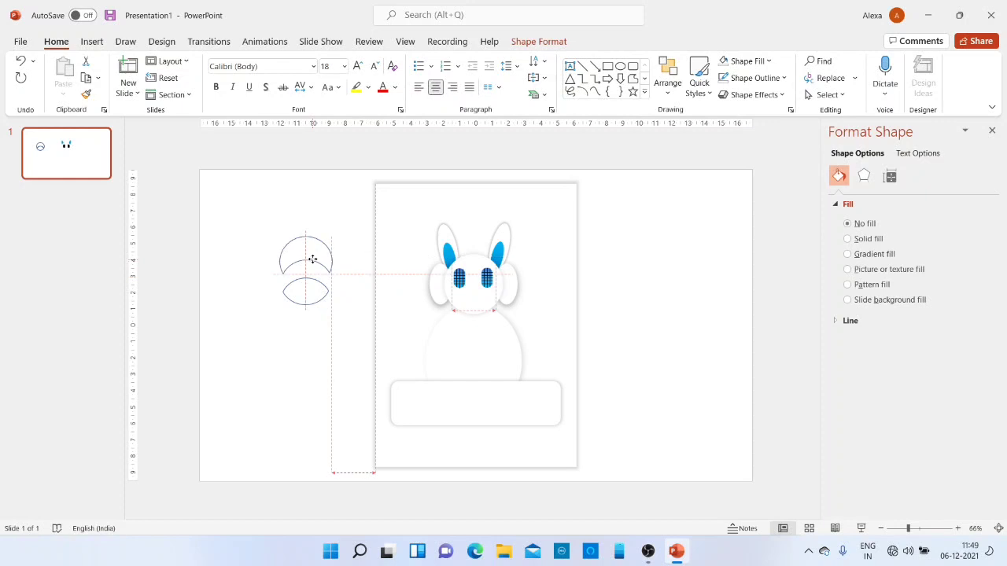
pyautogui.click(313, 299)
pyautogui.click(312, 305)
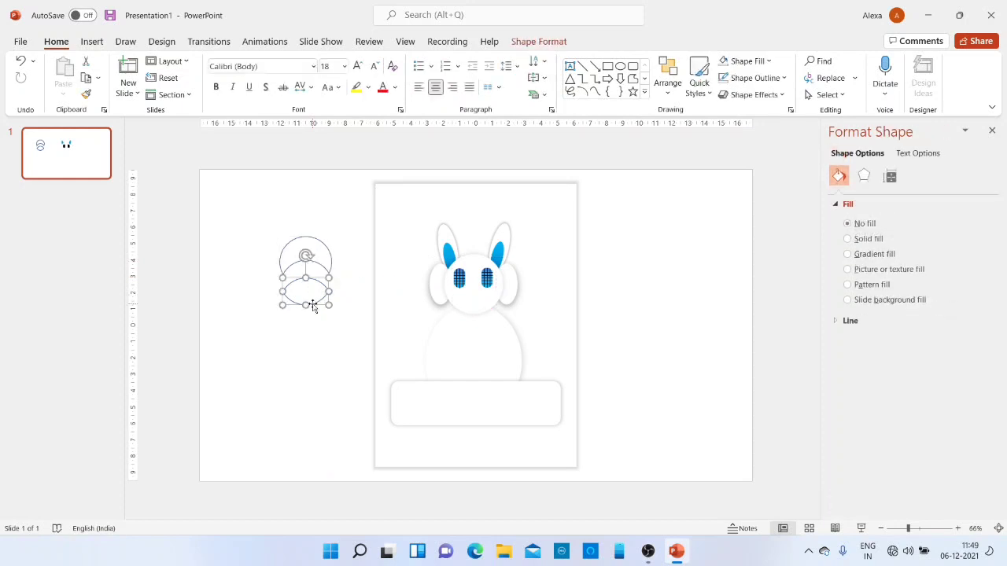
pyautogui.hotkey('ctrl', 'z')
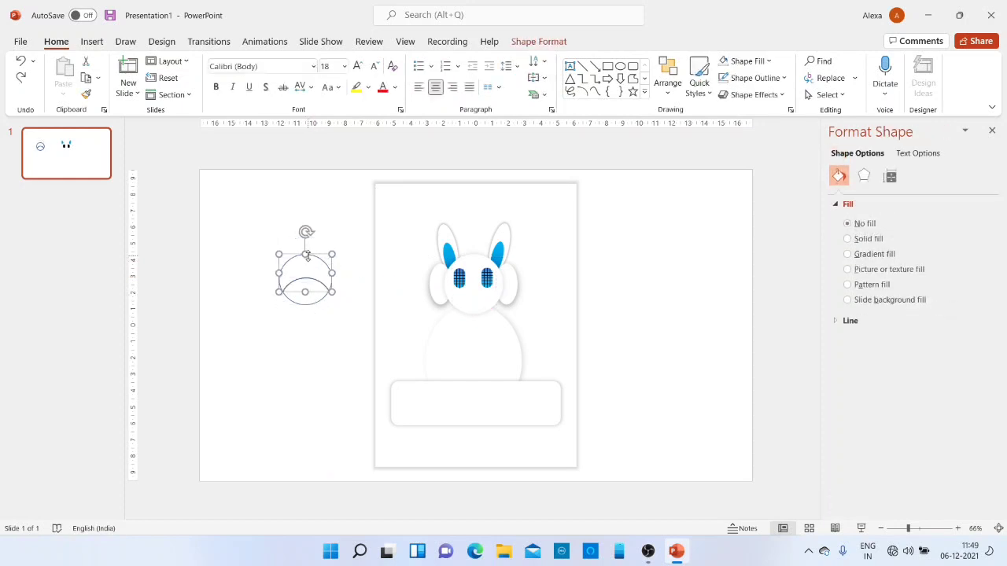
# - Fill the upper crescent black with no outline
pyautogui.click(538, 41)
pyautogui.click(349, 66)
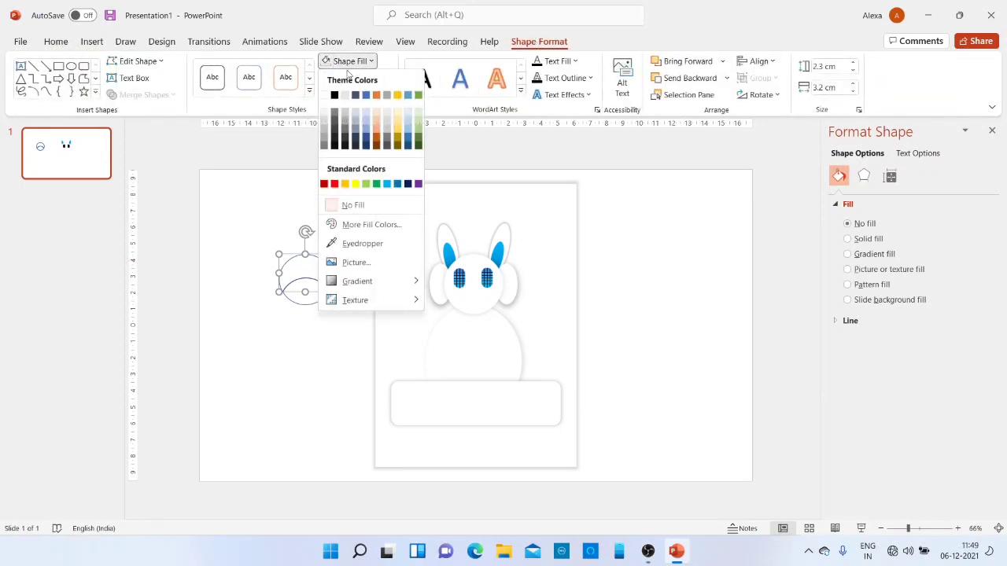
pyautogui.click(335, 96)
pyautogui.click(358, 77)
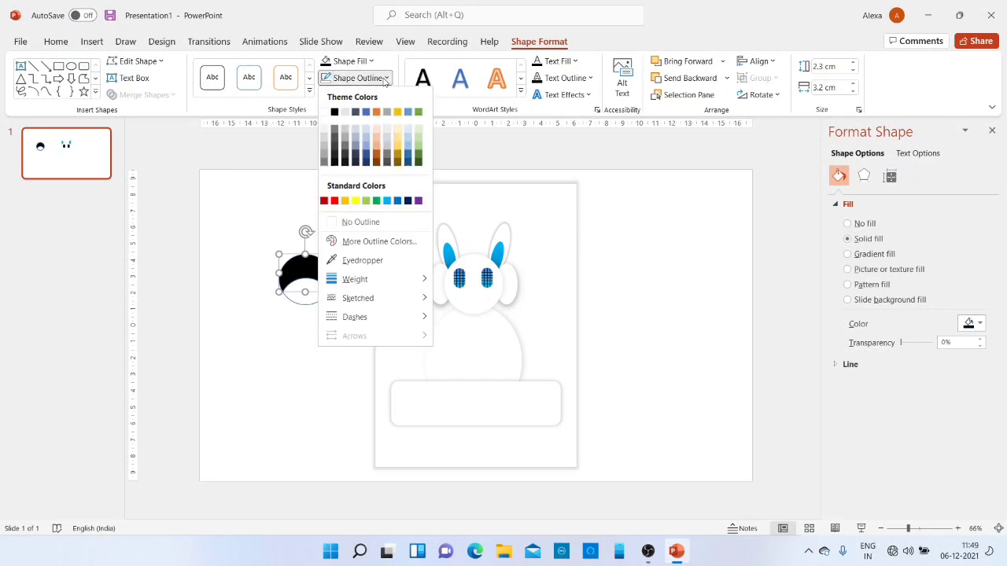
pyautogui.click(353, 226)
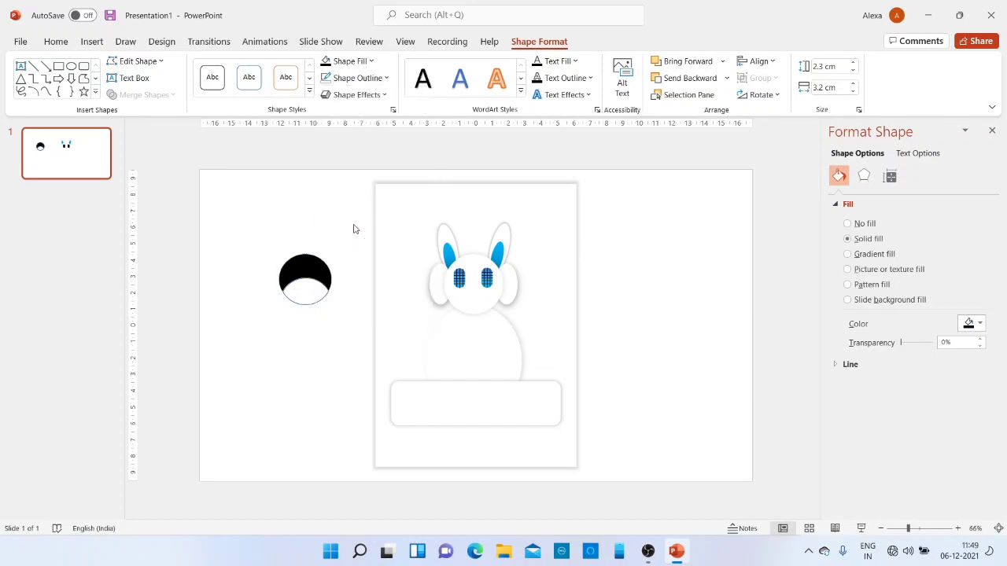
# - Fill the lens piece blue with no outline
pyautogui.click(309, 303)
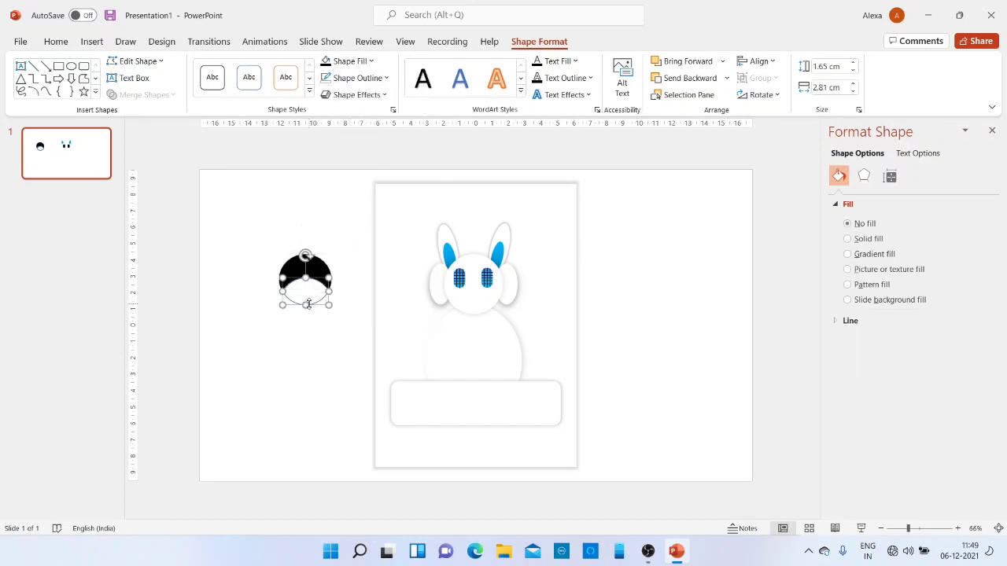
pyautogui.click(366, 65)
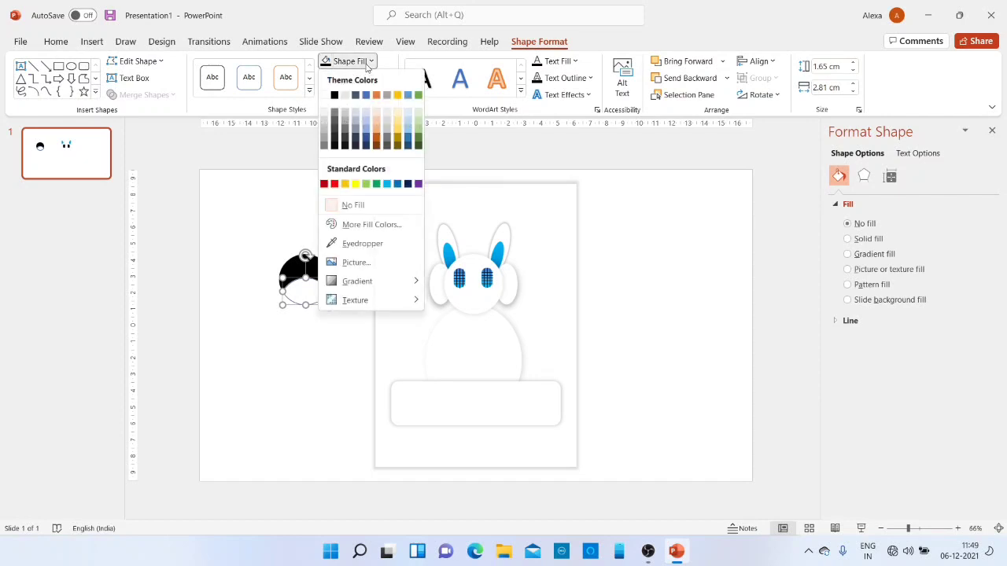
pyautogui.click(387, 184)
pyautogui.click(358, 78)
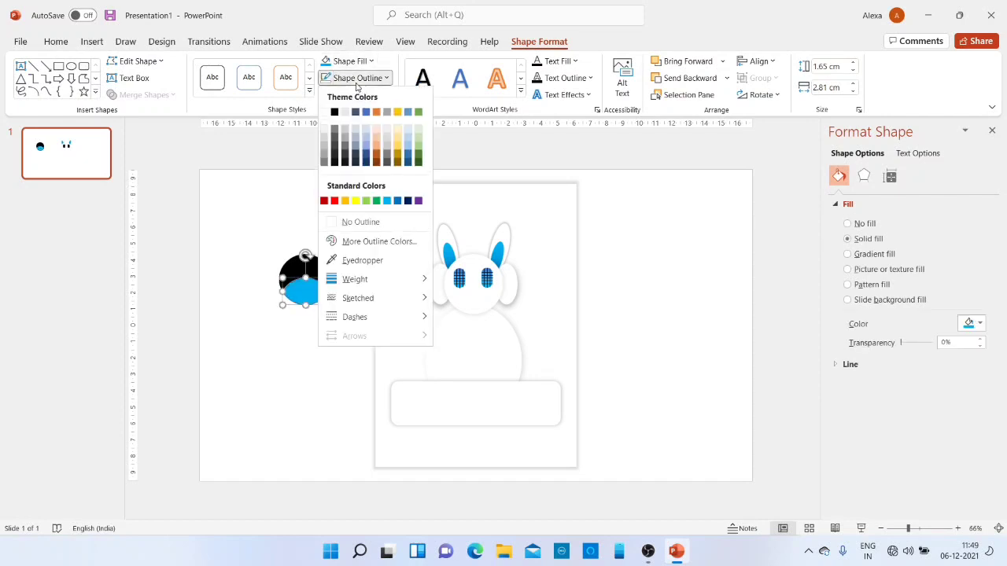
pyautogui.click(359, 223)
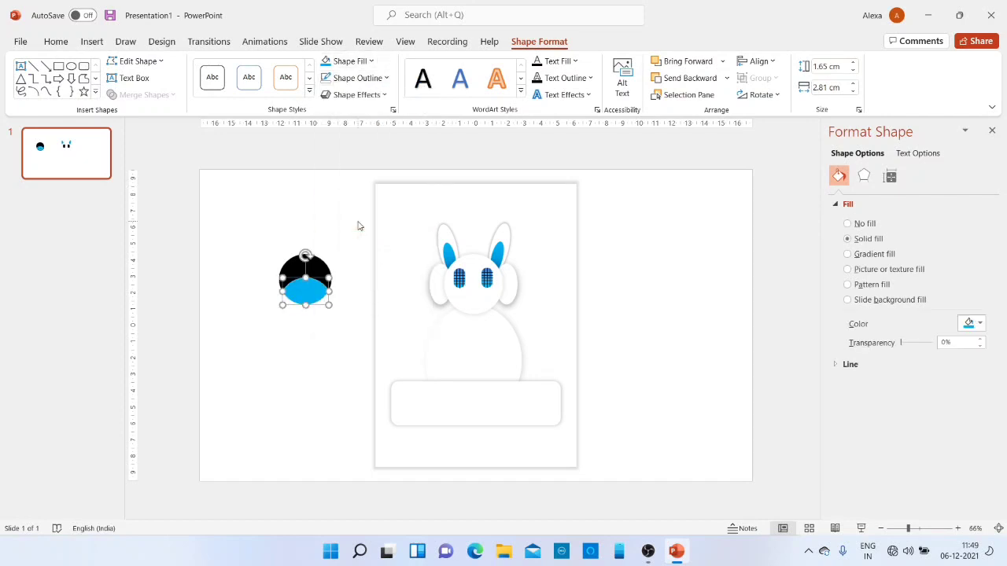
# - Group the two pieces and place the mouth on the bunny's face below its eyes
pyautogui.click(265, 236)
pyautogui.moveTo(265, 235); pyautogui.dragTo(343, 318)
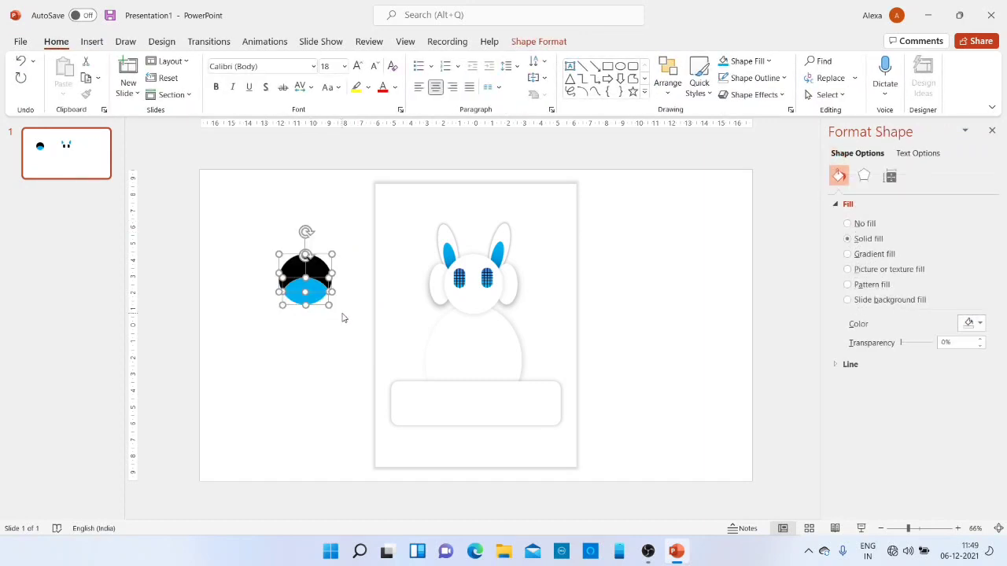
pyautogui.hotkey('ctrl', 'g')
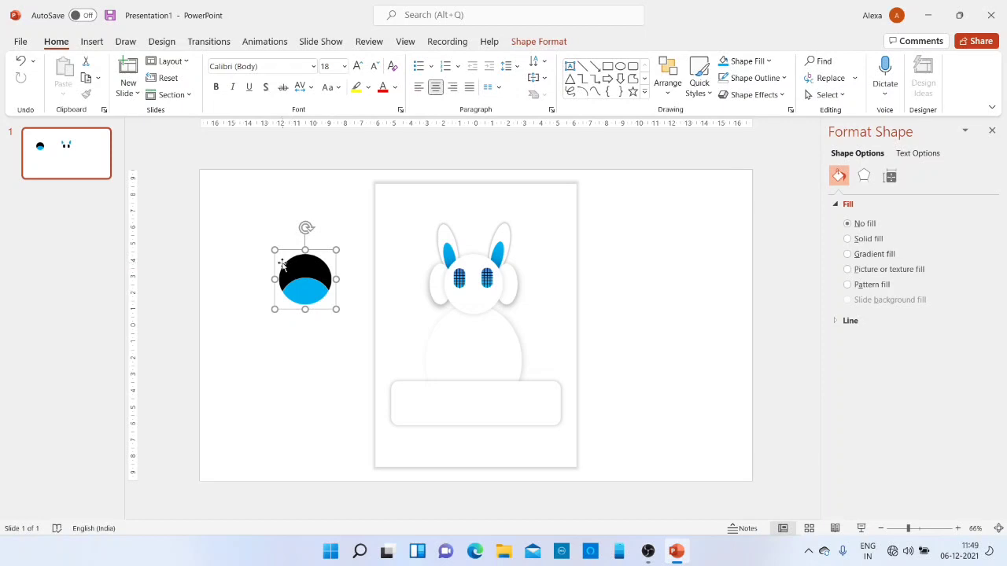
pyautogui.moveTo(282, 265)
pyautogui.mouseDown()
pyautogui.moveTo(323, 294)
pyautogui.moveTo(474, 298)
pyautogui.mouseUp()
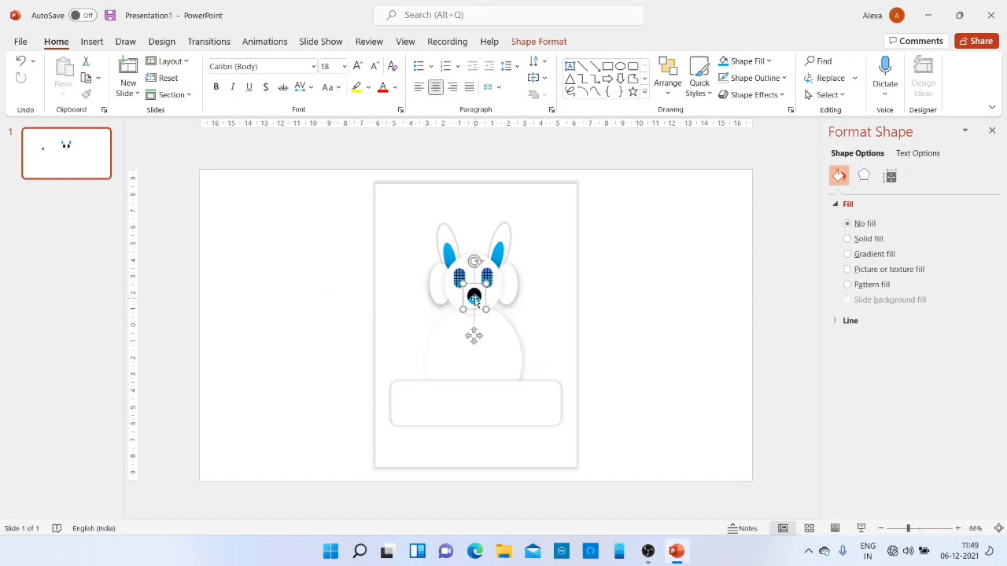
pyautogui.click(663, 324)
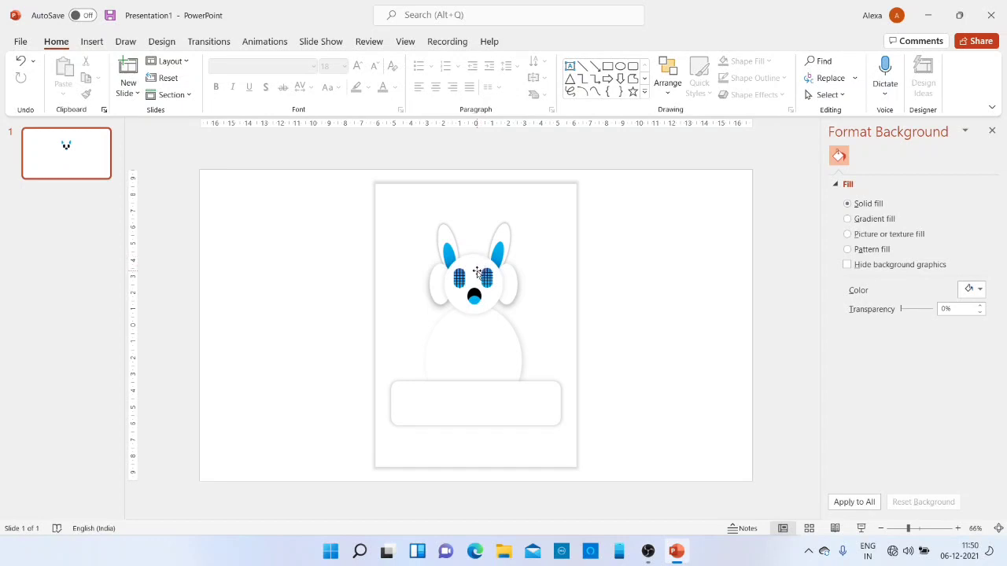
# - Give both bunny ears the Teeter emphasis animation and close the Format Background pane
pyautogui.click(445, 235)
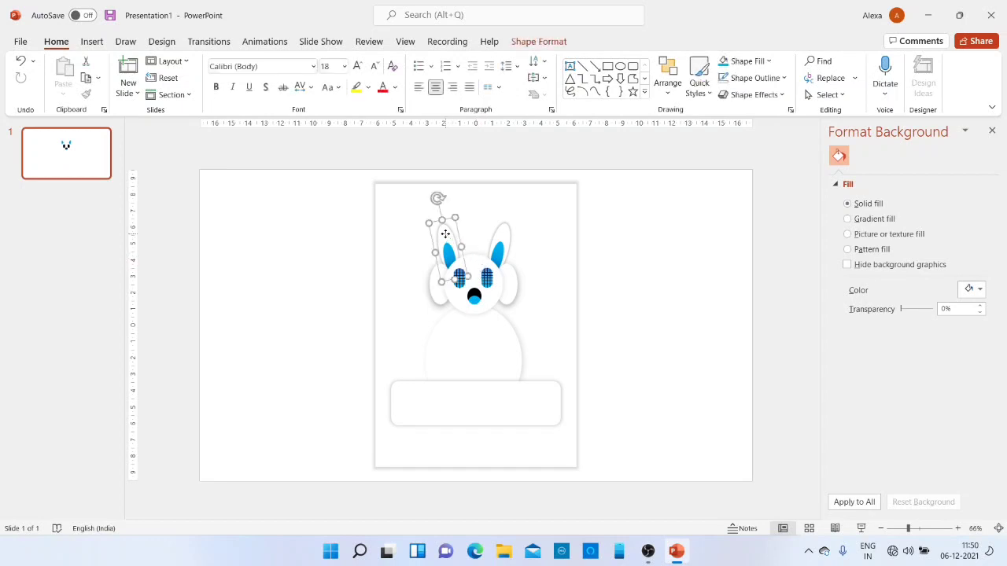
pyautogui.keyDown('shift'); pyautogui.click(505, 232); pyautogui.keyUp('shift')
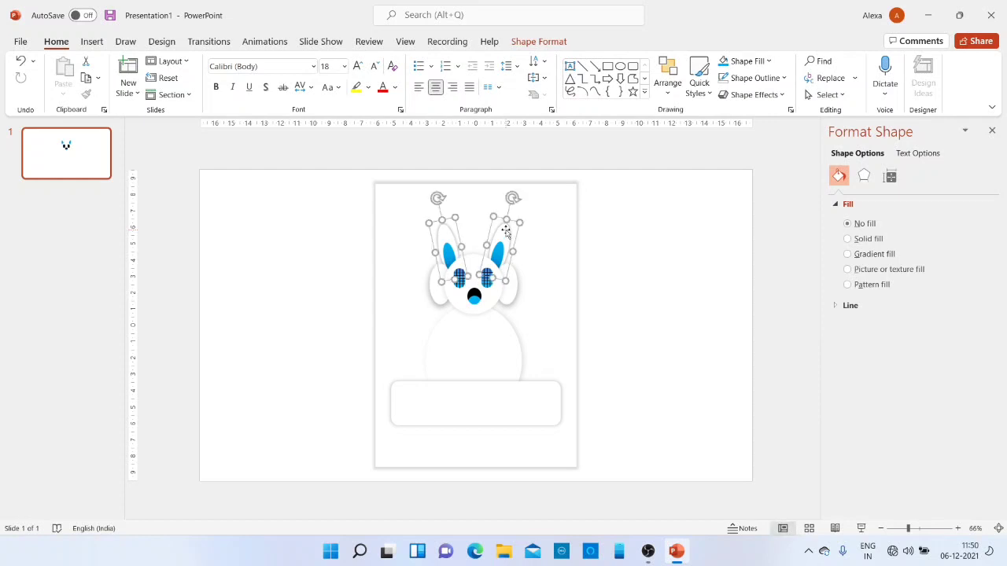
pyautogui.click(253, 39)
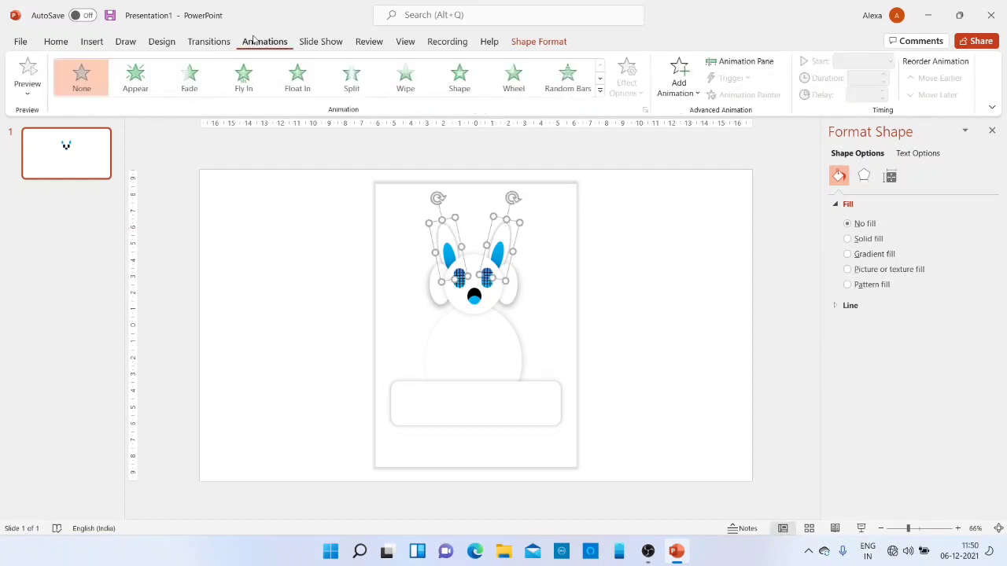
pyautogui.click(600, 79)
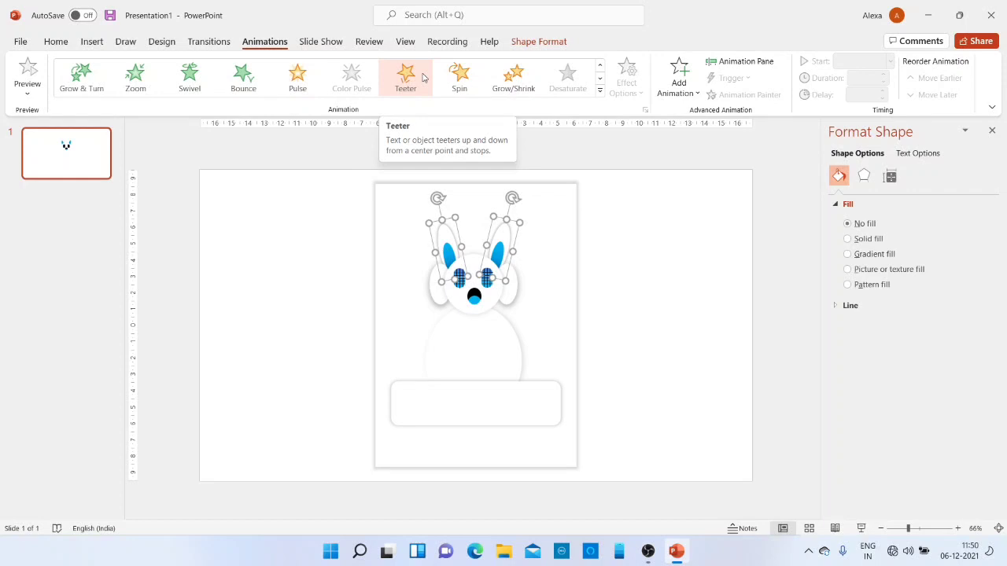
pyautogui.click(423, 76)
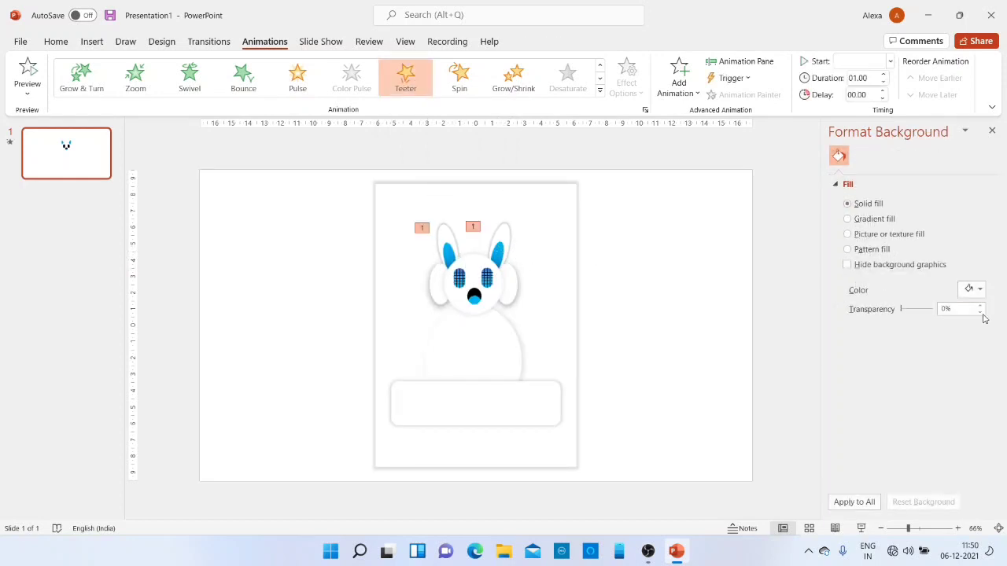
pyautogui.click(993, 132)
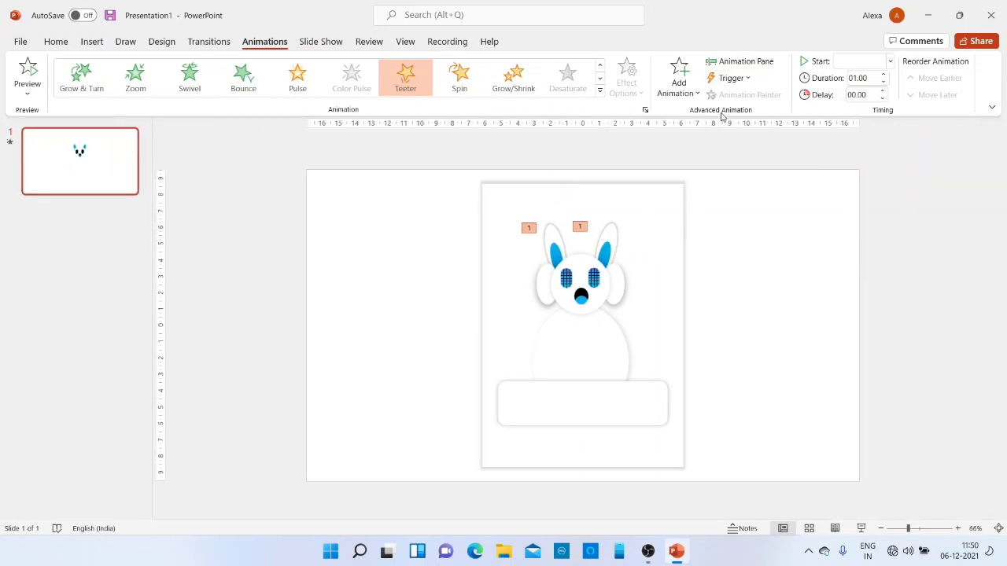
# - Preview the ear wobble in Slide Show, then show the Animation Pane listing Group 9 and Group 10
pyautogui.click(861, 528)
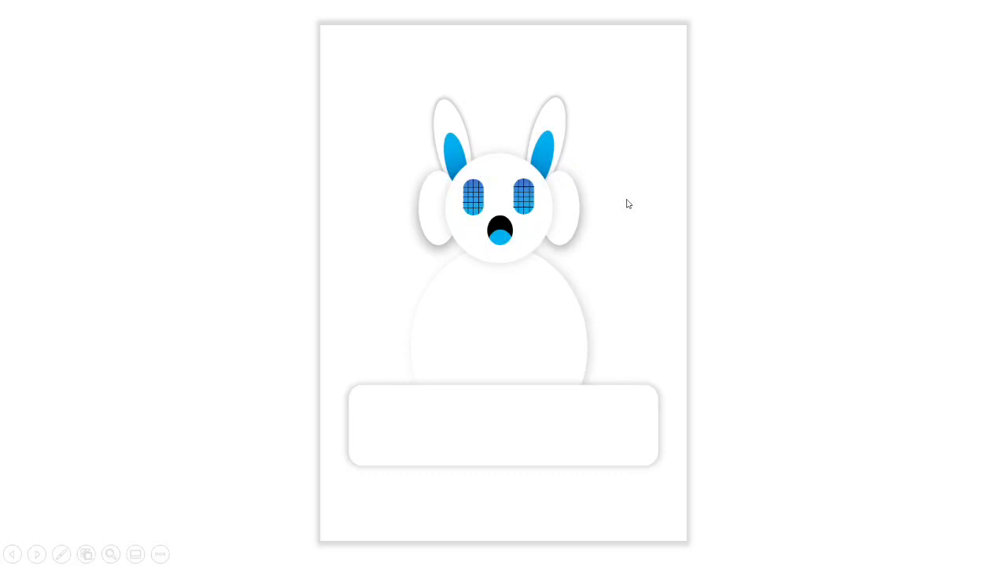
pyautogui.press('Escape')
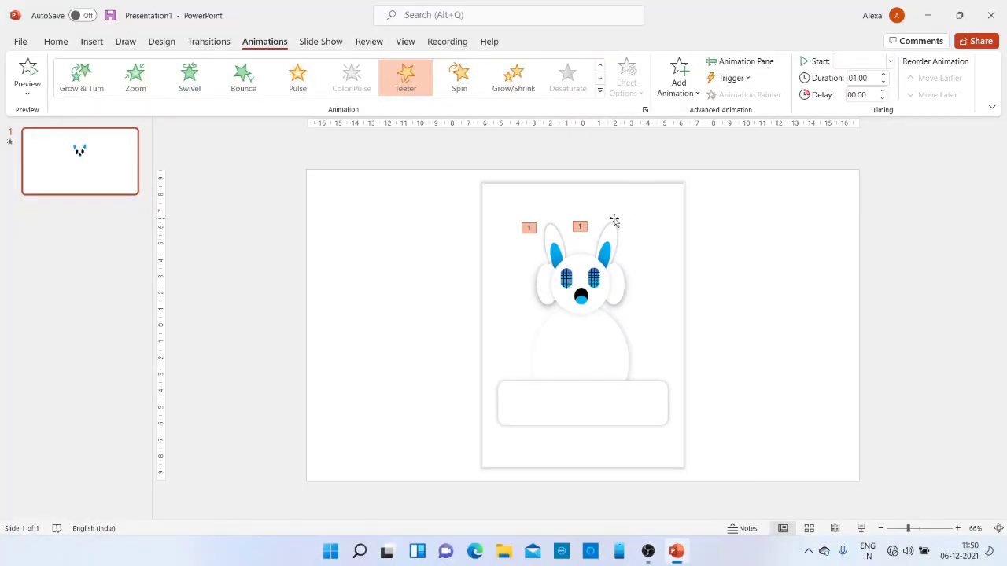
pyautogui.click(736, 61)
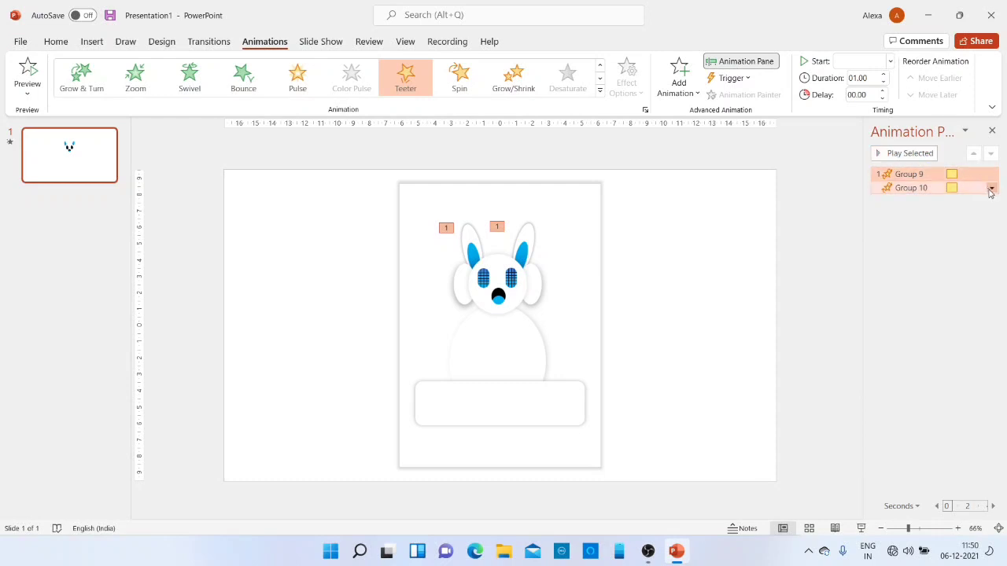
# - Set the ears' Teeter animation timing to repeat Until End of Slide
pyautogui.click(992, 190)
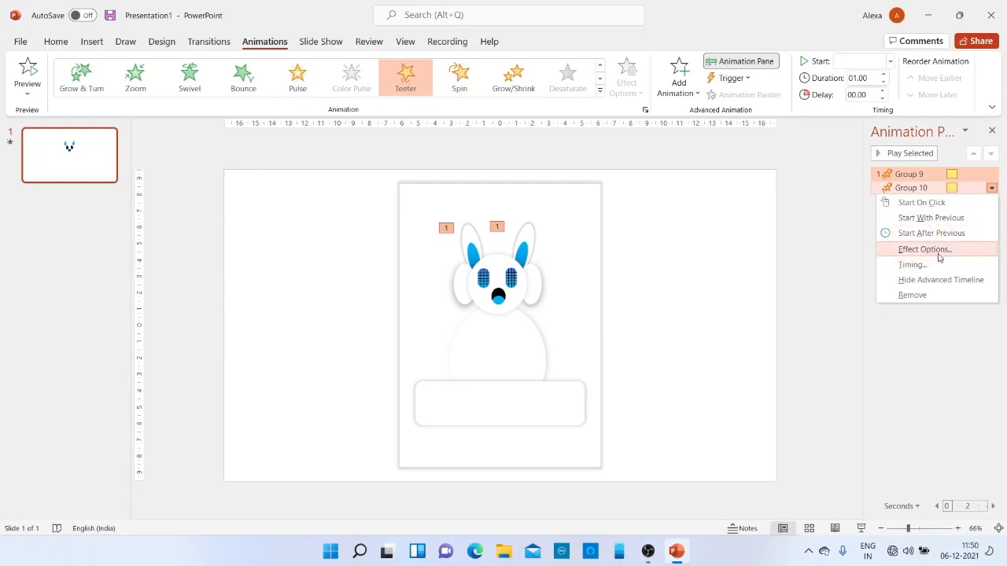
pyautogui.click(924, 249)
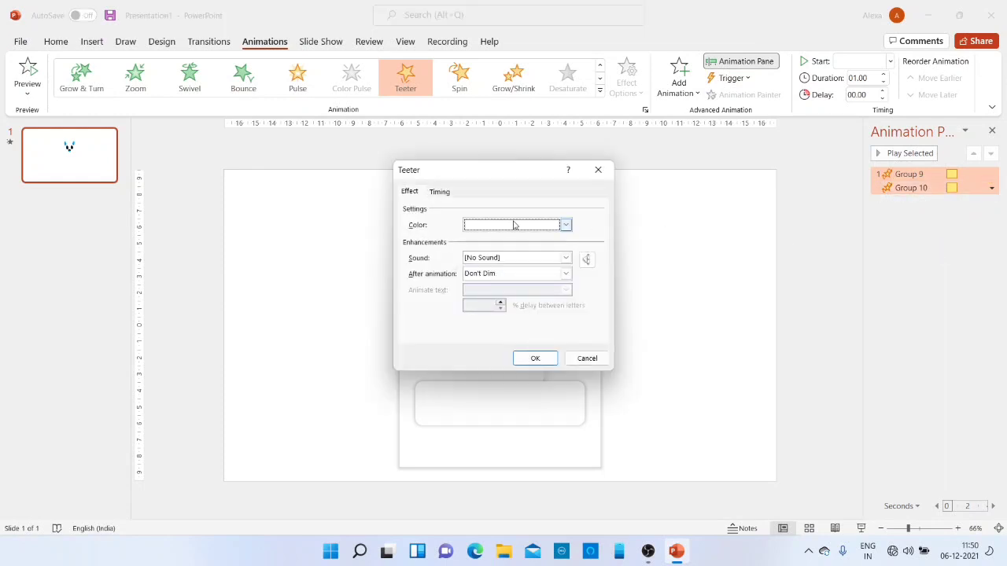
pyautogui.click(434, 193)
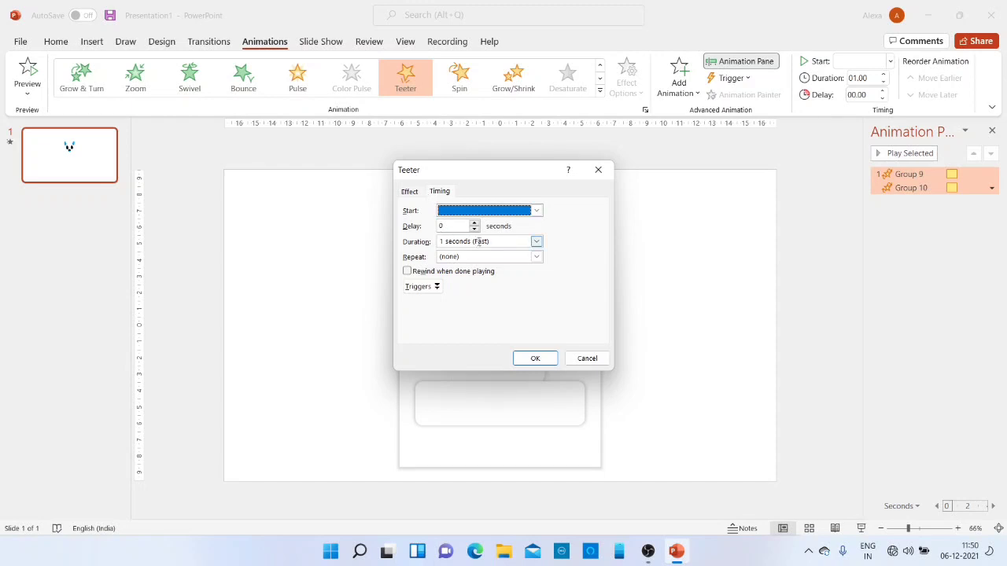
pyautogui.click(535, 257)
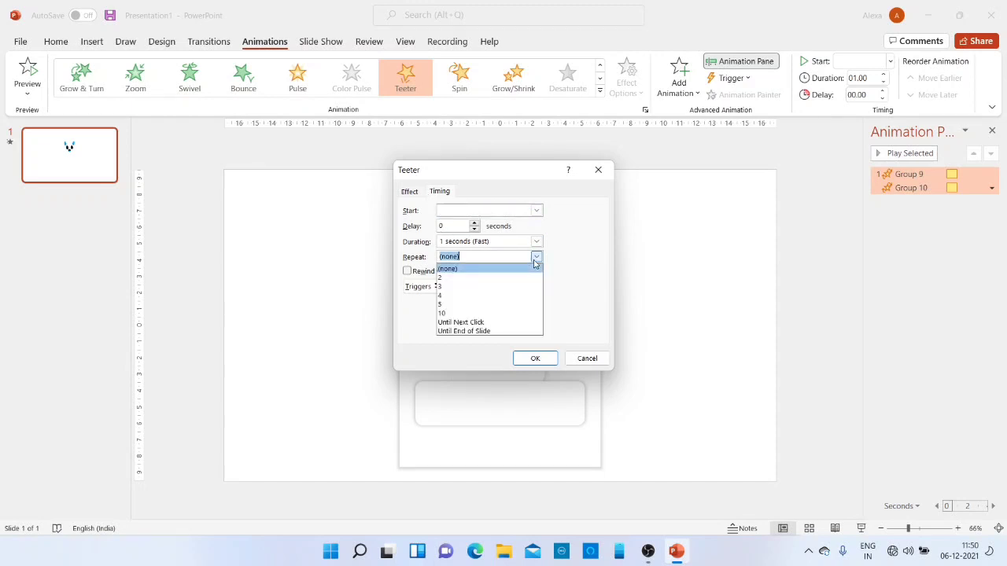
pyautogui.click(498, 331)
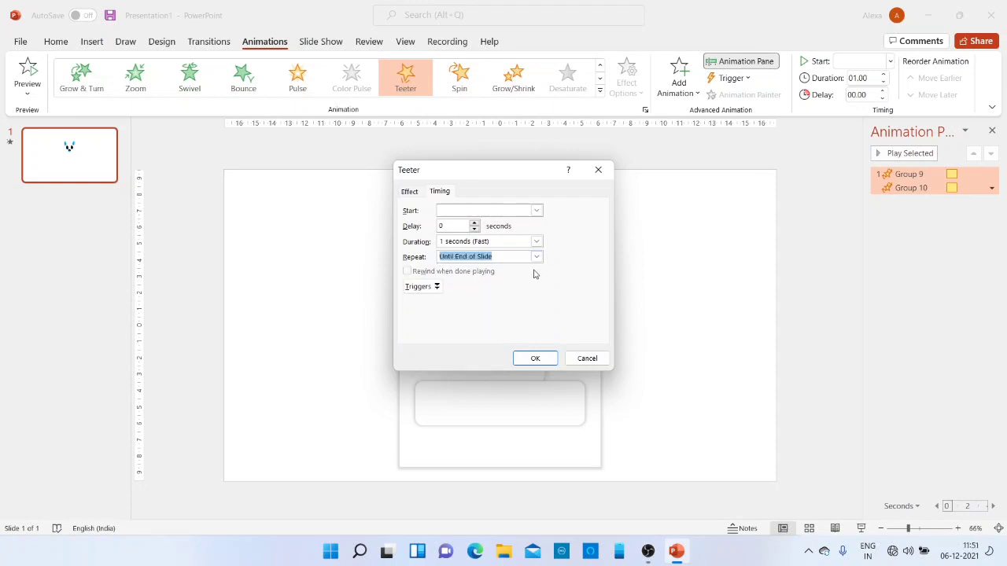
pyautogui.click(535, 359)
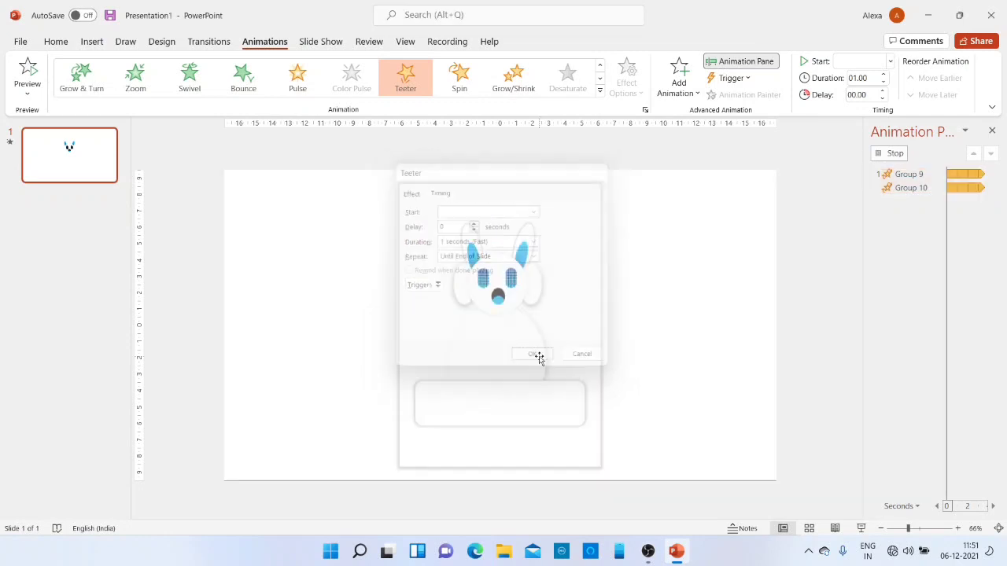
# - Set Group 10's animation to Start With Previous and preview it in Slide Show
pyautogui.click(992, 189)
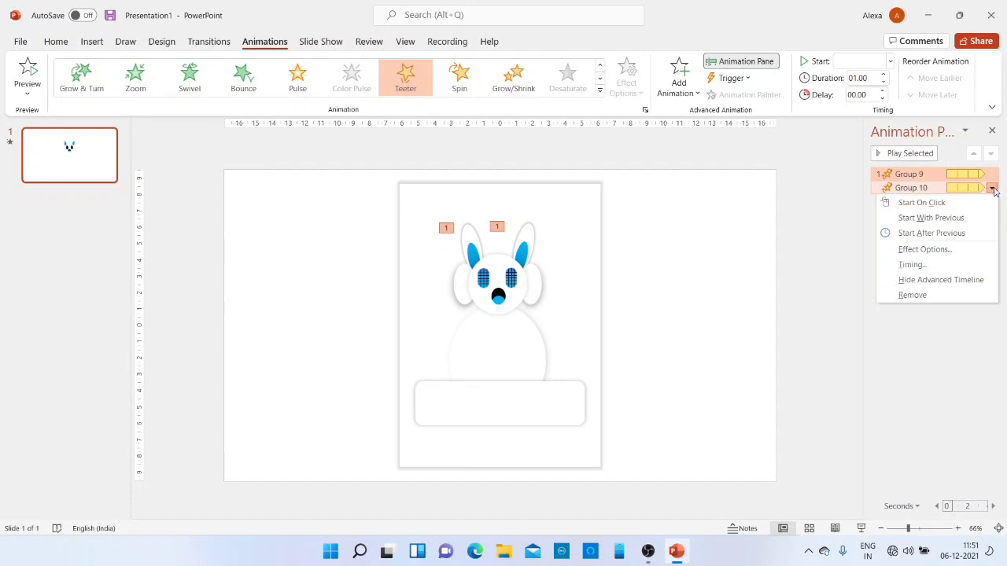
pyautogui.click(959, 220)
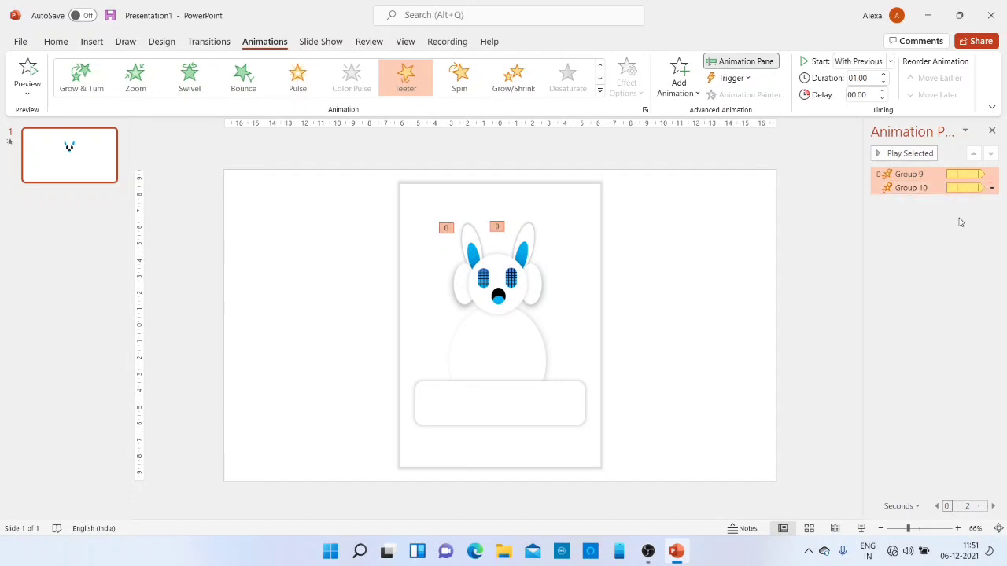
pyautogui.click(861, 528)
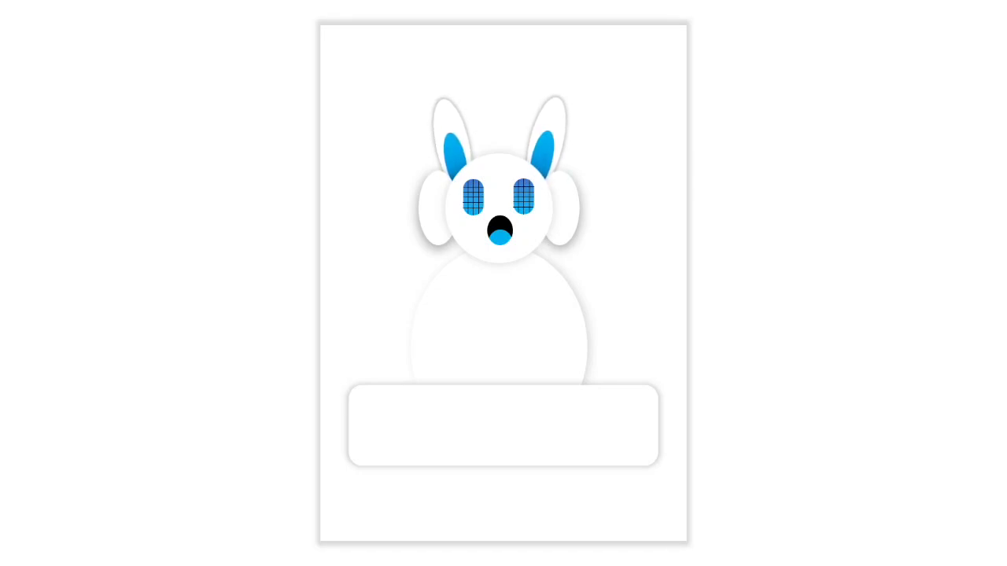
pyautogui.press('Escape')
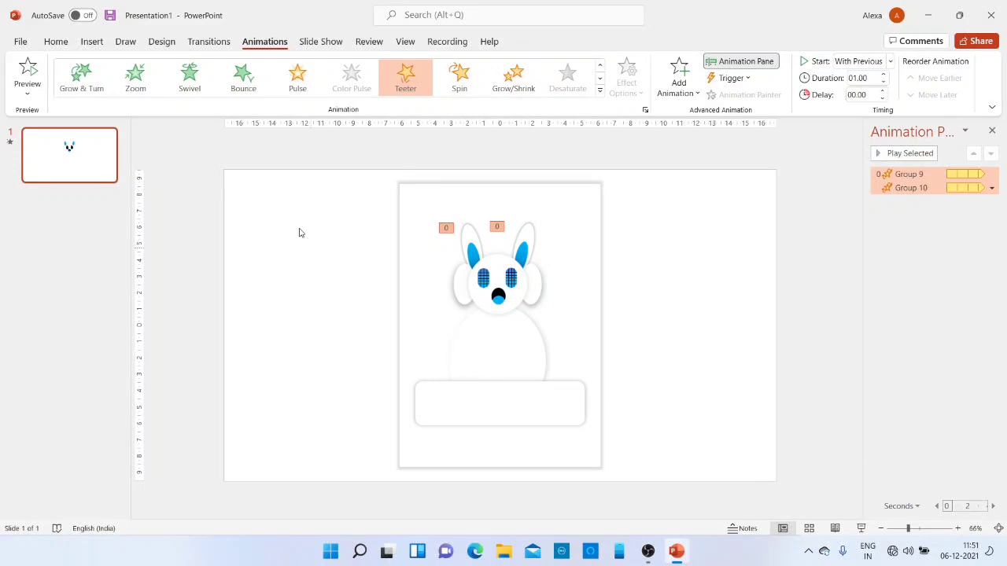
# - Draw a tall oval to the left of the slide
pyautogui.click(92, 41)
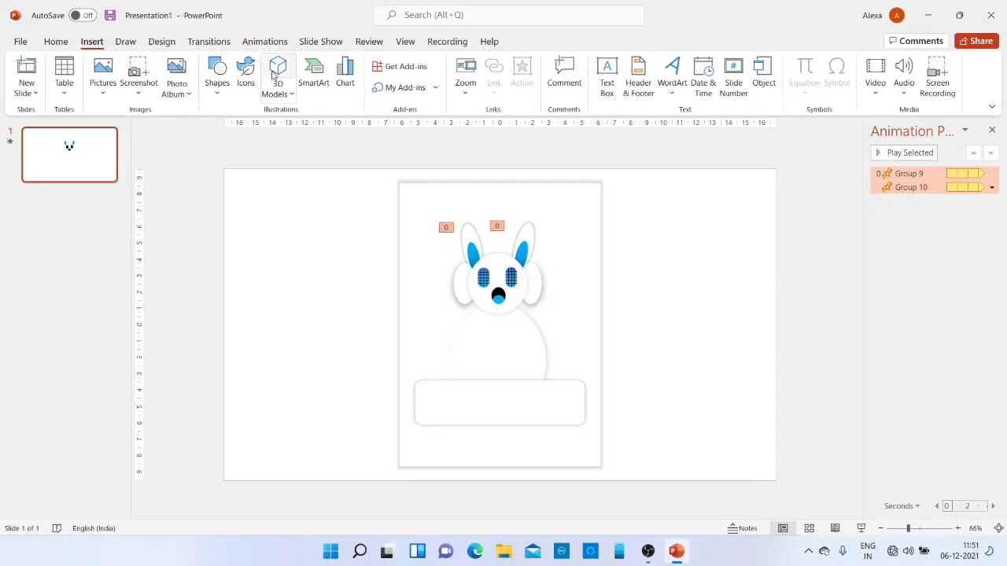
pyautogui.click(218, 88)
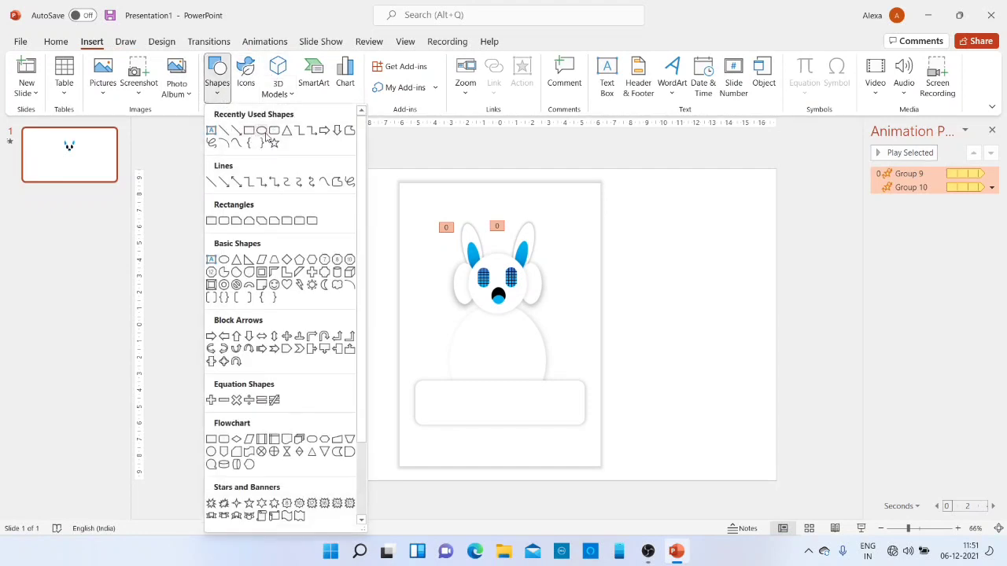
pyautogui.click(263, 131)
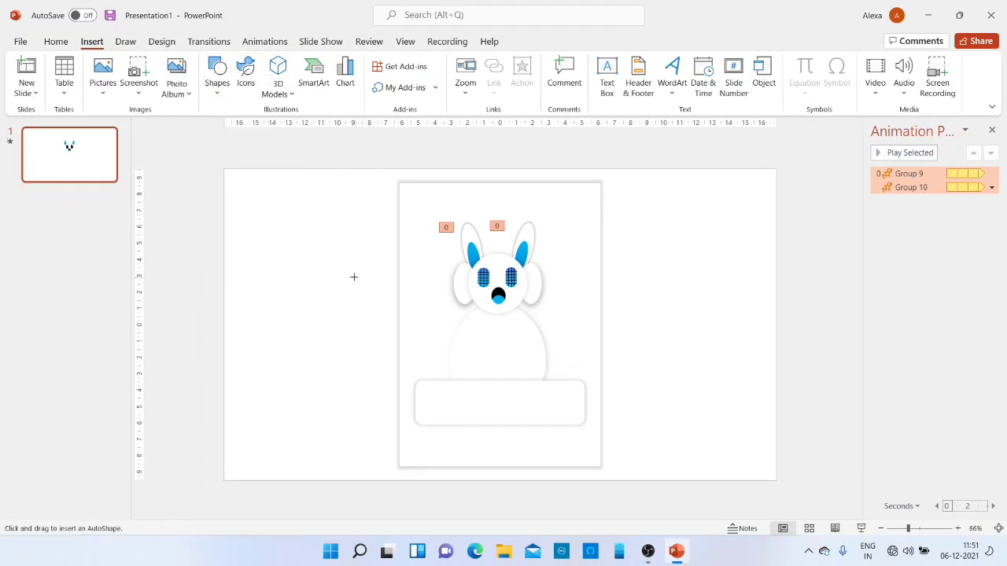
pyautogui.moveTo(320, 275); pyautogui.dragTo(346, 331)
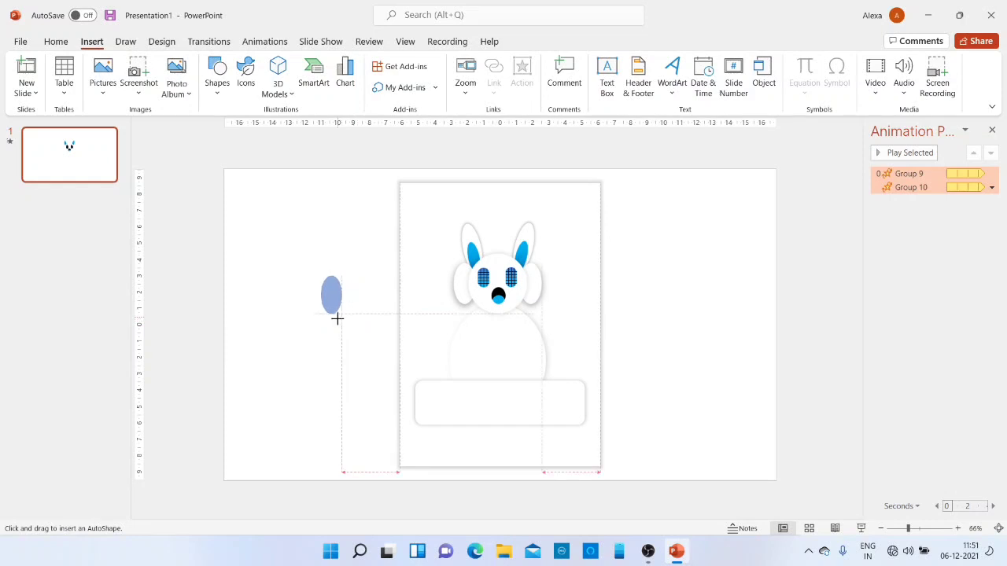
pyautogui.moveTo(348, 331); pyautogui.dragTo(348, 331)
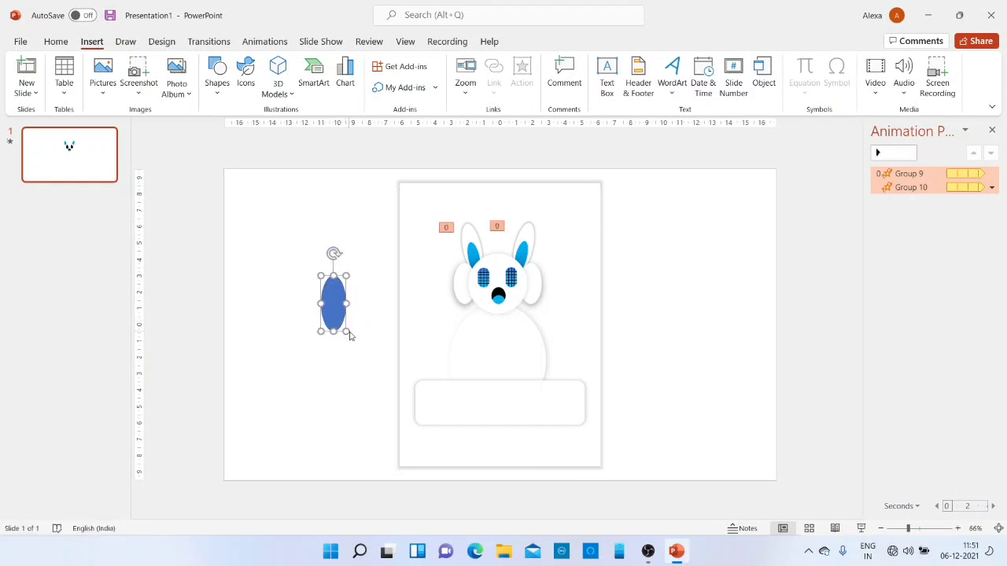
# - Give the oval No Fill, No Outline and an Offset: Bottom Right shadow
pyautogui.click(354, 63)
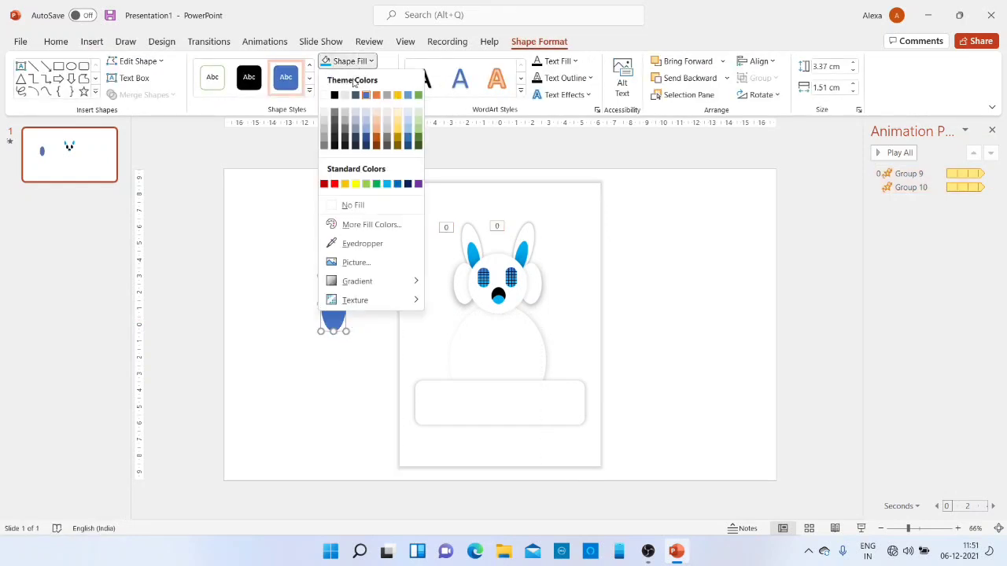
pyautogui.click(358, 205)
pyautogui.click(352, 78)
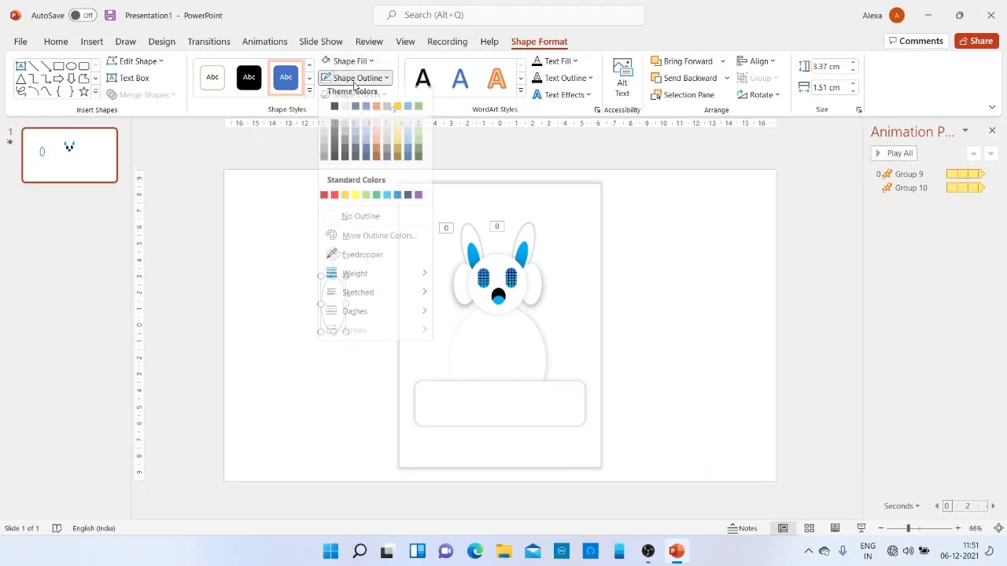
pyautogui.click(346, 221)
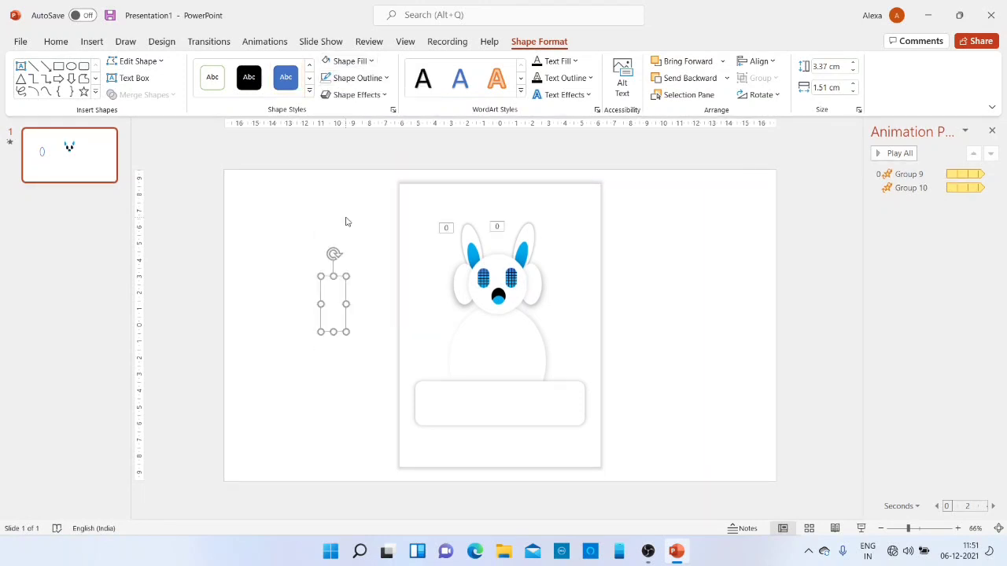
pyautogui.click(357, 98)
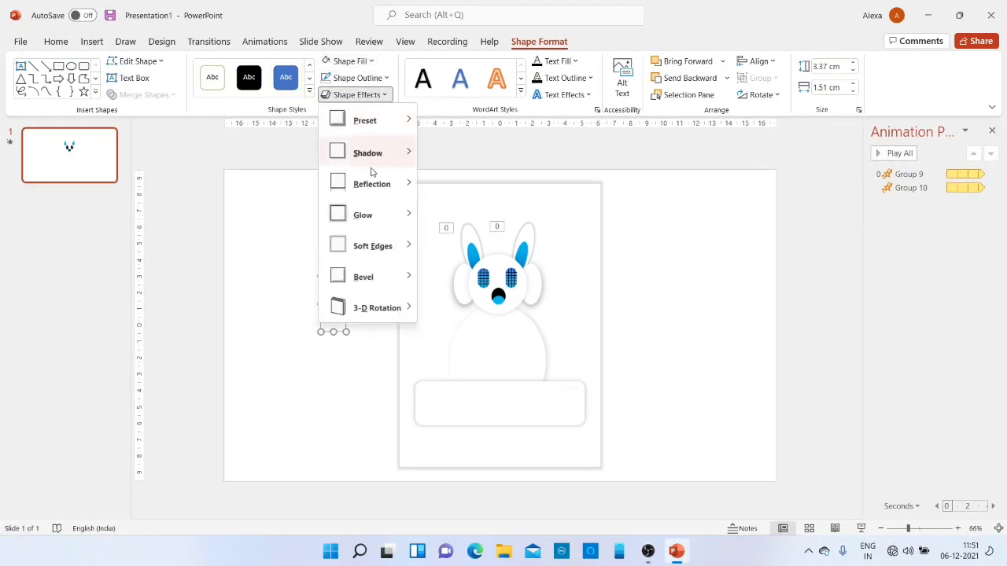
pyautogui.moveTo(378, 167)
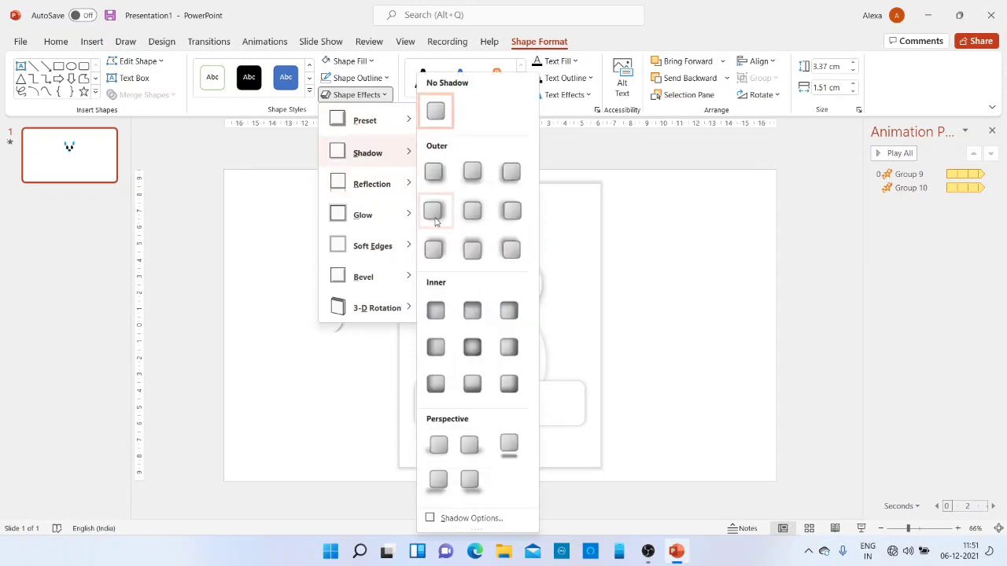
pyautogui.click(441, 182)
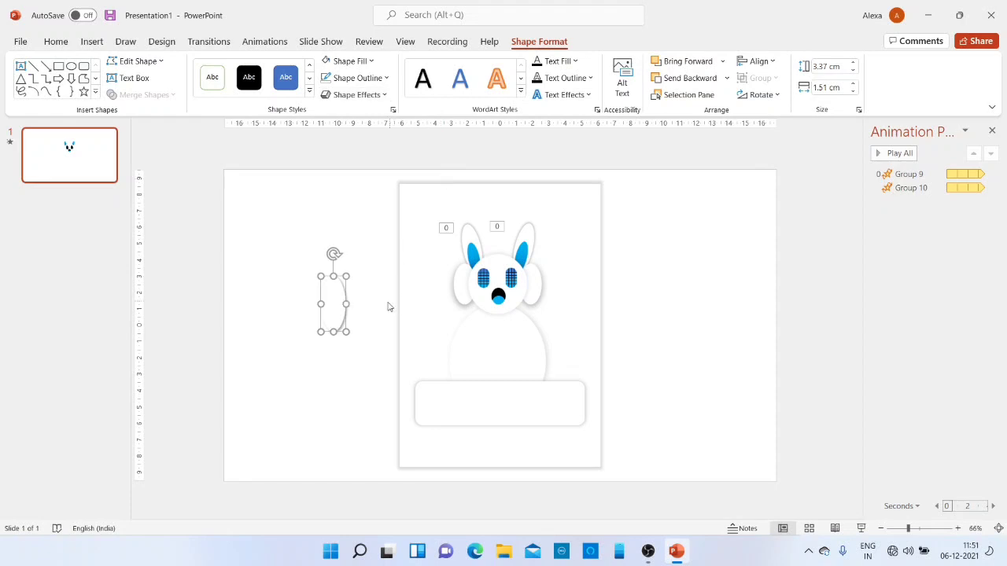
# - Tilt the oval and place it on the bunny's lower body as the left arm
pyautogui.moveTo(333, 254); pyautogui.dragTo(312, 258)
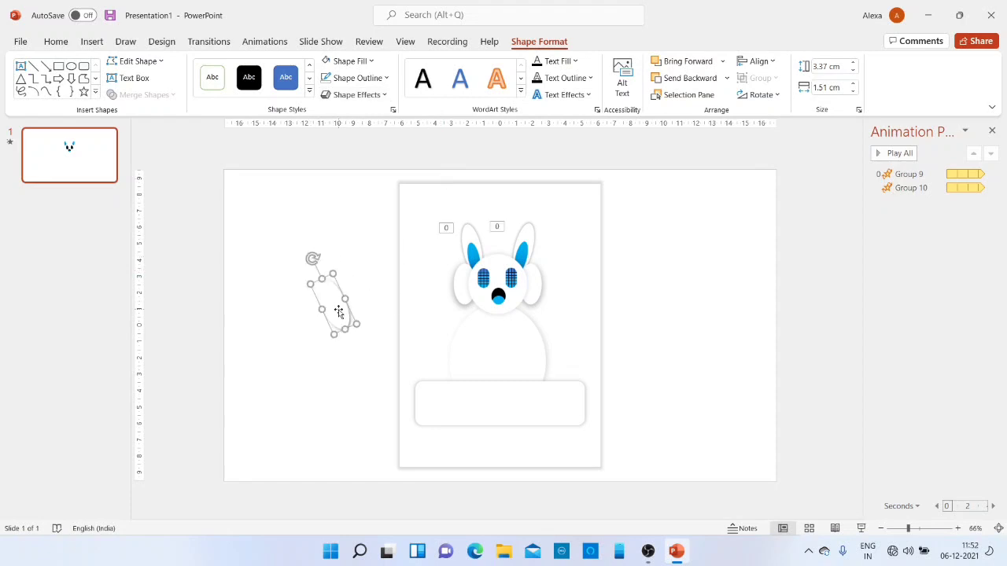
pyautogui.moveTo(336, 304); pyautogui.dragTo(479, 360)
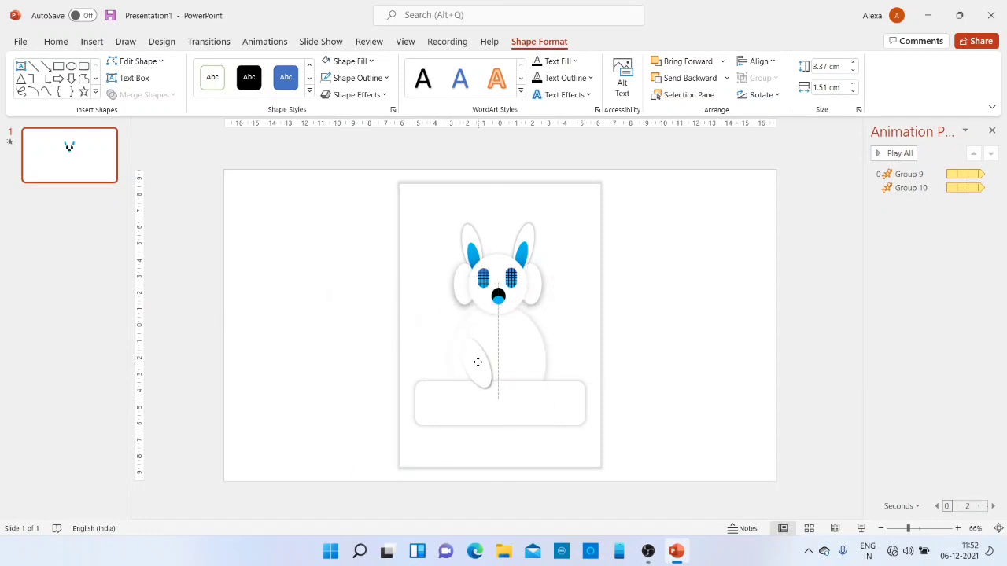
pyautogui.moveTo(479, 360); pyautogui.dragTo(478, 363)
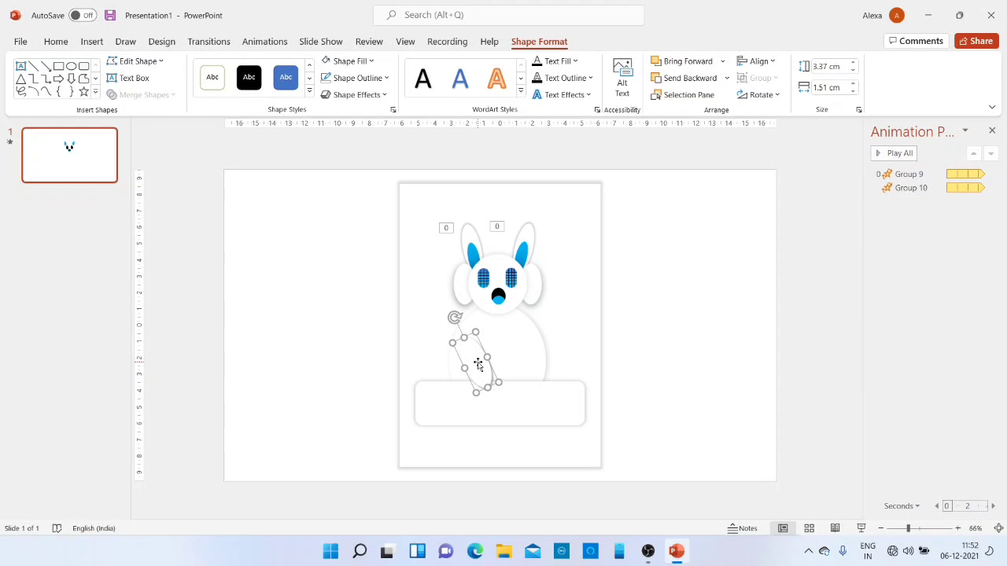
# - Duplicate the arm, tilt it the other way on the right side, with an Offset: Bottom Left shadow
pyautogui.press('Right')
pyautogui.press('Down')
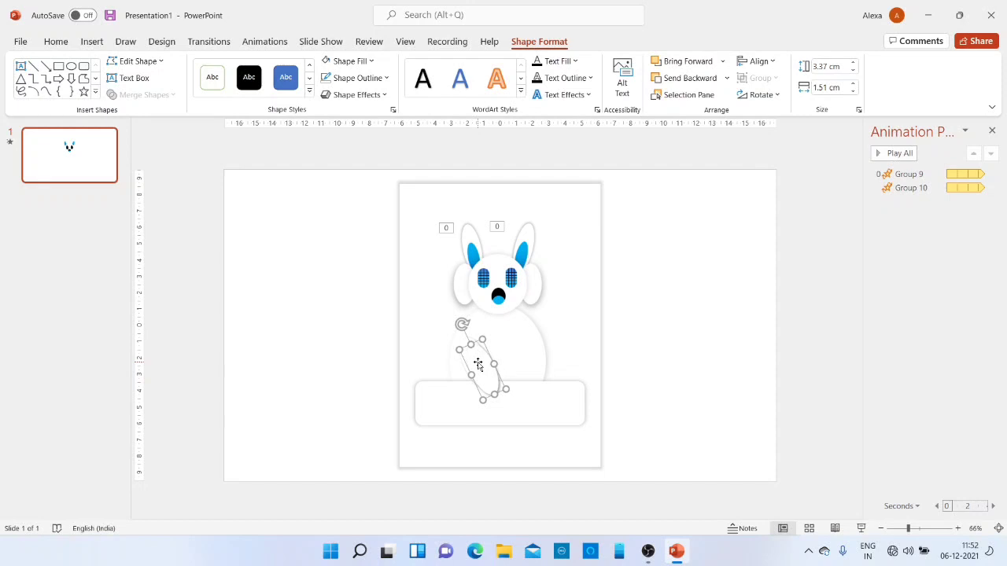
pyautogui.moveTo(462, 324); pyautogui.dragTo(508, 328)
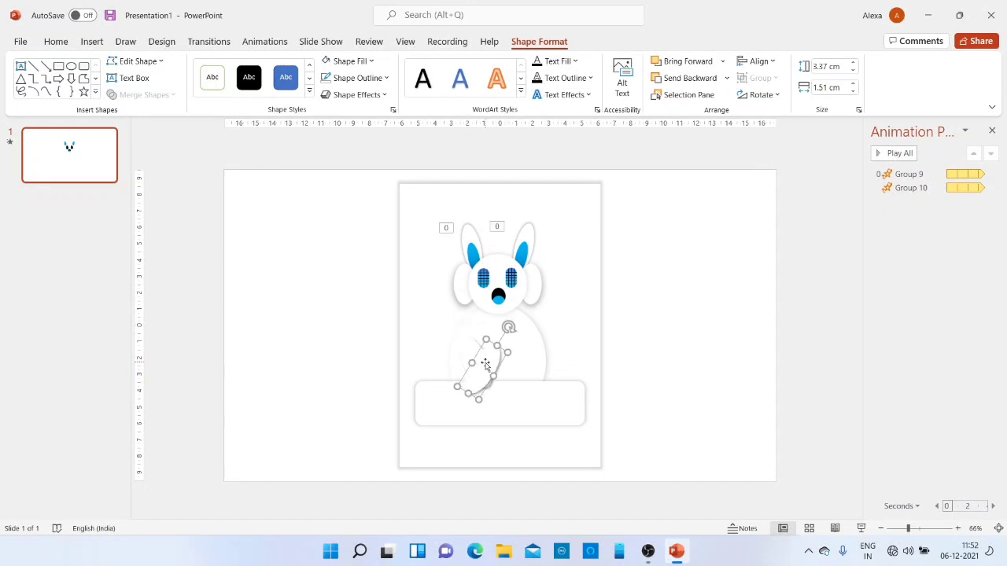
pyautogui.moveTo(485, 364); pyautogui.dragTo(523, 359)
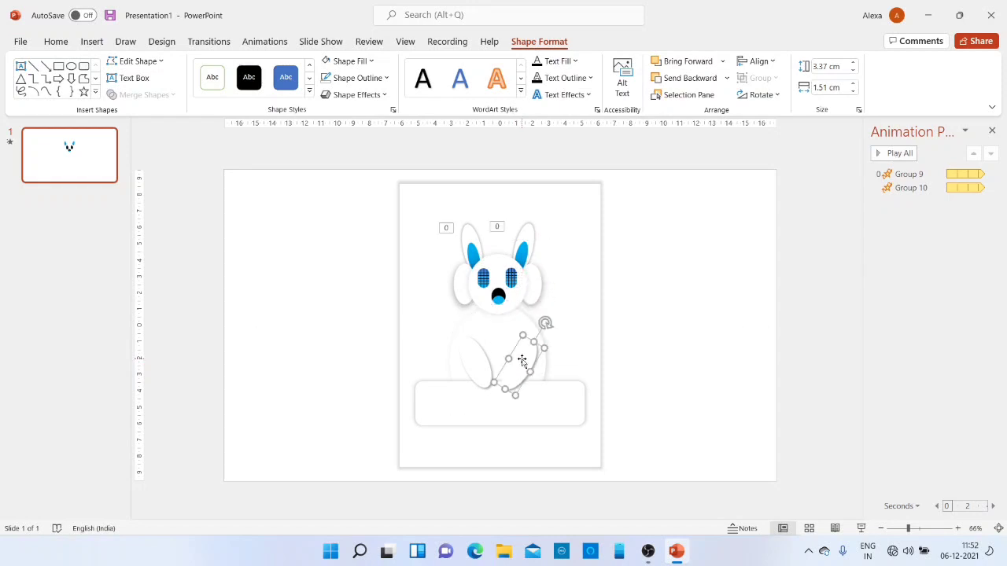
pyautogui.click(366, 100)
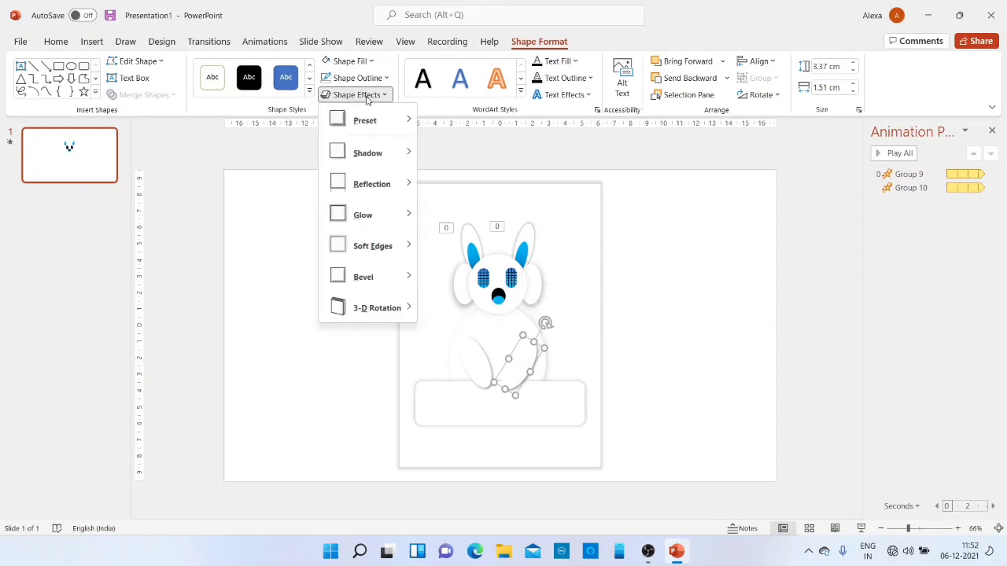
pyautogui.moveTo(378, 164)
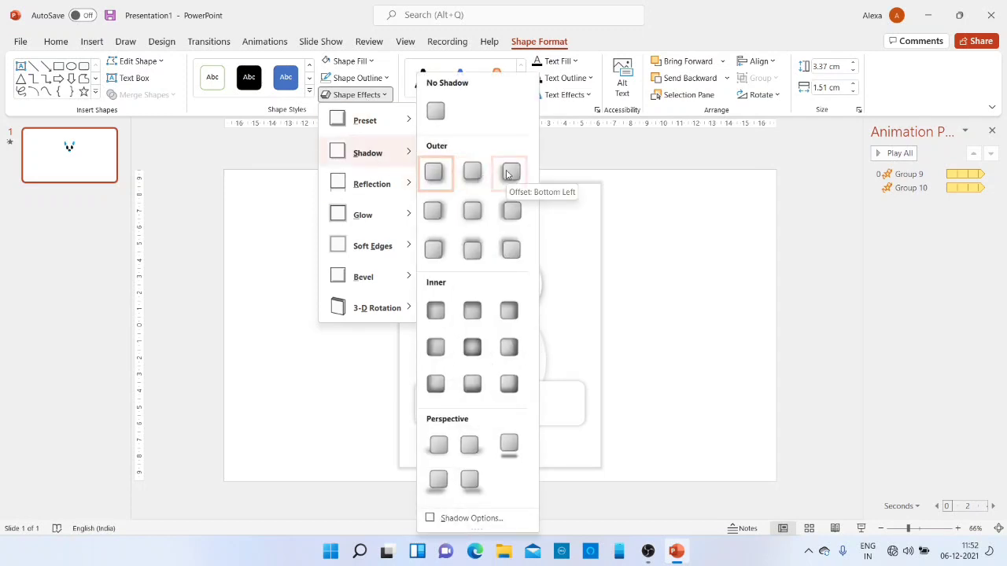
pyautogui.click(508, 174)
pyautogui.click(673, 338)
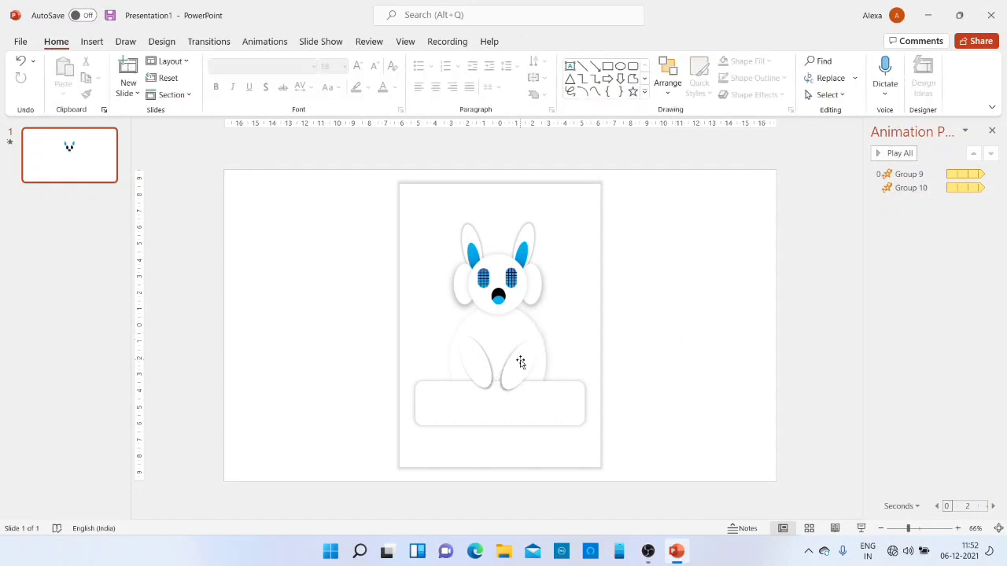
# - Set the left arm's shadow to 77% transparency, 5 pt blur and angle 30
pyautogui.moveTo(520, 362); pyautogui.dragTo(521, 359)
pyautogui.click(661, 360)
pyautogui.click(476, 364)
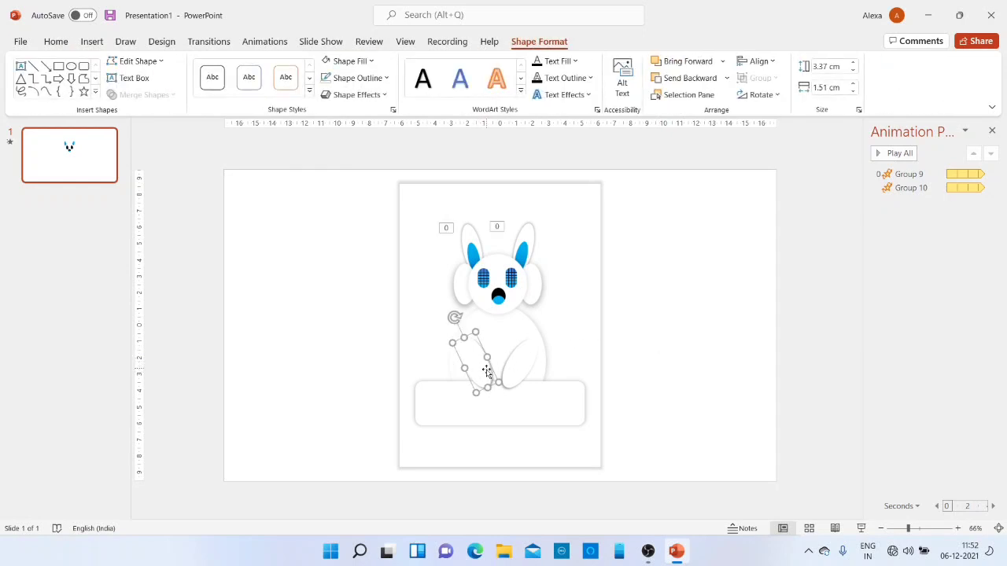
pyautogui.click(374, 95)
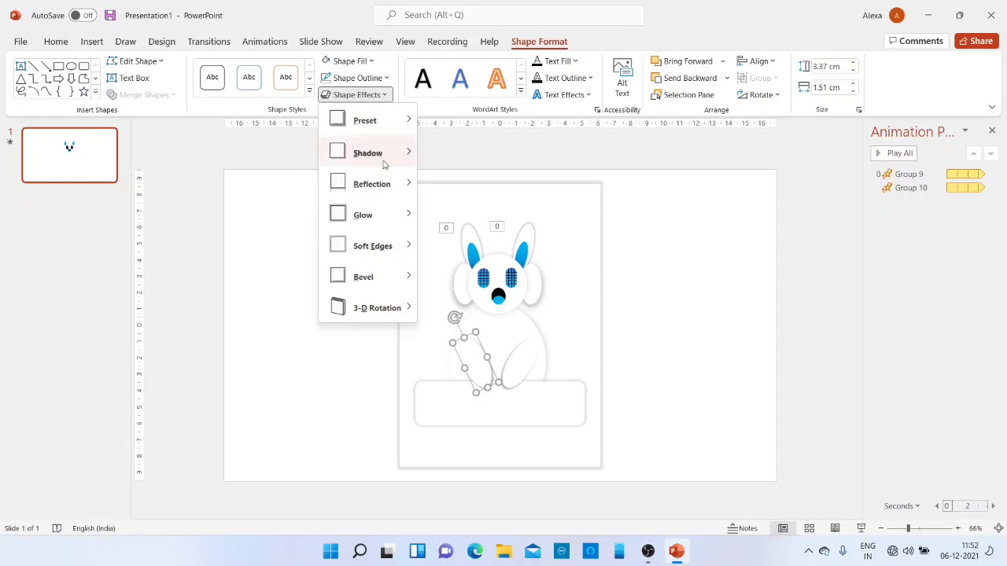
pyautogui.moveTo(382, 157)
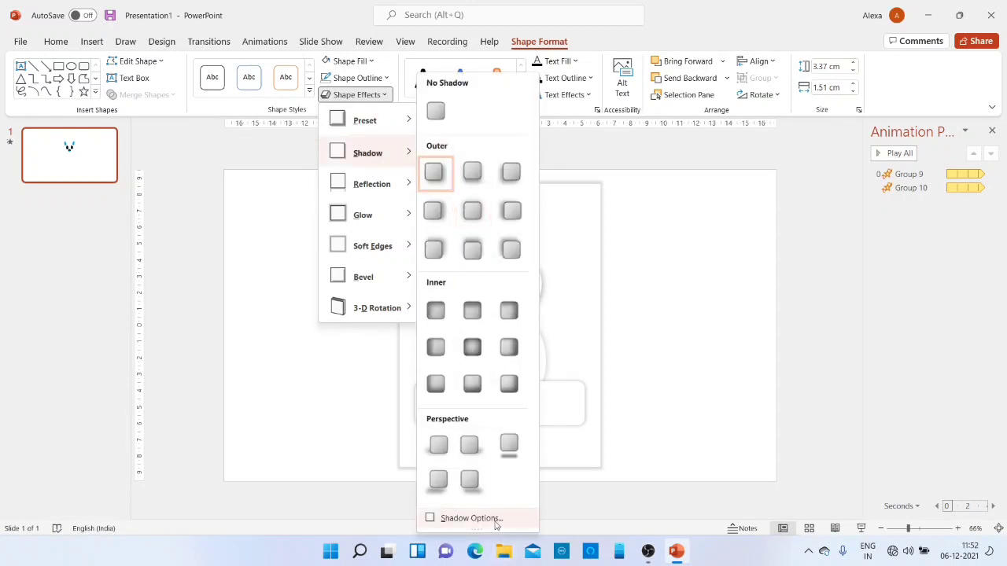
pyautogui.click(470, 518)
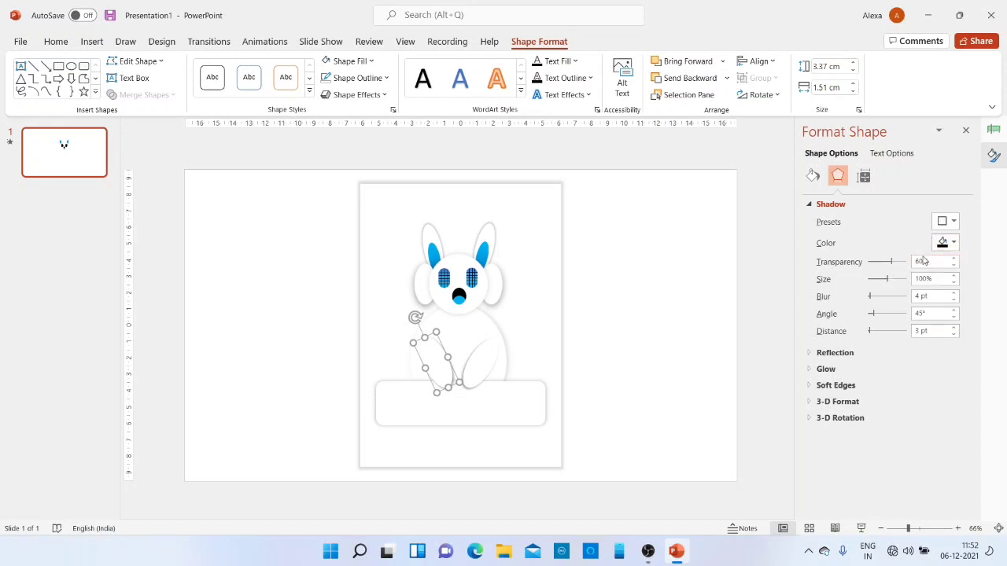
pyautogui.doubleClick(922, 261)
pyautogui.write('77')
pyautogui.moveTo(921, 296); pyautogui.dragTo(912, 296)
pyautogui.write('5')
pyautogui.moveTo(924, 314); pyautogui.dragTo(910, 316)
pyautogui.write('30')
pyautogui.press('Return')
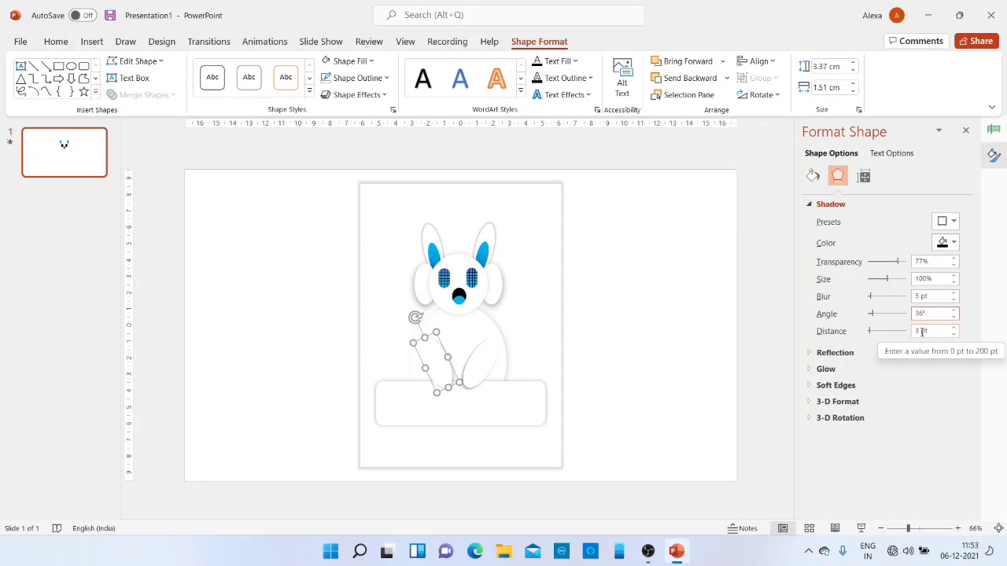
# - Give the right arm's shadow 77% transparency and 5 pt blur
pyautogui.click(479, 370)
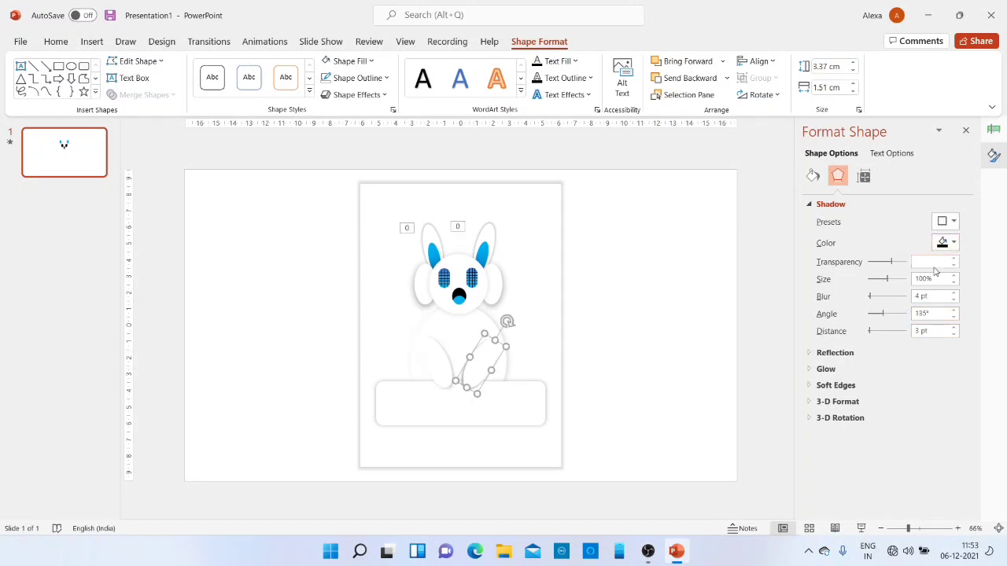
pyautogui.moveTo(924, 261); pyautogui.dragTo(898, 263)
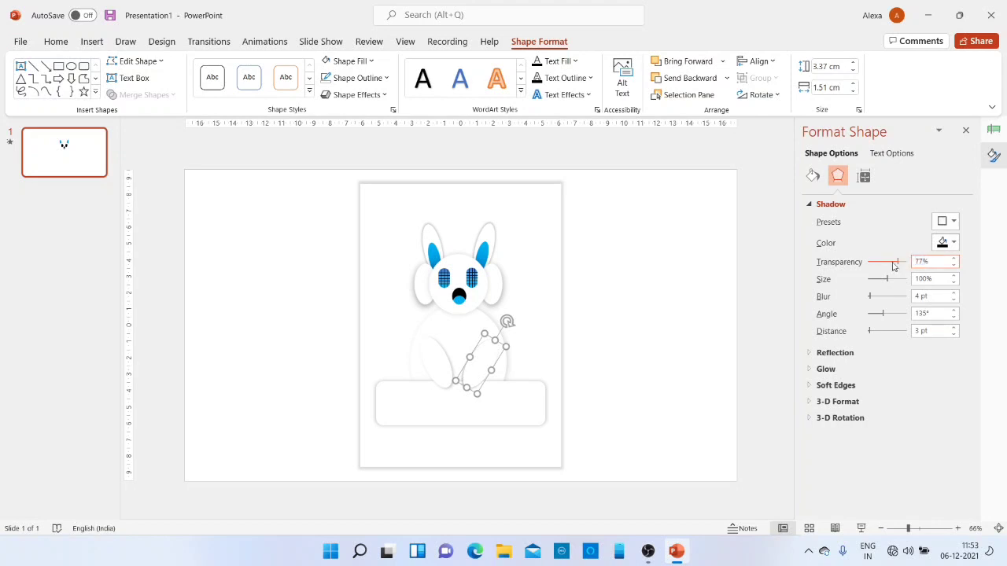
pyautogui.moveTo(922, 296); pyautogui.dragTo(913, 296)
pyautogui.write('5')
pyautogui.click(926, 314)
pyautogui.click(668, 350)
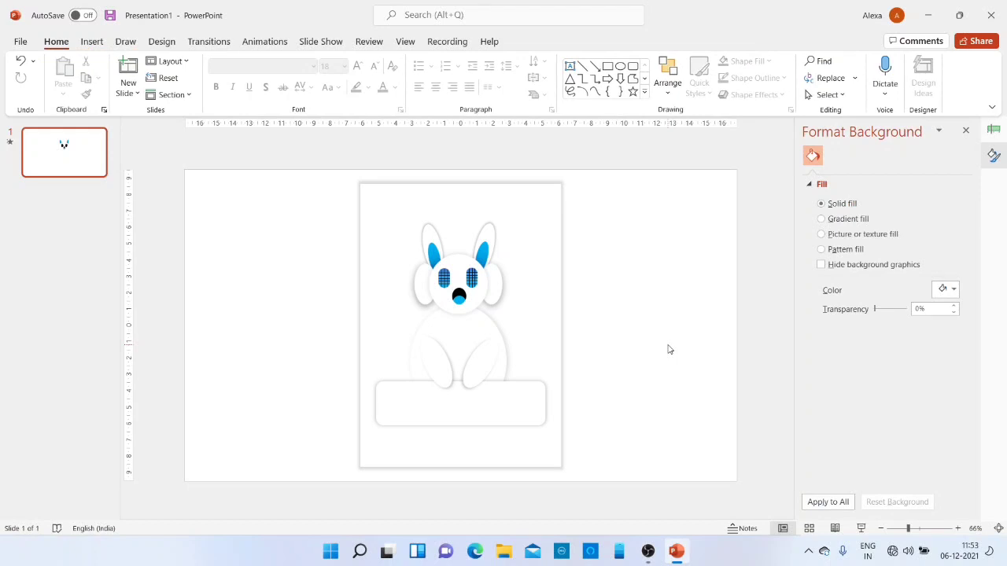
# - Preview the ear animation in Slide Show, then nudge the bunny's body up two steps
pyautogui.click(862, 529)
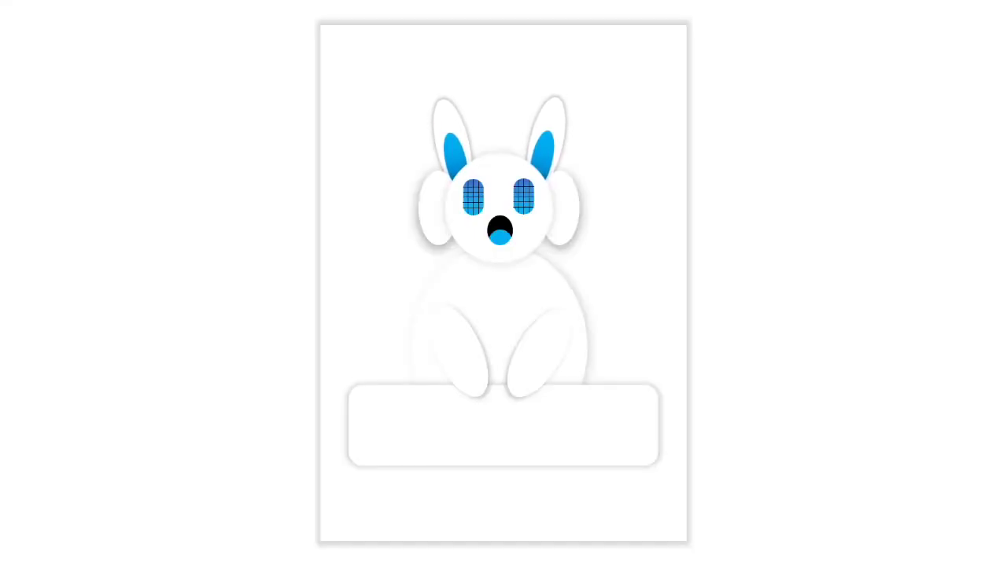
pyautogui.press('Escape')
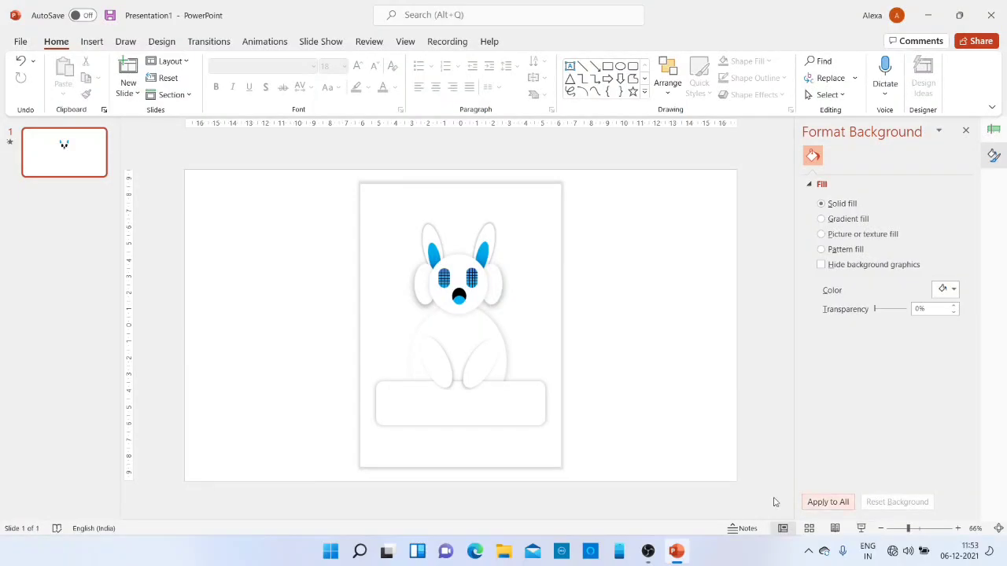
pyautogui.click(477, 338)
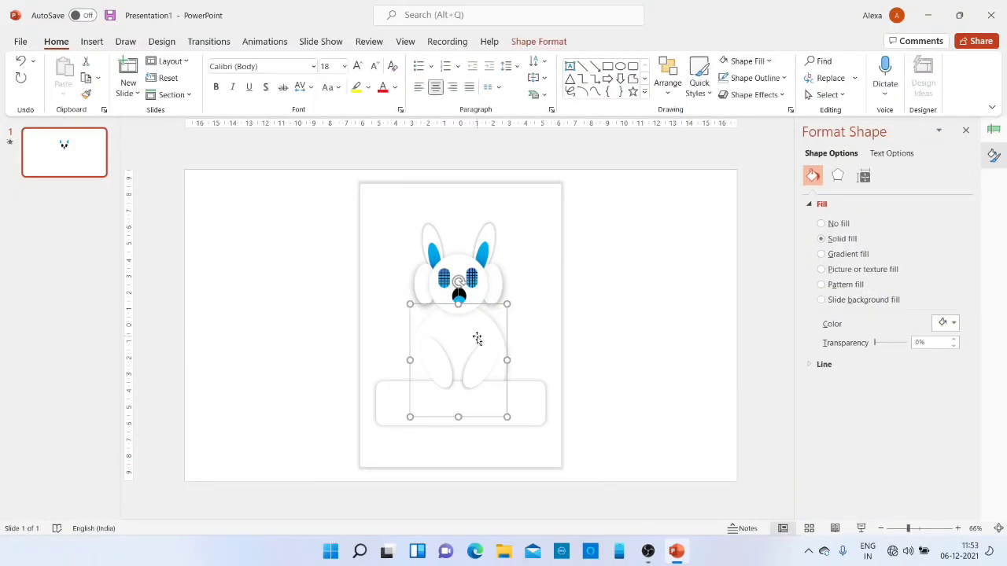
pyautogui.press('Up')
pyautogui.press('Up')
pyautogui.press('Up')
pyautogui.press('Up')
pyautogui.press('Up')
pyautogui.press('Up')
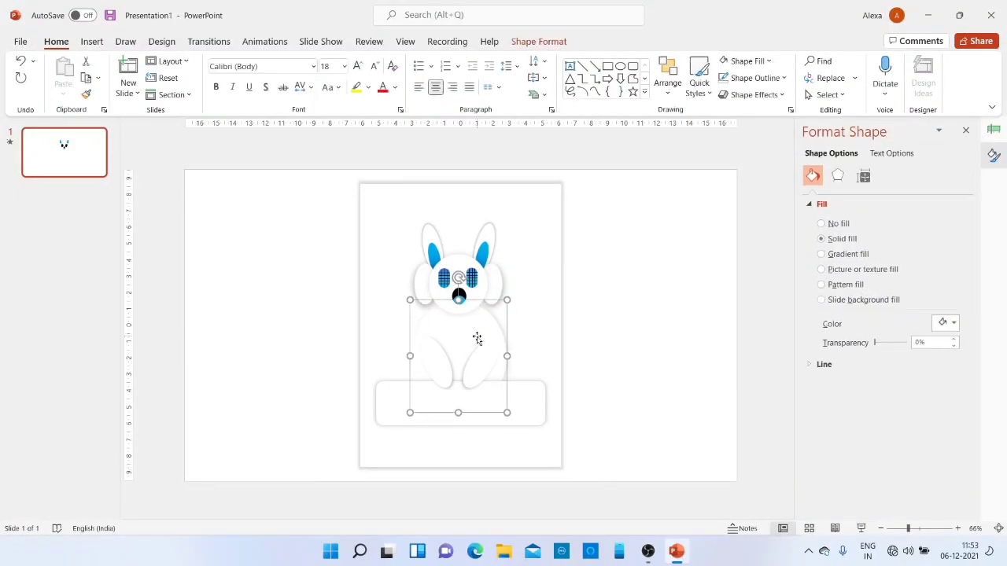
pyautogui.press('Up')
pyautogui.press('Up')
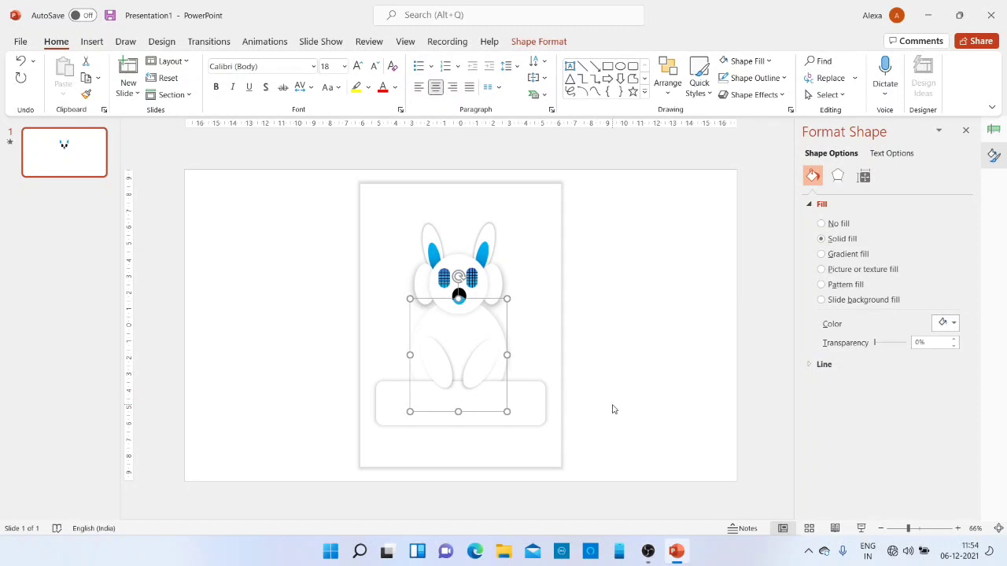
pyautogui.click(641, 355)
# - Select the base rectangle beneath the bunny's paws to inspect it
pyautogui.click(477, 413)
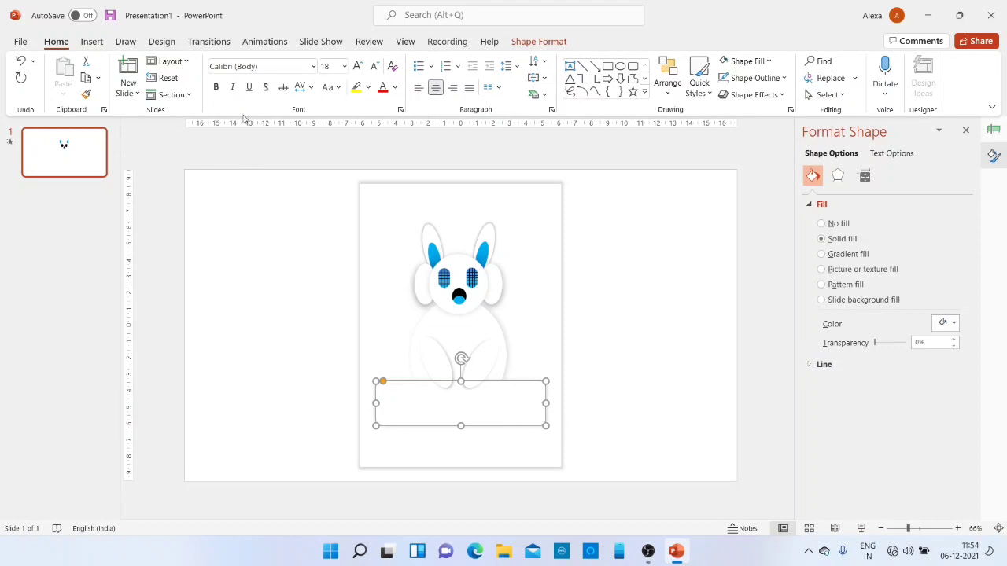
pyautogui.click(161, 154)
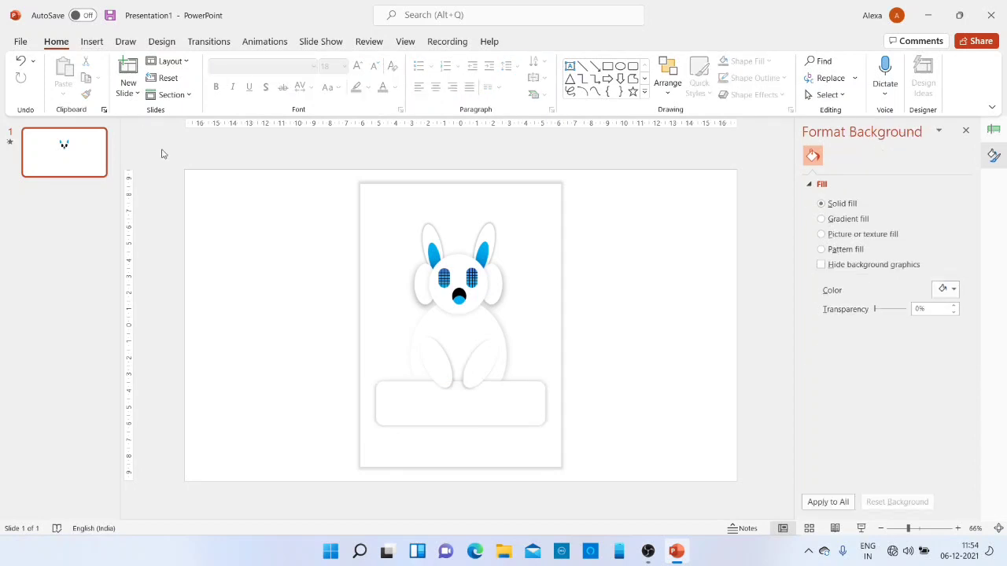
pyautogui.click(84, 41)
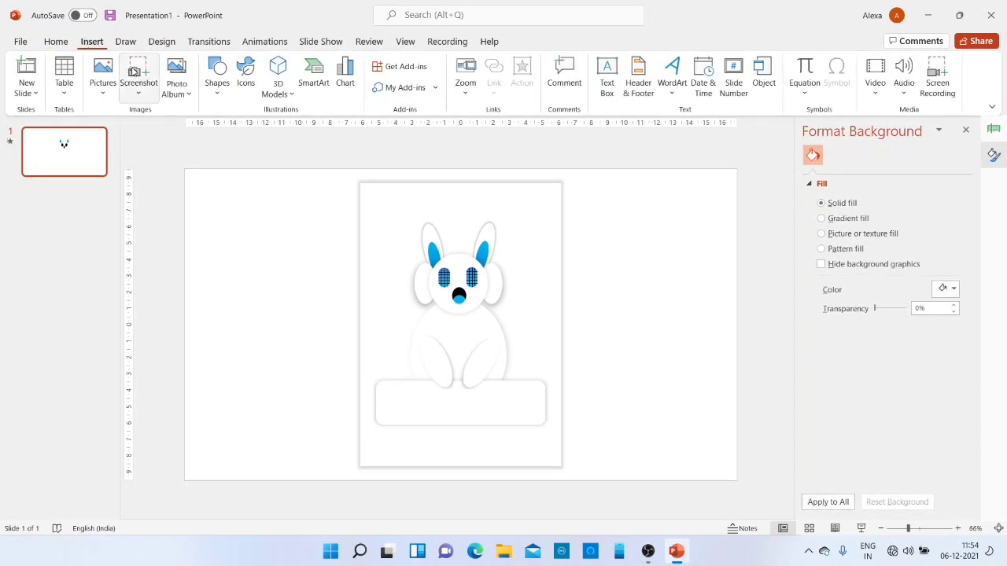
# - Draw a small oval circle off the slide, left of the bunny
pyautogui.click(217, 79)
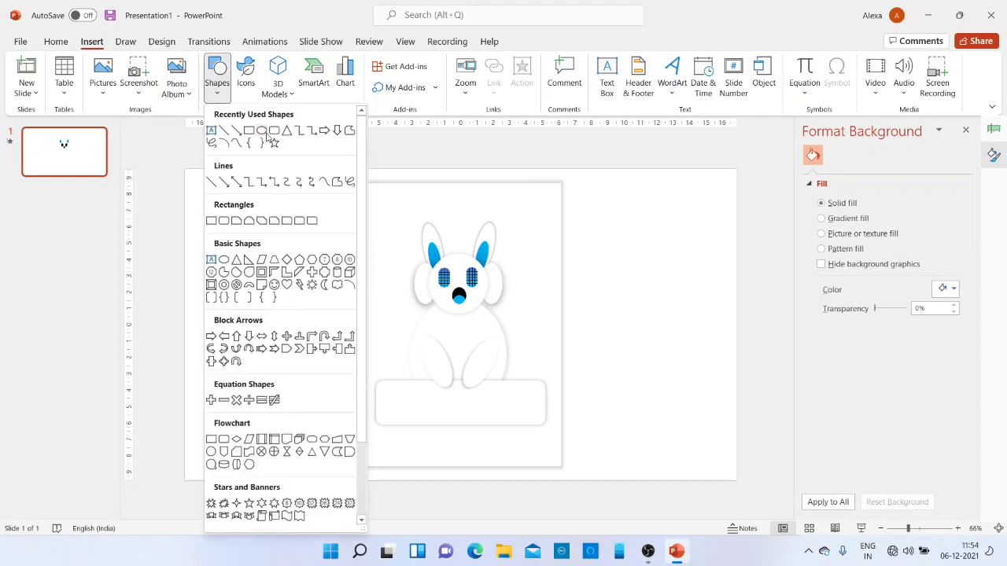
pyautogui.click(261, 131)
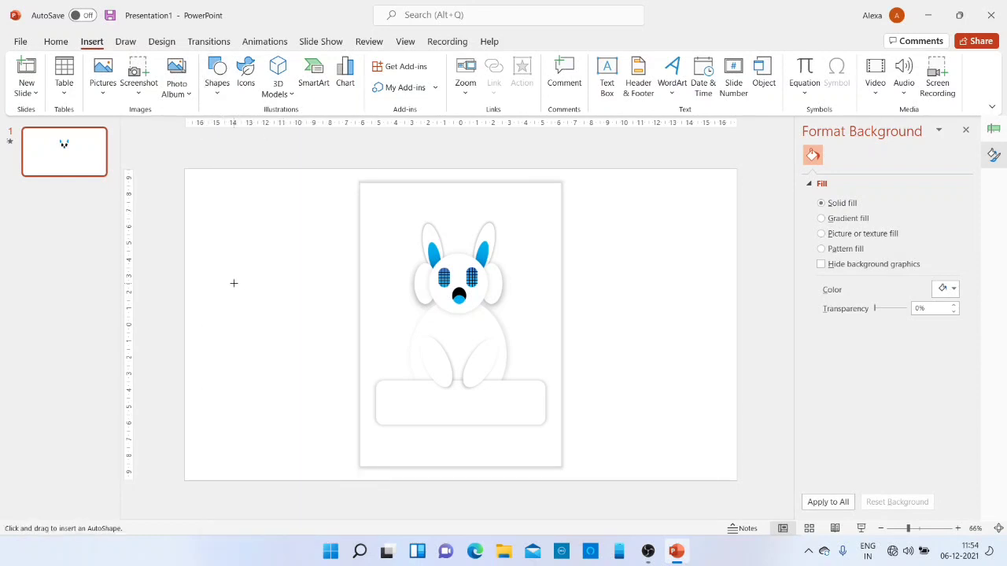
pyautogui.moveTo(233, 283); pyautogui.dragTo(261, 310)
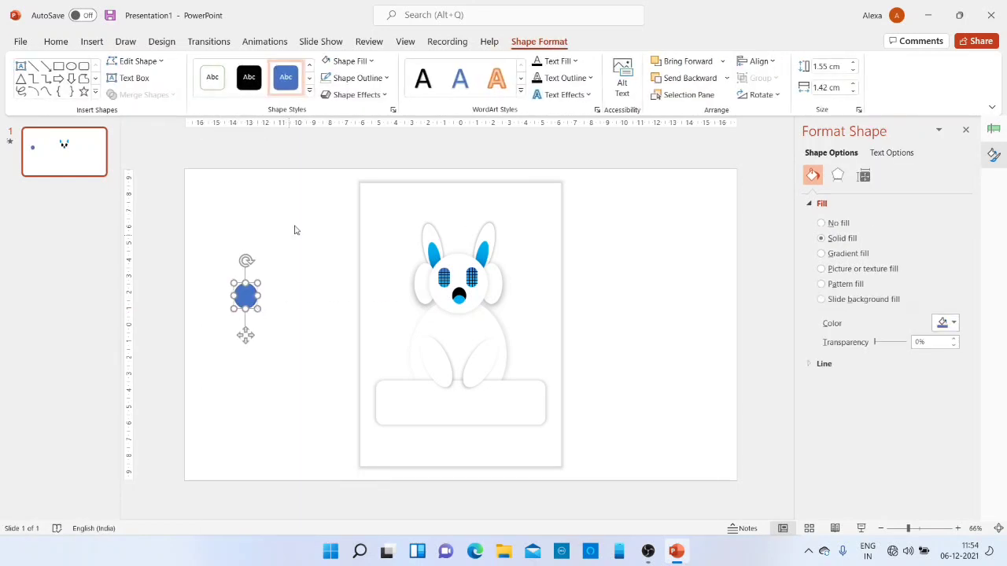
# - Give the circle a white fill, no outline and a Round bevel
pyautogui.click(370, 61)
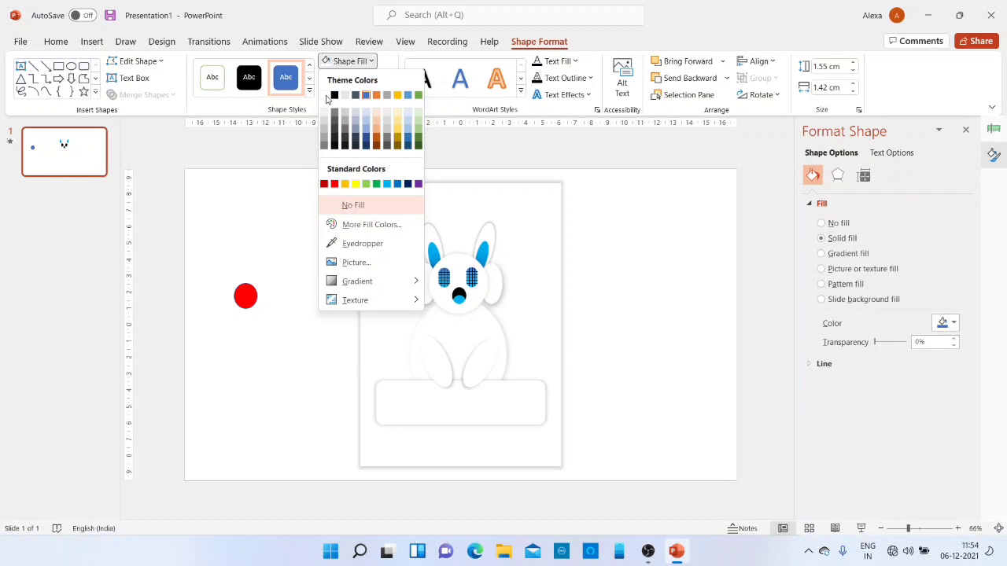
pyautogui.click(250, 297)
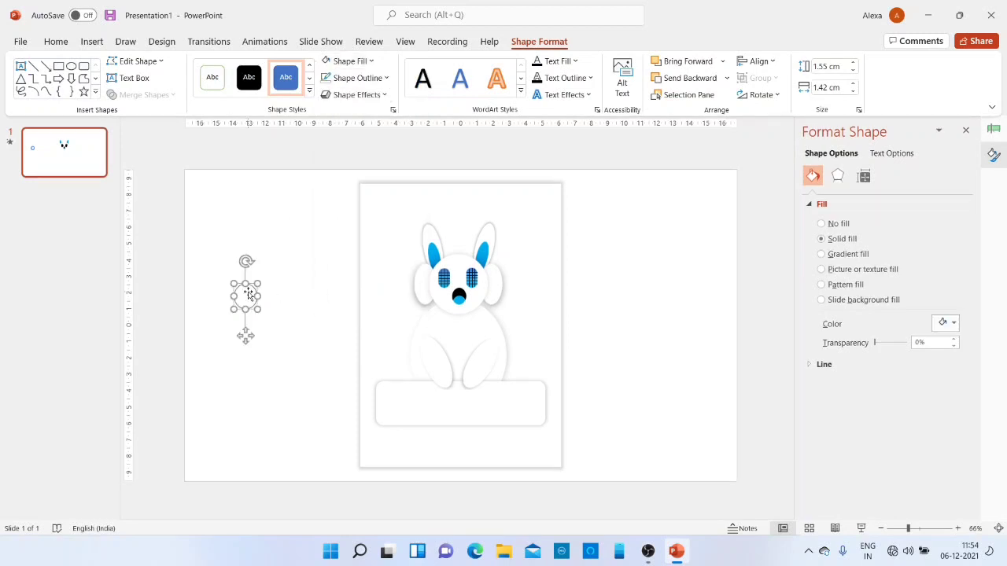
pyautogui.click(358, 77)
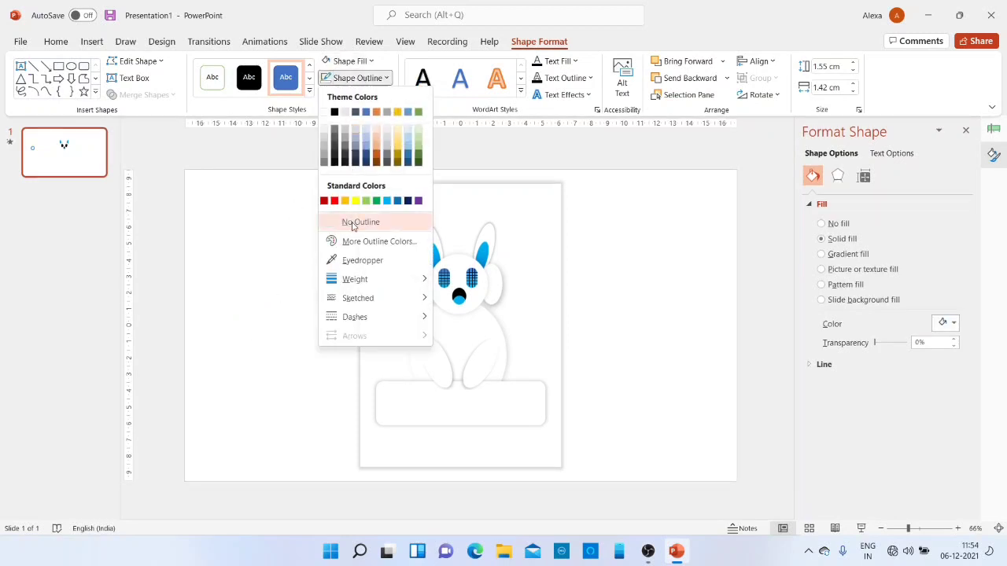
pyautogui.click(352, 223)
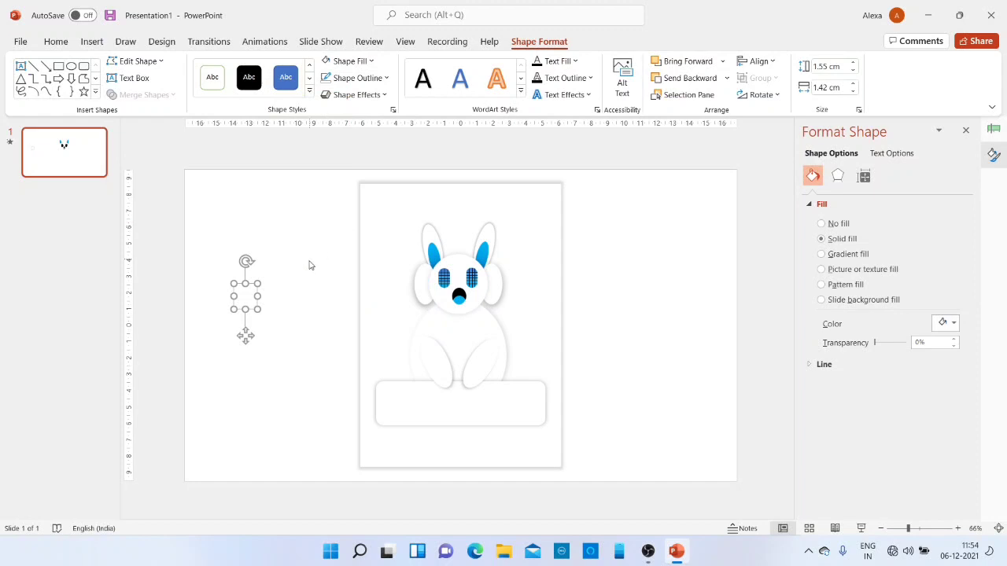
pyautogui.click(373, 95)
pyautogui.moveTo(385, 285)
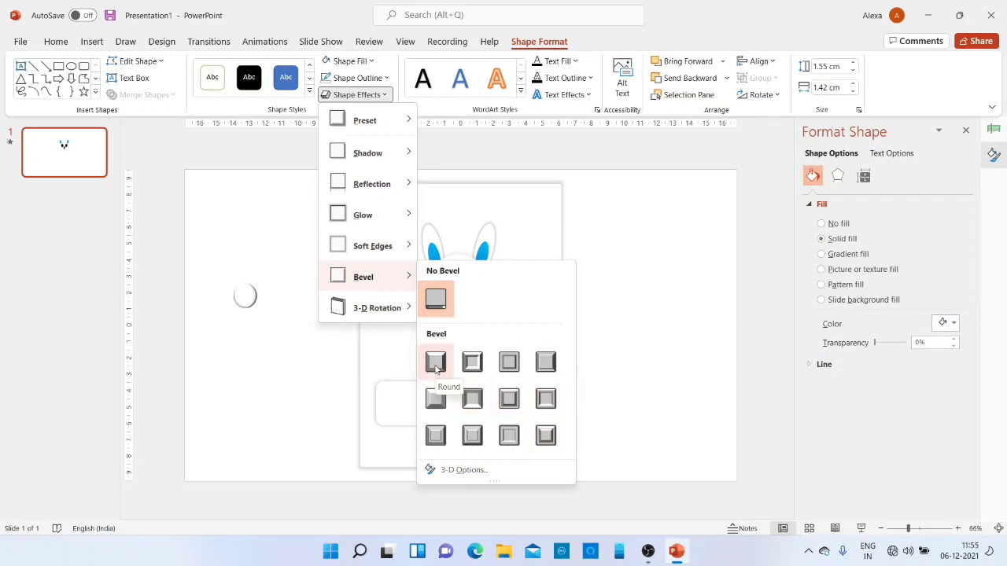
pyautogui.click(436, 368)
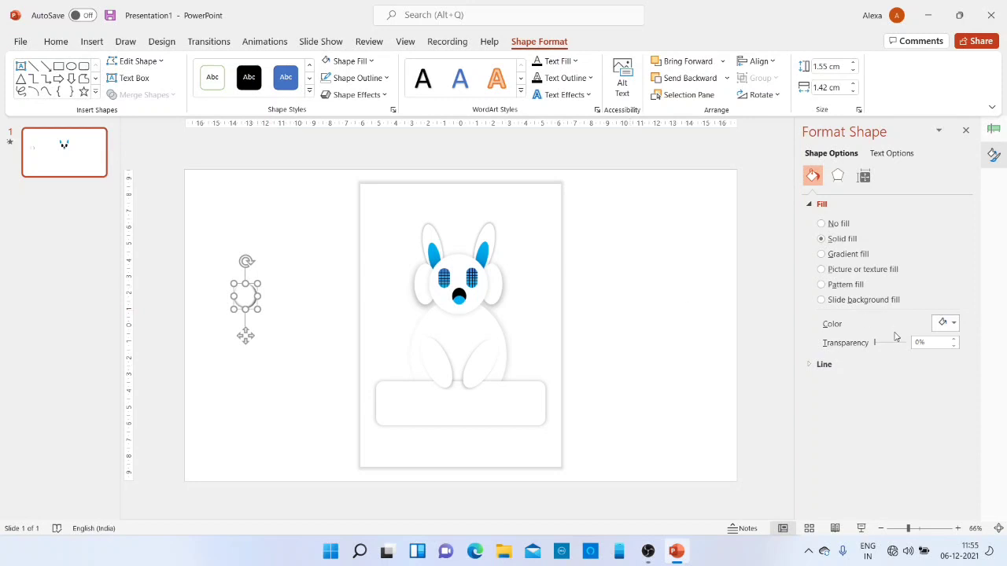
# - Set the circle's fill transparency to about 54% in Format Shape
pyautogui.moveTo(874, 346); pyautogui.dragTo(884, 349)
pyautogui.rightClick(247, 297)
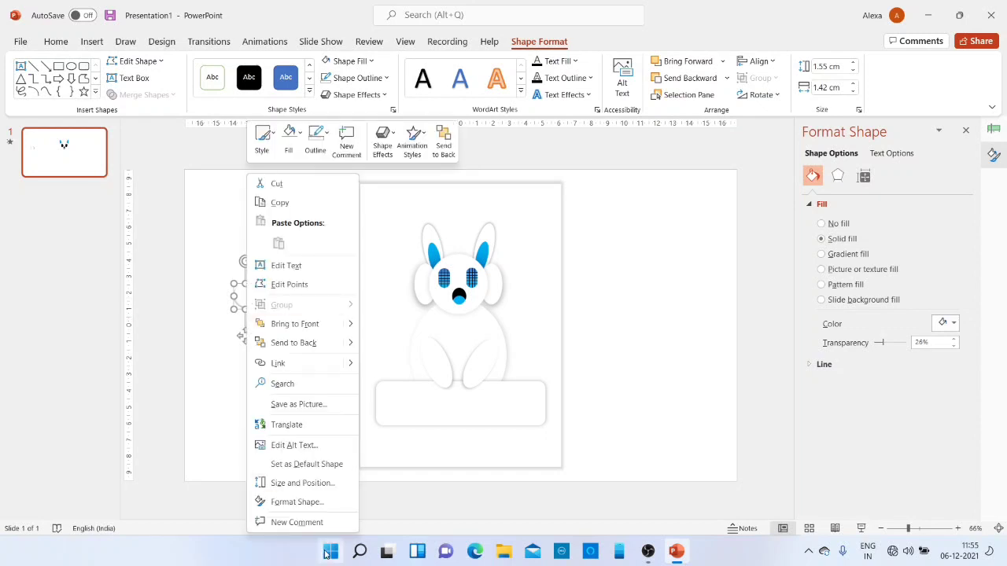
pyautogui.click(317, 509)
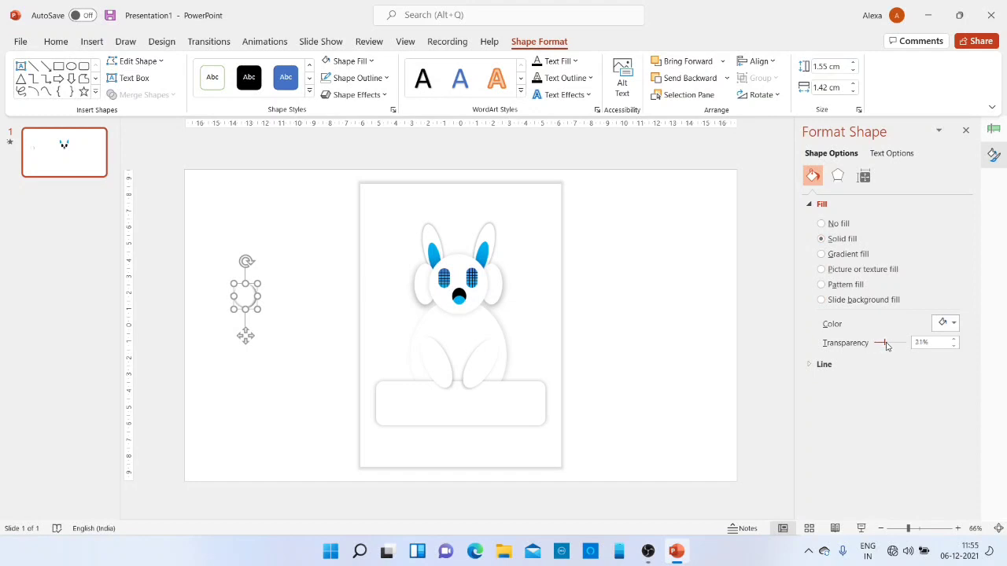
pyautogui.moveTo(887, 346); pyautogui.dragTo(896, 346)
pyautogui.moveTo(894, 347); pyautogui.dragTo(892, 347)
# - Place the circle at the bar's left end and duplicate it into a row with Ctrl+D
pyautogui.click(276, 386)
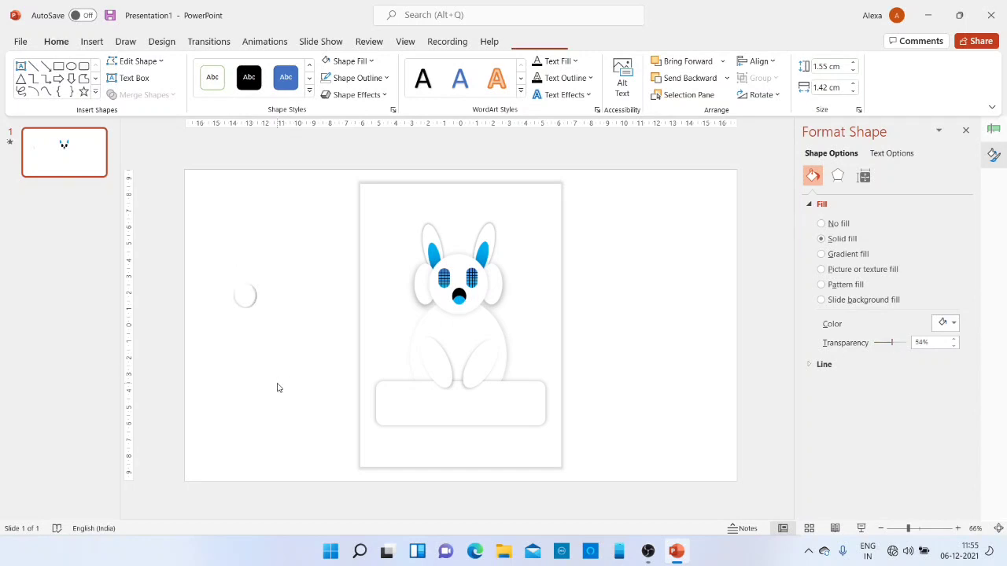
pyautogui.click(247, 294)
pyautogui.moveTo(247, 295); pyautogui.dragTo(391, 403)
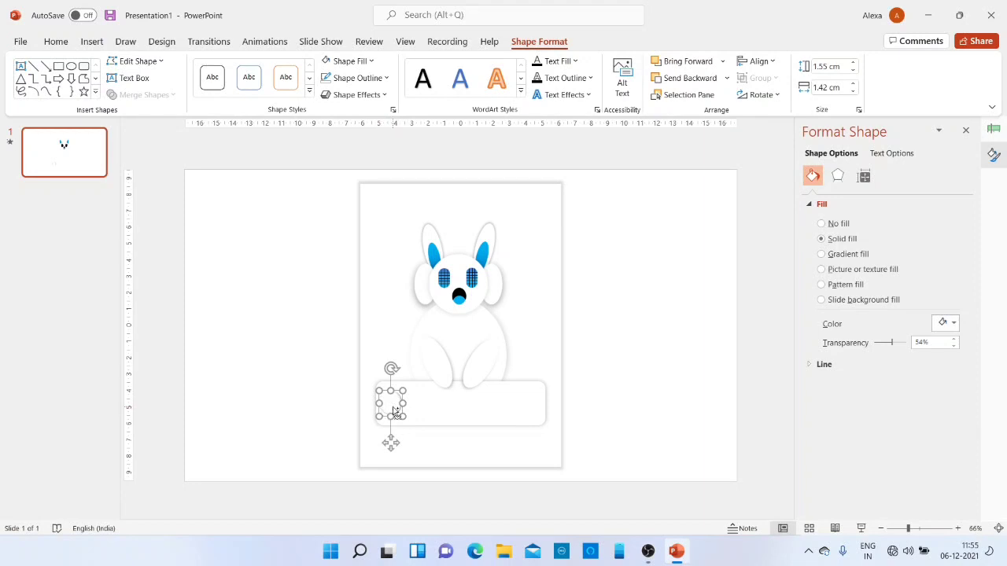
pyautogui.moveTo(395, 411); pyautogui.dragTo(420, 404)
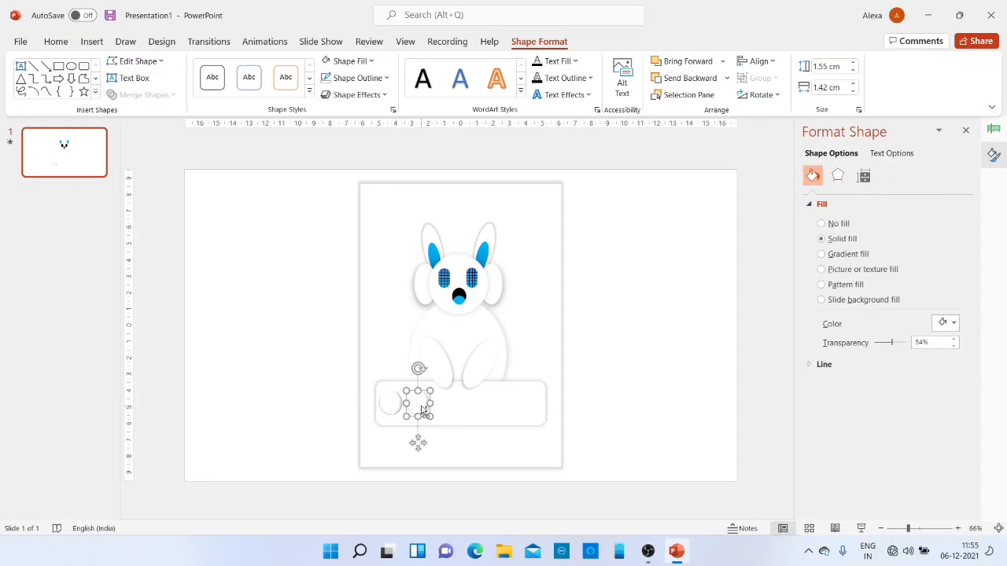
pyautogui.hotkey('ctrl', 'd')
pyautogui.hotkey('ctrl', 'd')
pyautogui.hotkey('ctrl', 'd')
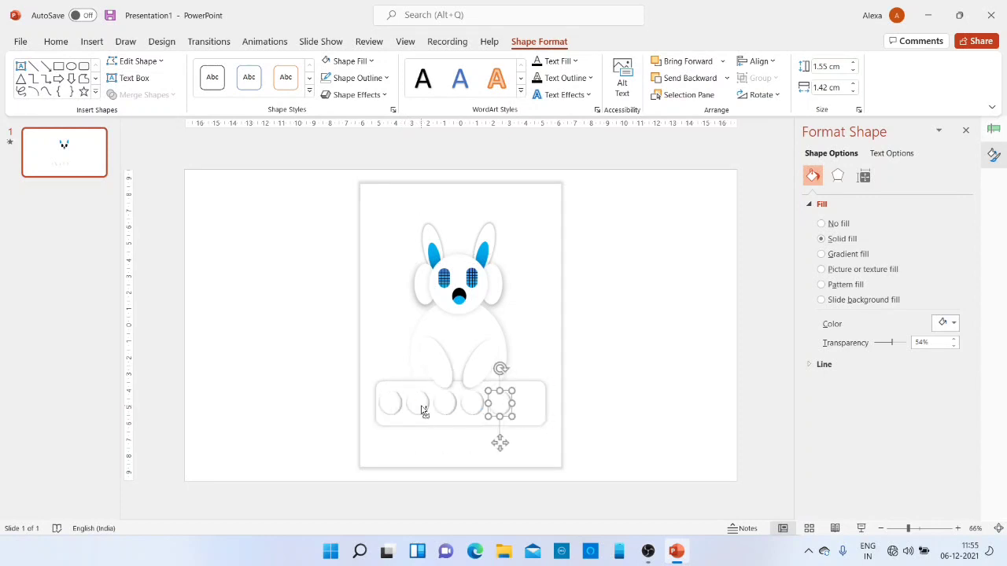
pyautogui.hotkey('ctrl', 'd')
pyautogui.hotkey('ctrl', 'd')
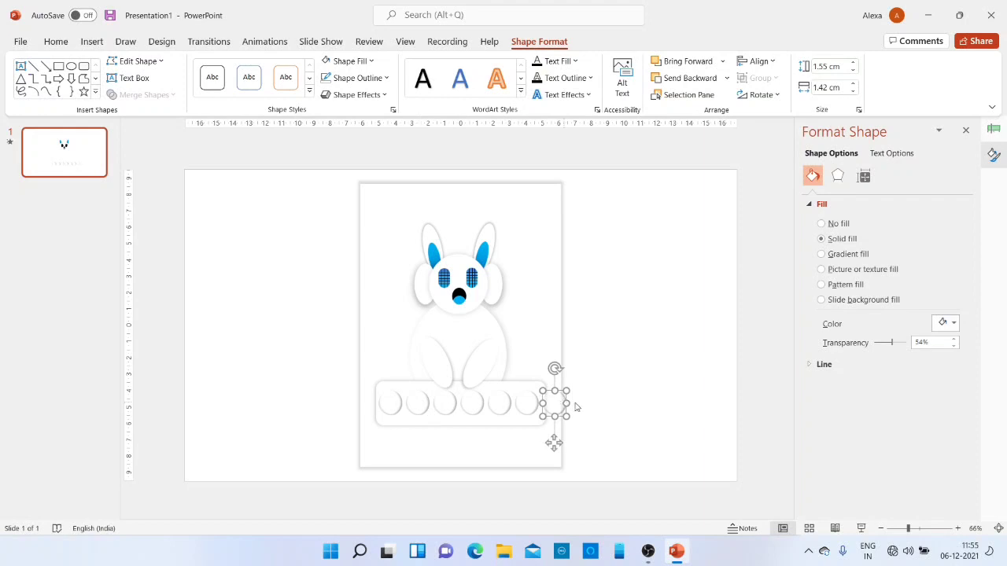
# - Widen the rounded bar to span all seven circles and marquee-select the circles
pyautogui.click(598, 406)
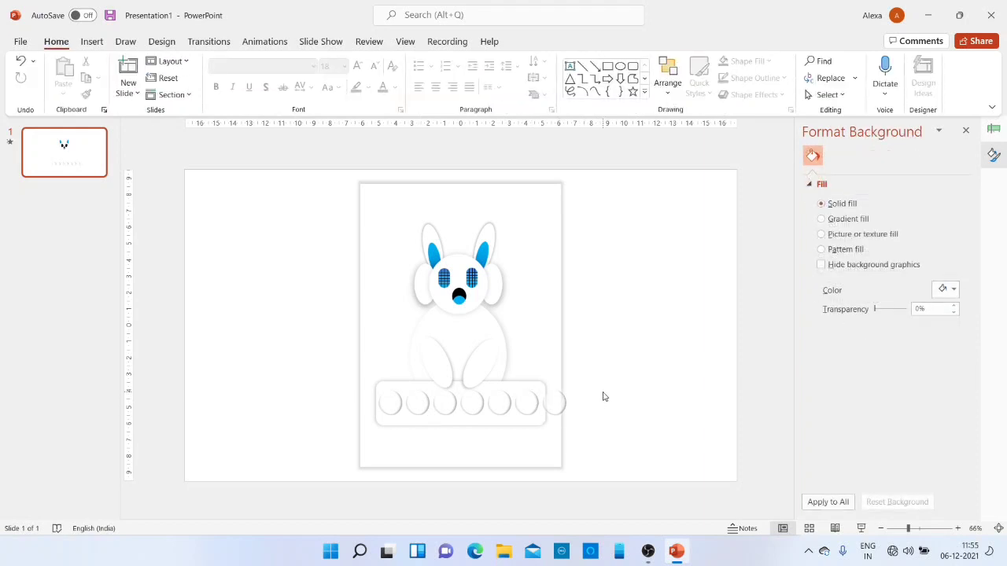
pyautogui.click(535, 391)
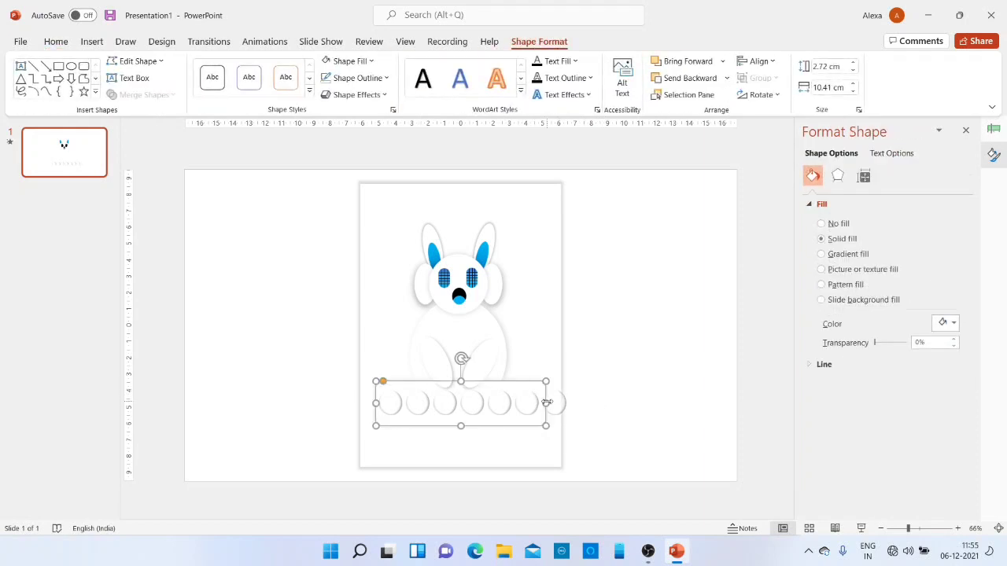
pyautogui.press('Delete')
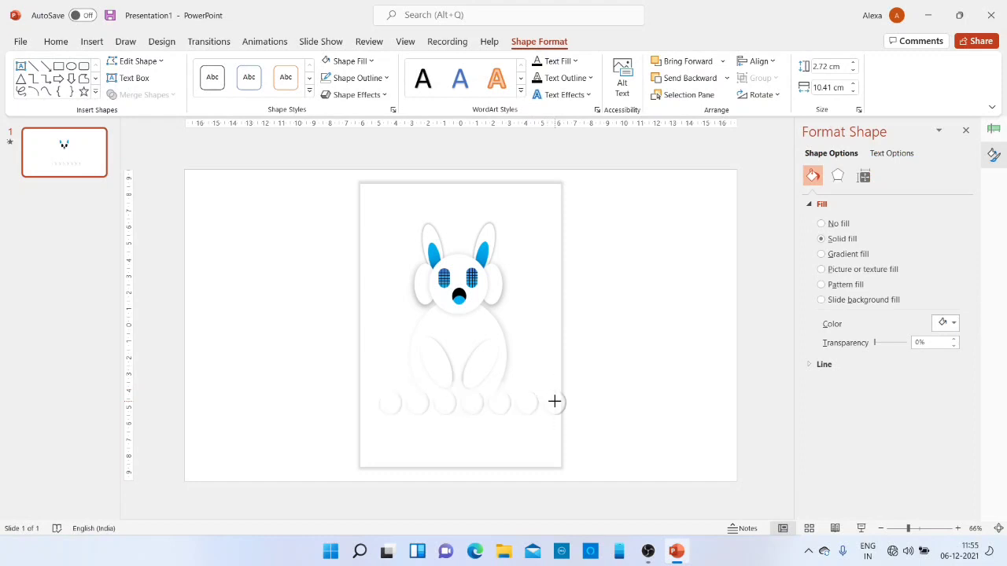
pyautogui.click(555, 402)
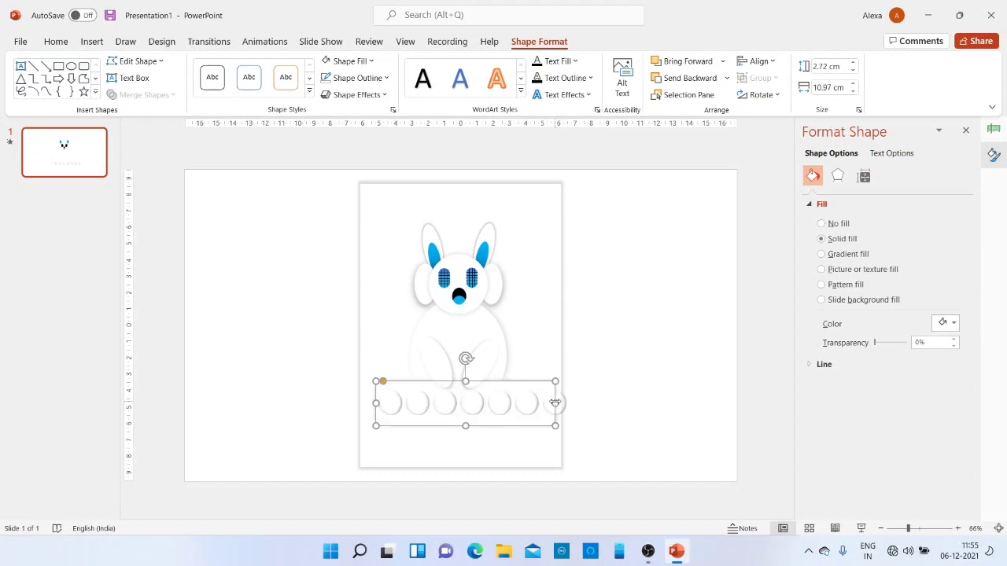
pyautogui.click(370, 403)
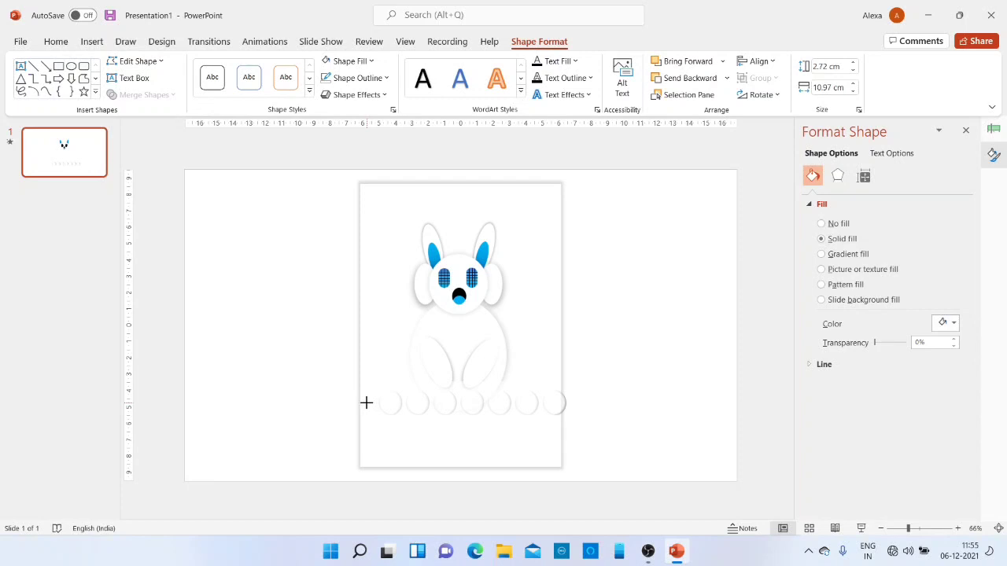
pyautogui.click(366, 403)
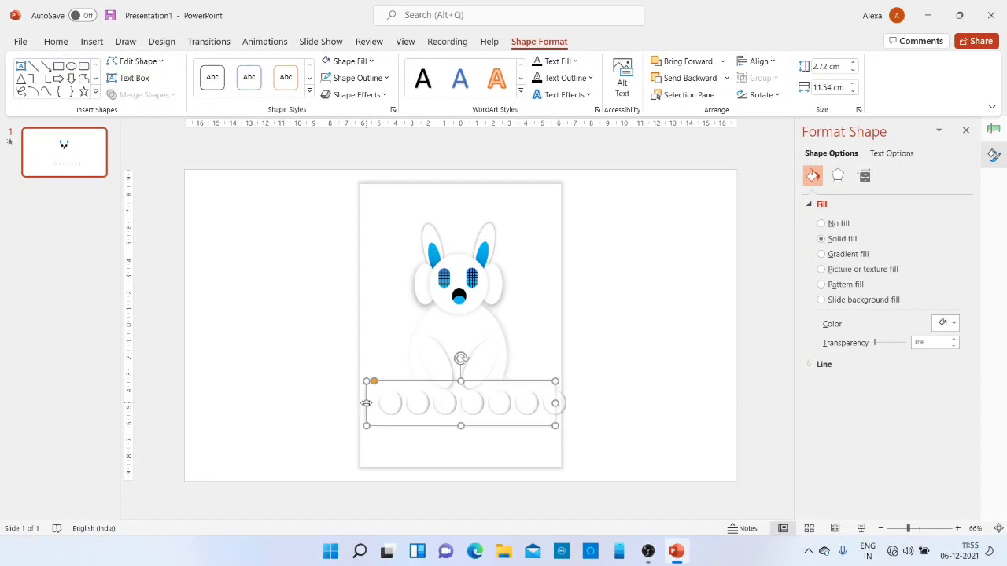
pyautogui.click(594, 401)
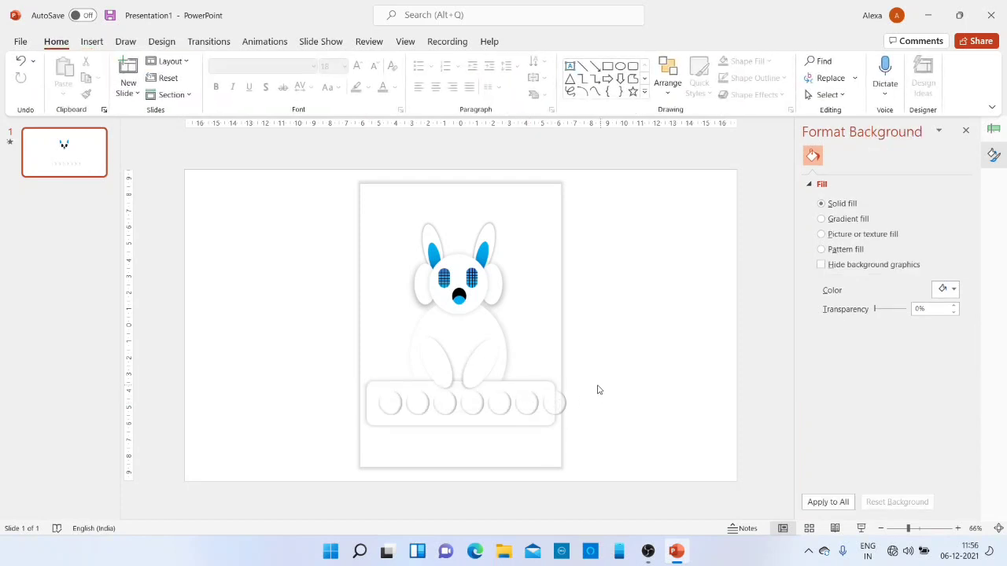
pyautogui.moveTo(600, 385); pyautogui.dragTo(367, 425)
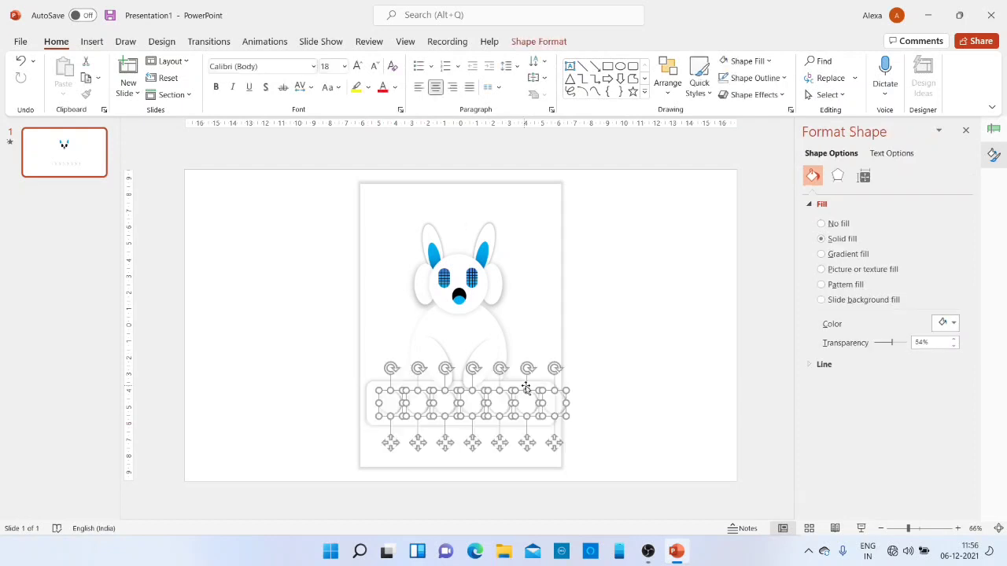
pyautogui.click(652, 403)
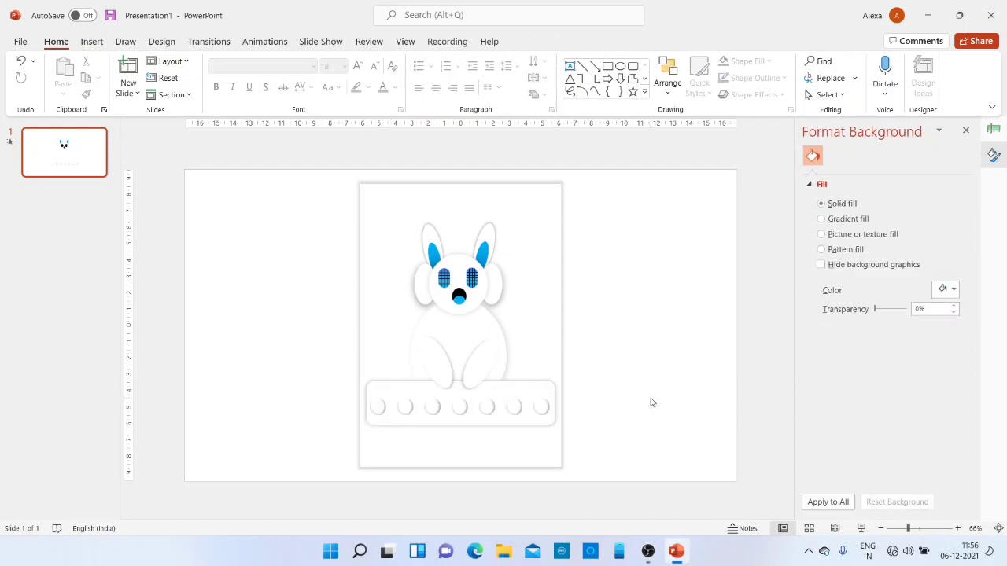
# - Number the first circle 1 in black text
pyautogui.scroll(8, 651, 402)
pyautogui.scroll(-3, 652, 403)
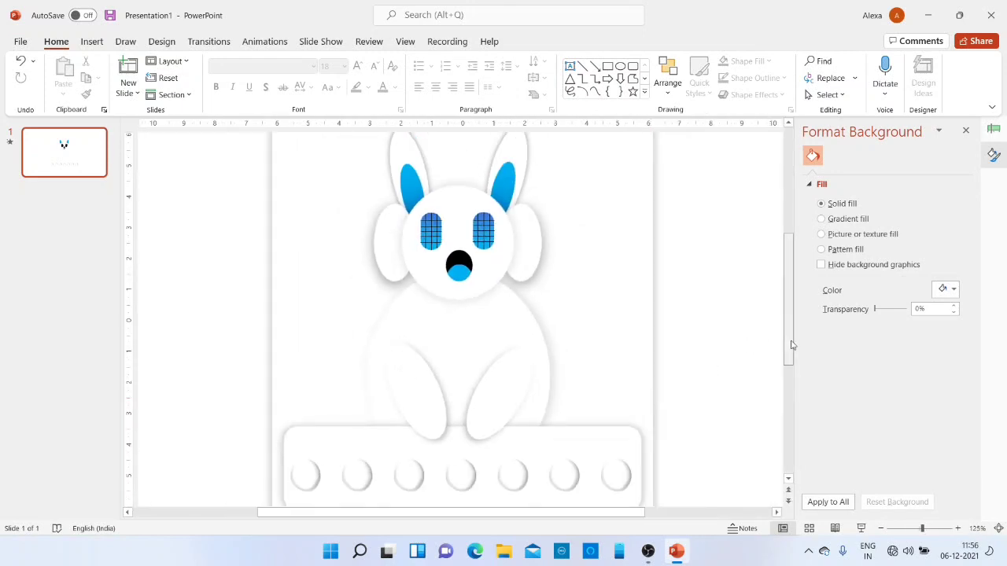
pyautogui.moveTo(788, 344); pyautogui.dragTo(791, 447)
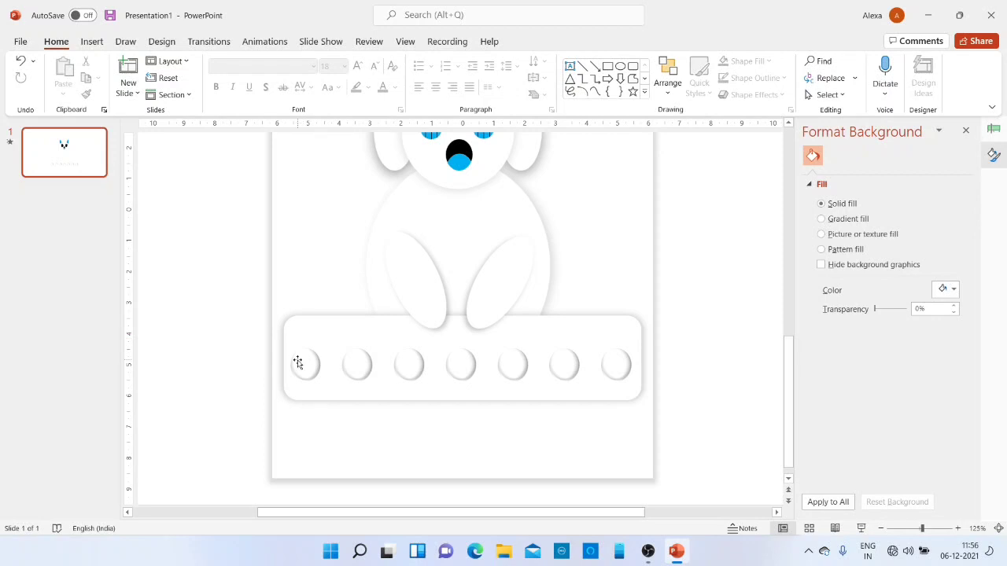
pyautogui.click(313, 364)
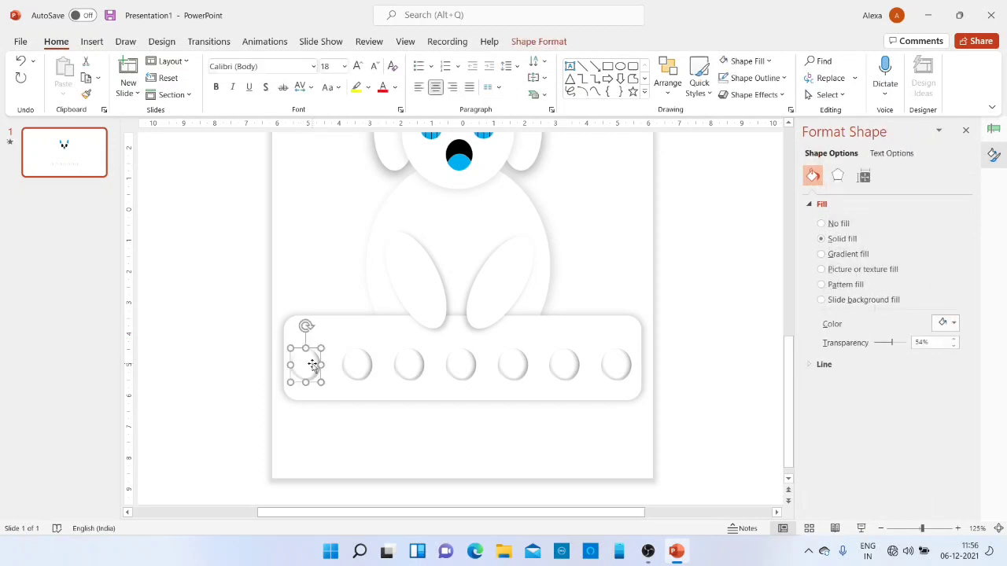
pyautogui.rightClick(313, 365)
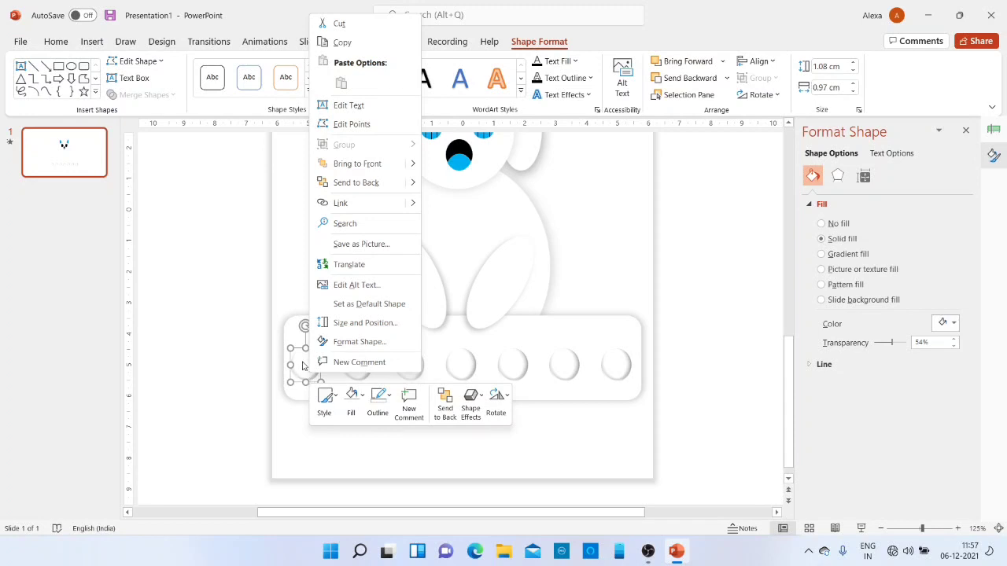
pyautogui.click(349, 106)
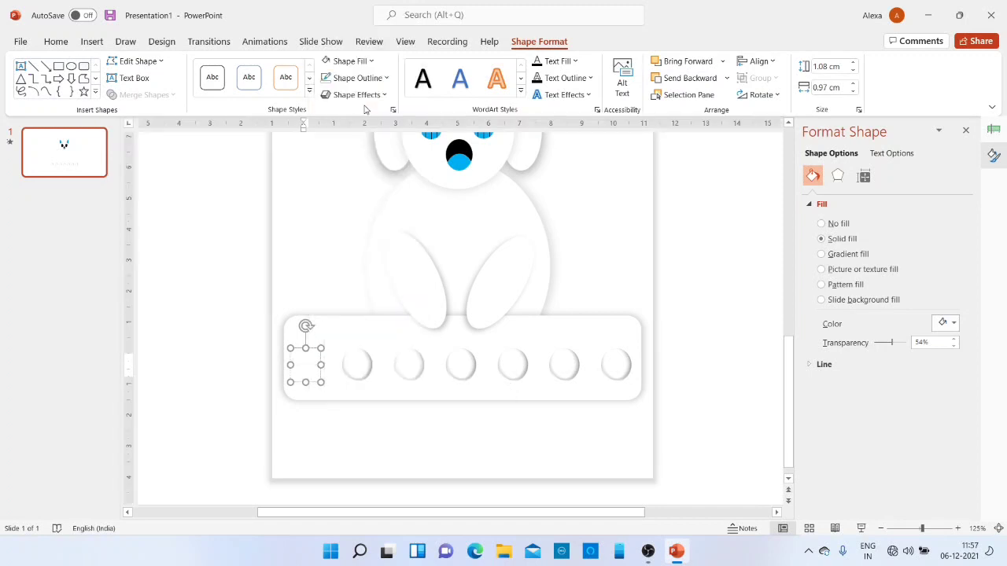
pyautogui.hotkey('ctrl', 'a')
pyautogui.click(560, 63)
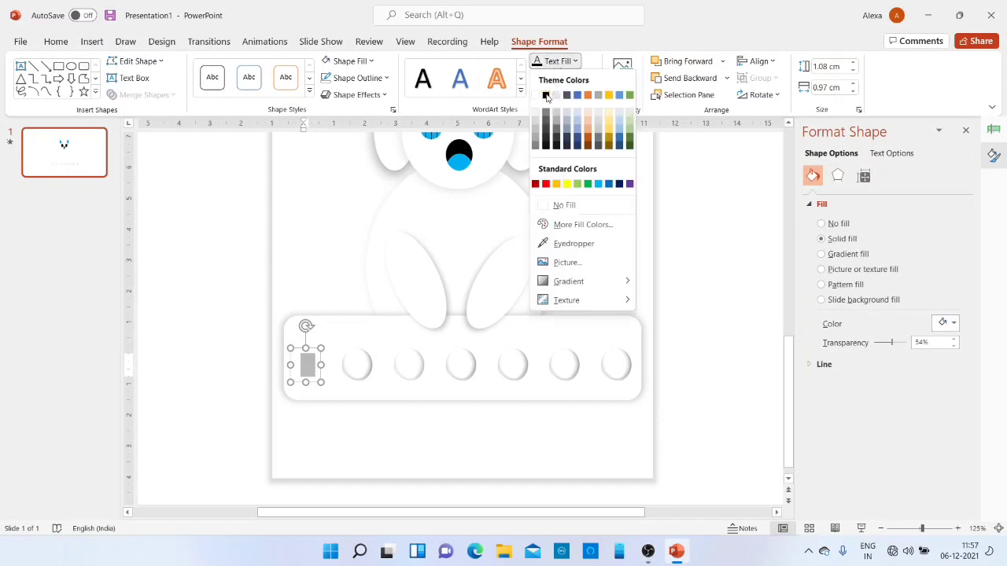
pyautogui.click(545, 95)
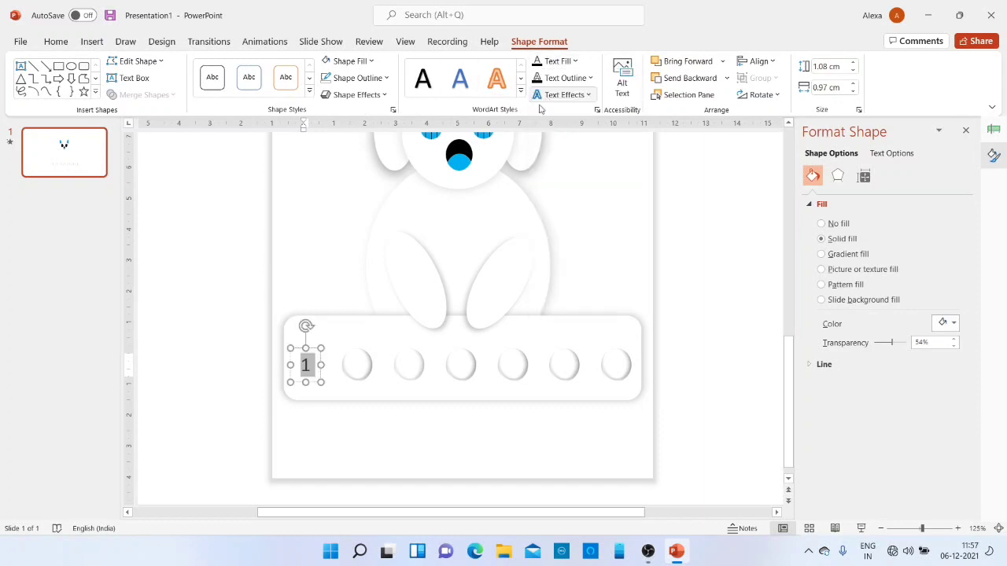
# - Number the second circle 2 in black text
pyautogui.click(366, 359)
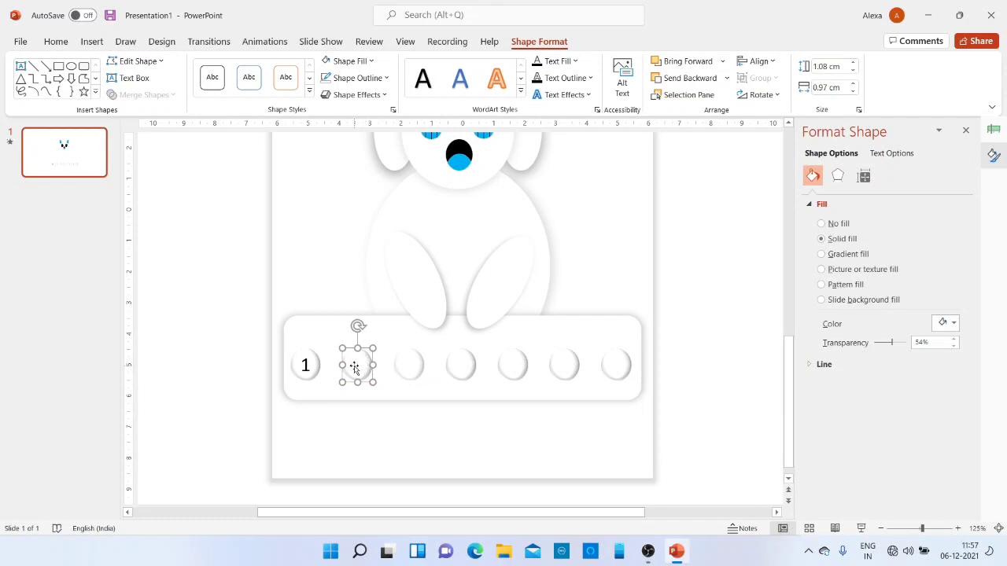
pyautogui.rightClick(354, 367)
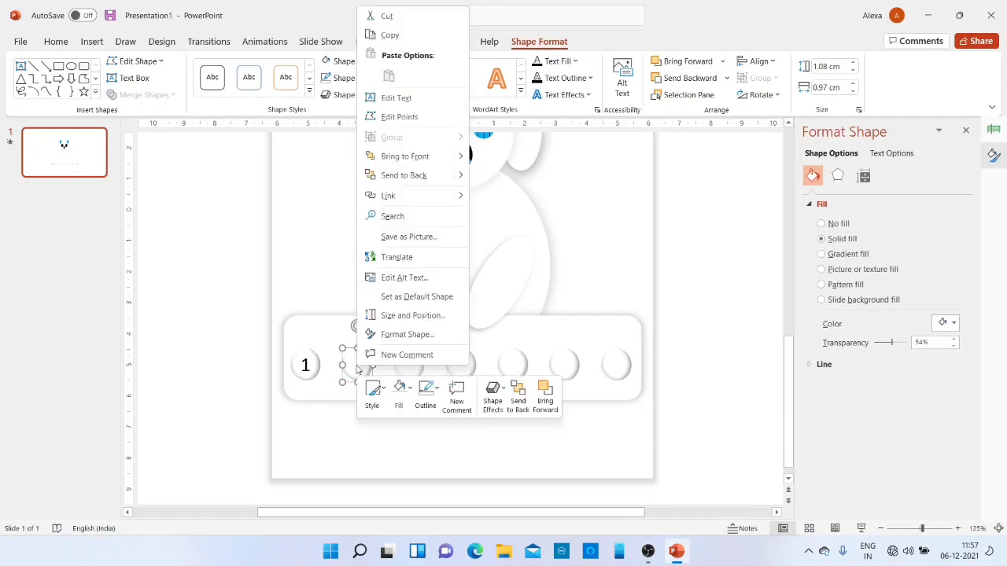
pyautogui.click(424, 97)
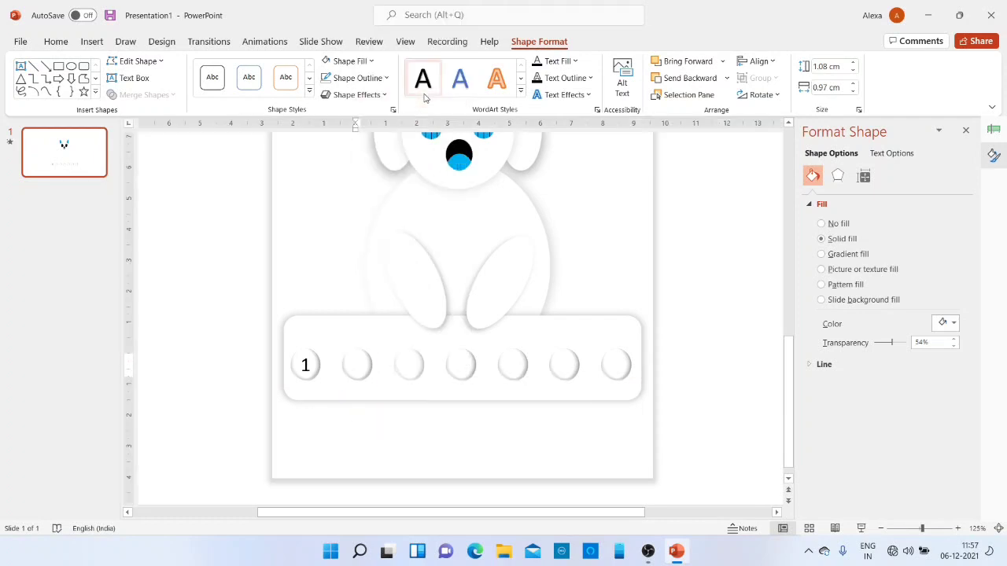
pyautogui.hotkey('ctrl', 'a')
pyautogui.click(574, 61)
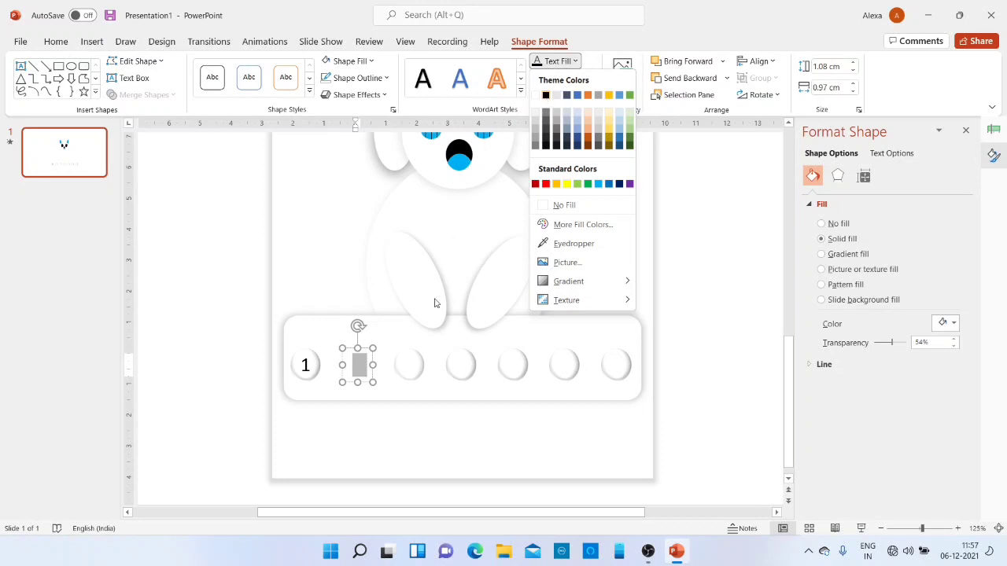
pyautogui.press('Down')
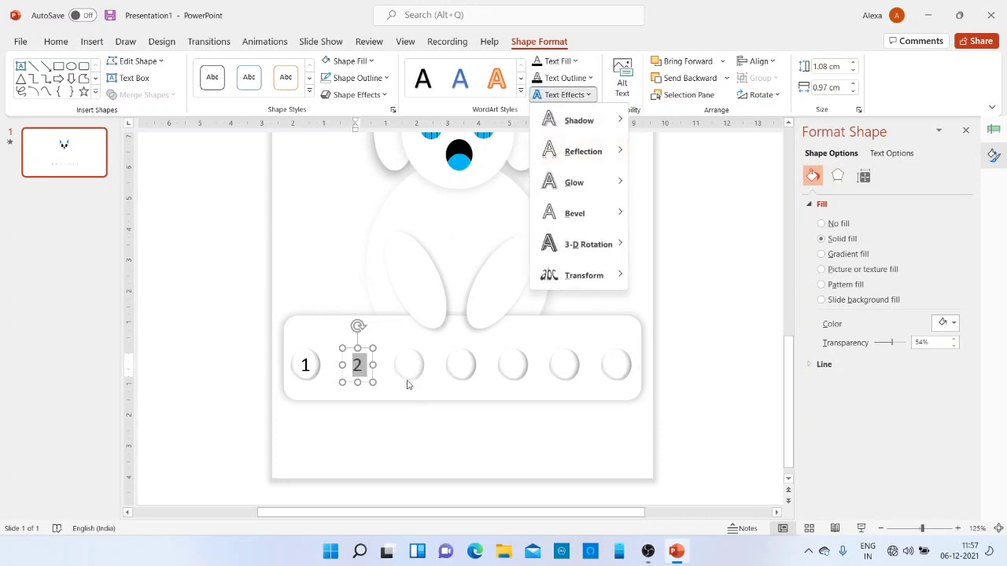
pyautogui.click(673, 292)
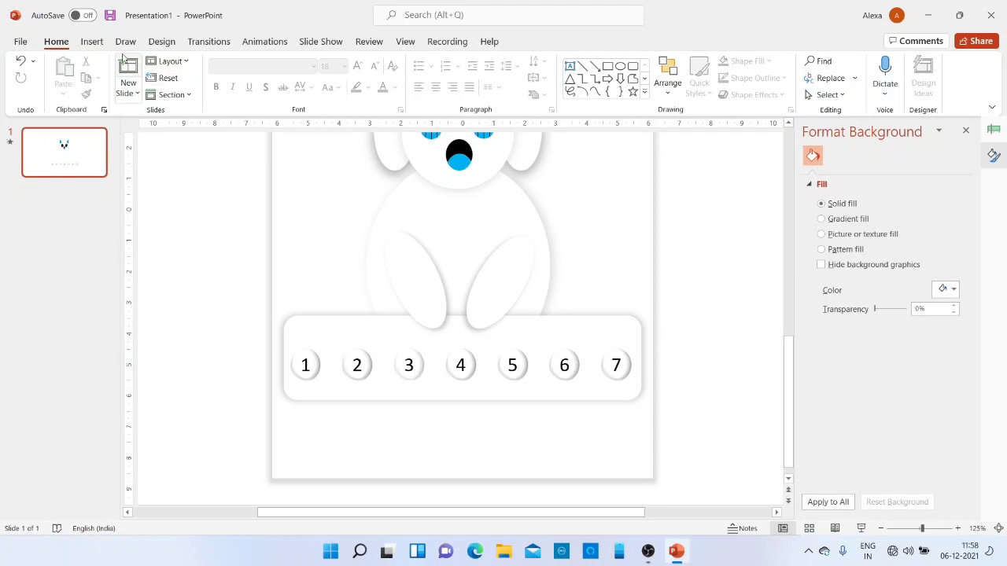
# - Add text box labels Sun, Mon, Tues, Wed, Thur, Fri and Sat above the circles
pyautogui.click(95, 42)
pyautogui.click(216, 93)
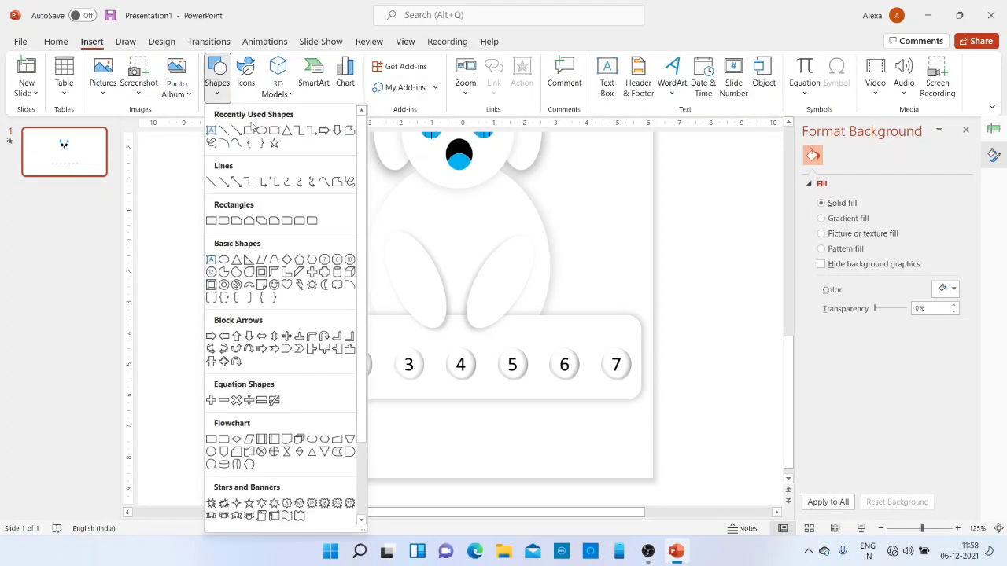
pyautogui.click(211, 130)
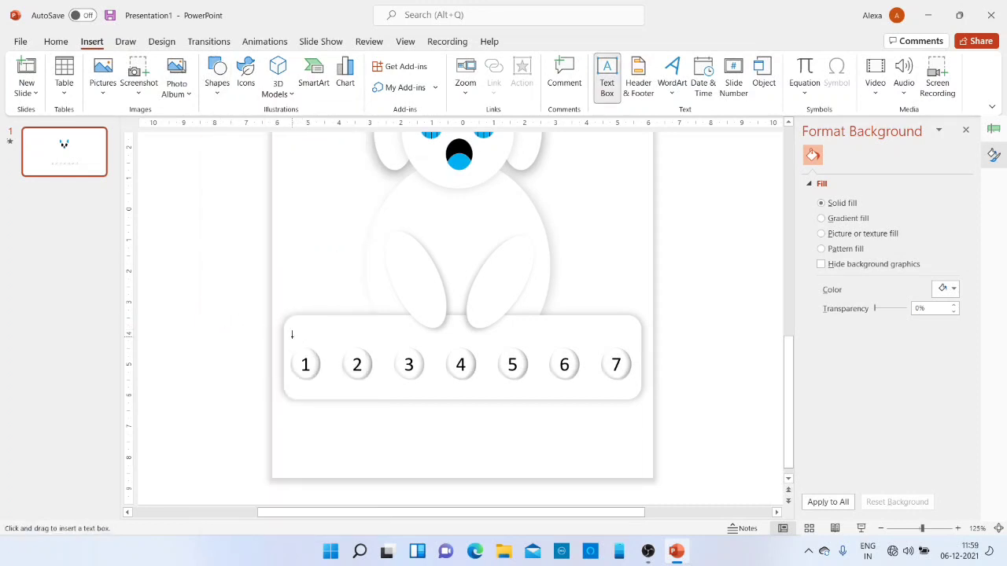
pyautogui.write('Sun Mon Tues Wed Thur Fri Sat')
# - Ignore All on the spelling flag under the Thur label
pyautogui.click(521, 338)
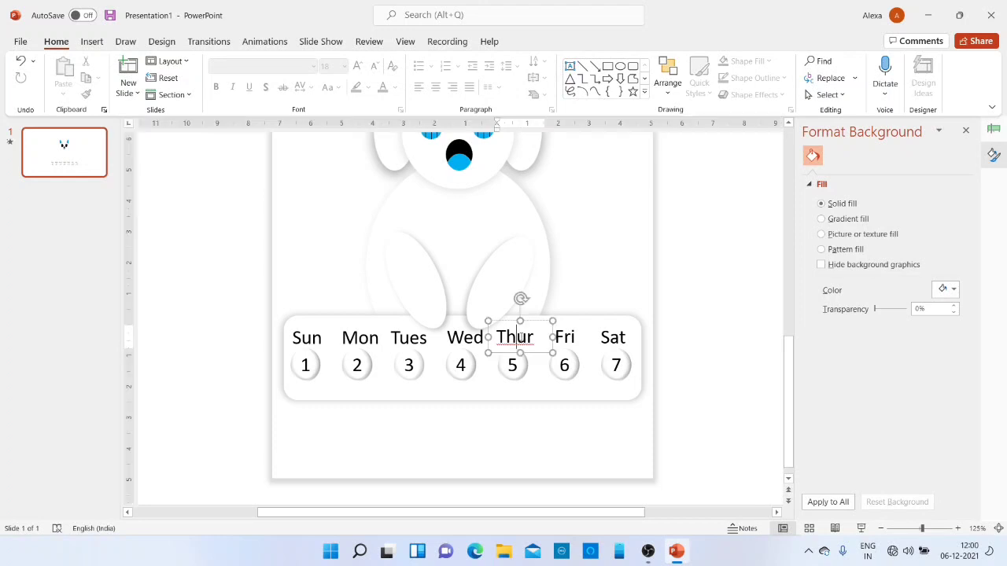
pyautogui.rightClick(521, 340)
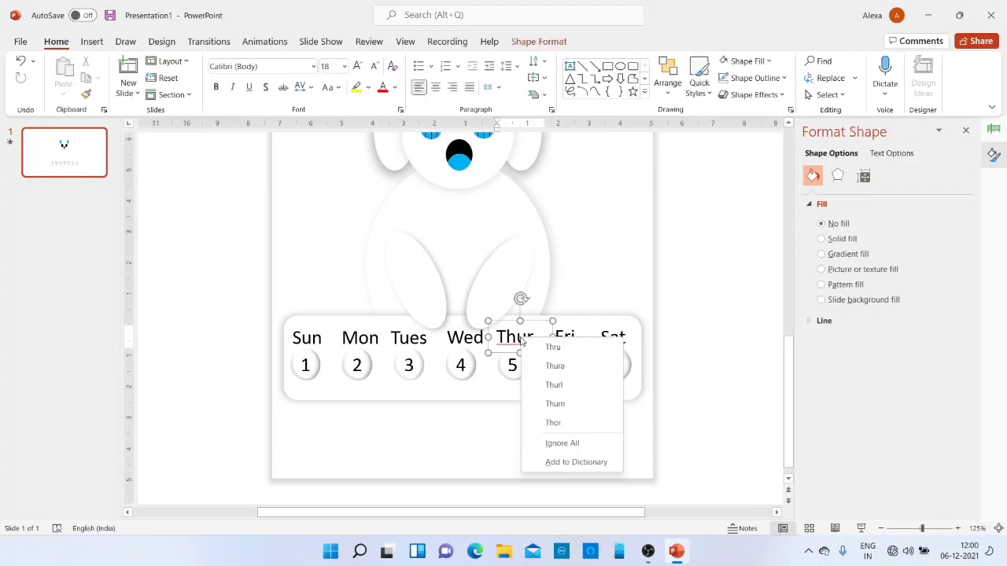
pyautogui.click(587, 444)
pyautogui.click(745, 411)
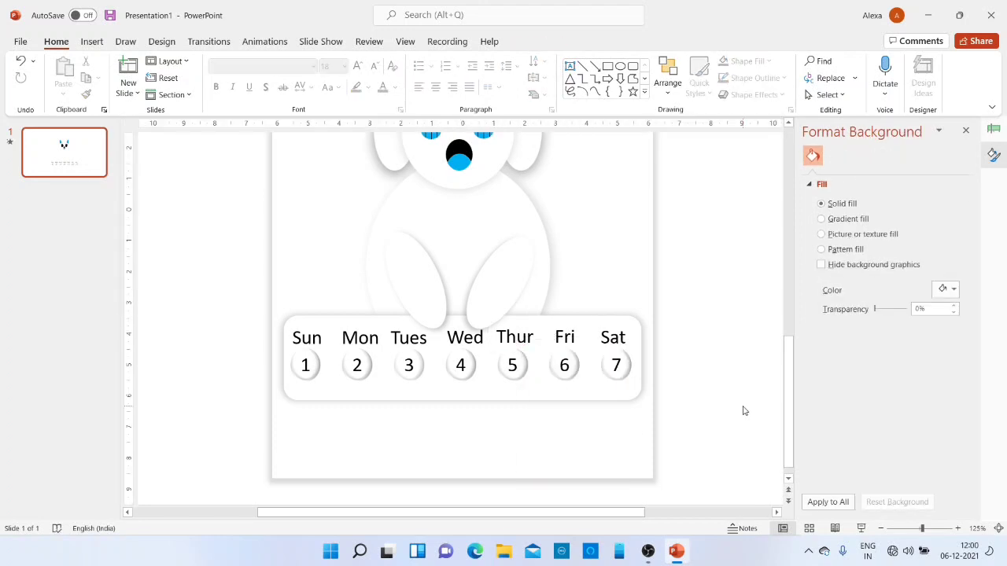
pyautogui.scroll(-5, 744, 411)
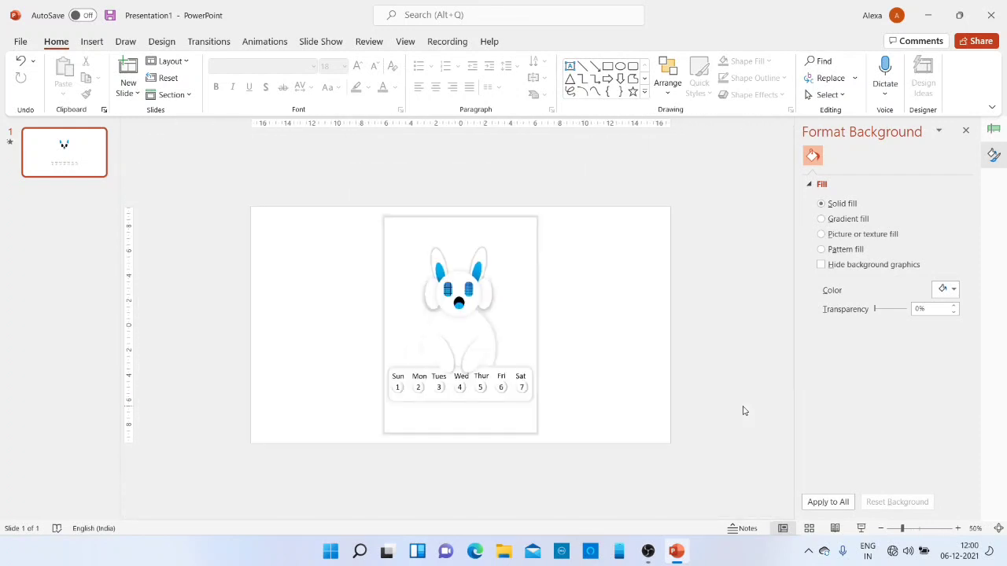
pyautogui.scroll(1, 744, 411)
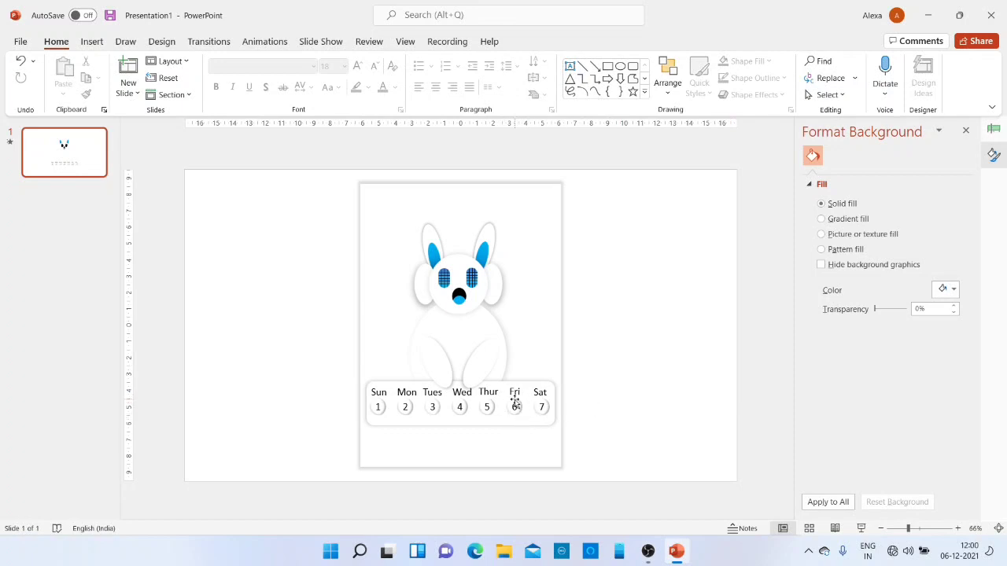
# - Make the number 6 in the Fri circle blue
pyautogui.click(516, 406)
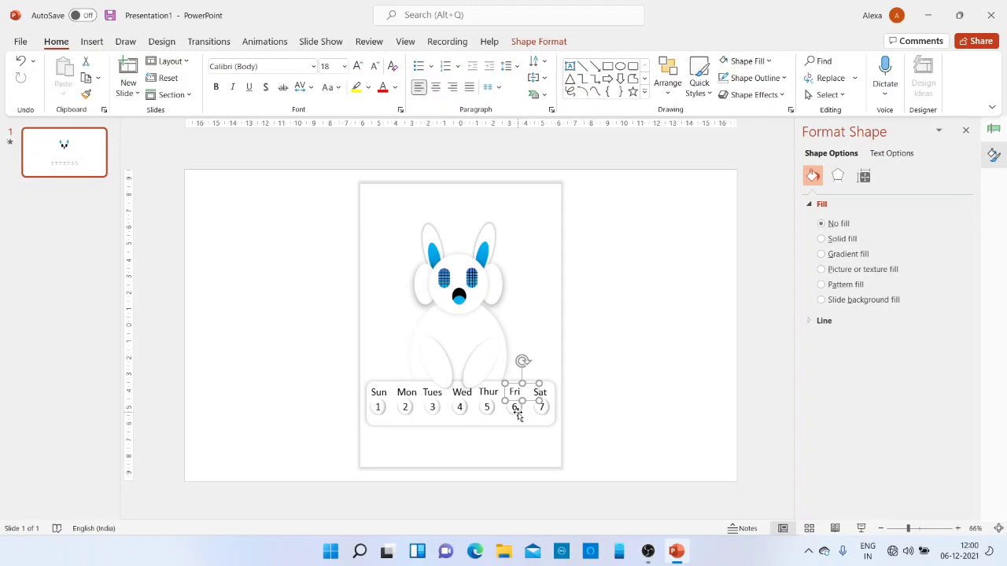
pyautogui.click(514, 407)
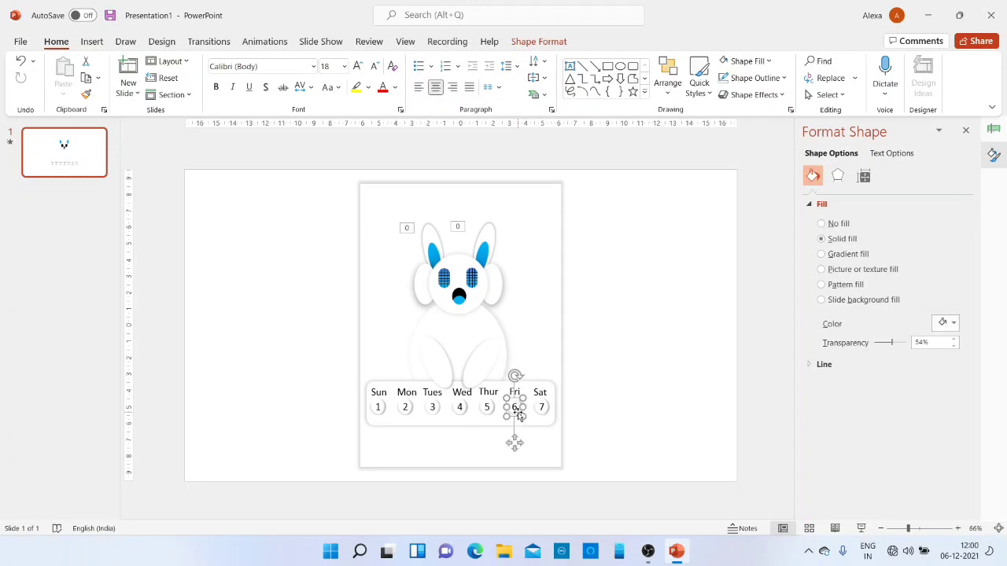
pyautogui.click(395, 88)
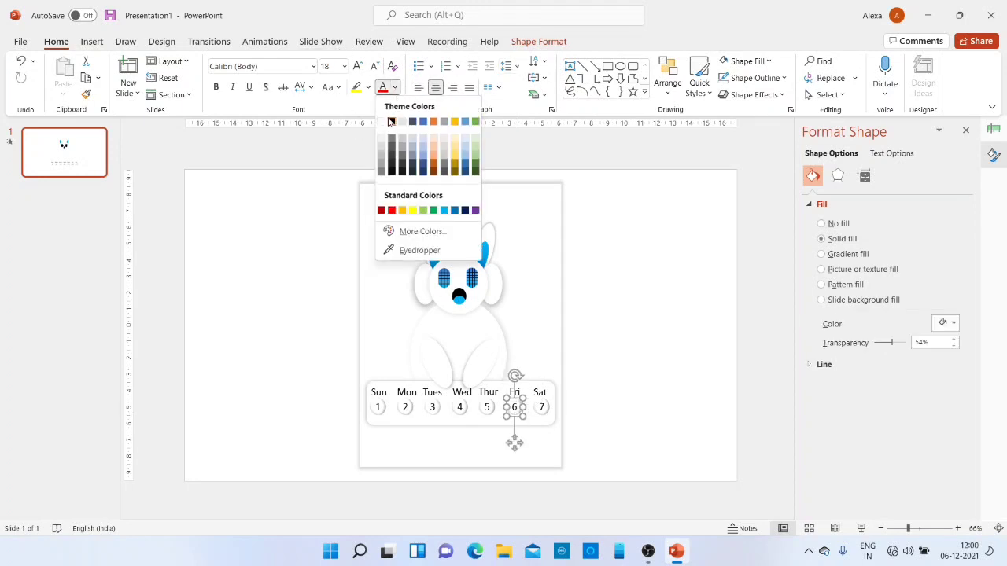
pyautogui.click(444, 210)
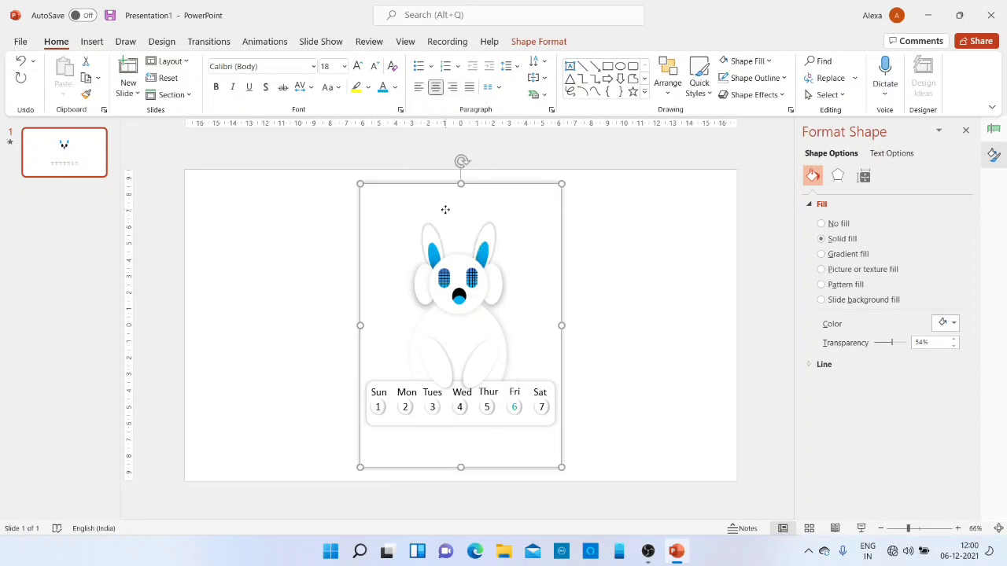
# - Fill the Fri circle black at 54% transparency so it looks dark grey
pyautogui.click(517, 410)
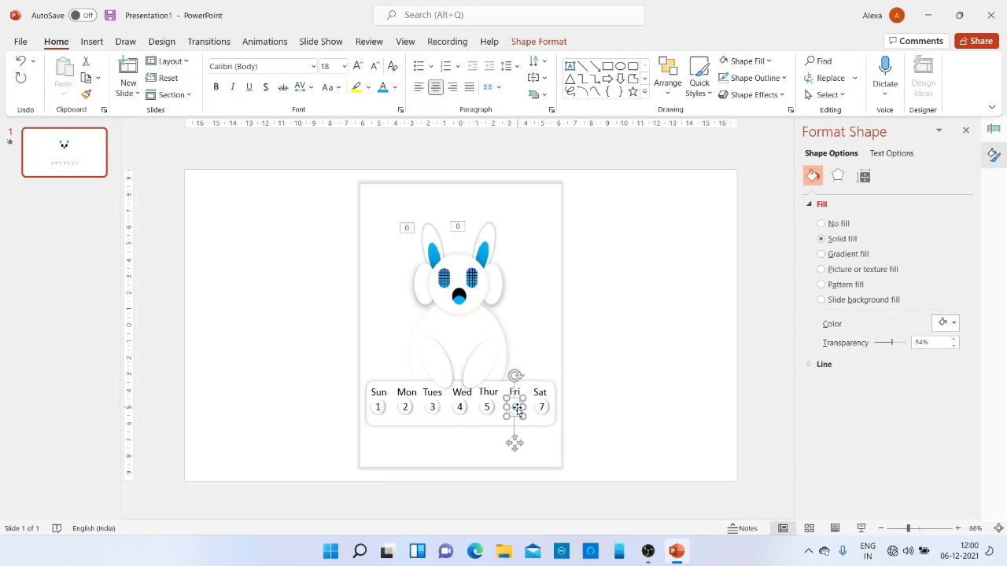
pyautogui.click(537, 46)
pyautogui.click(362, 63)
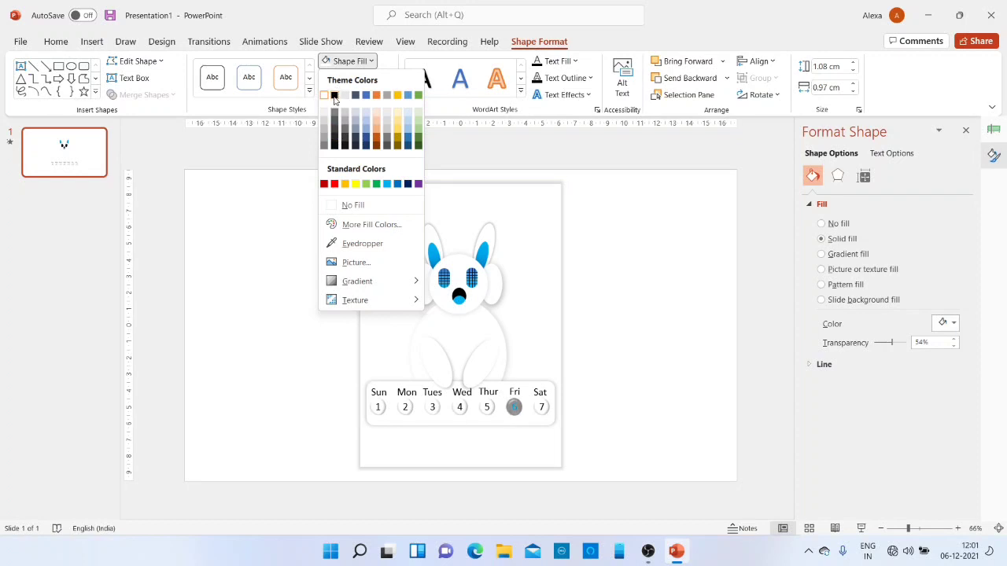
pyautogui.click(334, 95)
pyautogui.click(953, 323)
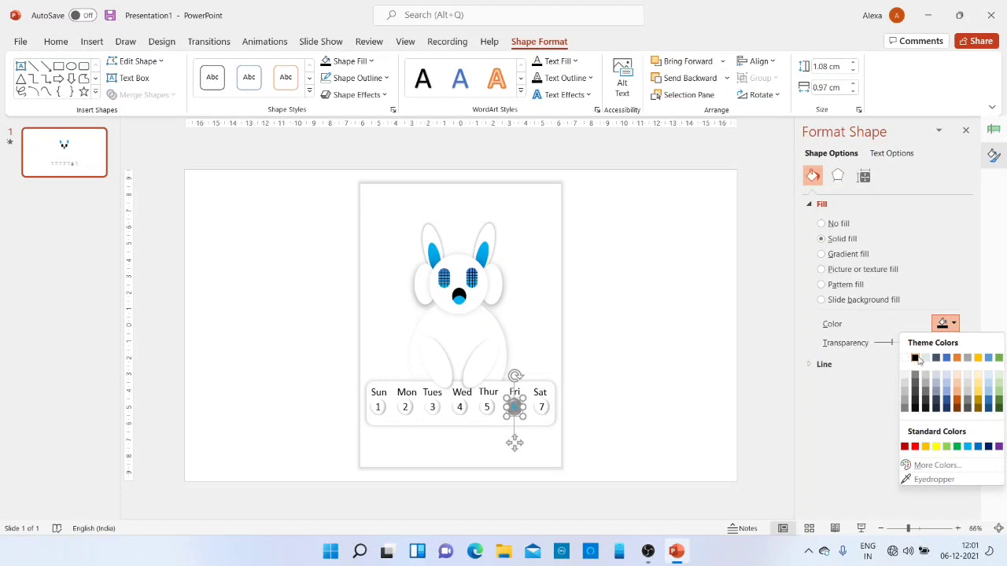
pyautogui.click(915, 359)
pyautogui.click(709, 328)
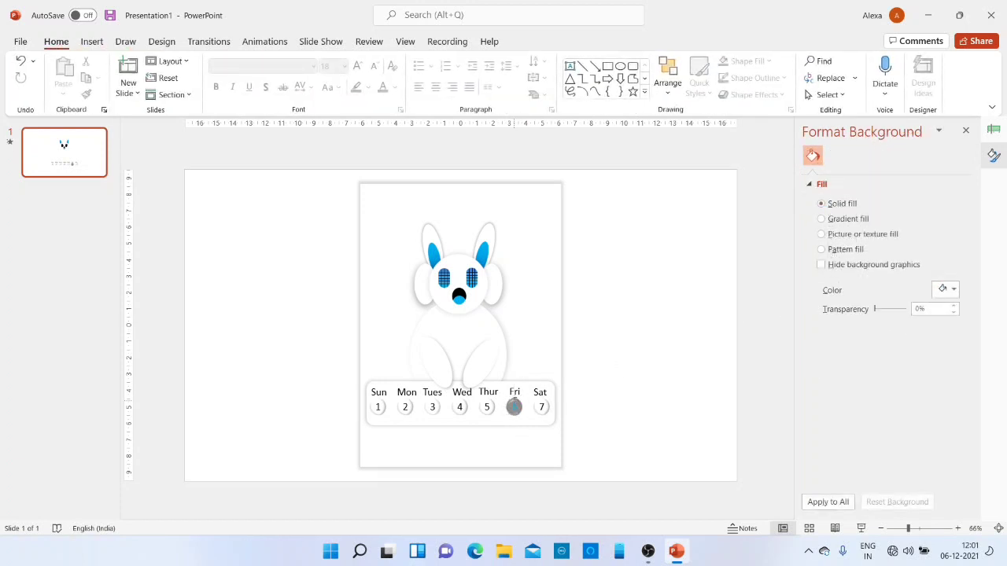
pyautogui.click(513, 407)
pyautogui.click(682, 427)
pyautogui.click(861, 529)
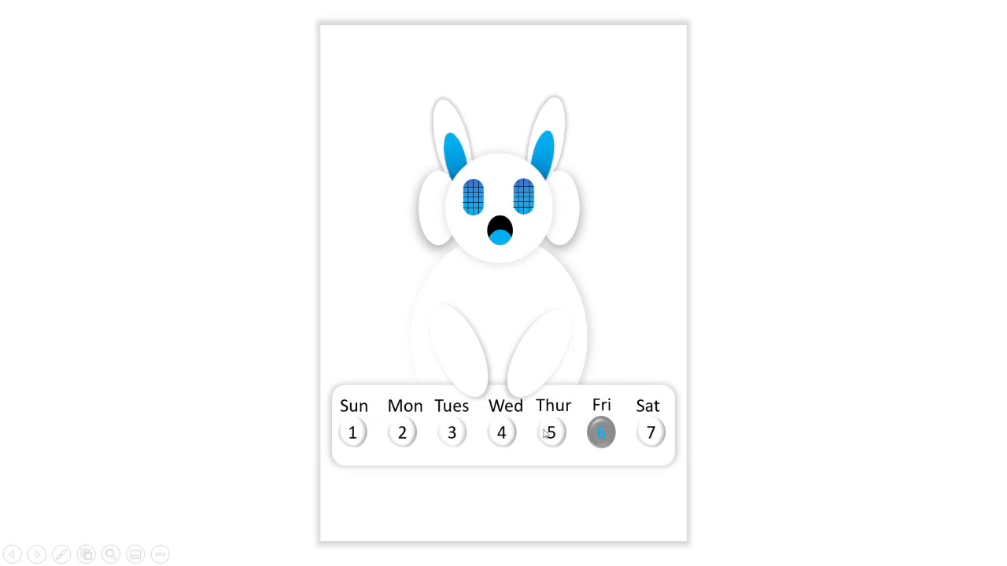
pyautogui.press('Escape')
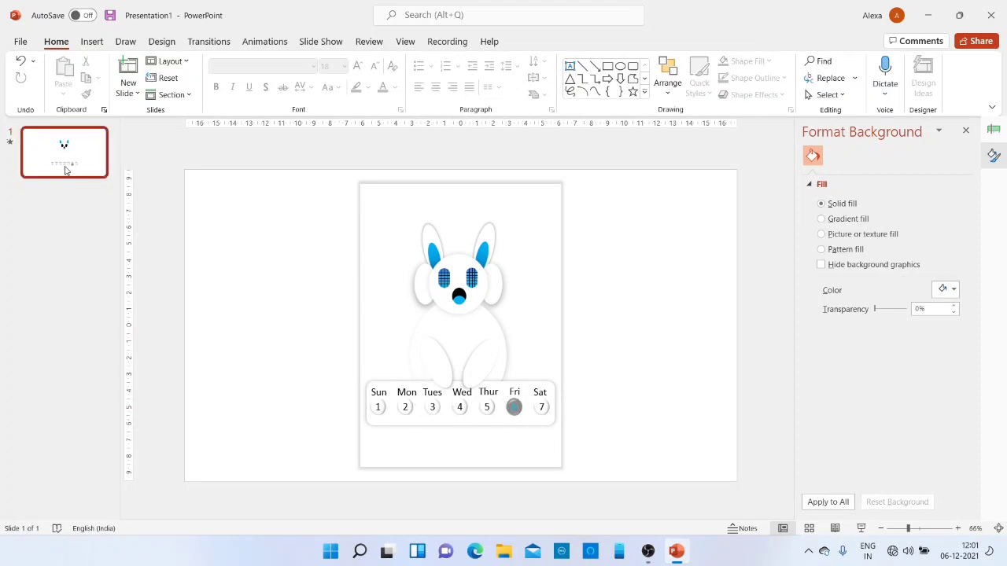
# - Duplicate the bunny calendar slide so the deck holds three copies
pyautogui.click(66, 166)
pyautogui.hotkey('ctrl', 'd')
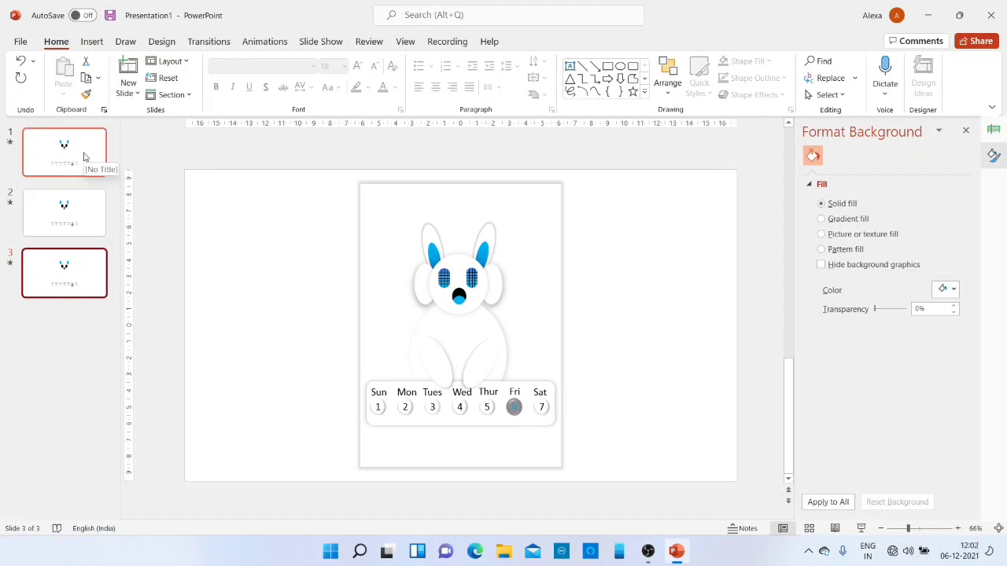
pyautogui.click(83, 169)
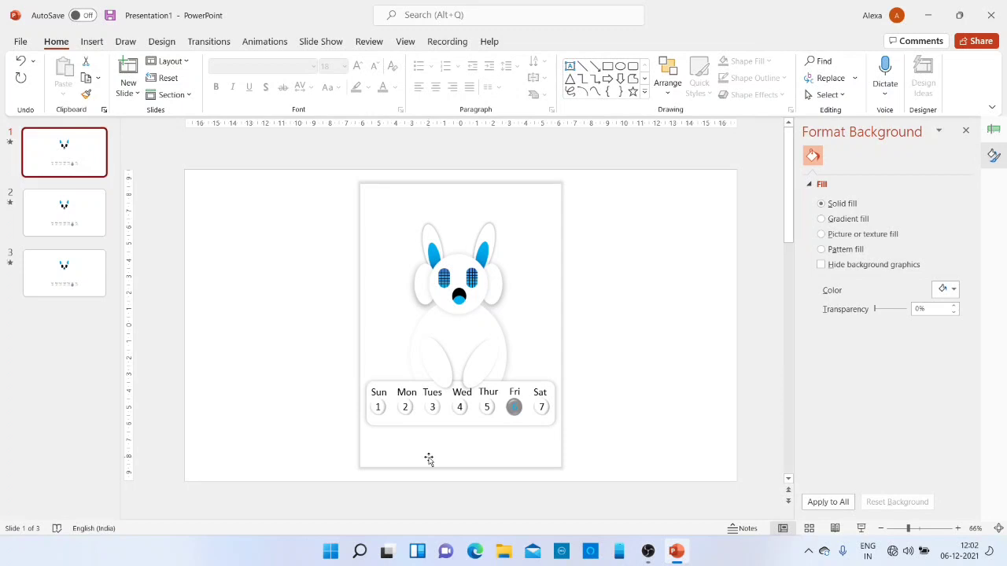
# - Run the slide show from slide 1, then review slides 2 and 3
pyautogui.click(860, 528)
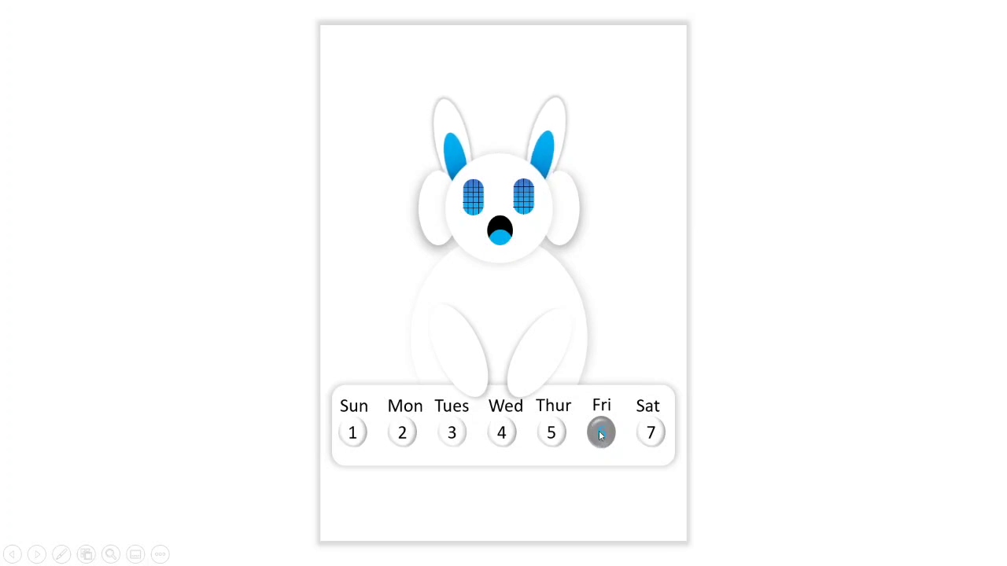
pyautogui.press('Escape')
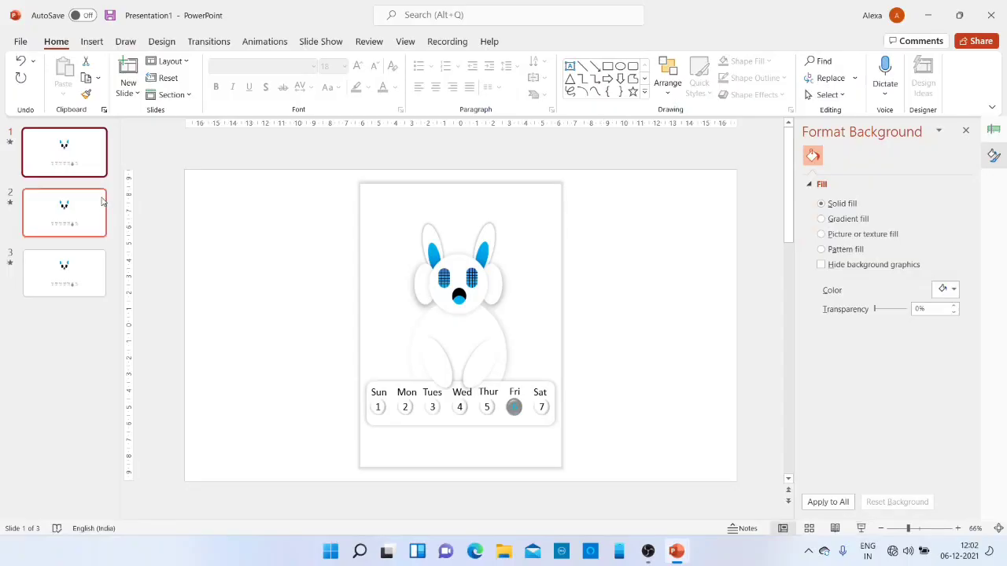
pyautogui.click(75, 221)
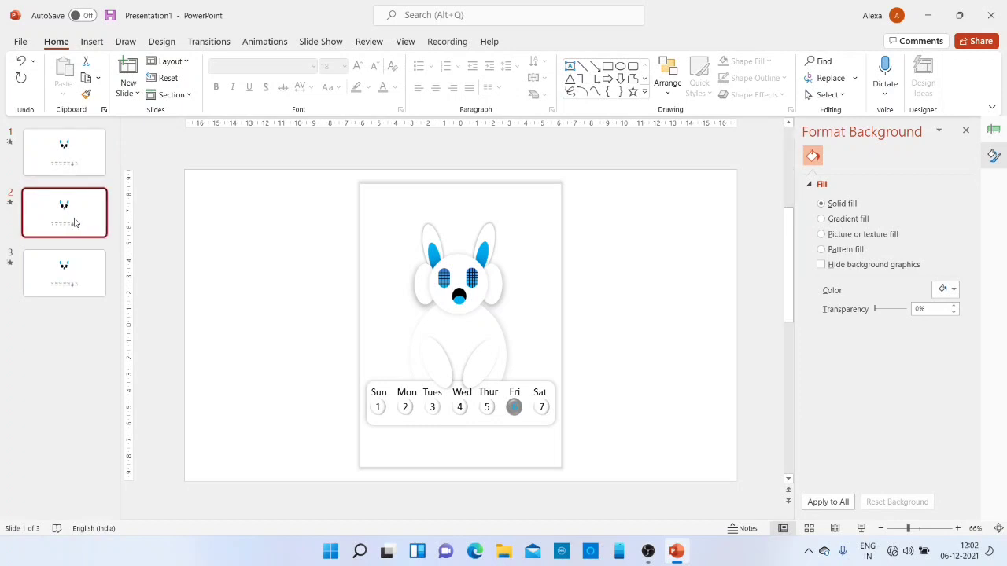
pyautogui.click(78, 164)
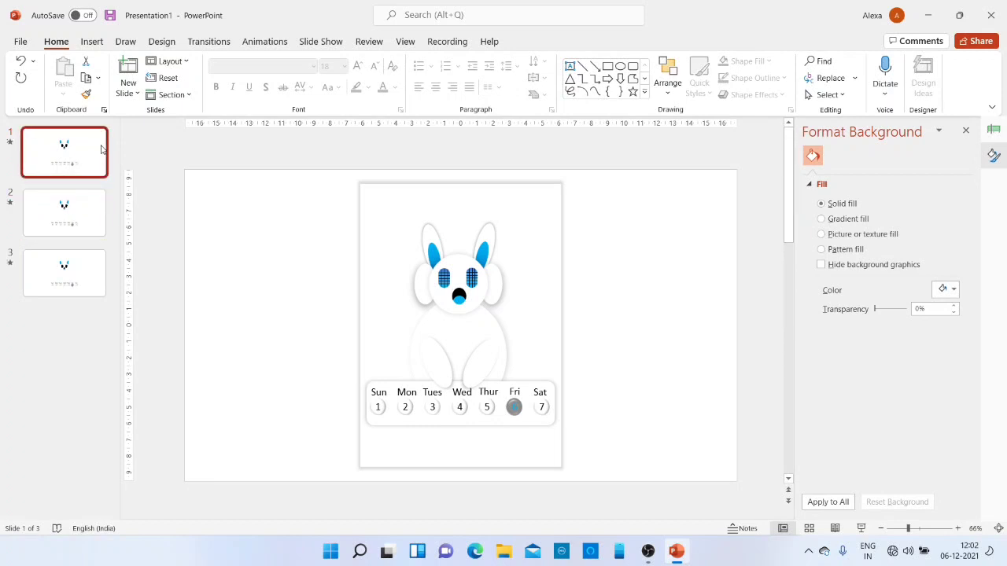
pyautogui.click(65, 210)
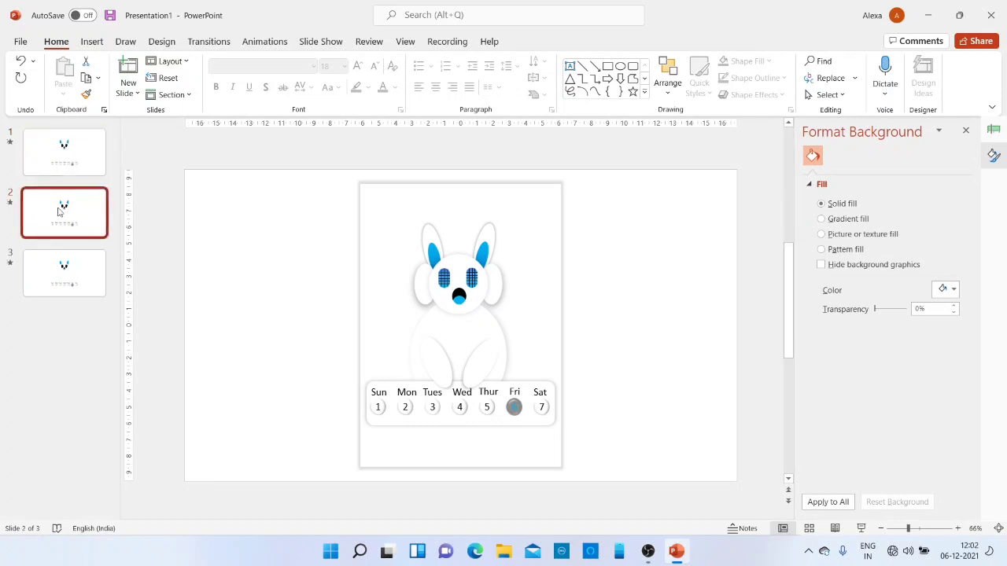
pyautogui.click(75, 262)
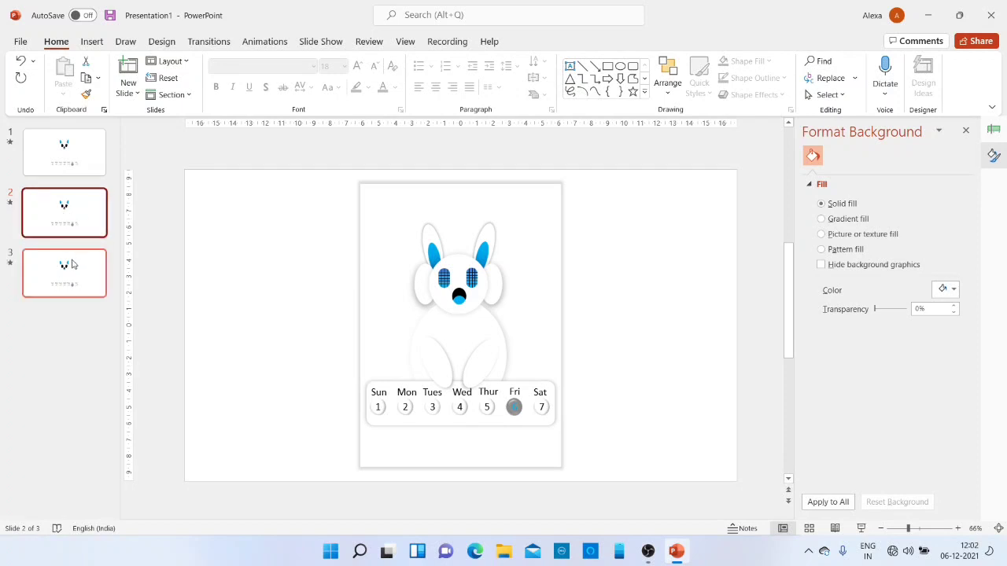
pyautogui.click(88, 223)
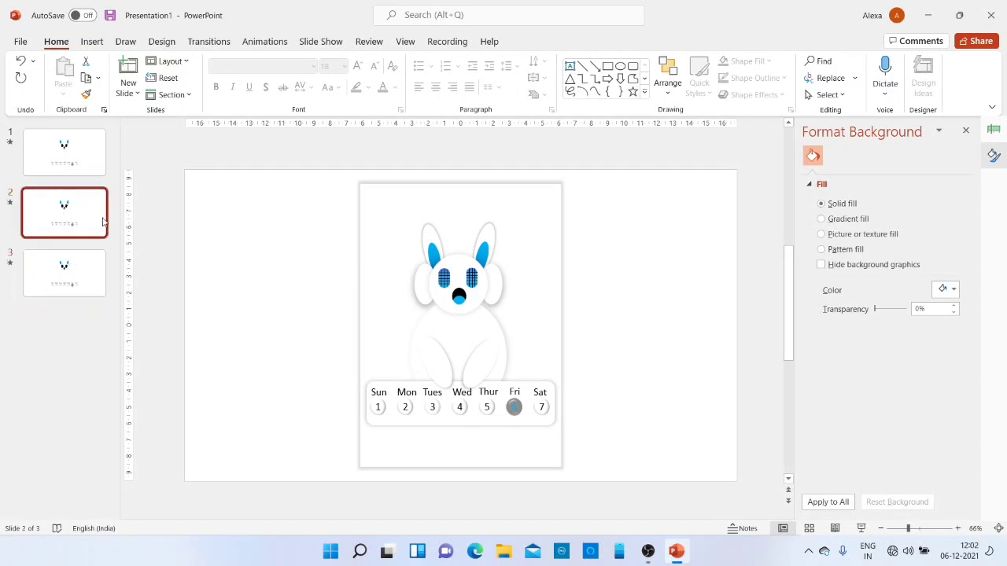
# - Copy the Fri circle's grey formatting onto the Sat 7 circle with Format Painter
pyautogui.click(547, 408)
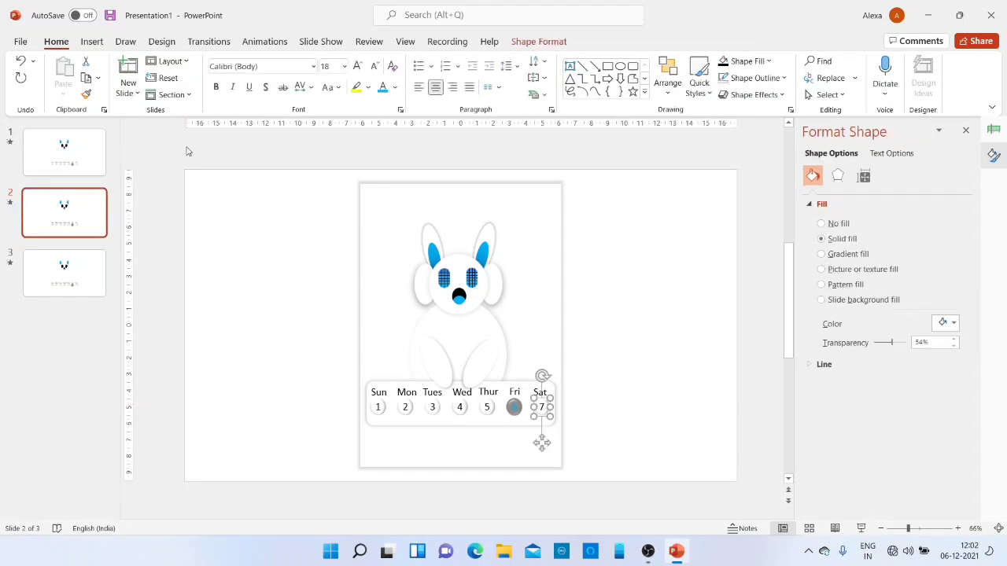
pyautogui.click(513, 405)
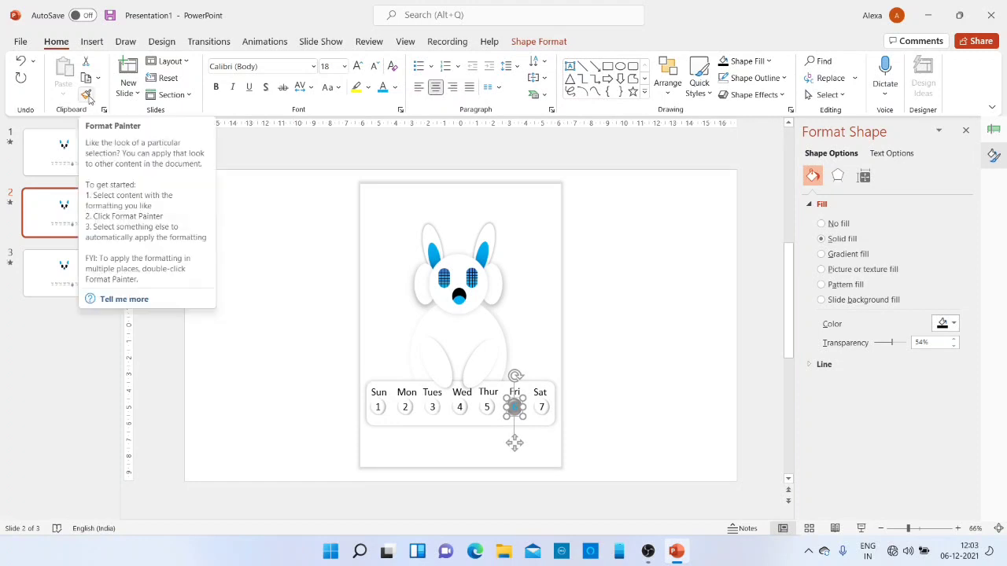
pyautogui.click(87, 95)
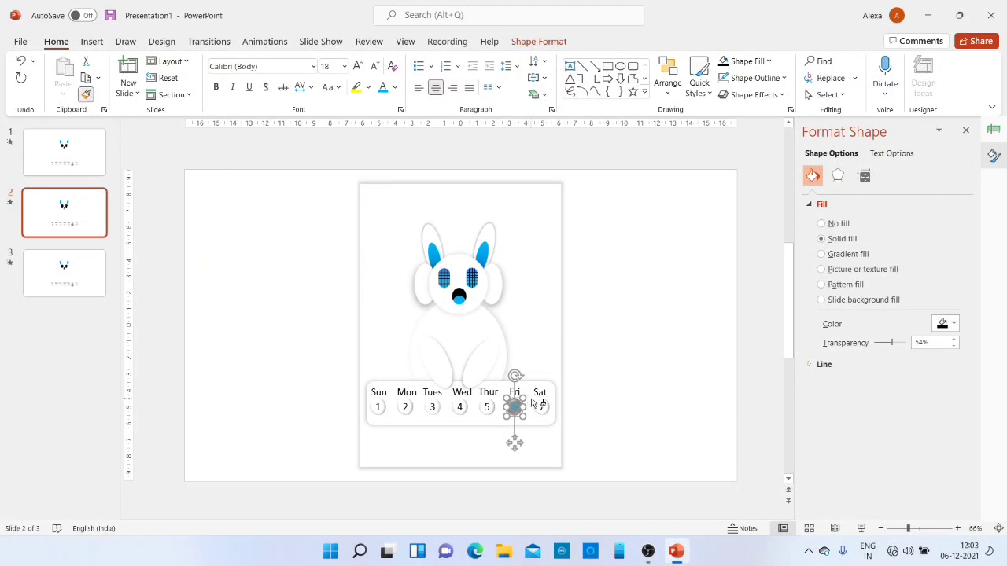
pyautogui.click(539, 408)
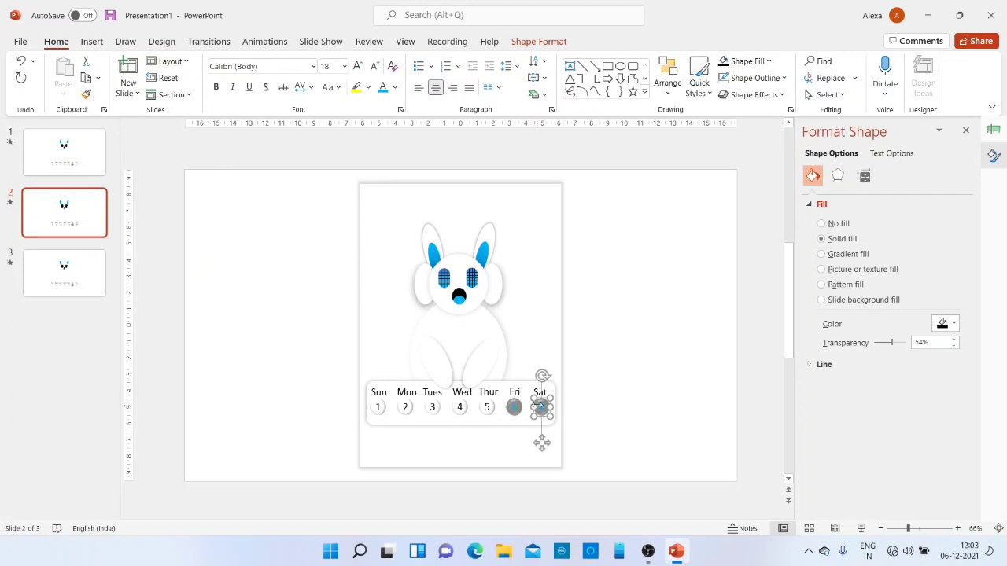
pyautogui.click(622, 434)
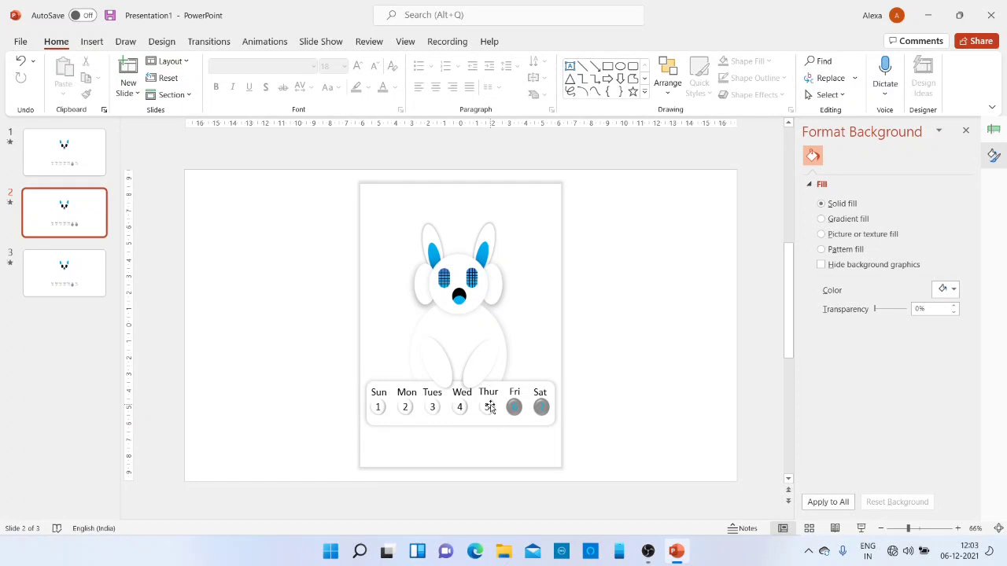
# - Make the Fri circle plain white again using the Thur circle's formatting
pyautogui.click(489, 407)
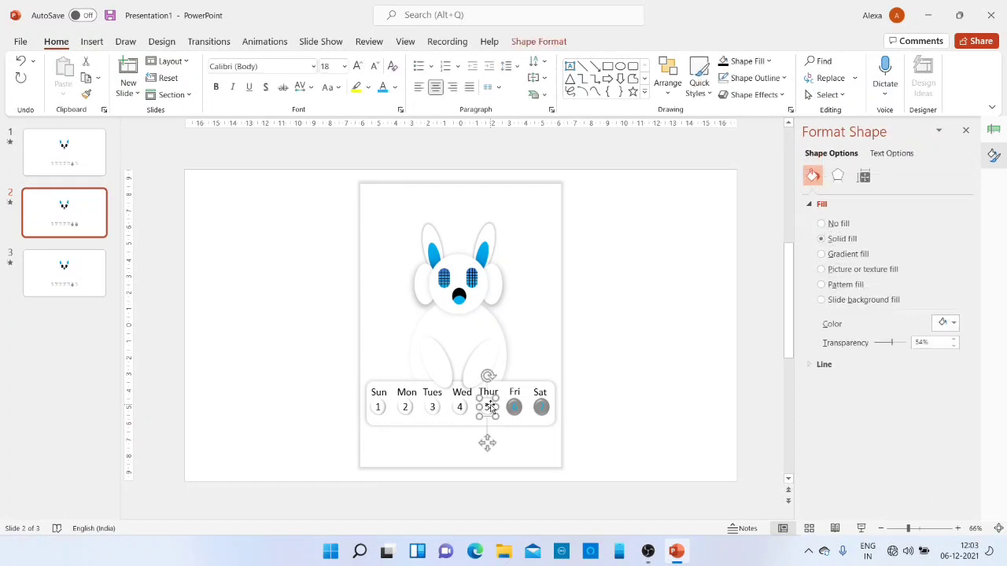
pyautogui.click(87, 94)
pyautogui.click(512, 405)
pyautogui.click(665, 426)
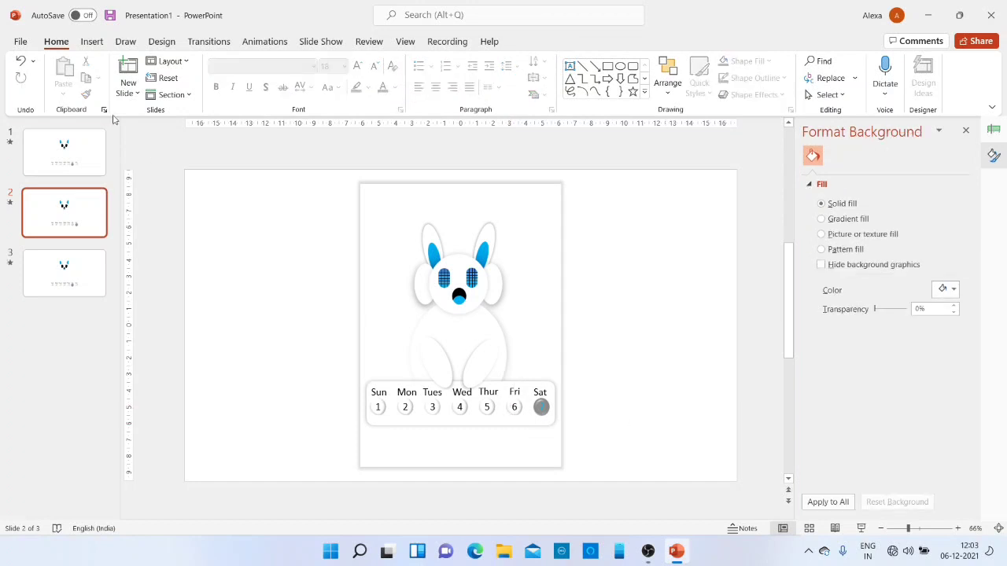
pyautogui.click(67, 145)
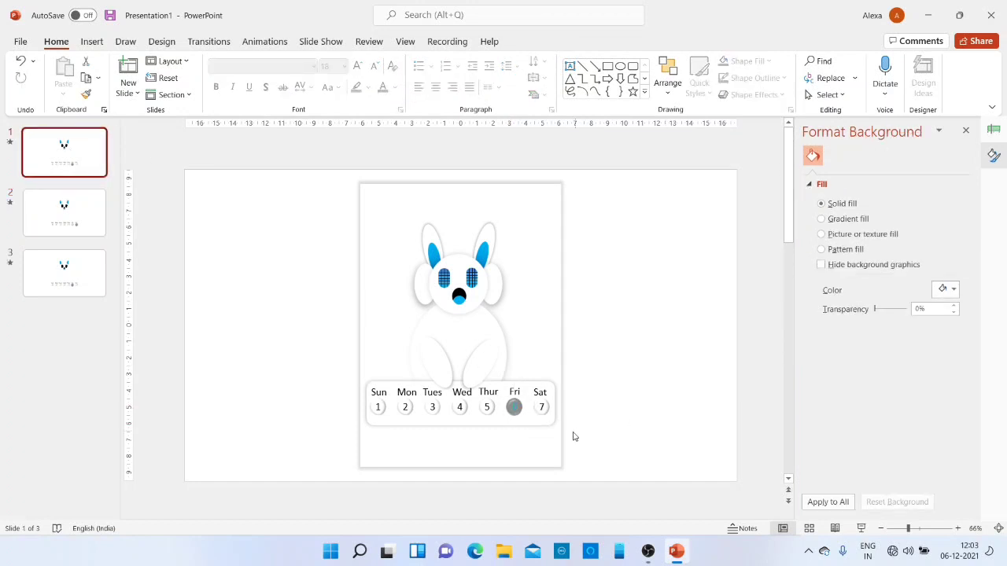
pyautogui.click(71, 221)
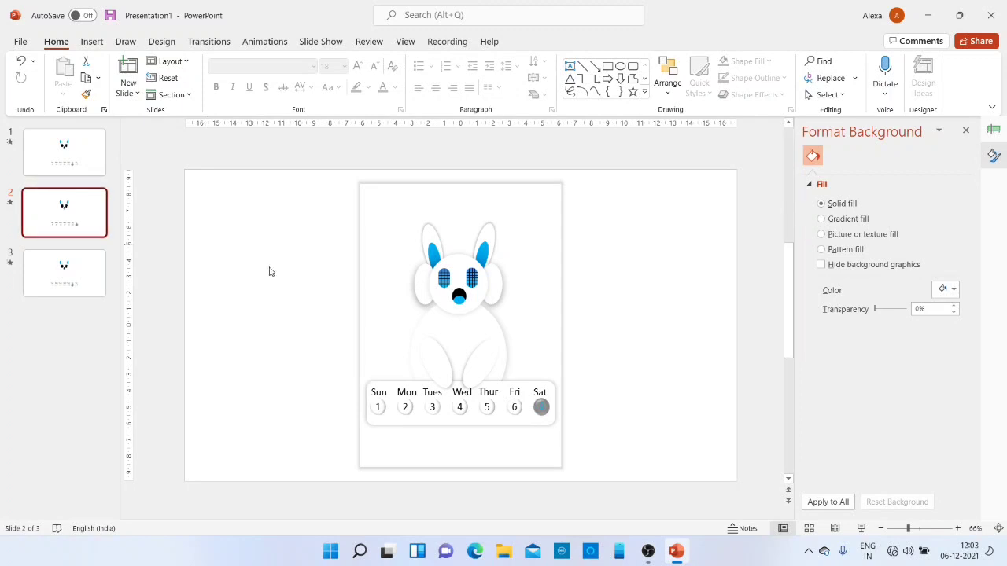
pyautogui.click(74, 166)
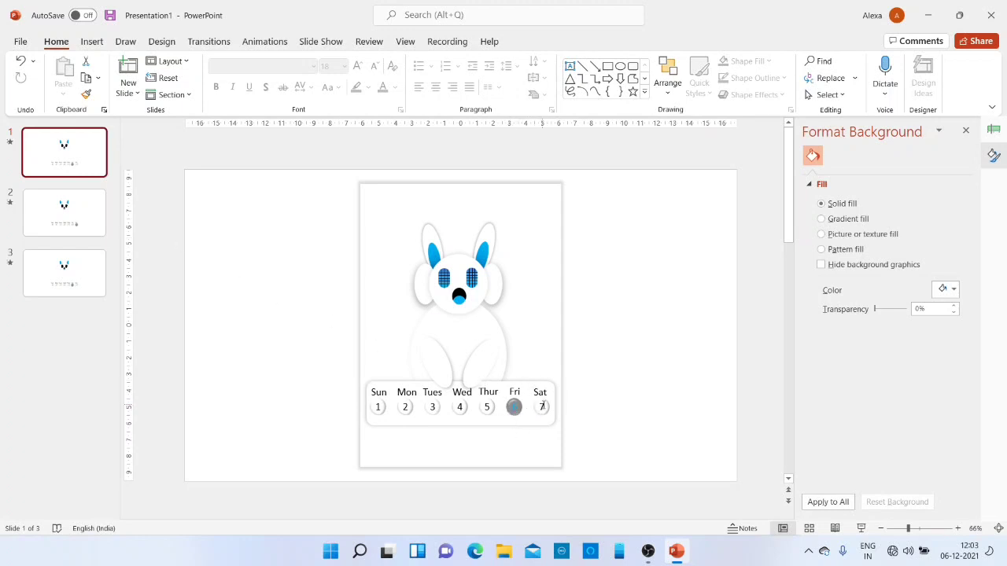
# - Give the Sat 7 circle an action that hyperlinks to slide 2
pyautogui.click(543, 404)
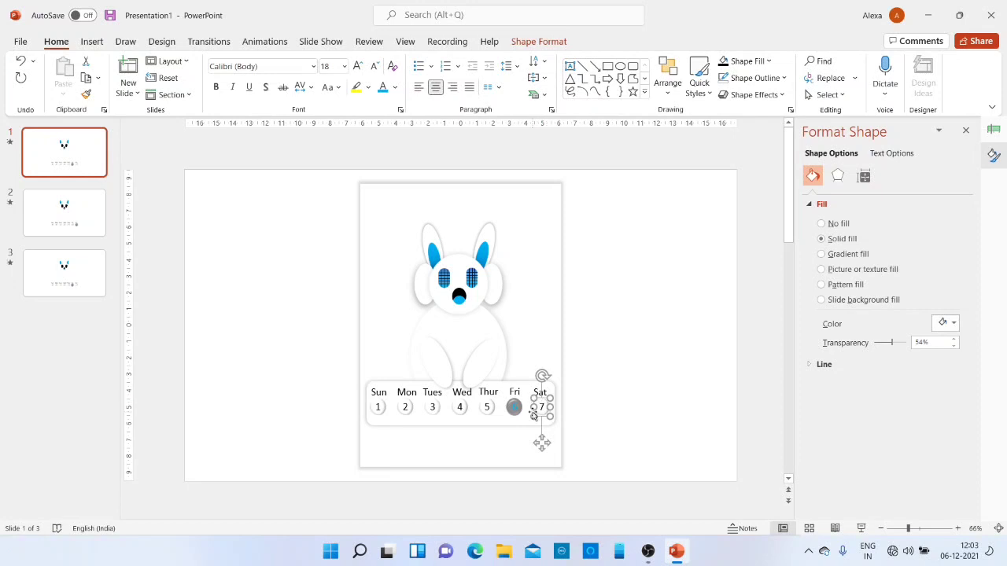
pyautogui.click(92, 40)
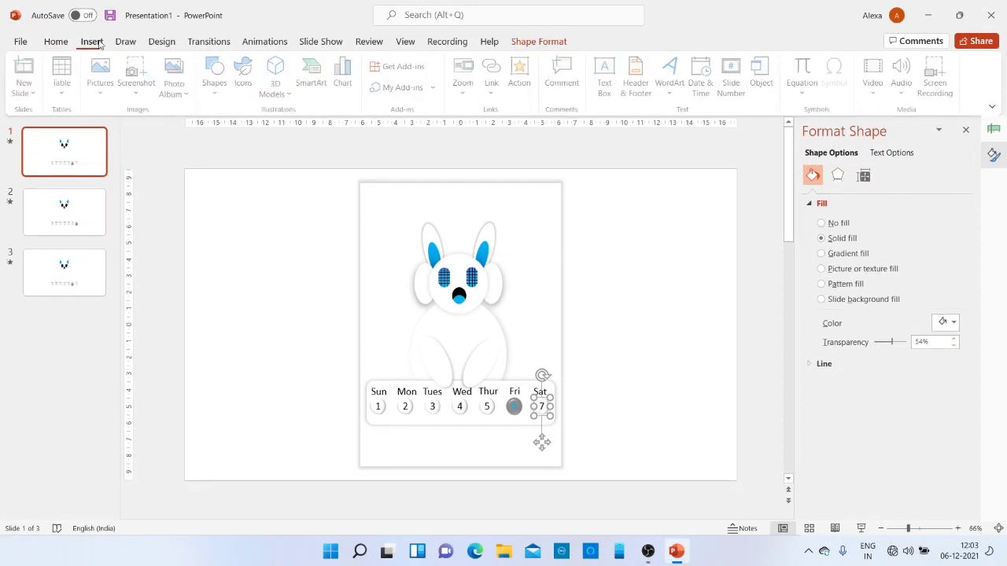
pyautogui.click(521, 79)
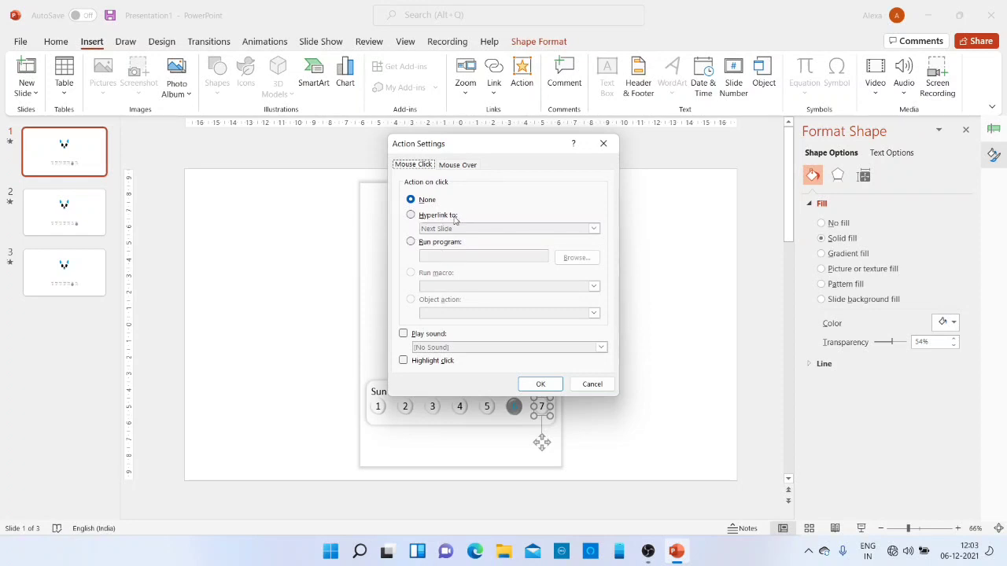
pyautogui.click(451, 218)
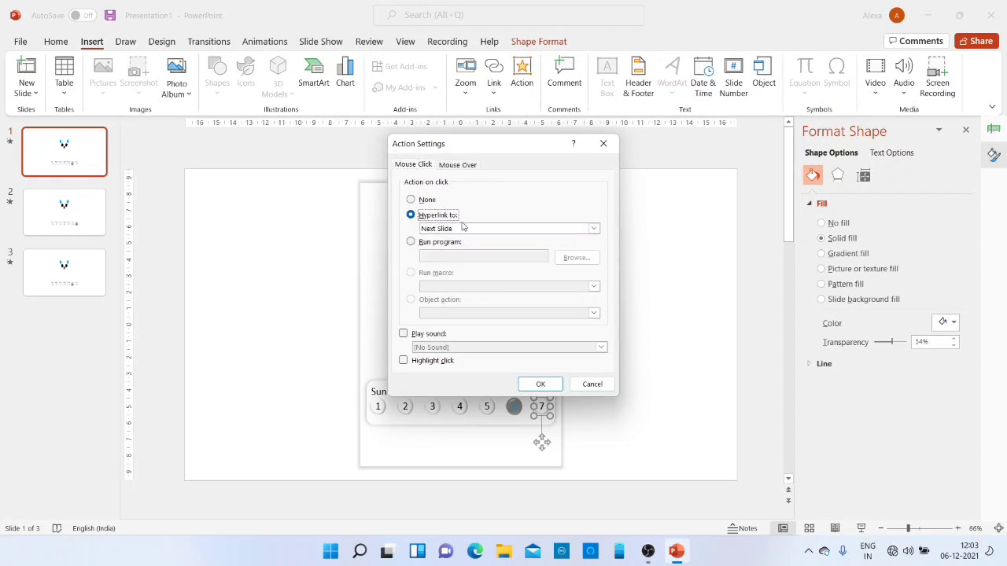
pyautogui.click(467, 229)
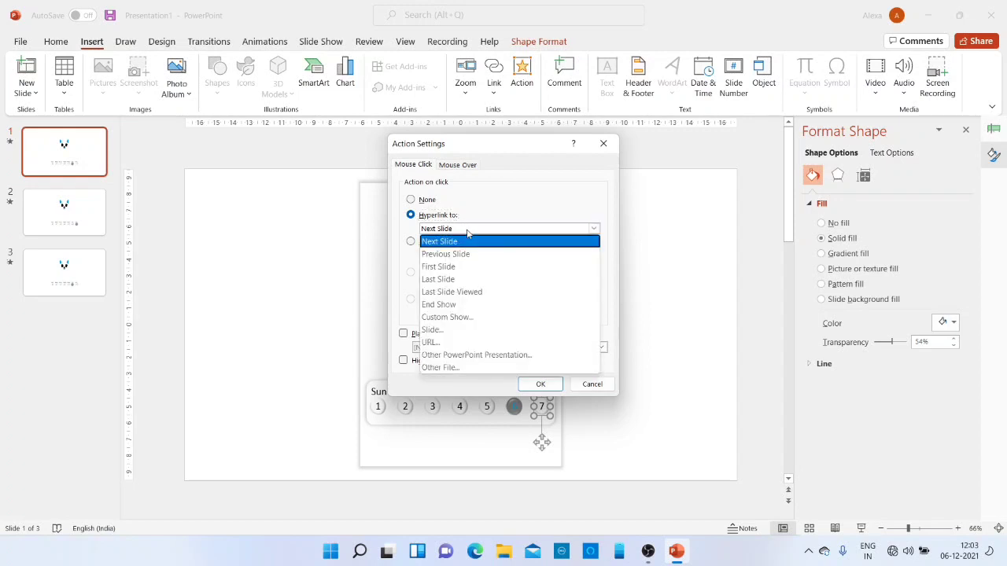
pyautogui.click(443, 331)
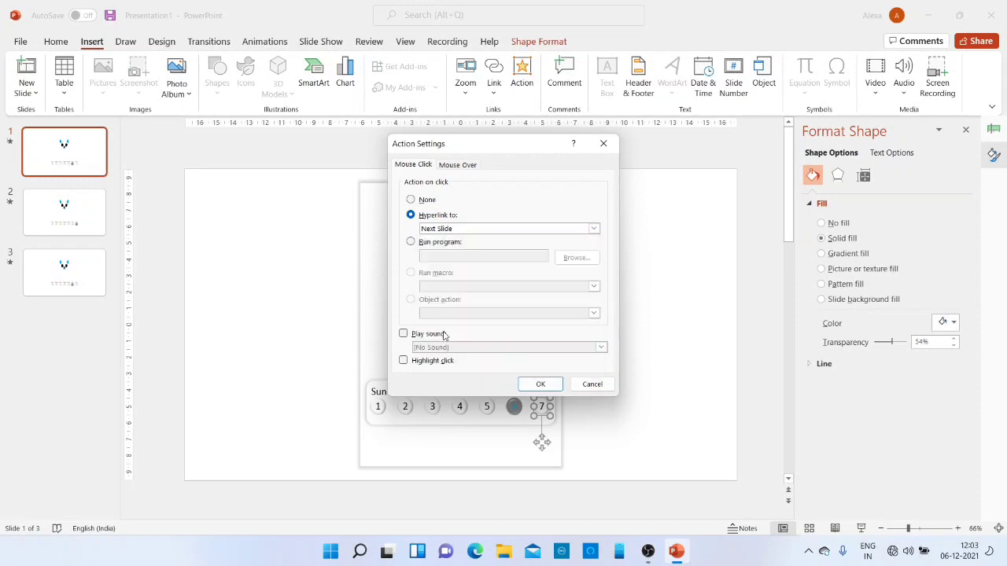
pyautogui.click(376, 210)
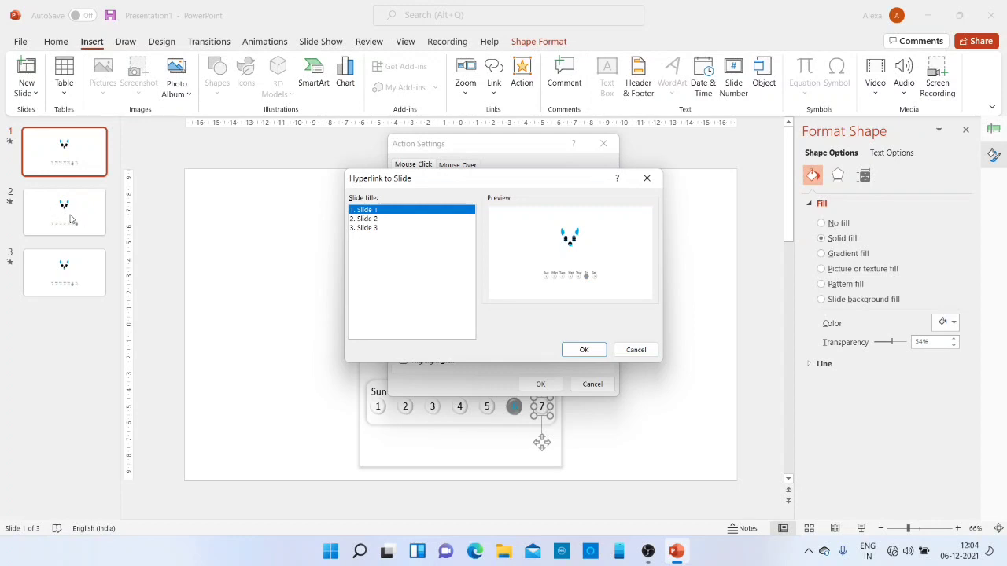
pyautogui.click(384, 219)
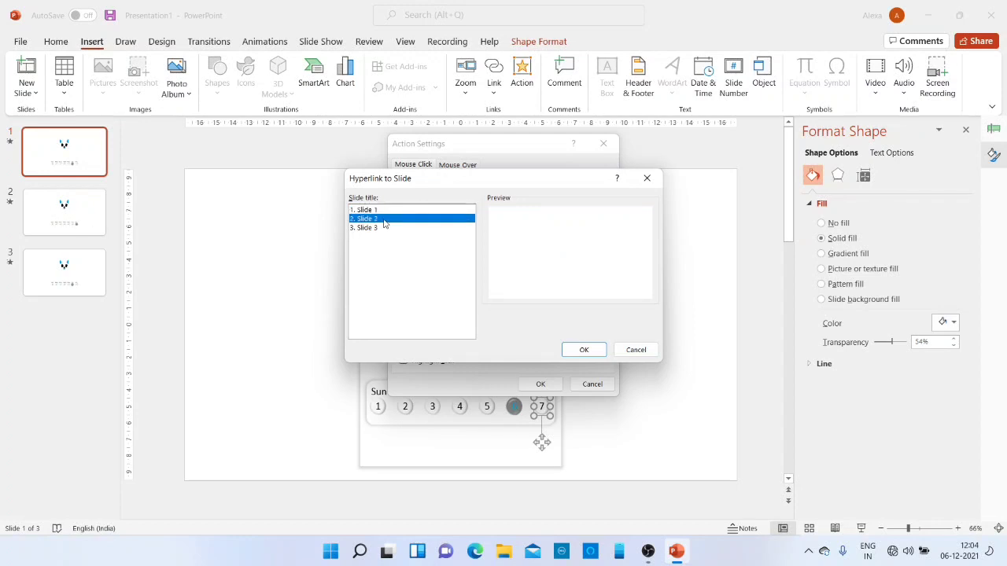
pyautogui.click(582, 349)
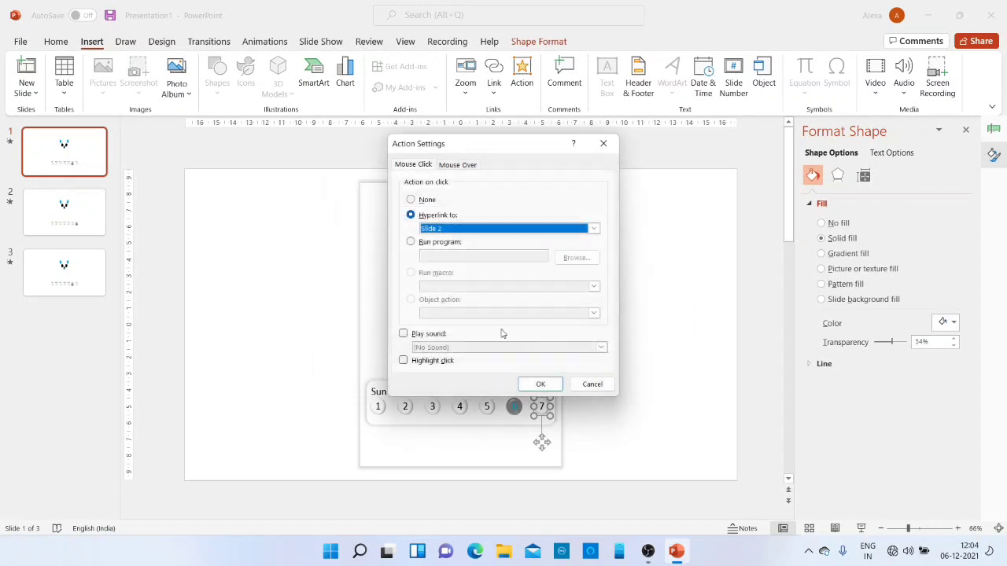
# - Add the Click sound to the circle's action and confirm
pyautogui.click(433, 334)
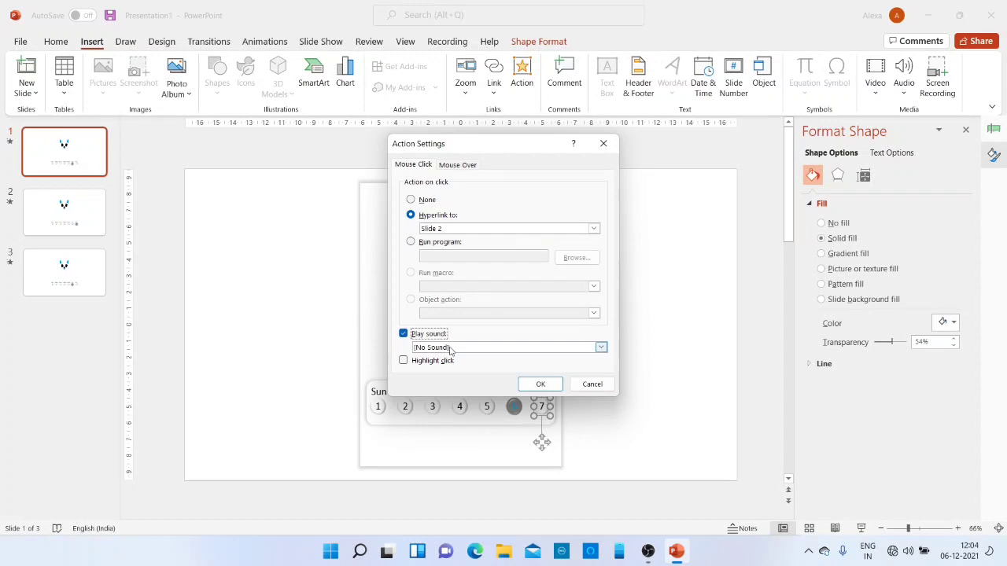
pyautogui.click(451, 350)
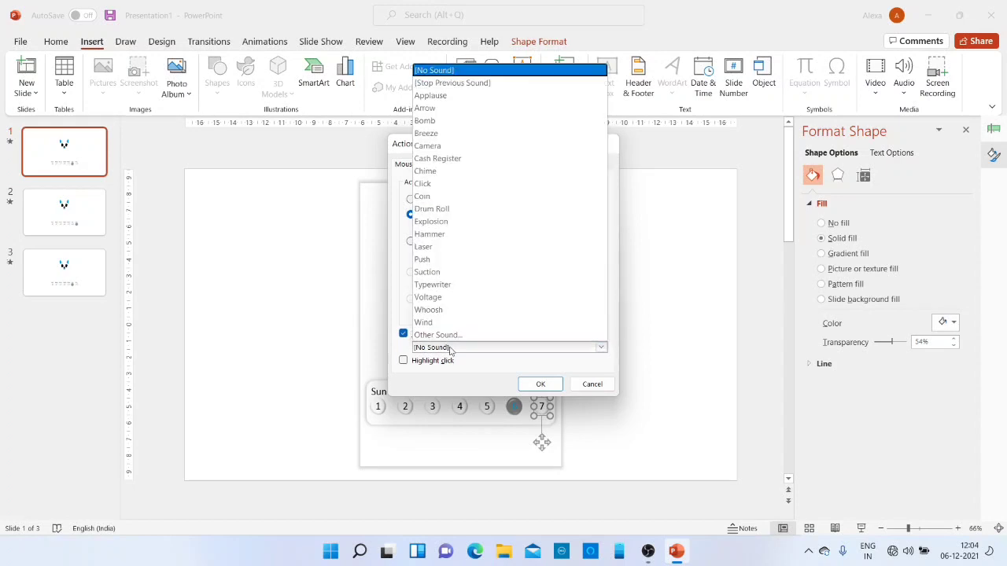
pyautogui.click(440, 186)
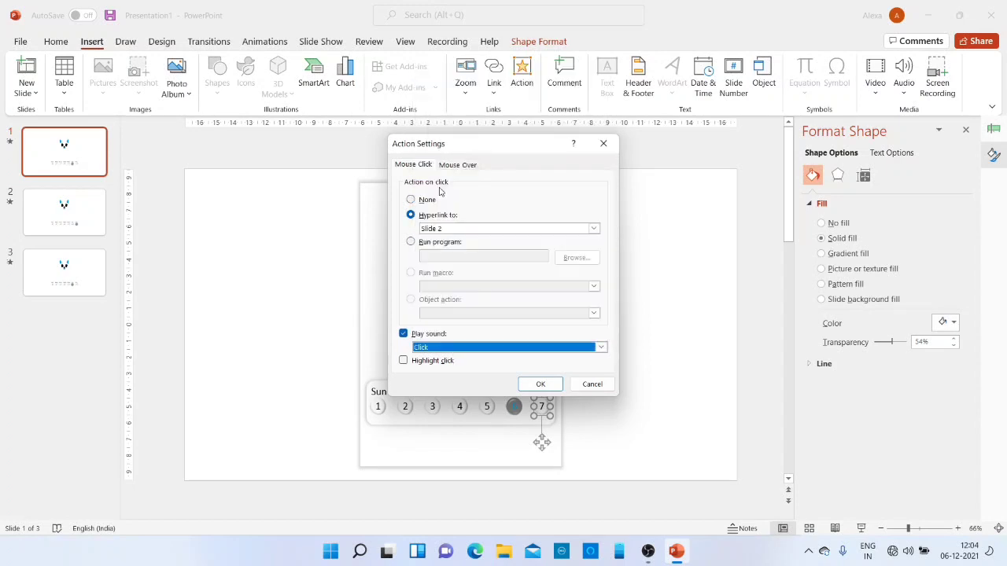
pyautogui.click(540, 384)
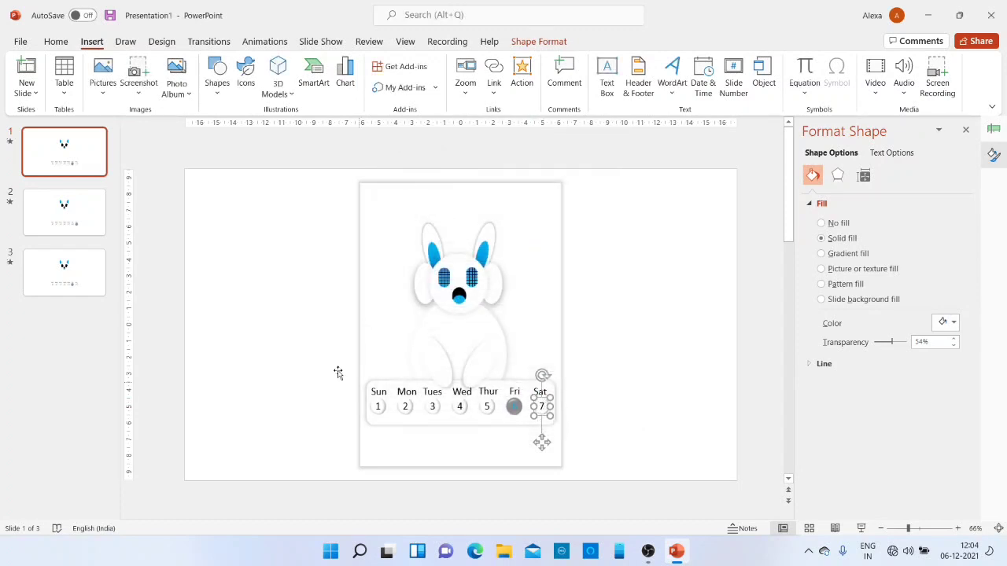
# - On slide 2, give the Fri 6 circle an action that hyperlinks to slide 1
pyautogui.click(92, 199)
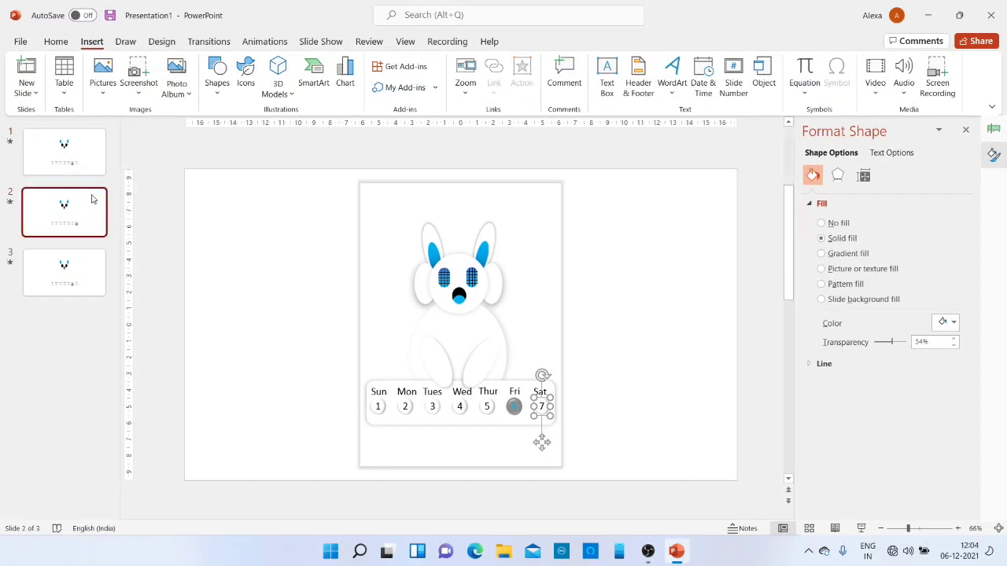
pyautogui.click(54, 159)
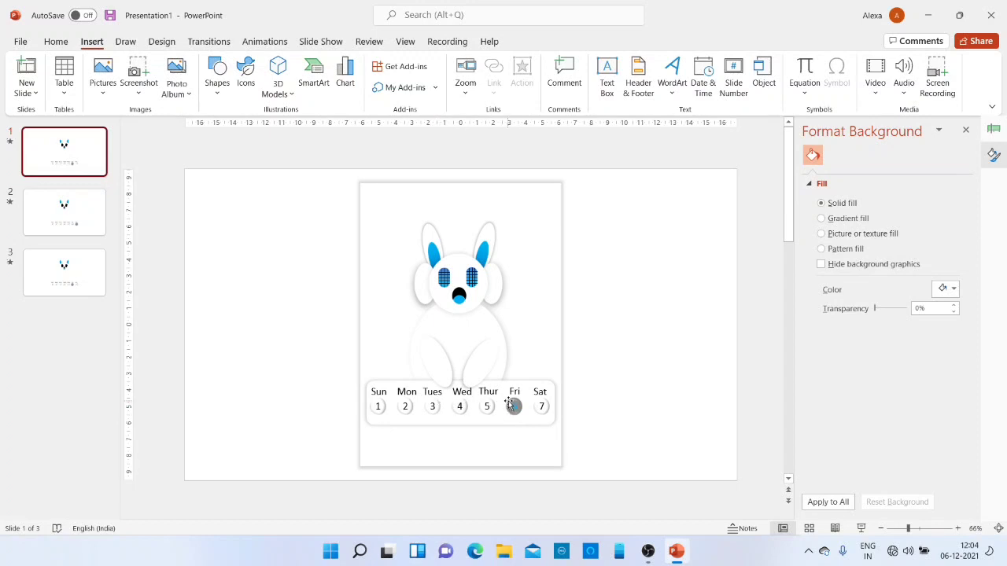
pyautogui.click(65, 223)
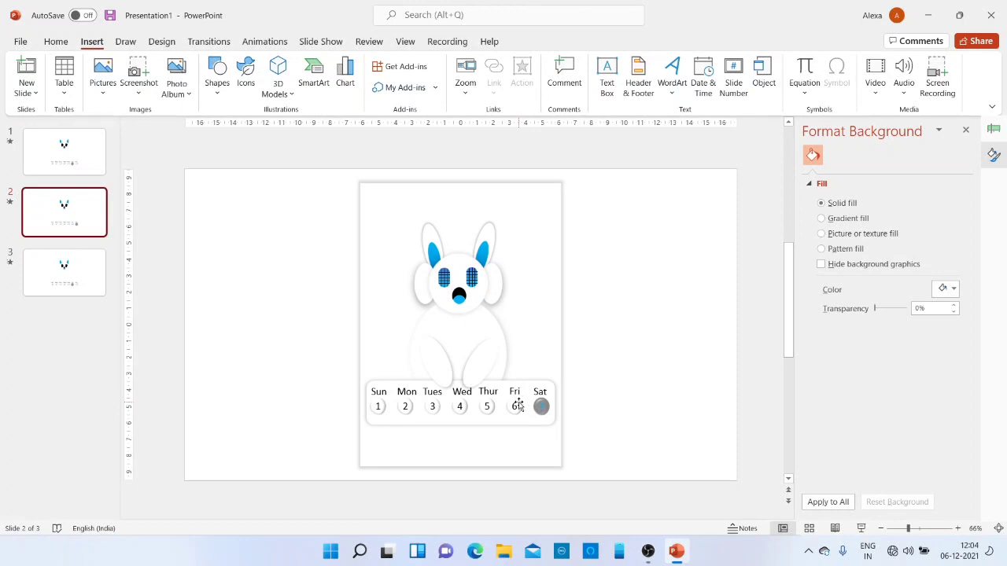
pyautogui.click(519, 406)
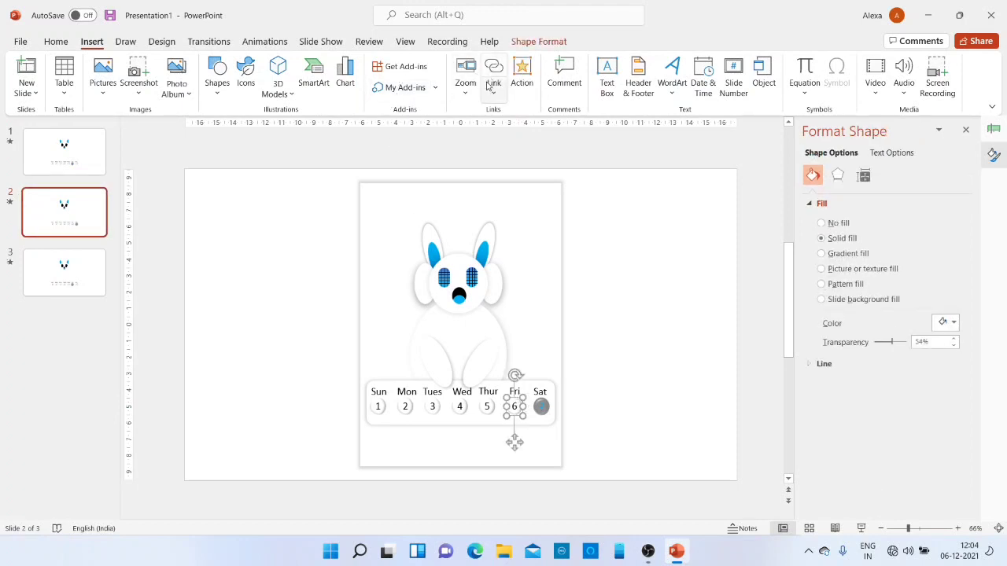
pyautogui.click(522, 88)
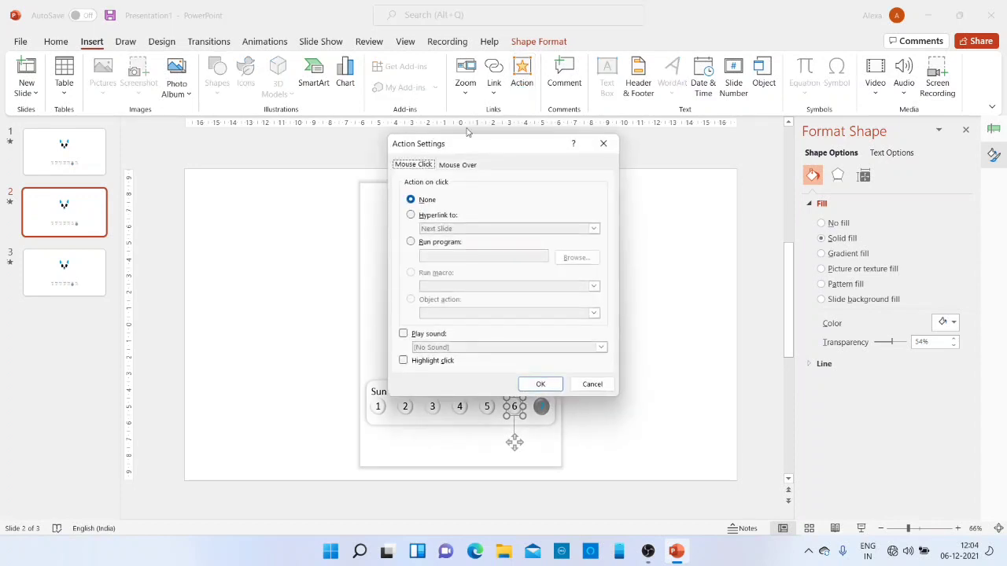
pyautogui.click(452, 217)
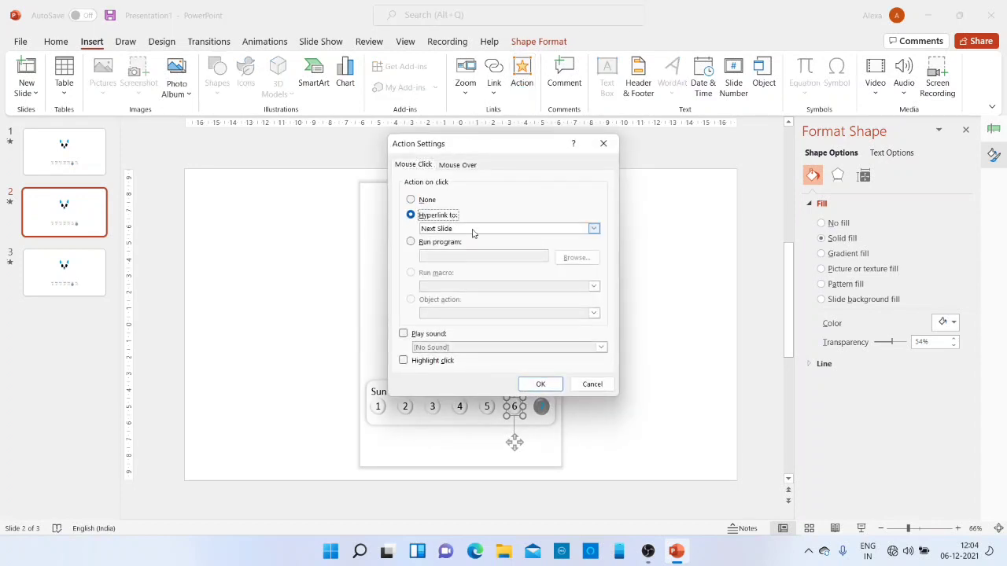
pyautogui.click(471, 229)
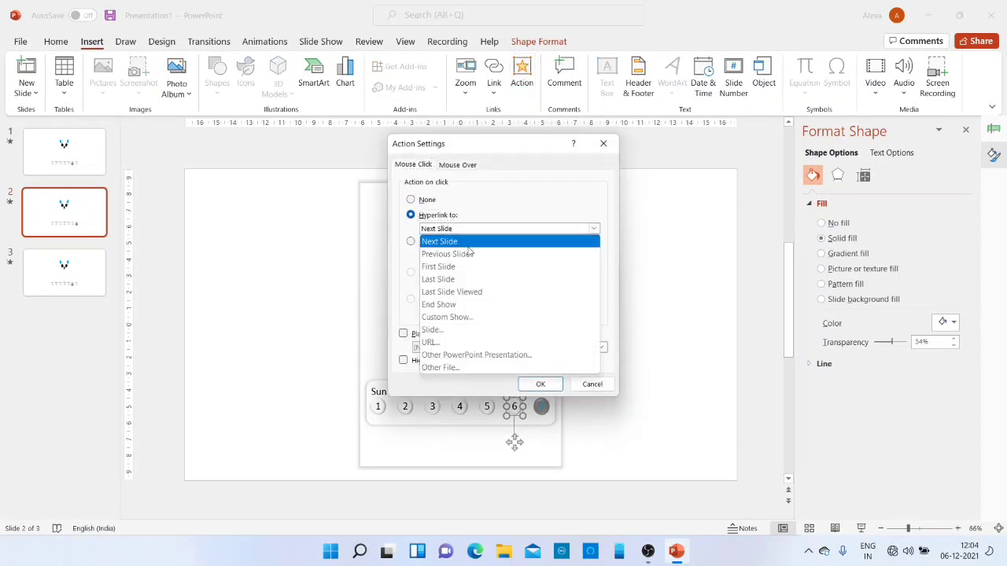
pyautogui.click(465, 331)
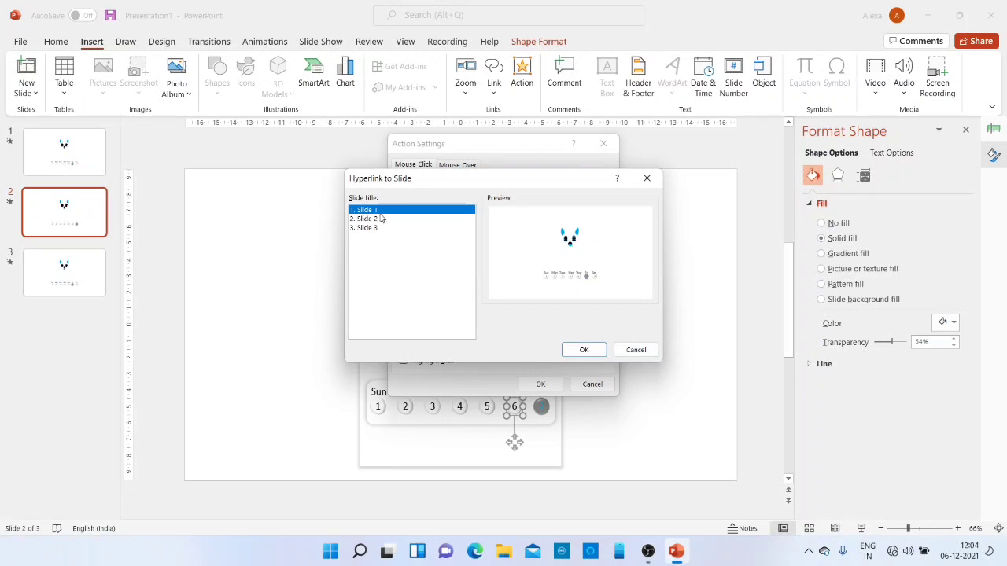
pyautogui.click(576, 350)
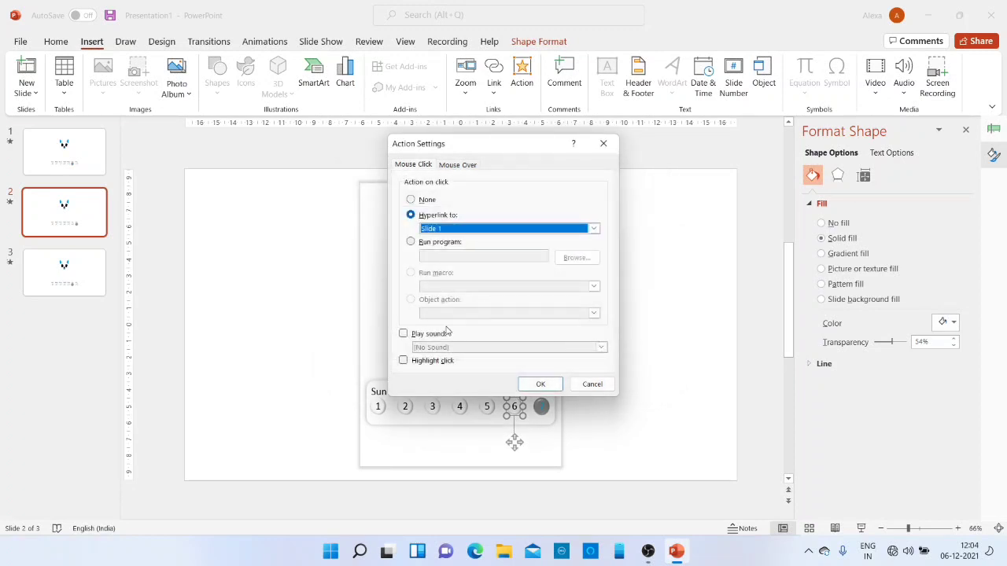
# - Add the Click sound to the Fri 6 circle's action and confirm
pyautogui.click(417, 333)
pyautogui.click(466, 351)
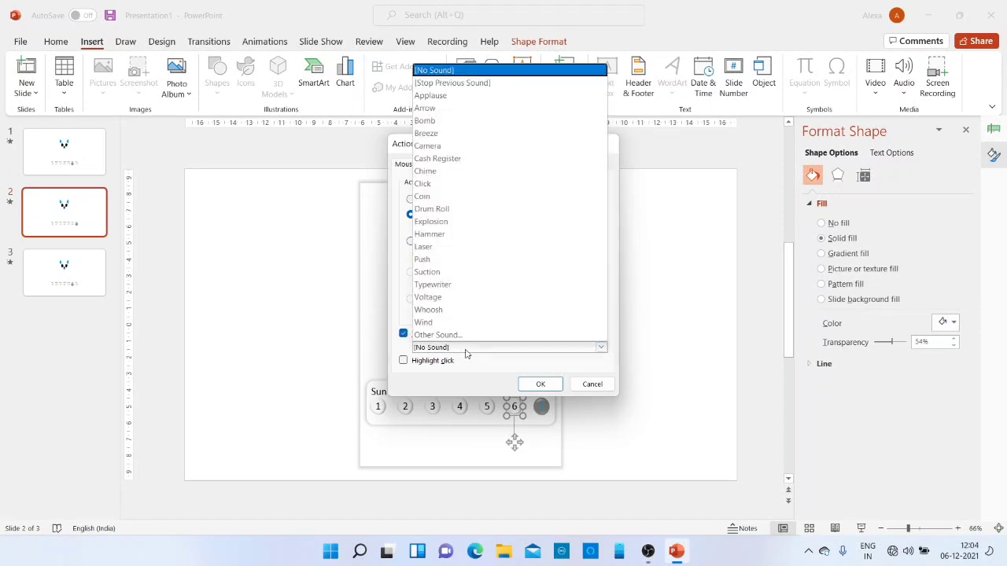
pyautogui.click(451, 190)
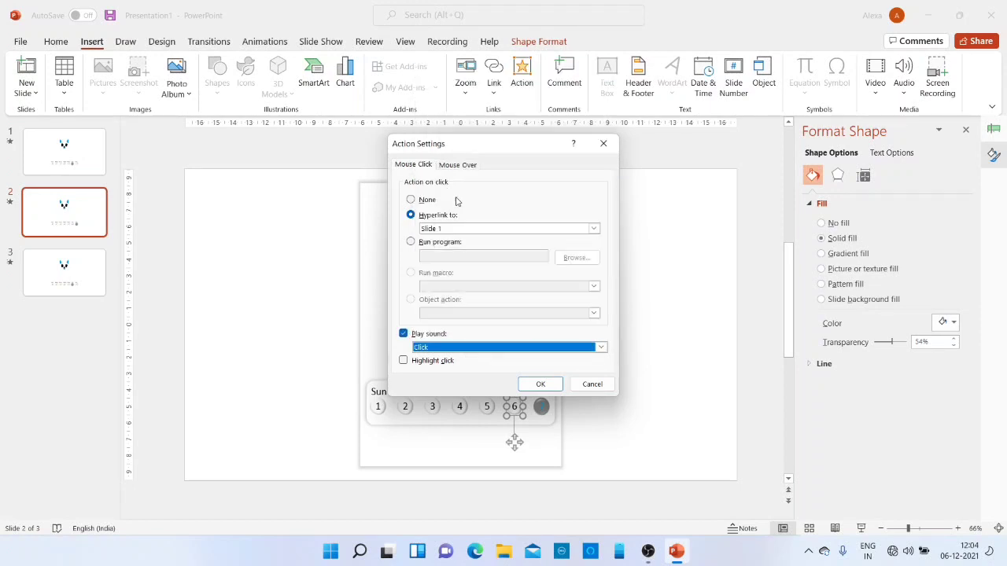
pyautogui.click(535, 384)
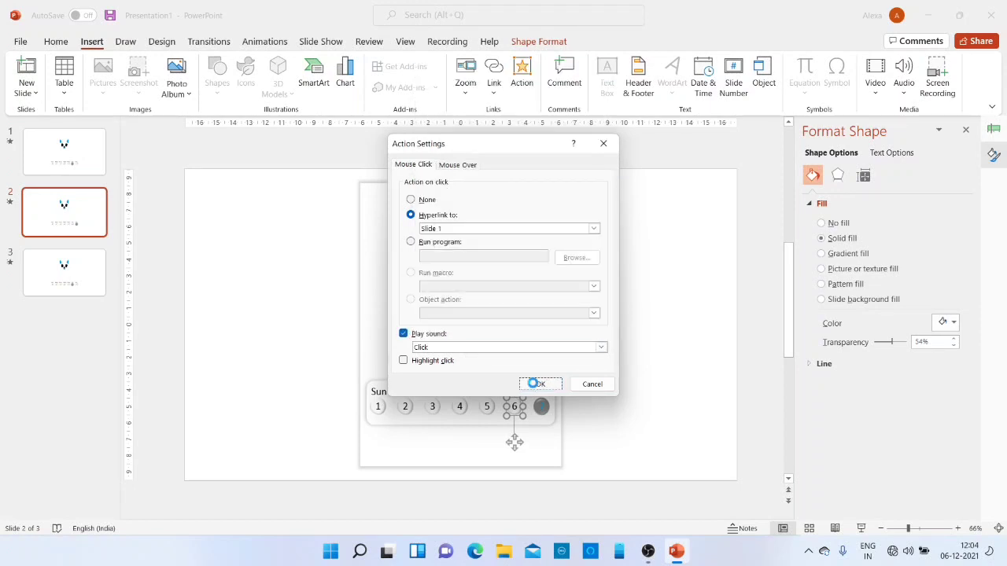
# - Start the slide show from slide 1 with F5 and test the Sat 7 and Fri 6 links
pyautogui.click(91, 167)
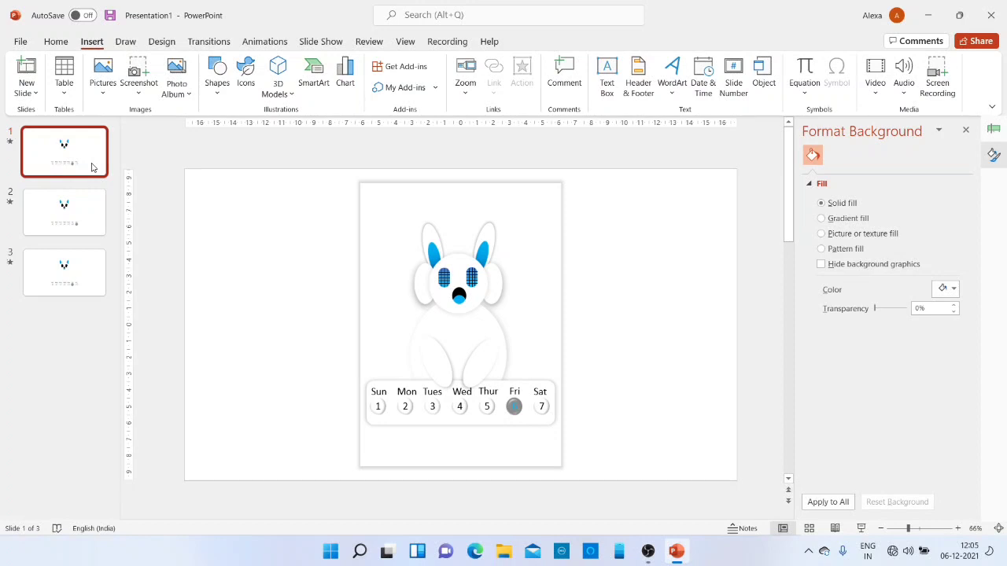
pyautogui.press('F5')
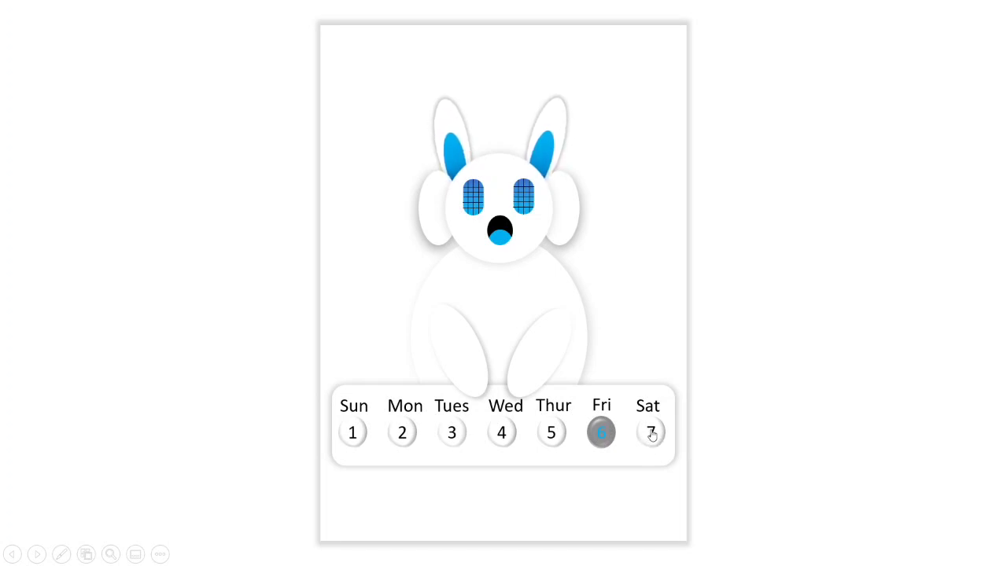
pyautogui.click(651, 436)
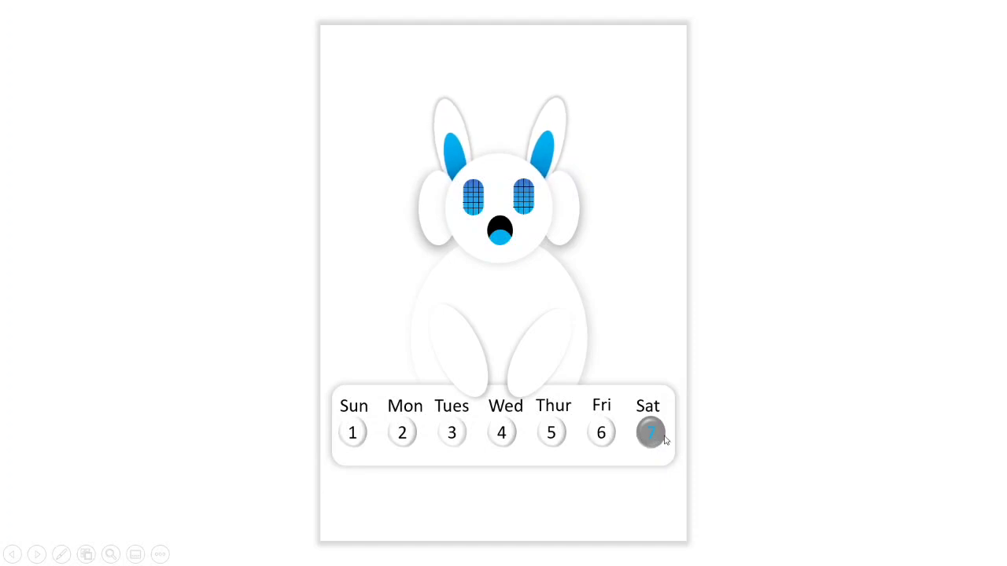
pyautogui.click(603, 434)
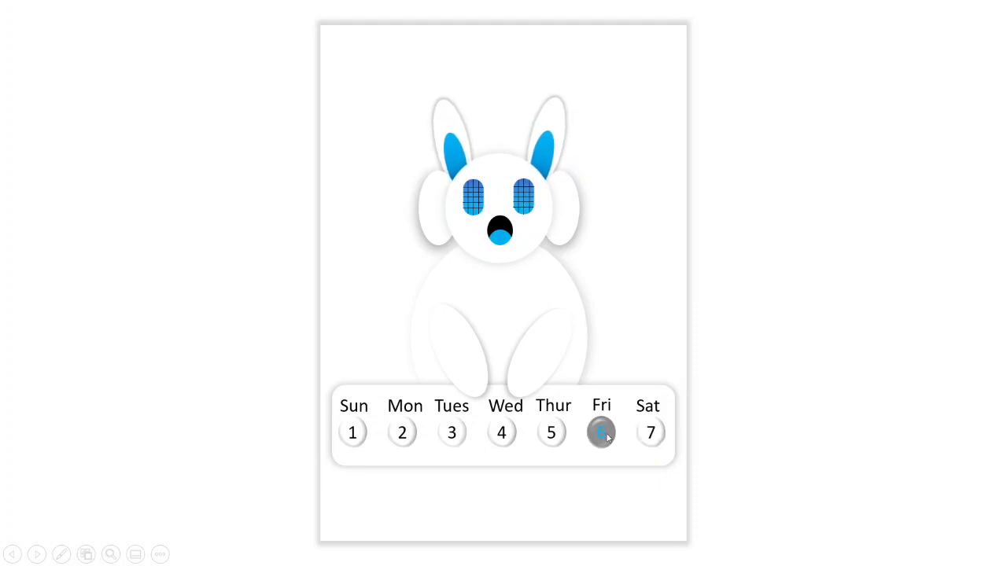
pyautogui.click(646, 441)
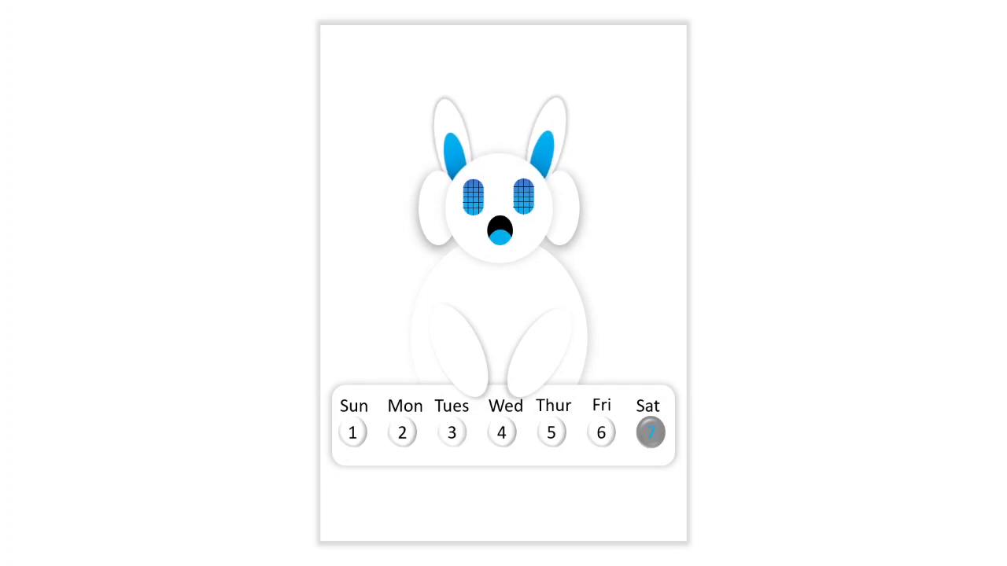
pyautogui.click(603, 438)
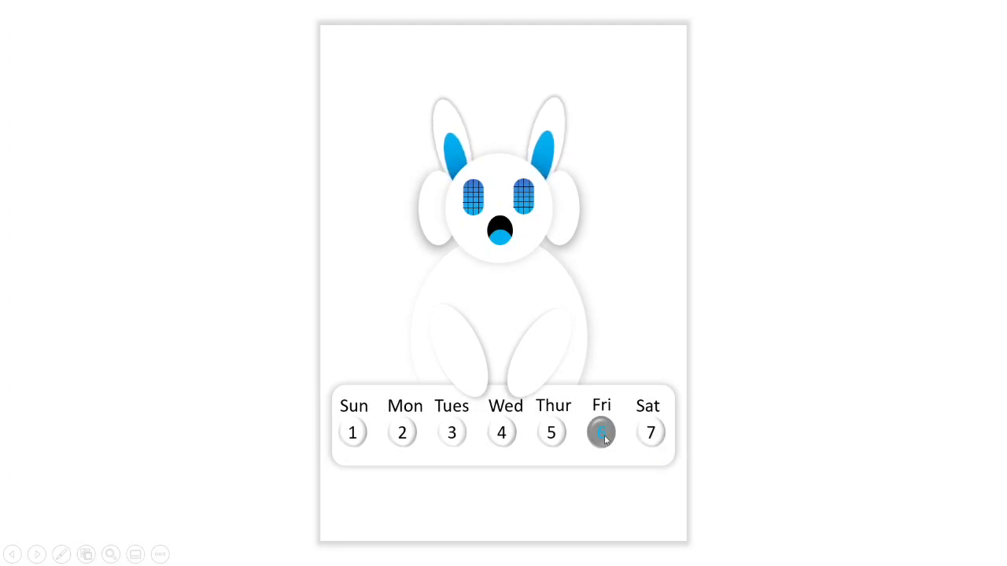